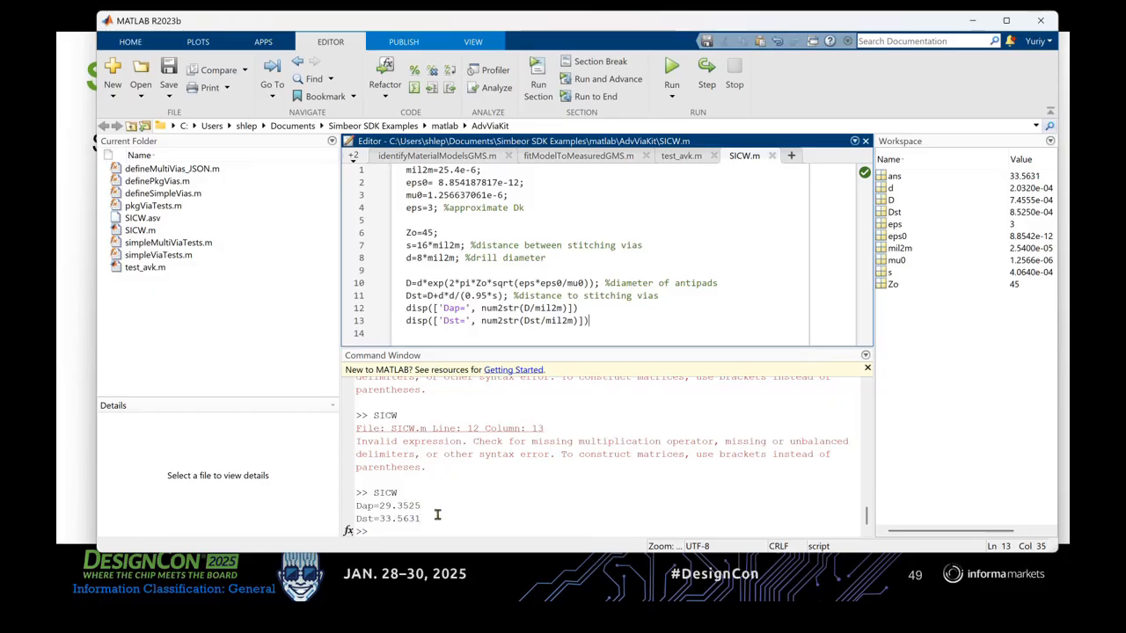
# Step: Put the MATLAB window away and switch to the empty Simbeor window
pyautogui.click(972, 21)
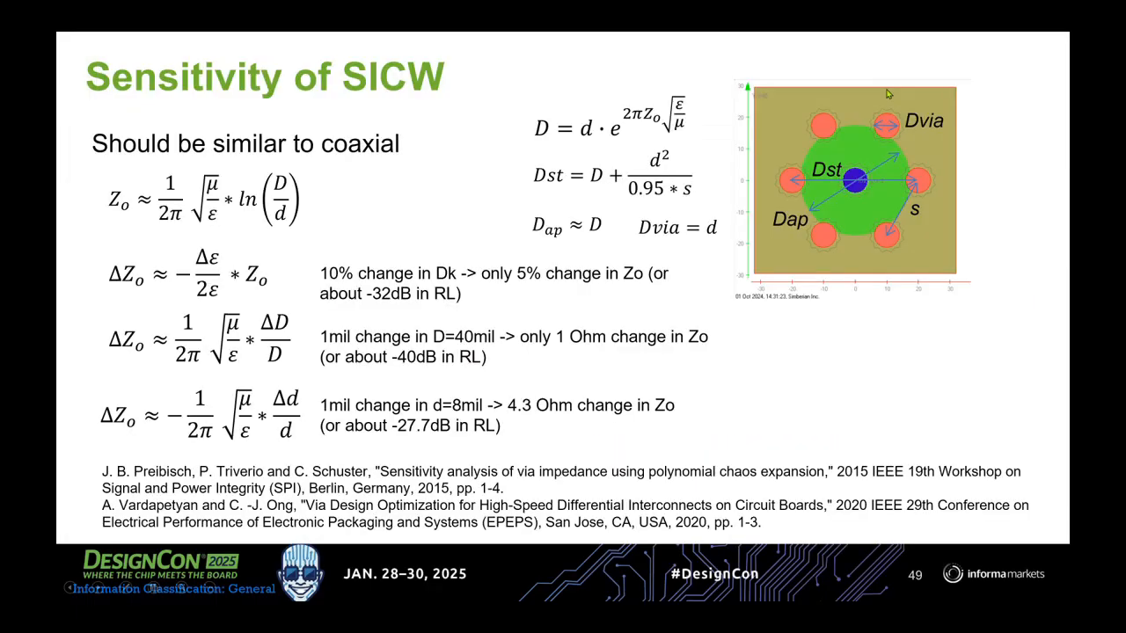
pyautogui.hotkey('alt', 'Tab')
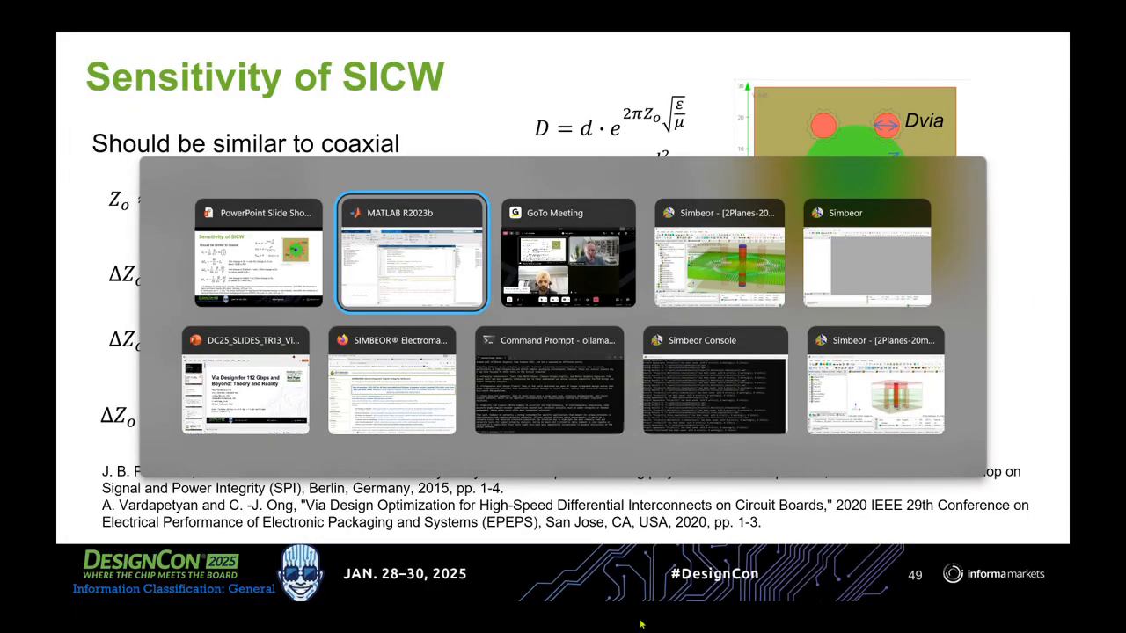
pyautogui.press('Tab')
pyautogui.press('Tab')
pyautogui.press('Tab')
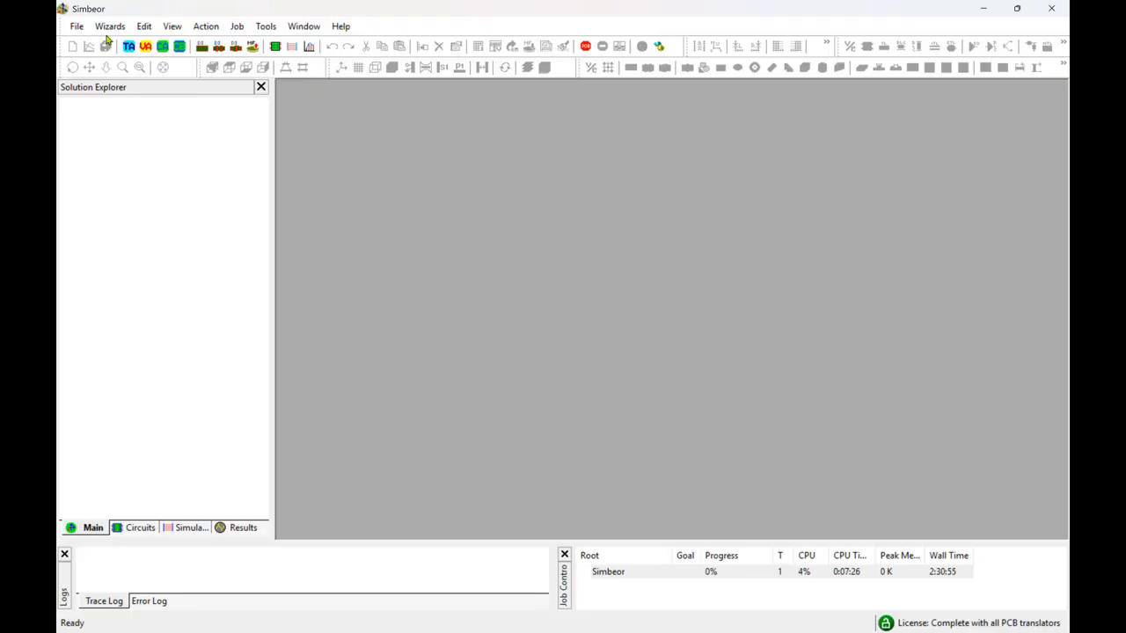
# Step: Create a new solution with the default PCB (mils) settings and proceed to creating a new project with the wizard
pyautogui.click(77, 27)
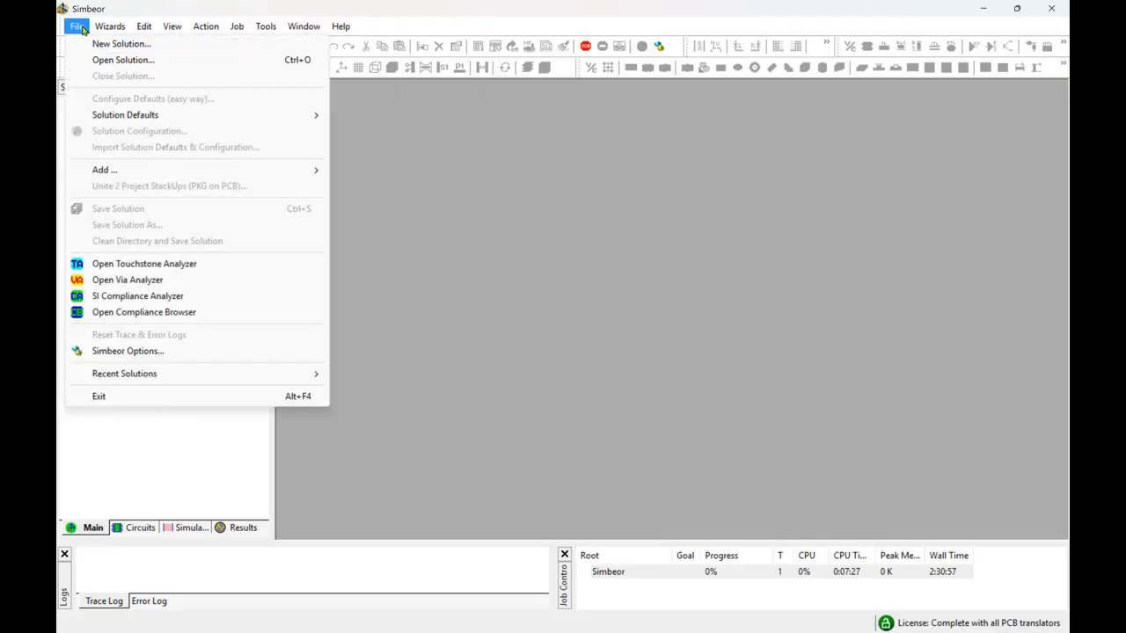
pyautogui.click(97, 43)
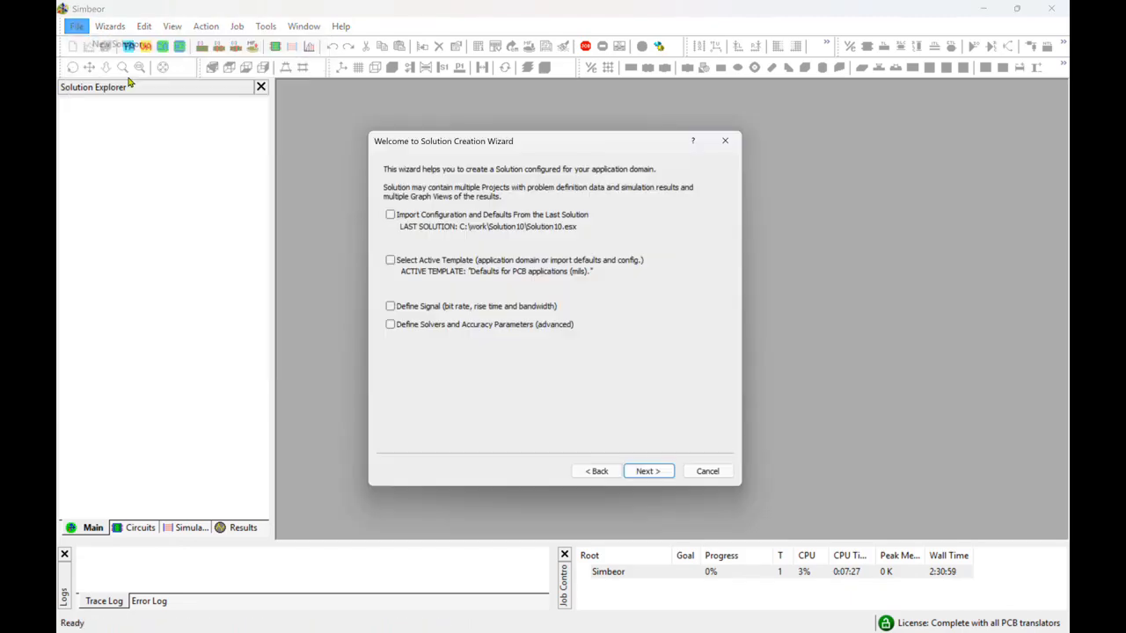
pyautogui.click(657, 489)
pyautogui.click(657, 489)
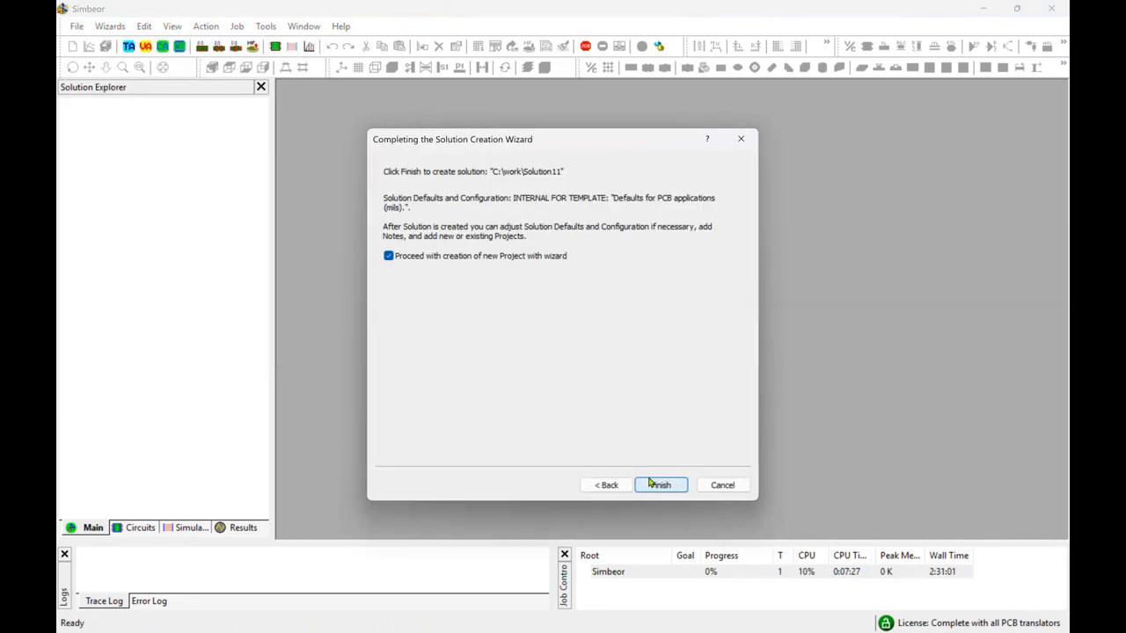
pyautogui.click(678, 490)
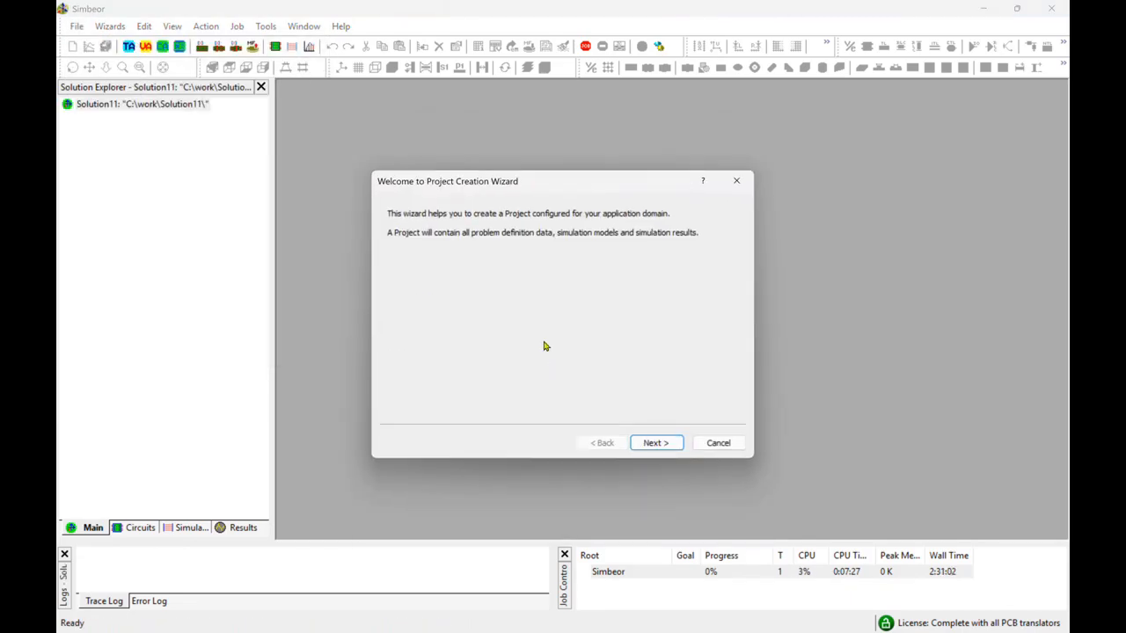
# Step: Create the project from the template with a 3-layer PCB StackUp (G-S-G, strip)
pyautogui.click(656, 444)
pyautogui.click(658, 448)
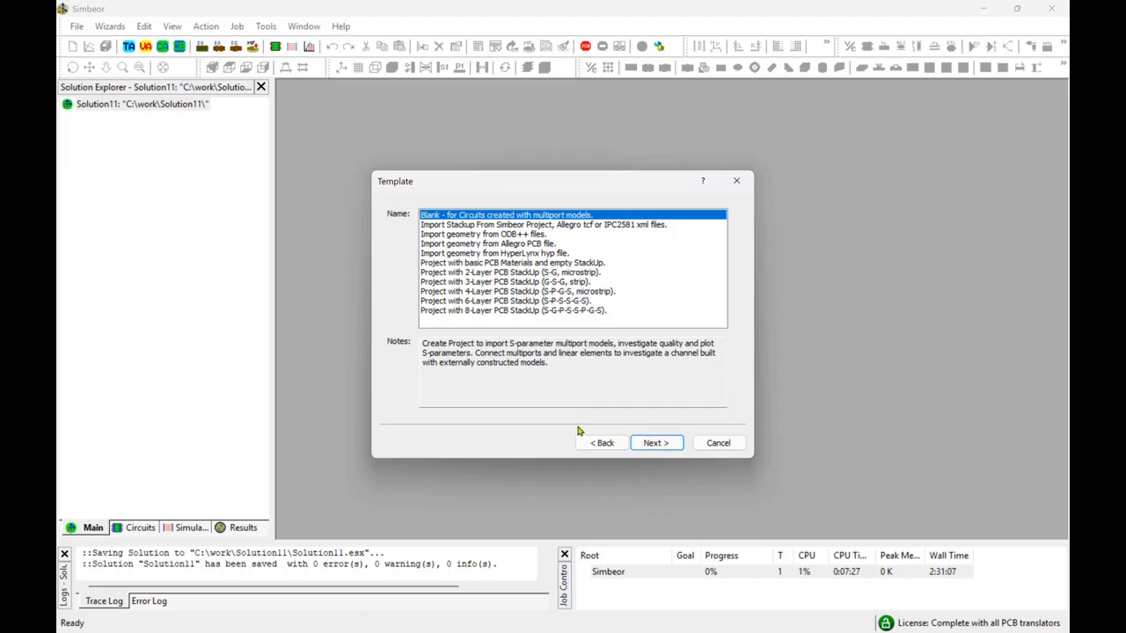
pyautogui.click(531, 282)
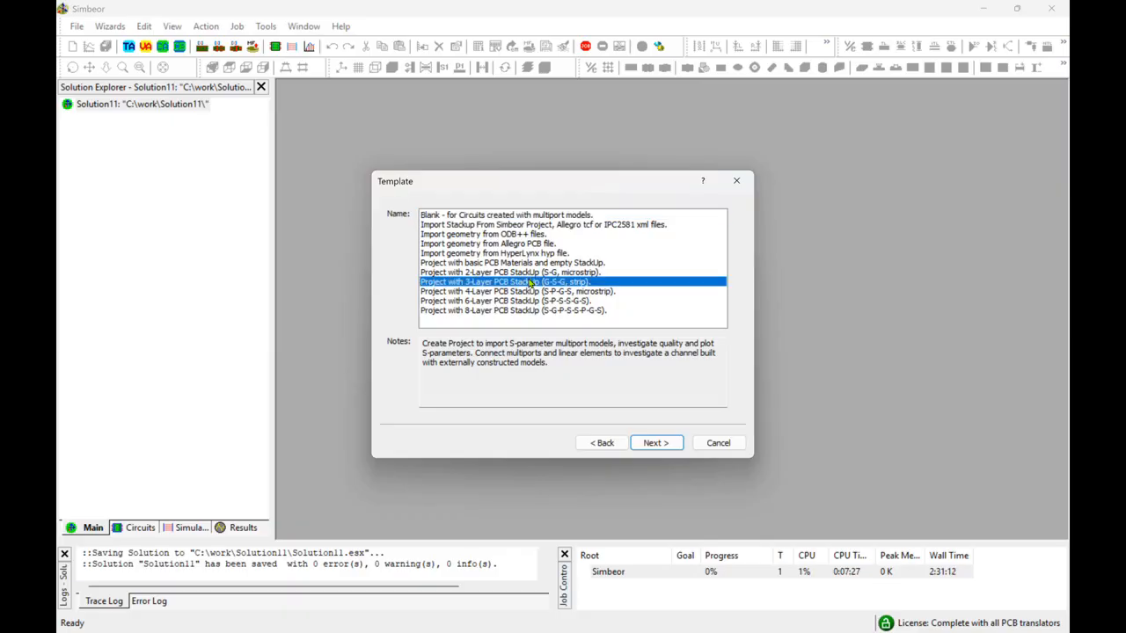
pyautogui.click(655, 443)
pyautogui.click(654, 444)
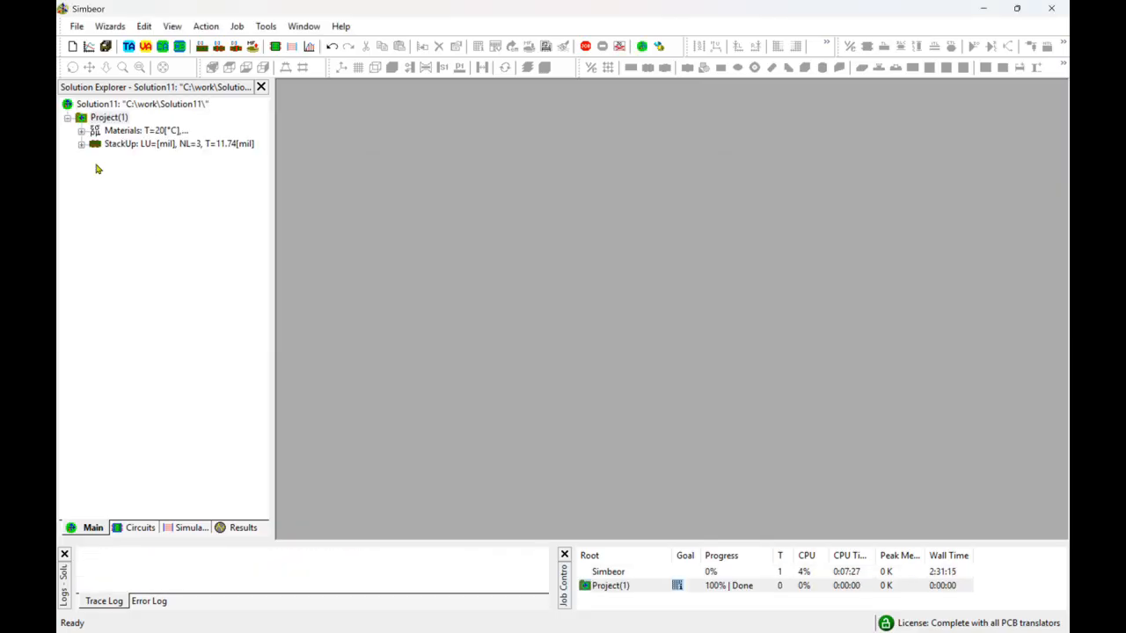
# Step: Reduce the stackup to two planes by deleting the signal layer and one medium layer, and set the remaining medium's thickness to 20 mil
pyautogui.click(124, 184)
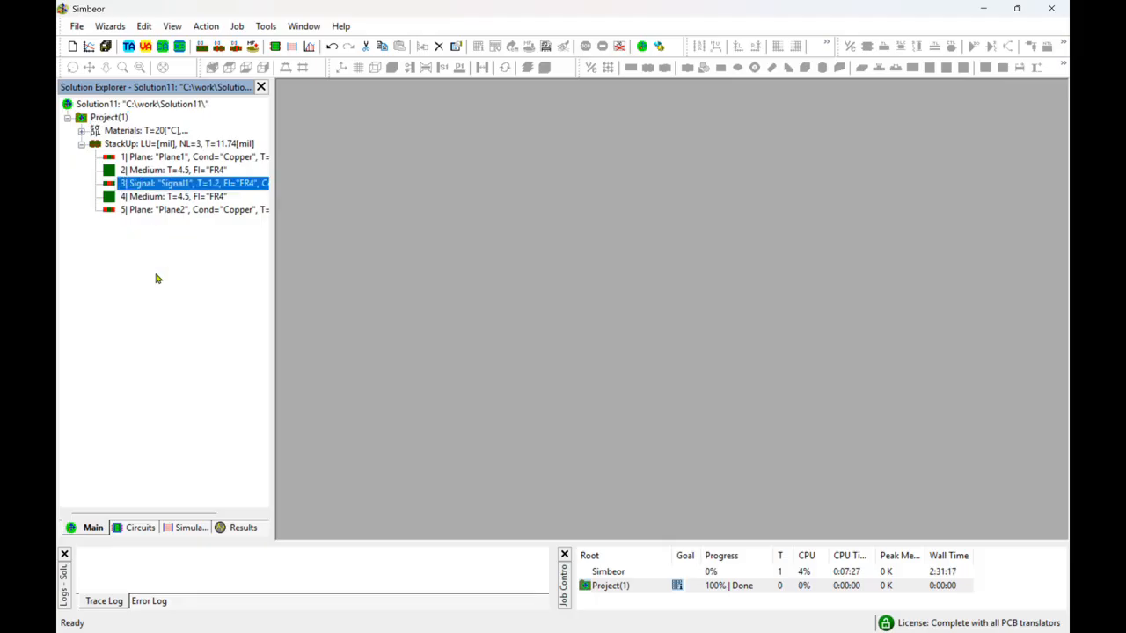
pyautogui.press('Delete')
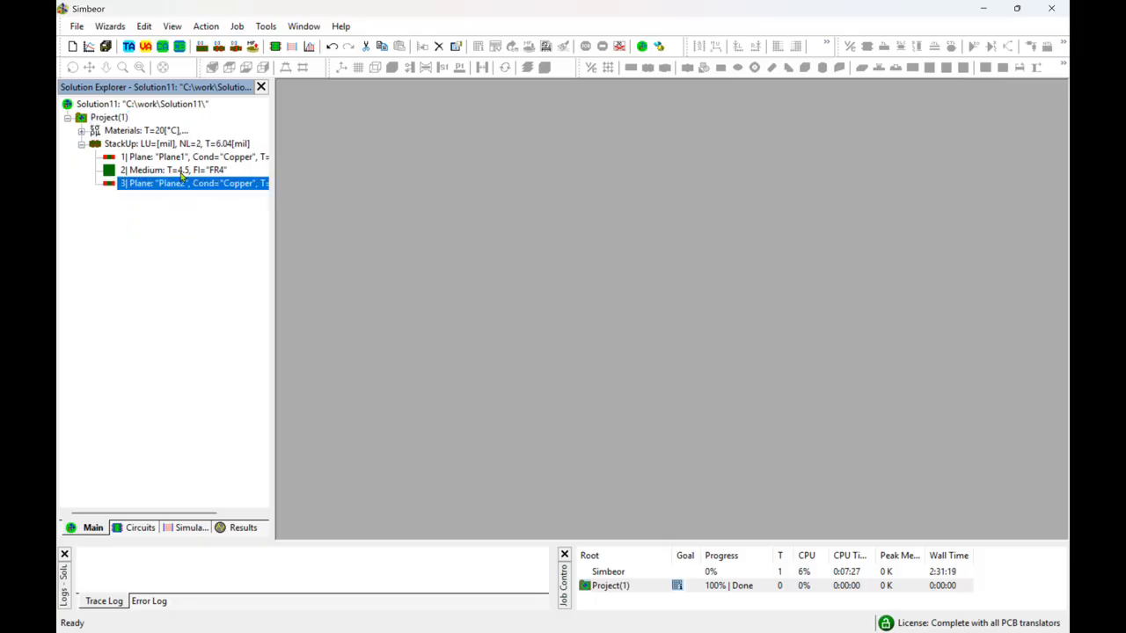
pyautogui.doubleClick(178, 169)
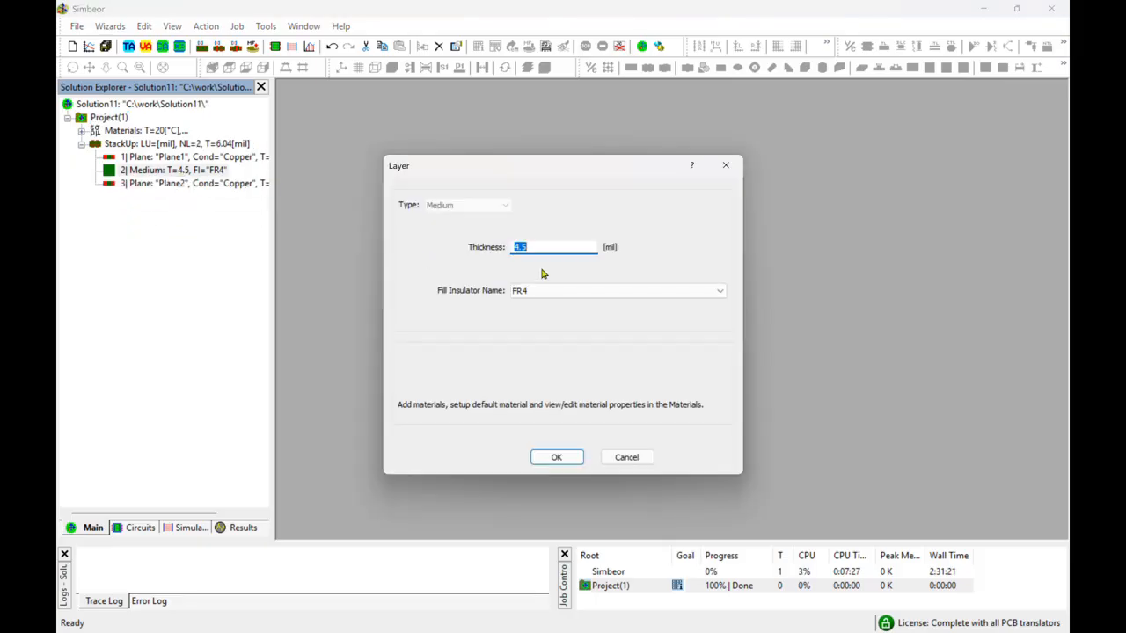
pyautogui.write('20')
pyautogui.click(556, 456)
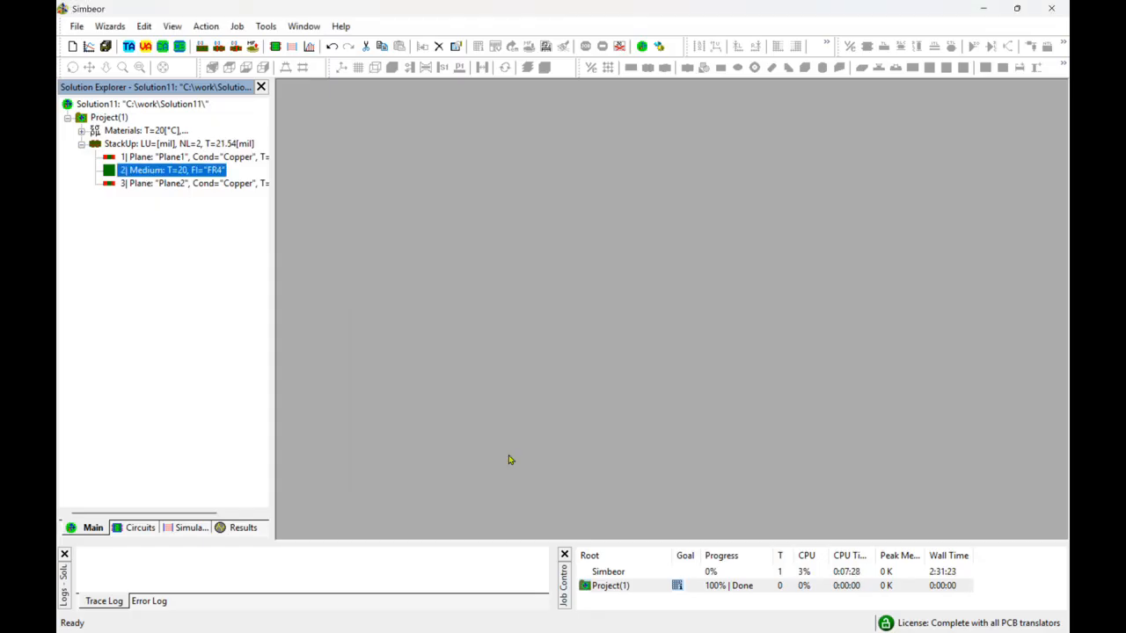
# Step: Set the FR4 material's relative permittivity to 3 and its loss tangent to 0.001
pyautogui.click(82, 132)
pyautogui.doubleClick(157, 156)
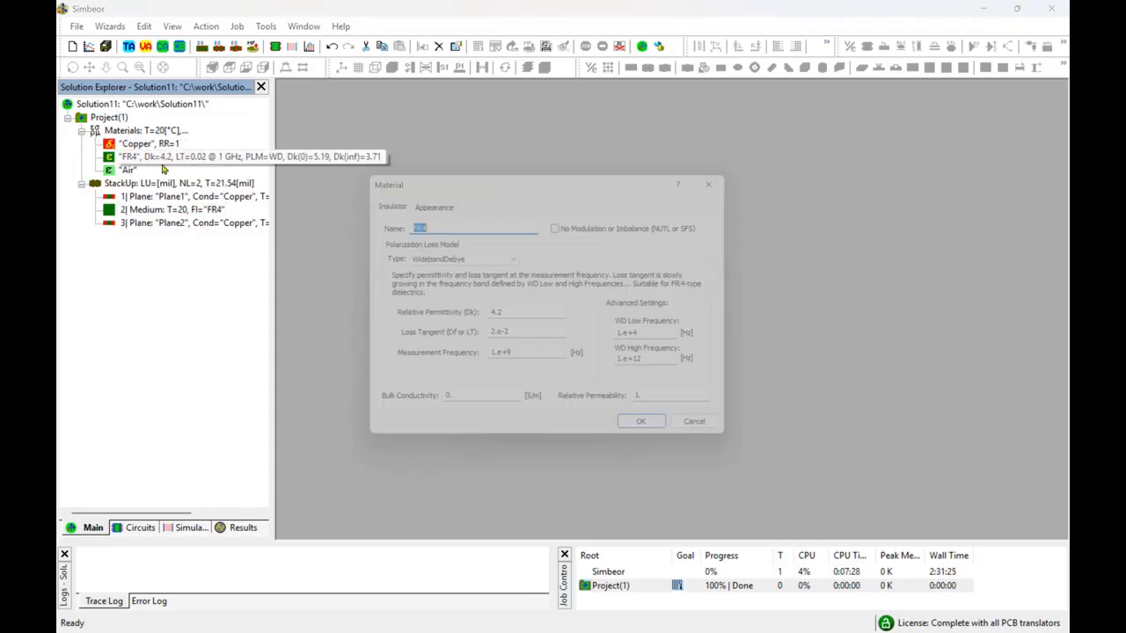
pyautogui.doubleClick(515, 322)
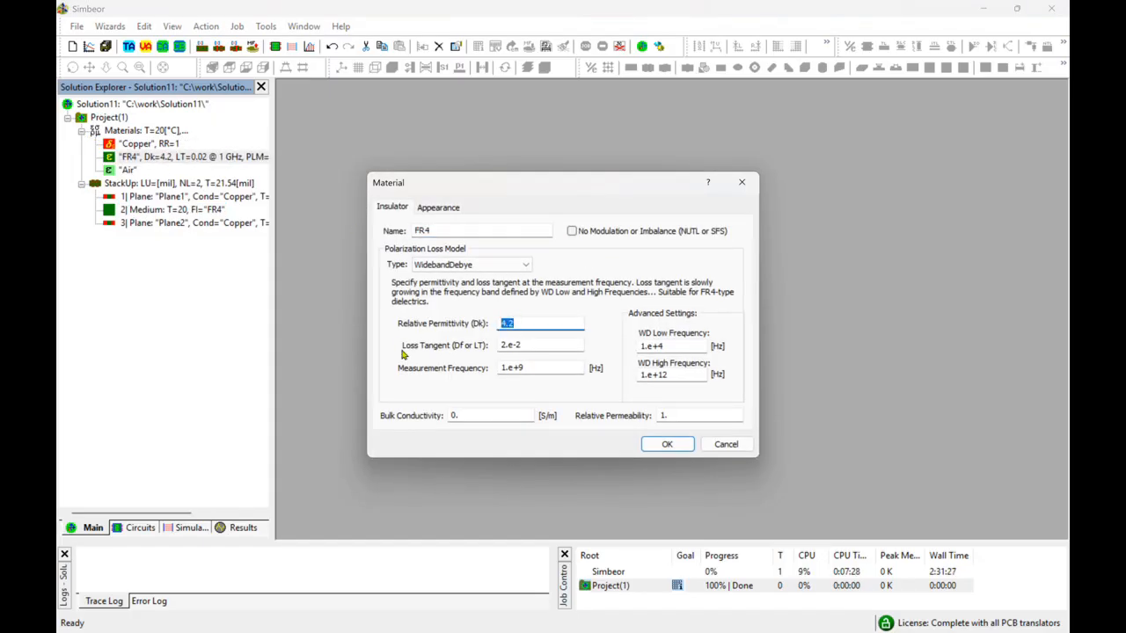
pyautogui.write('3')
pyautogui.doubleClick(535, 345)
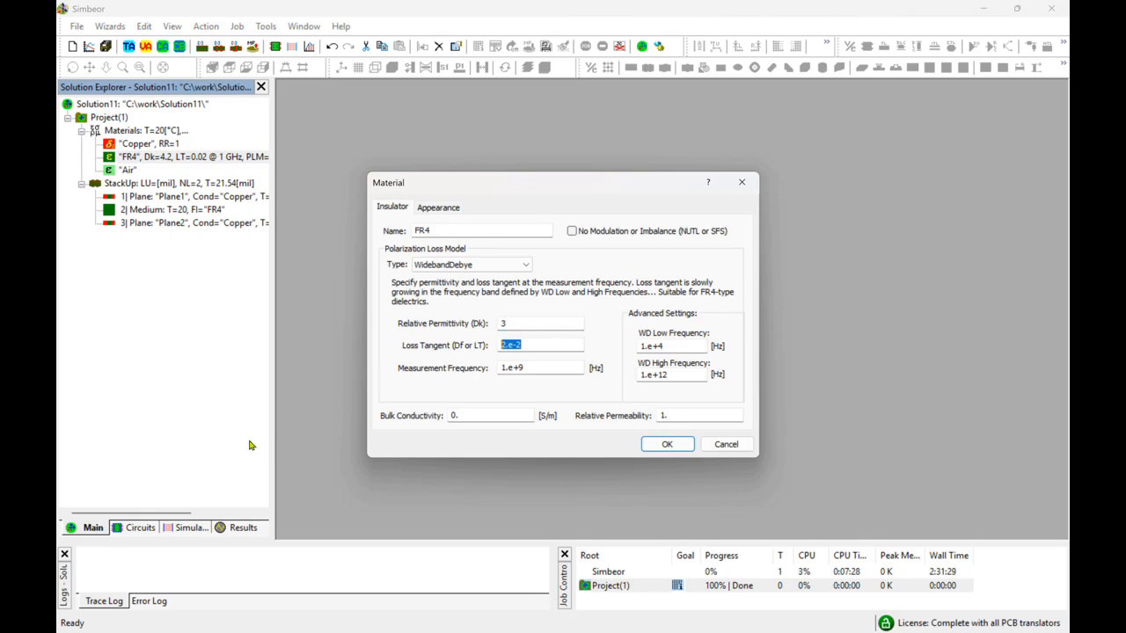
pyautogui.write('0.001')
pyautogui.click(666, 445)
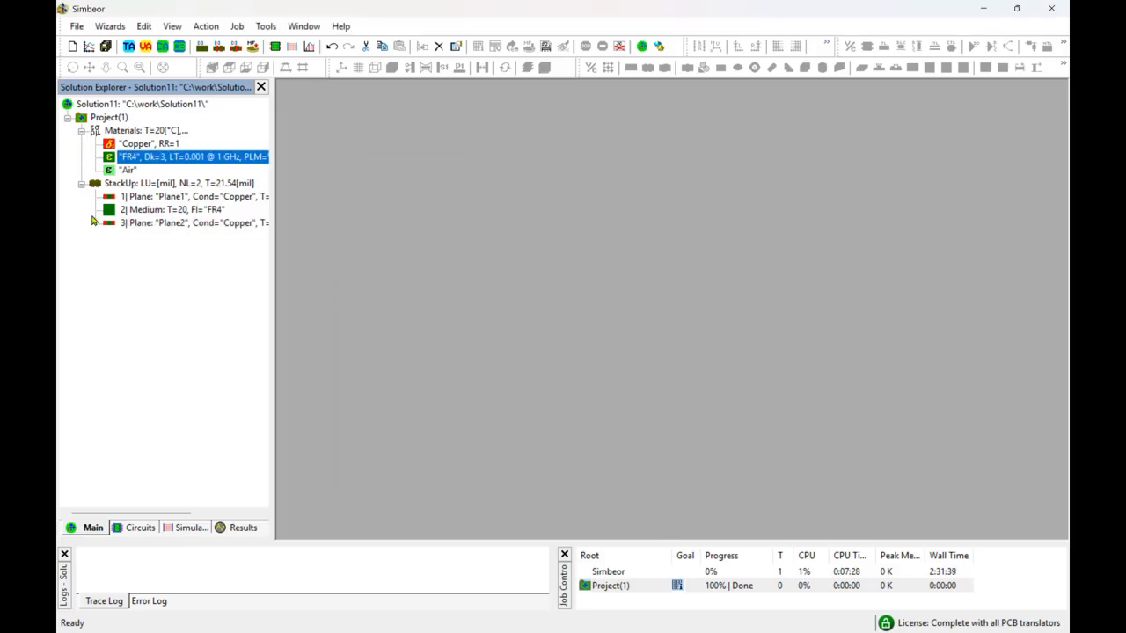
# Step: In the solution's signal defaults, set the line code type to PAM-4 and the bit rate to 112 Gb/s
pyautogui.moveTo(270, 231); pyautogui.dragTo(287, 231)
pyautogui.rightClick(172, 108)
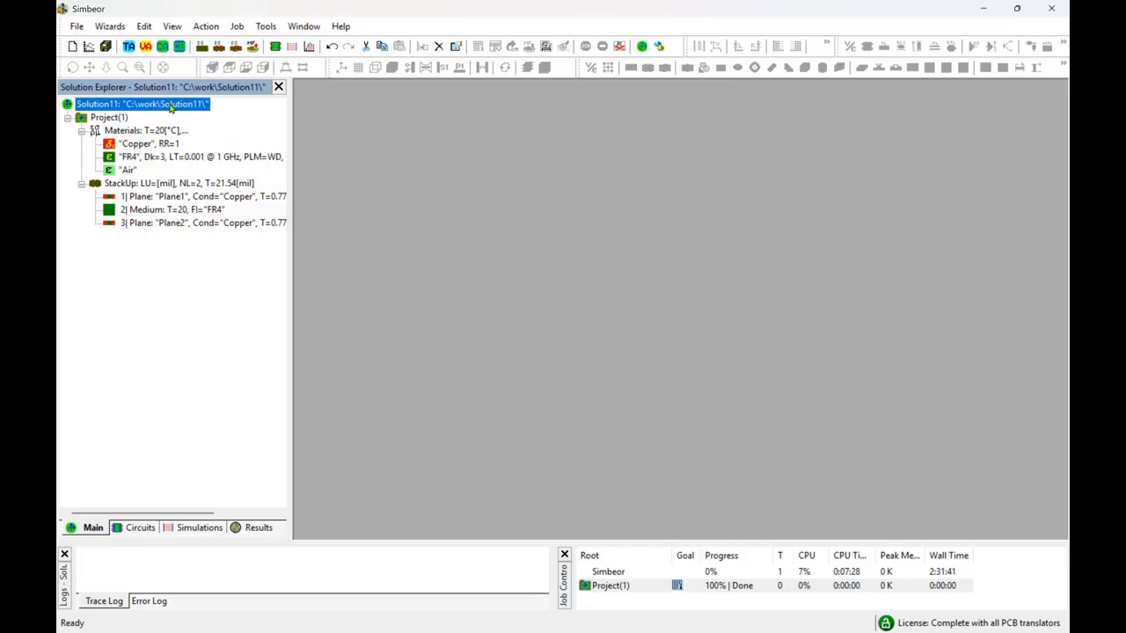
pyautogui.click(220, 114)
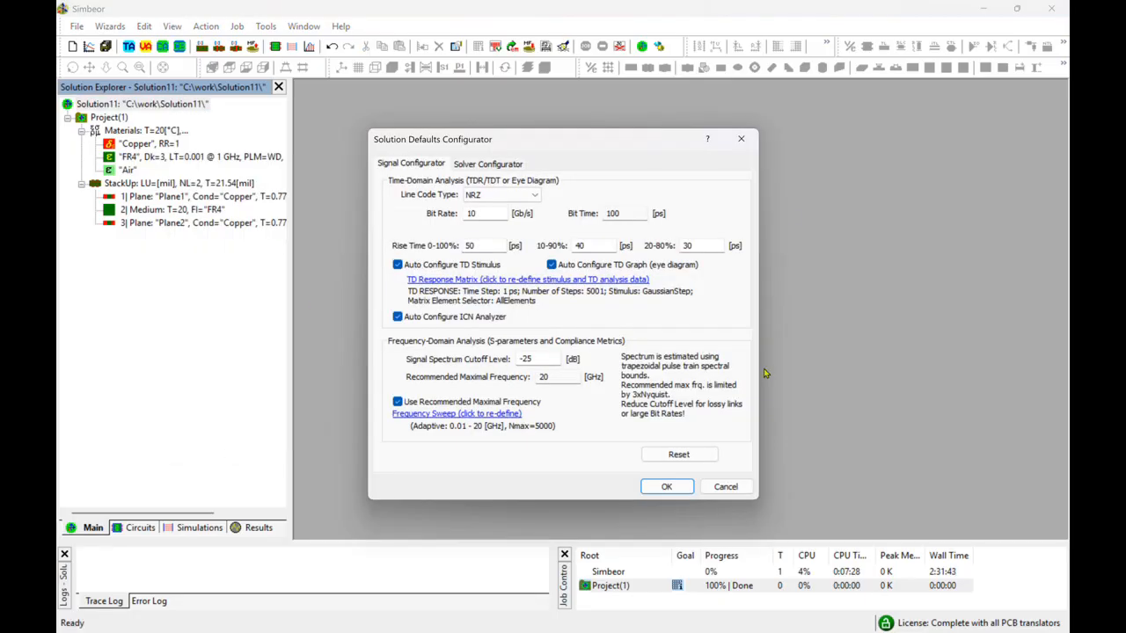
pyautogui.click(527, 195)
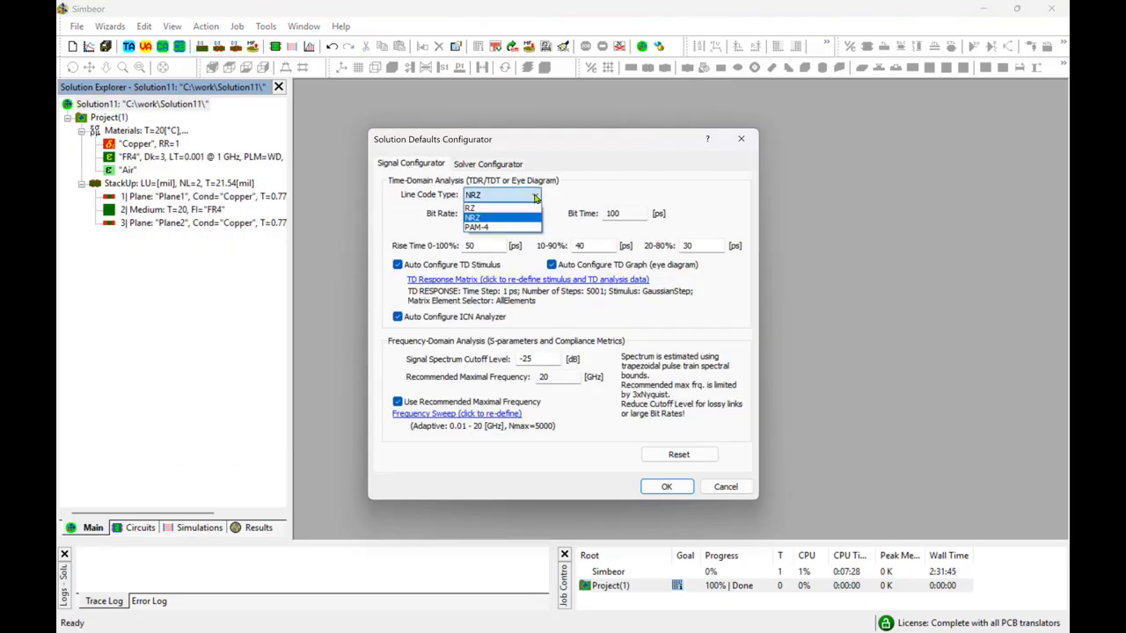
pyautogui.click(528, 228)
pyautogui.press('Tab')
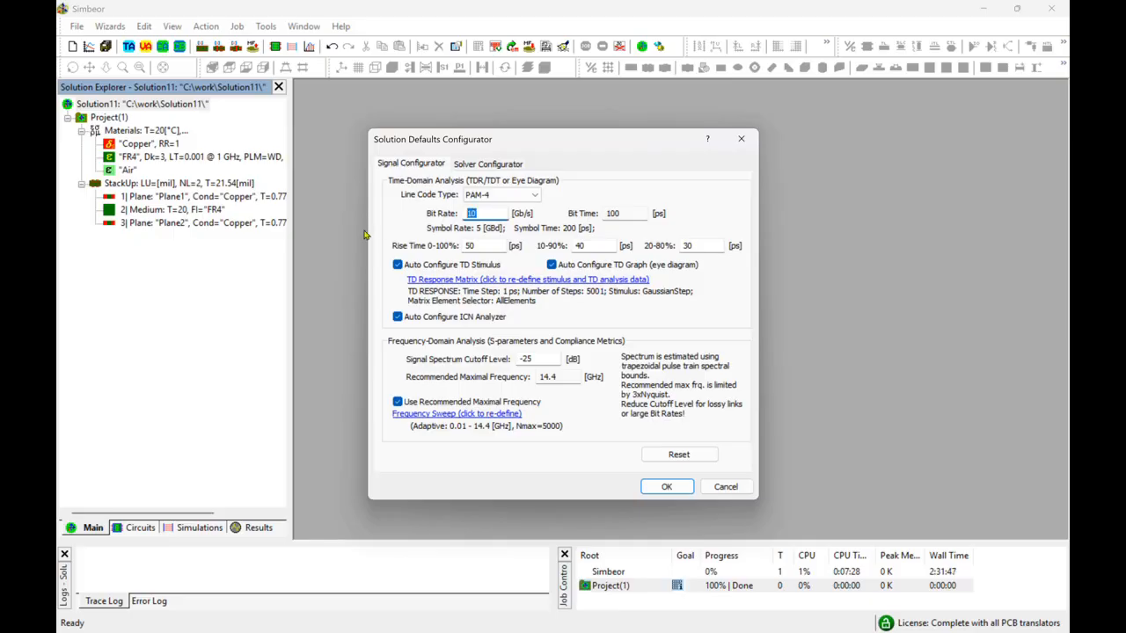
pyautogui.write('112')
pyautogui.press('Tab')
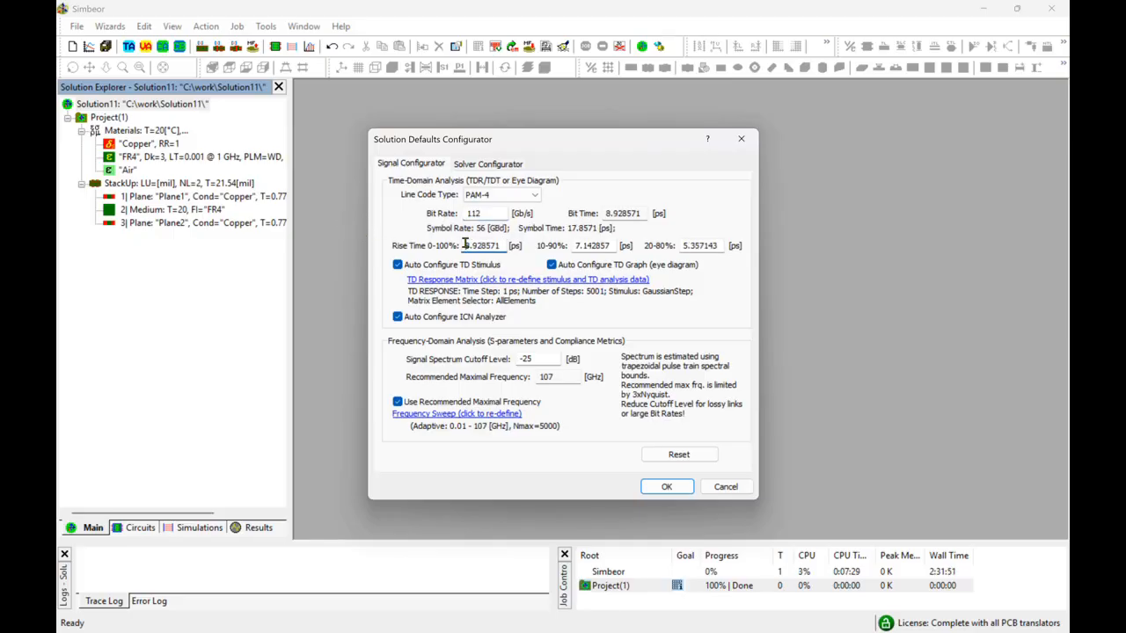
# Step: Set the 0-100% rise time to 15 ps and accept the solution defaults
pyautogui.moveTo(464, 246); pyautogui.dragTo(503, 245)
pyautogui.write('15')
pyautogui.press('Tab')
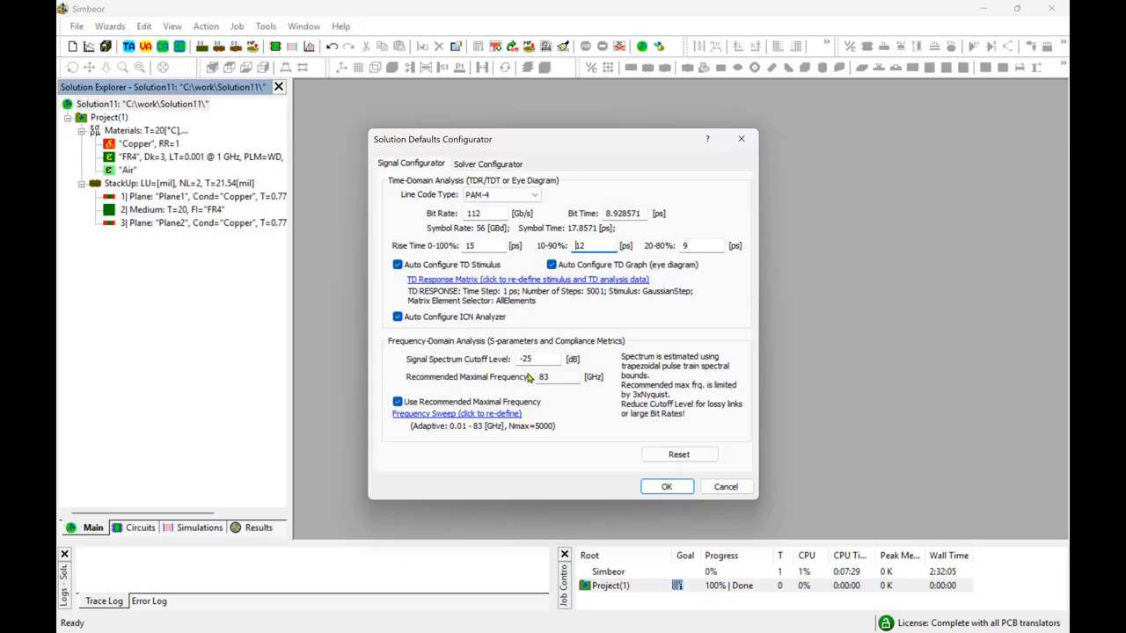
pyautogui.click(668, 487)
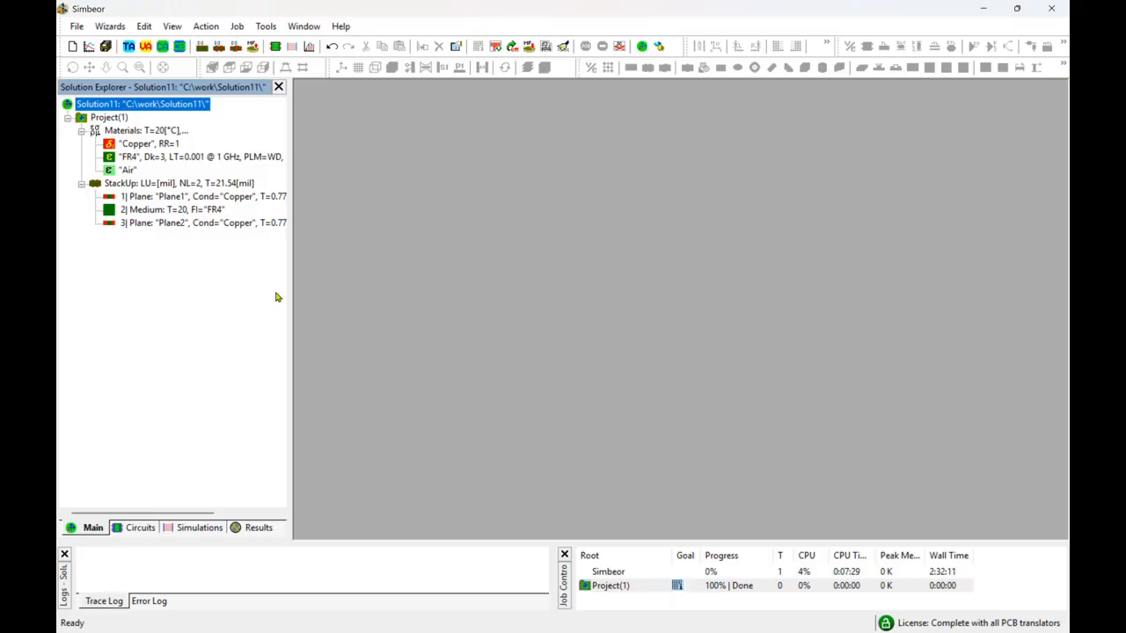
# Step: Create a single multivia in Via Analyzer and review its via barrel and backdrilling settings
pyautogui.click(146, 48)
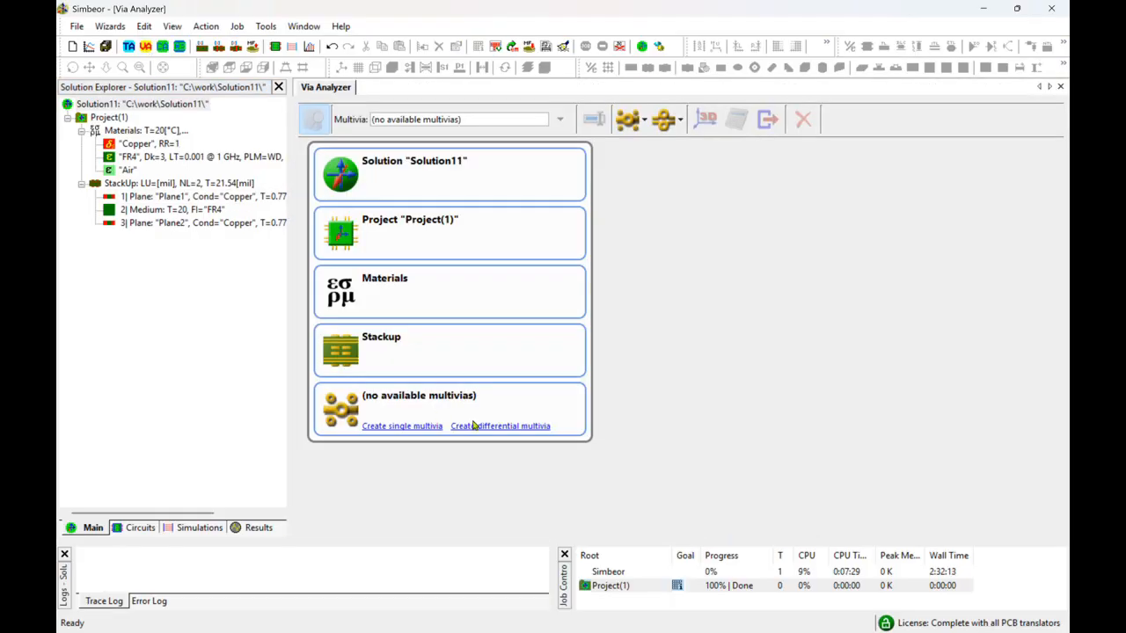
pyautogui.click(398, 427)
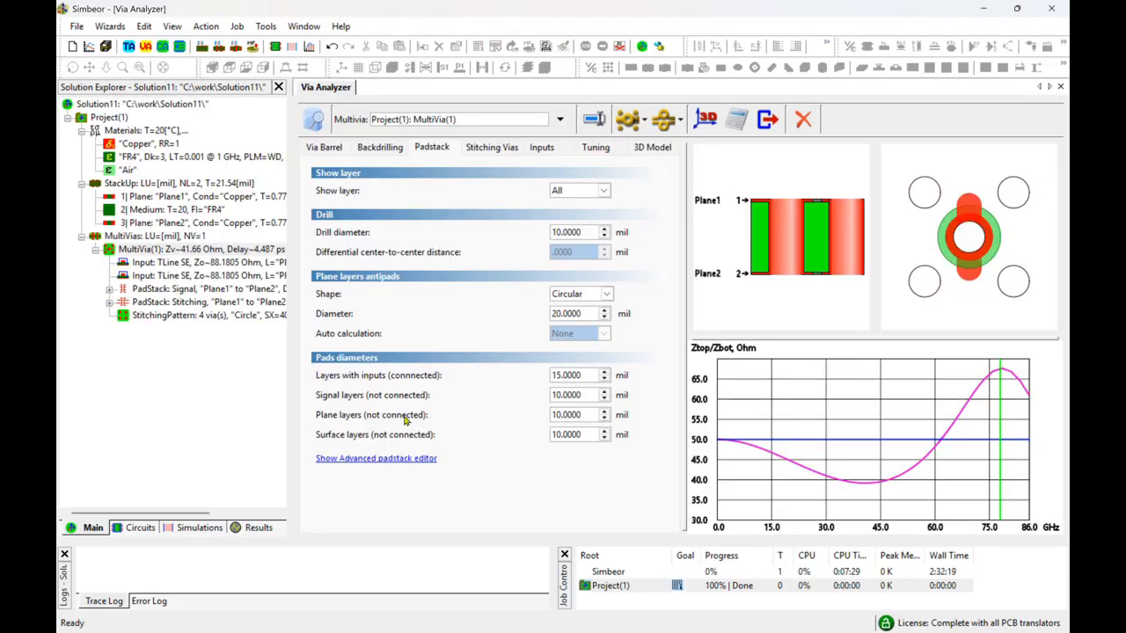
pyautogui.click(323, 150)
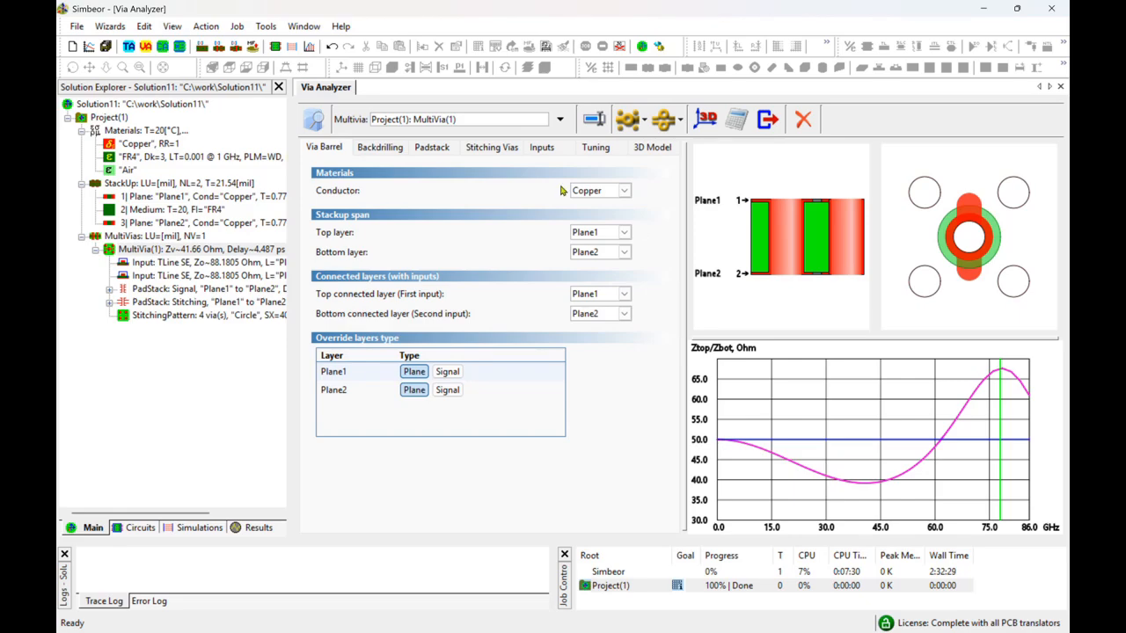
pyautogui.click(380, 149)
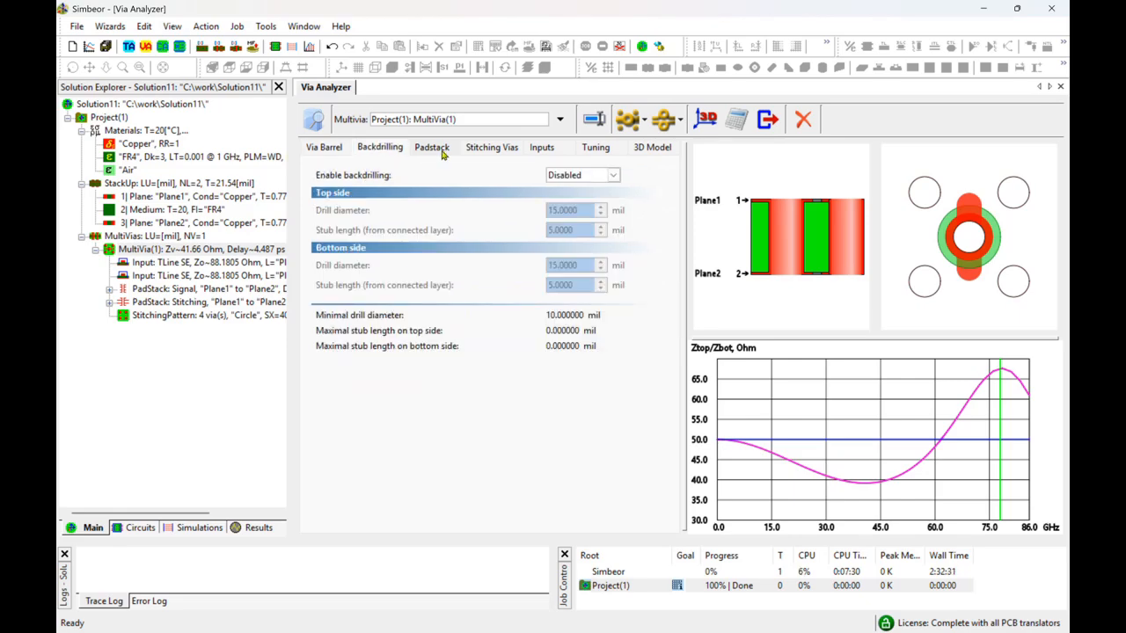
# Step: Set the drill diameter in the multivia's padstack to 8 mil
pyautogui.click(442, 151)
pyautogui.click(585, 232)
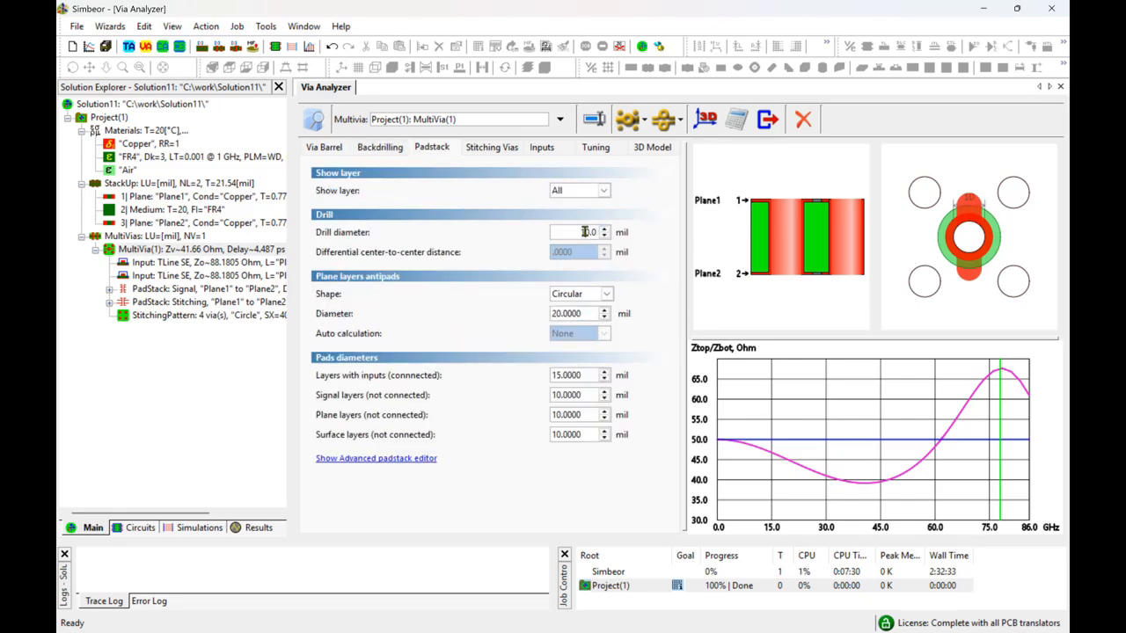
pyautogui.doubleClick(580, 232)
pyautogui.moveTo(730, 627)
pyautogui.write('8')
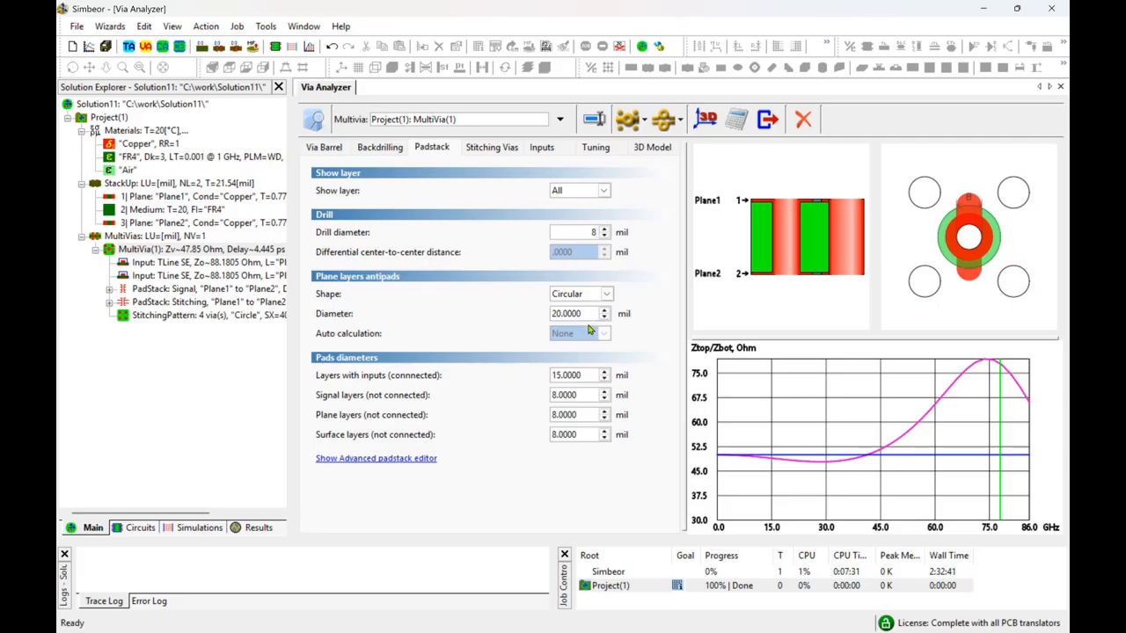
# Step: Check the calculated antipad diameter in MATLAB, return to Simbeor and set the circular plane antipad diameter to 30 mil
pyautogui.click(583, 315)
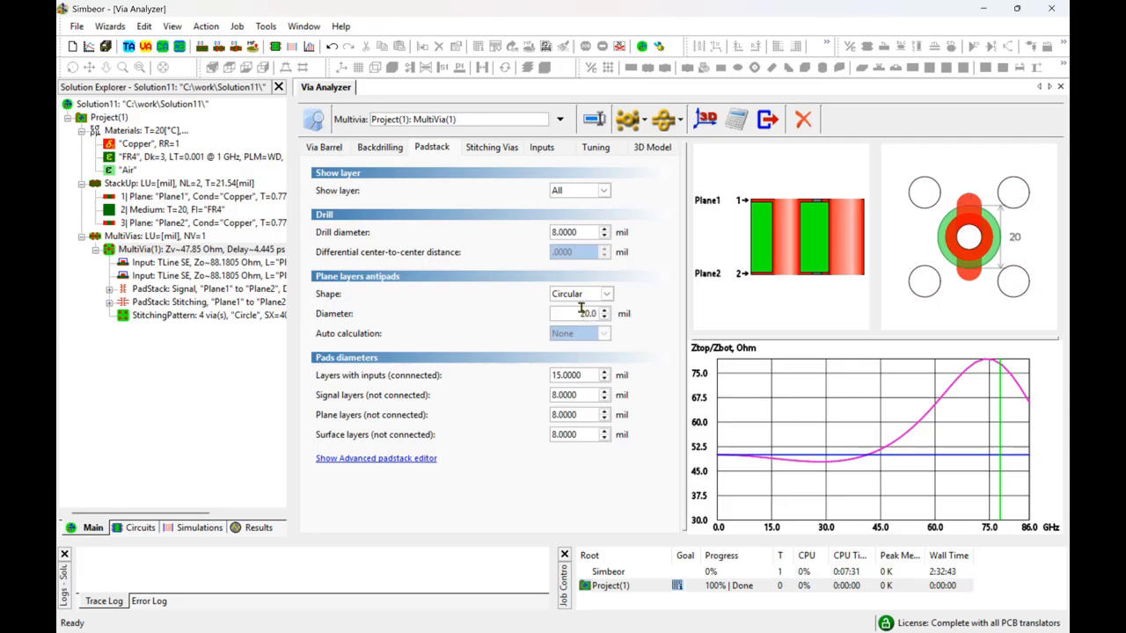
pyautogui.doubleClick(592, 313)
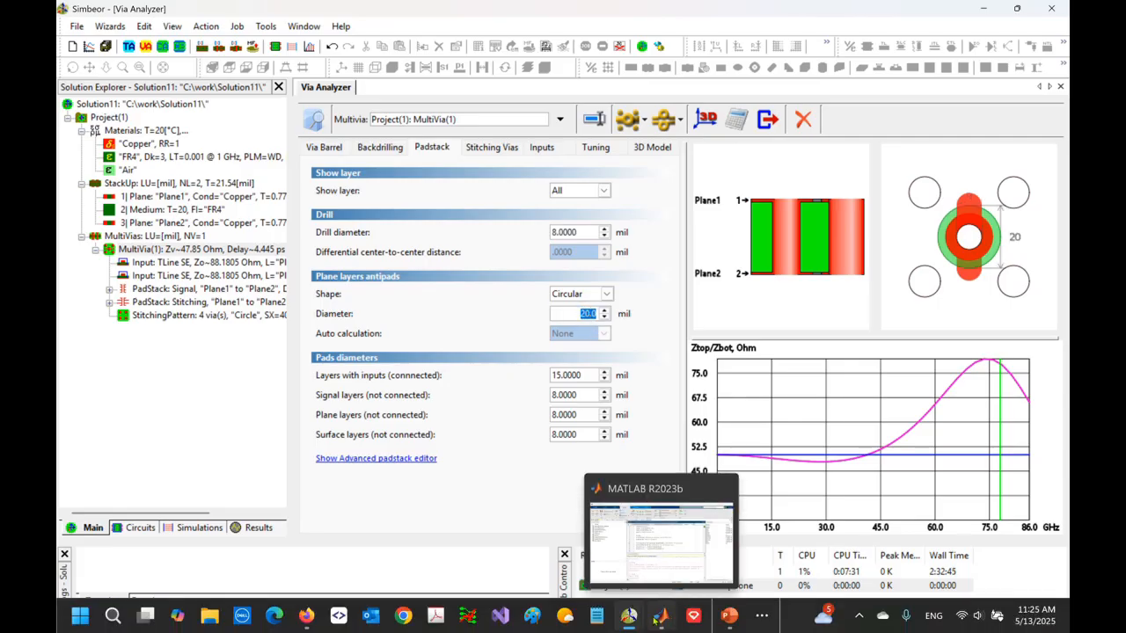
pyautogui.click(661, 616)
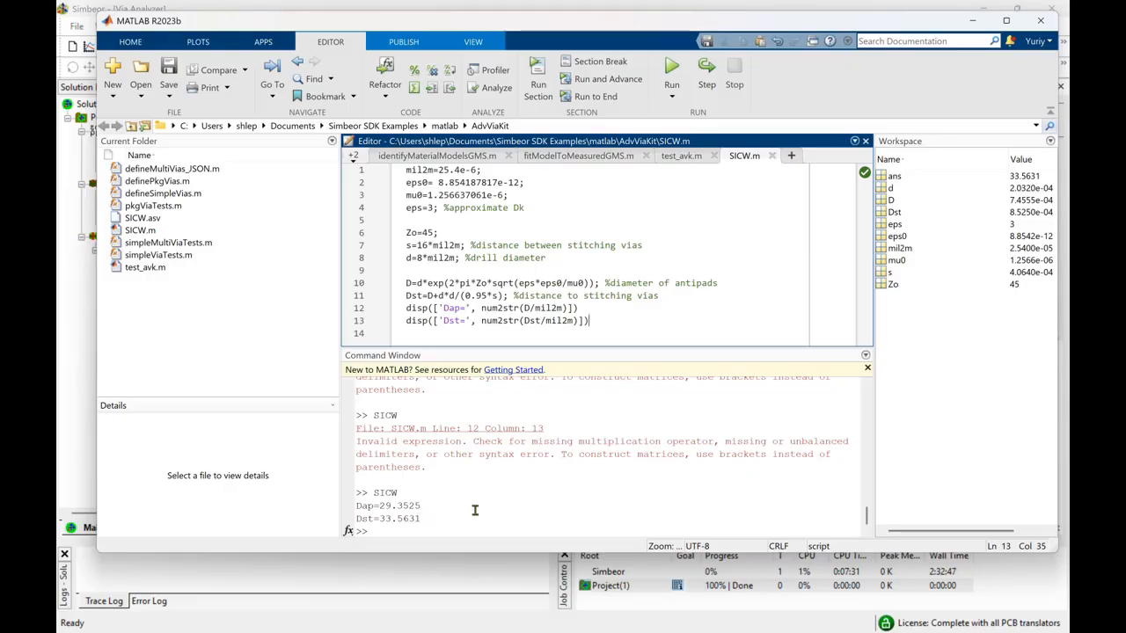
pyautogui.click(973, 23)
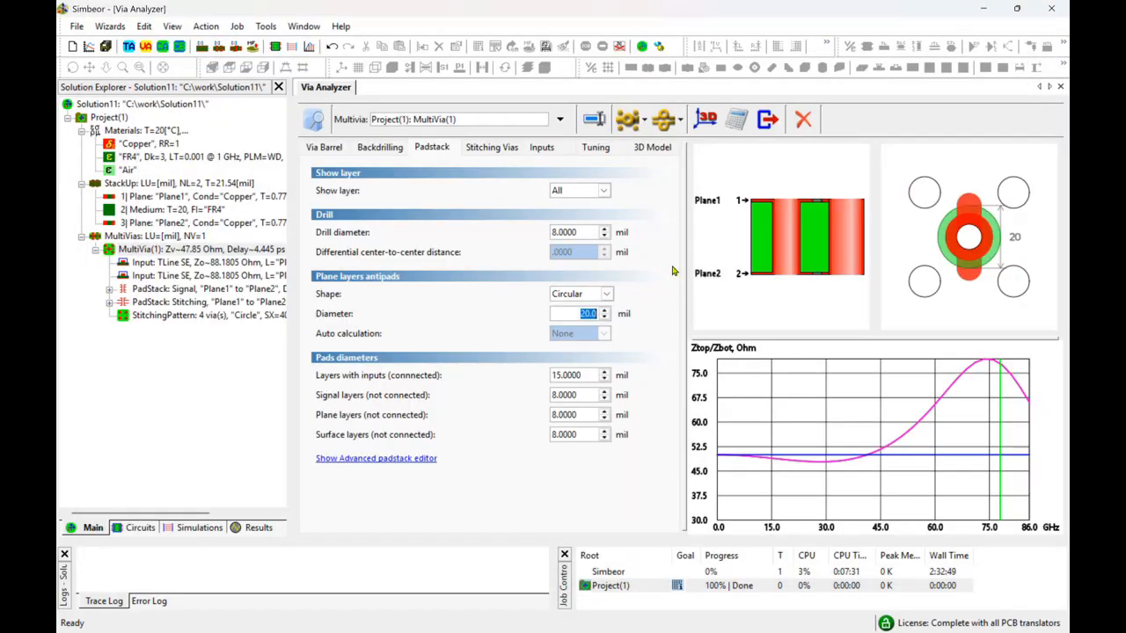
pyautogui.write('30')
# Step: Set the signal via's pad diameter on the connected layers with inputs to 8 mil
pyautogui.click(592, 375)
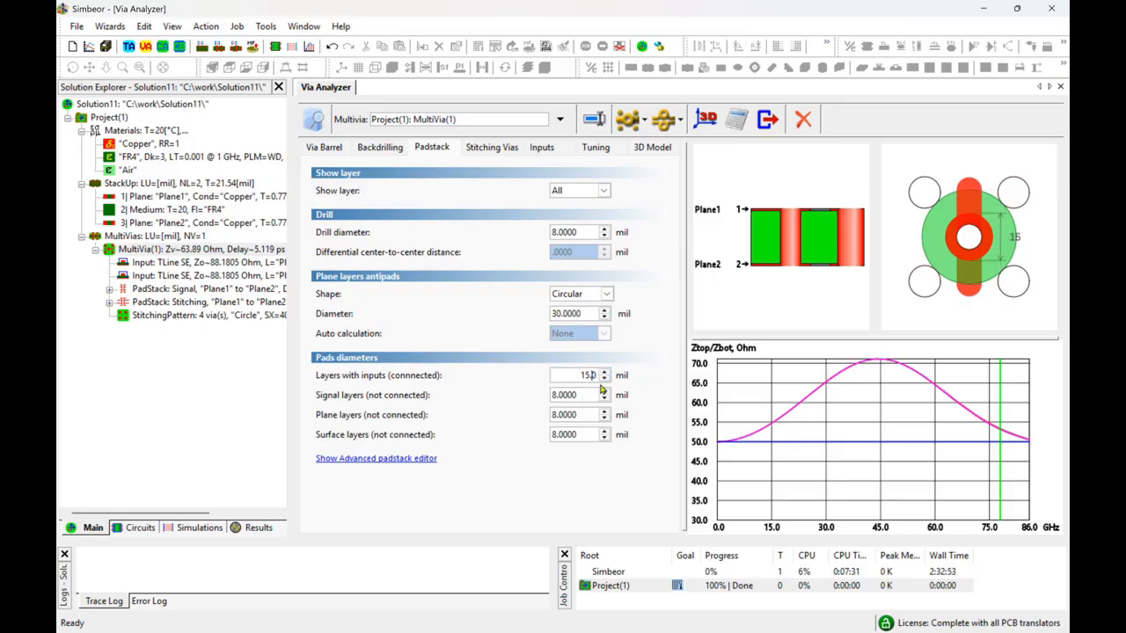
pyautogui.doubleClick(591, 375)
pyautogui.write('8')
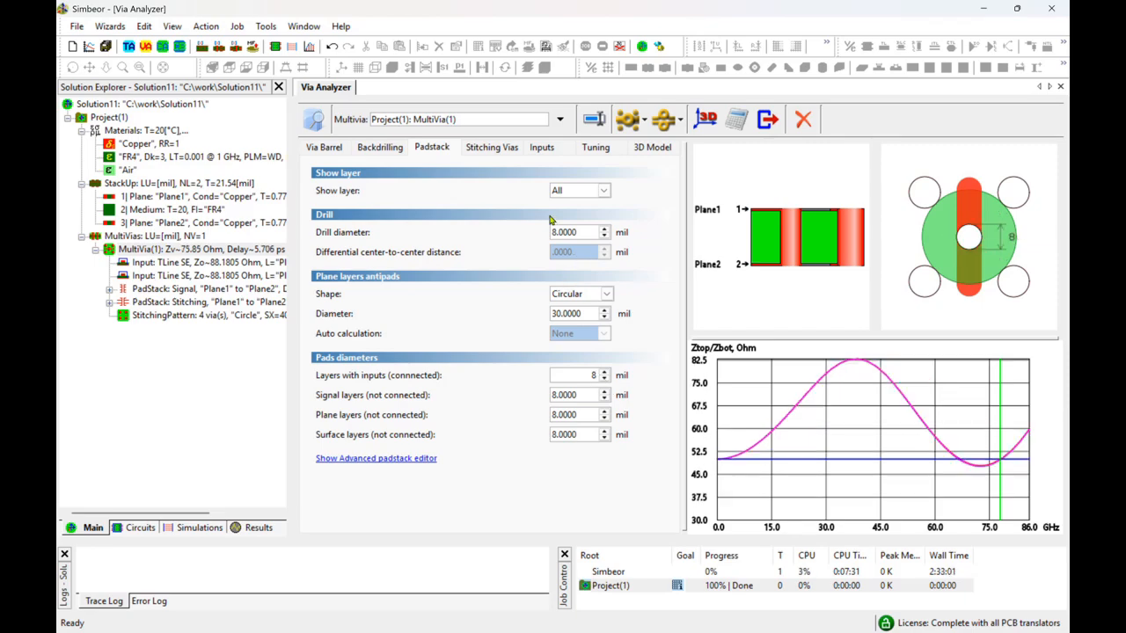
# Step: Check the calculated stitching distance in MATLAB, return to Simbeor and set the circular stitching pattern's diameter to 34 mil
pyautogui.click(489, 147)
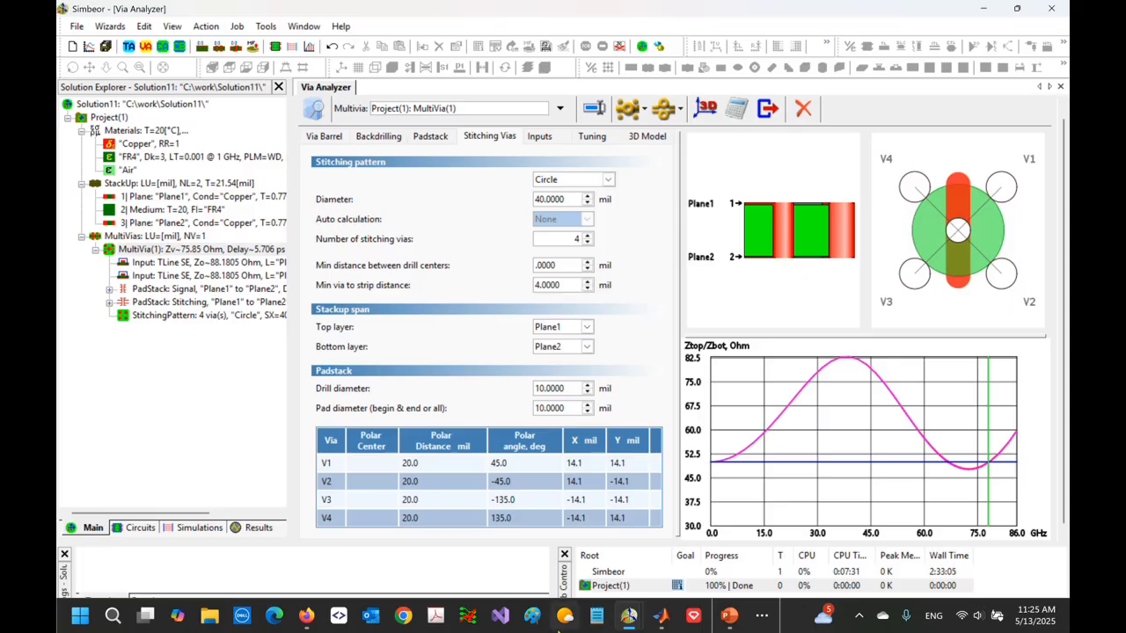
pyautogui.moveTo(660, 618)
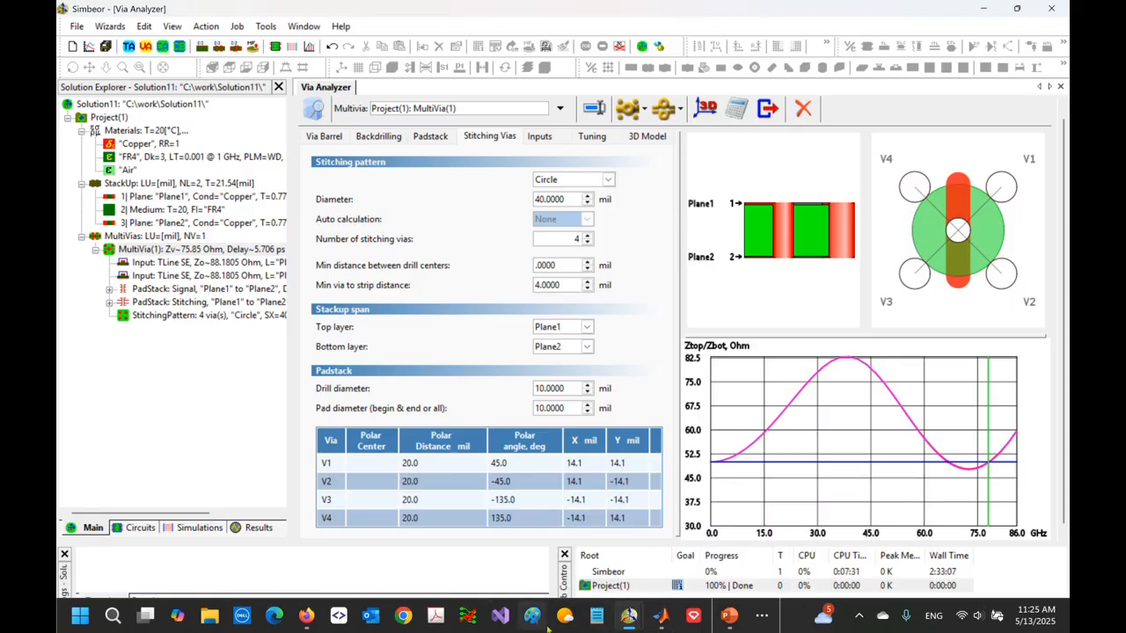
pyautogui.click(661, 618)
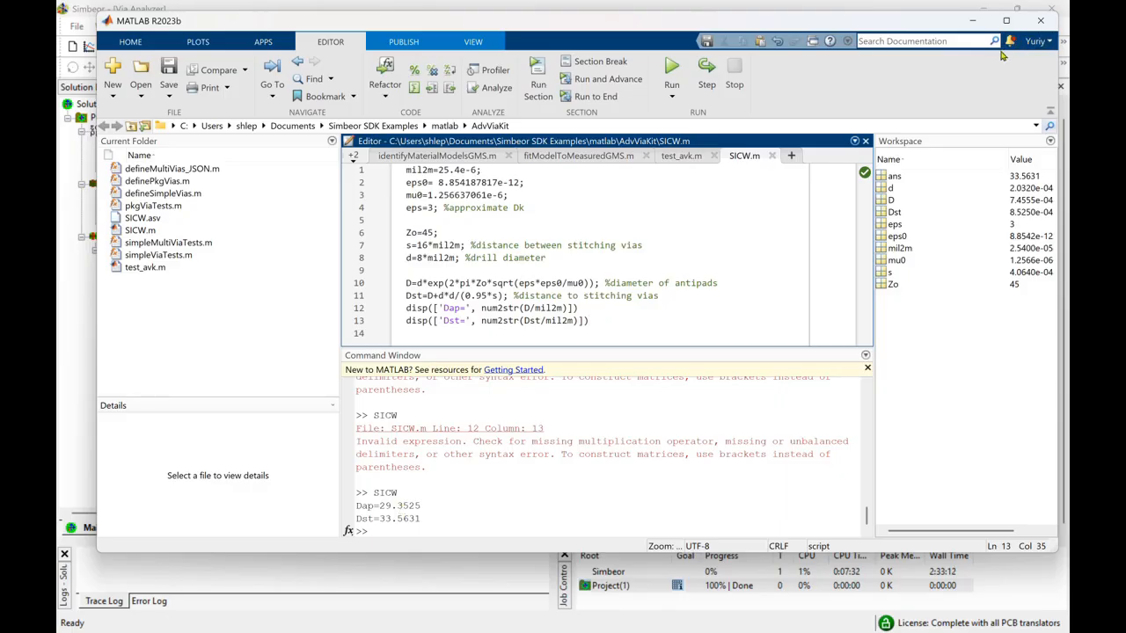
pyautogui.click(972, 20)
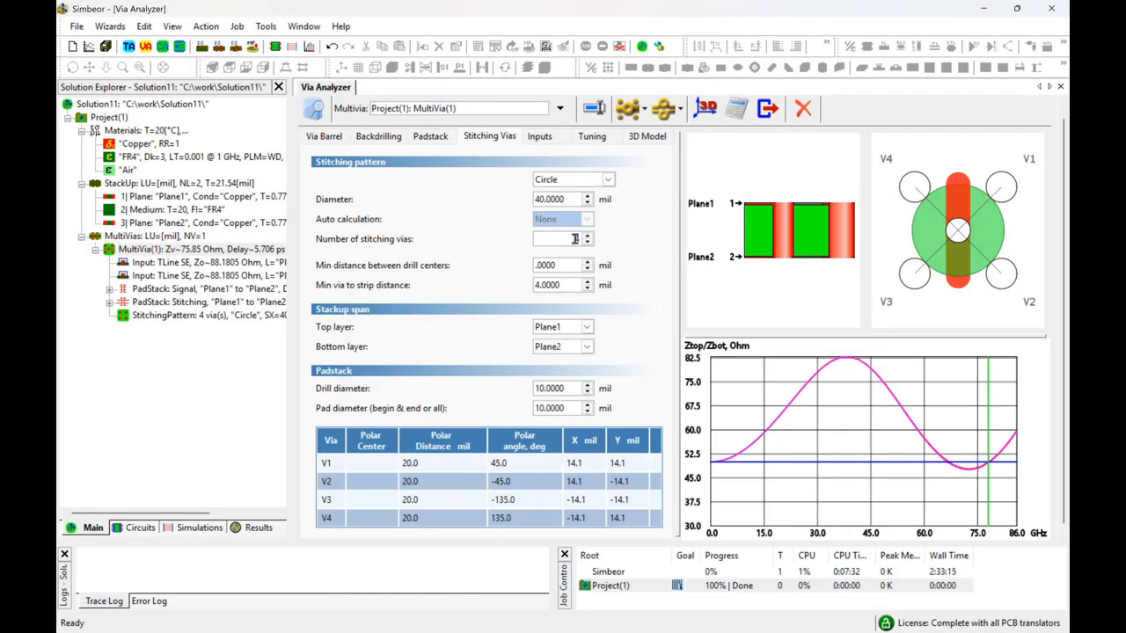
pyautogui.click(547, 201)
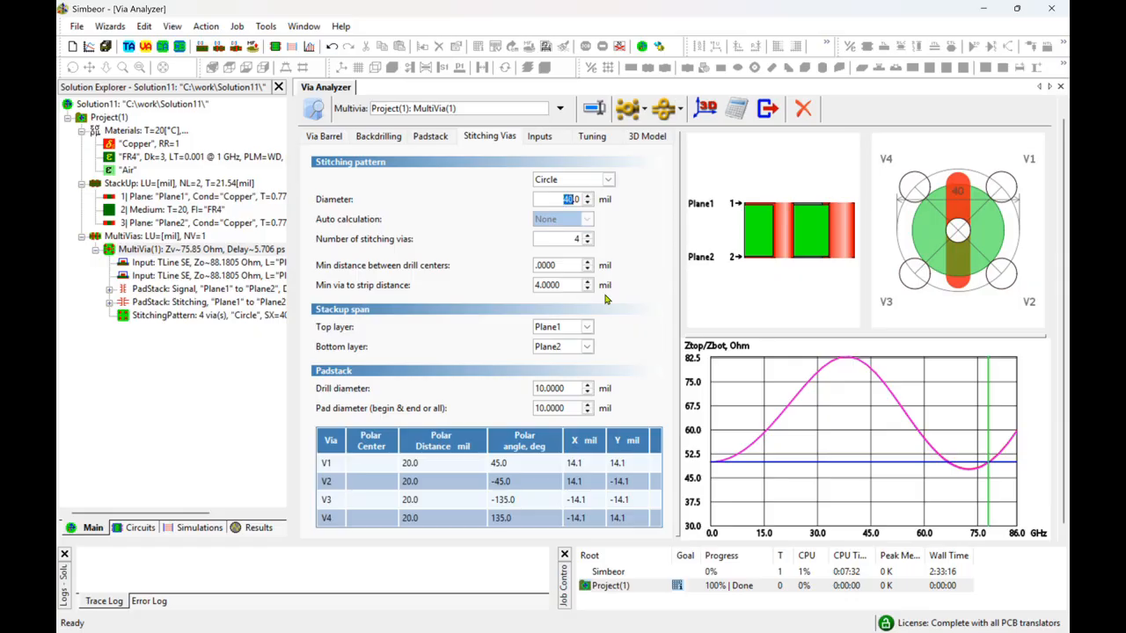
pyautogui.write('34')
pyautogui.press('Return')
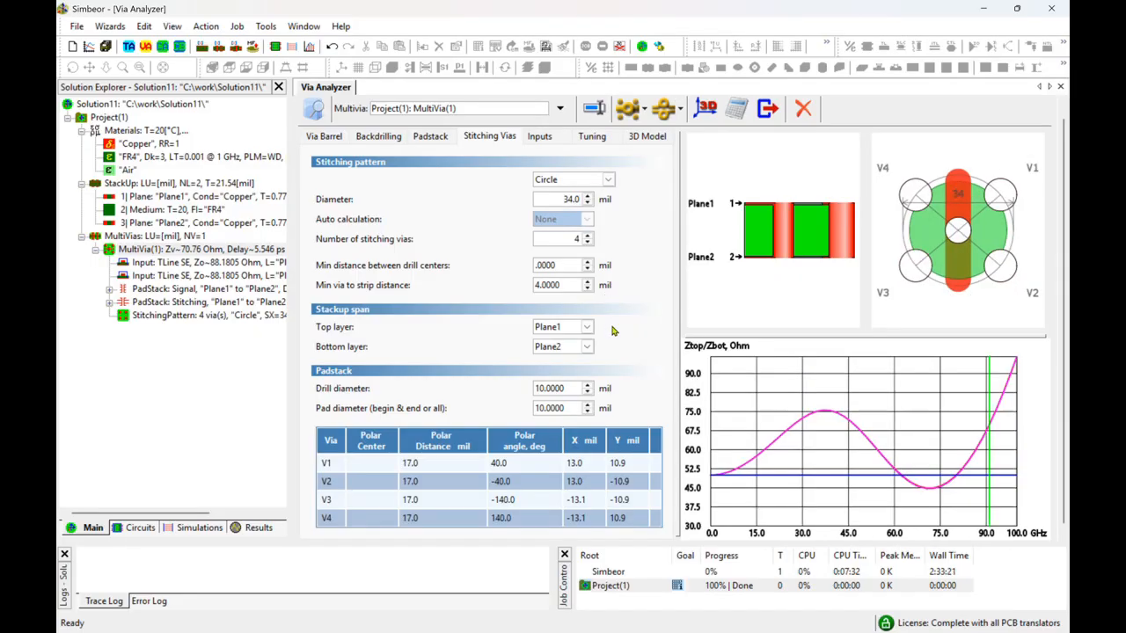
# Step: Set both the drill diameter and the pad diameter of the stitching vias to 8 mil
pyautogui.click(577, 387)
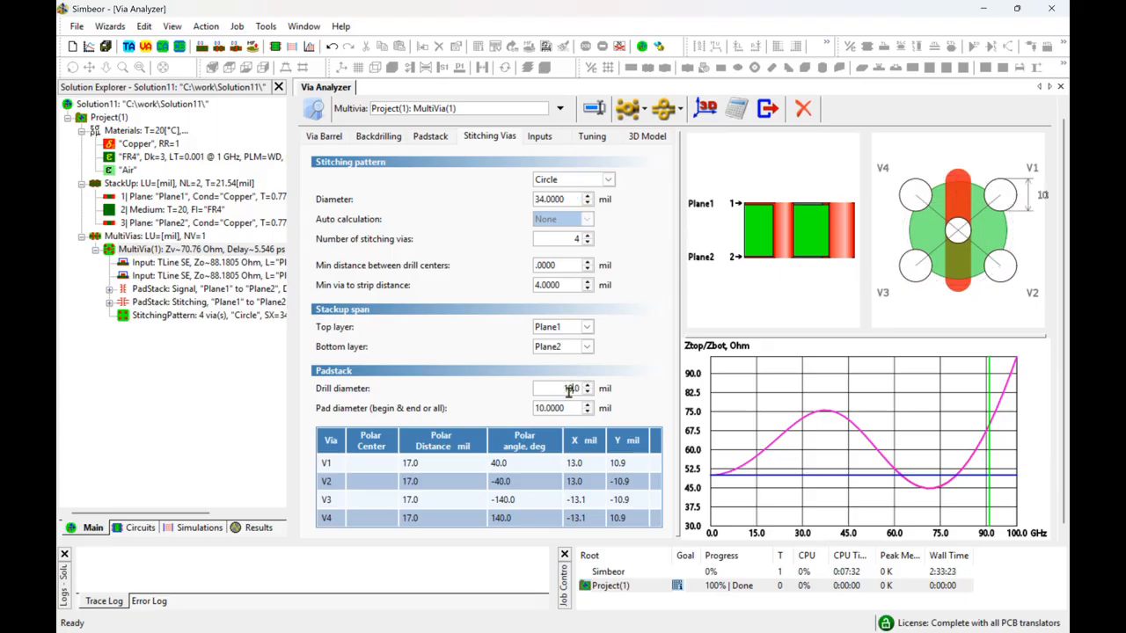
pyautogui.moveTo(565, 392); pyautogui.dragTo(592, 418)
pyautogui.write('8')
pyautogui.click(567, 408)
pyautogui.write('8')
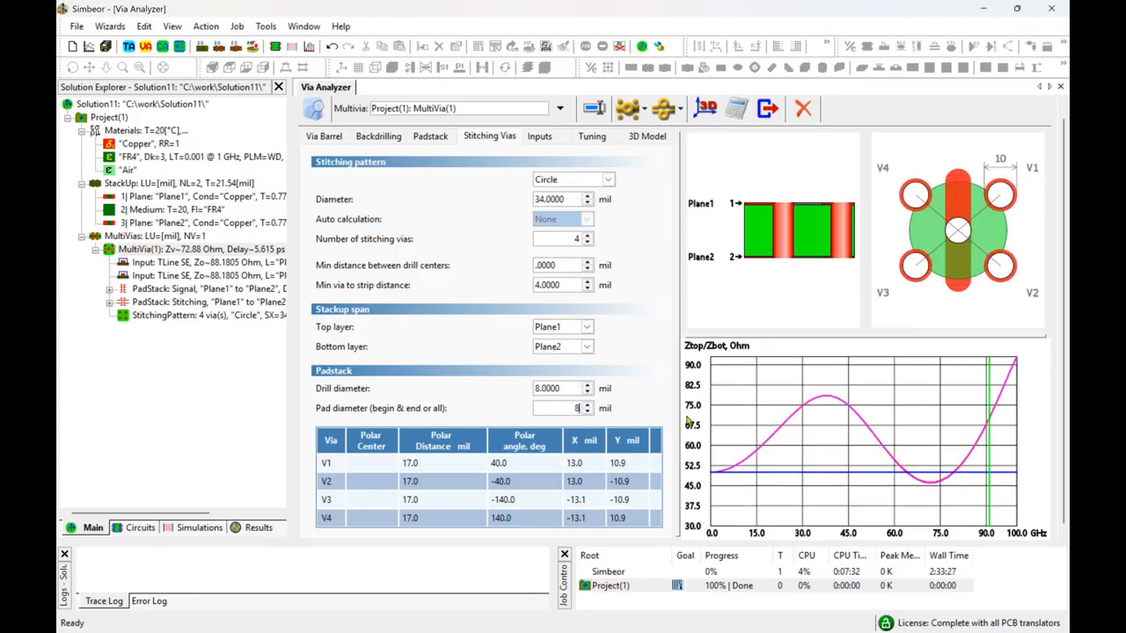
pyautogui.click(693, 390)
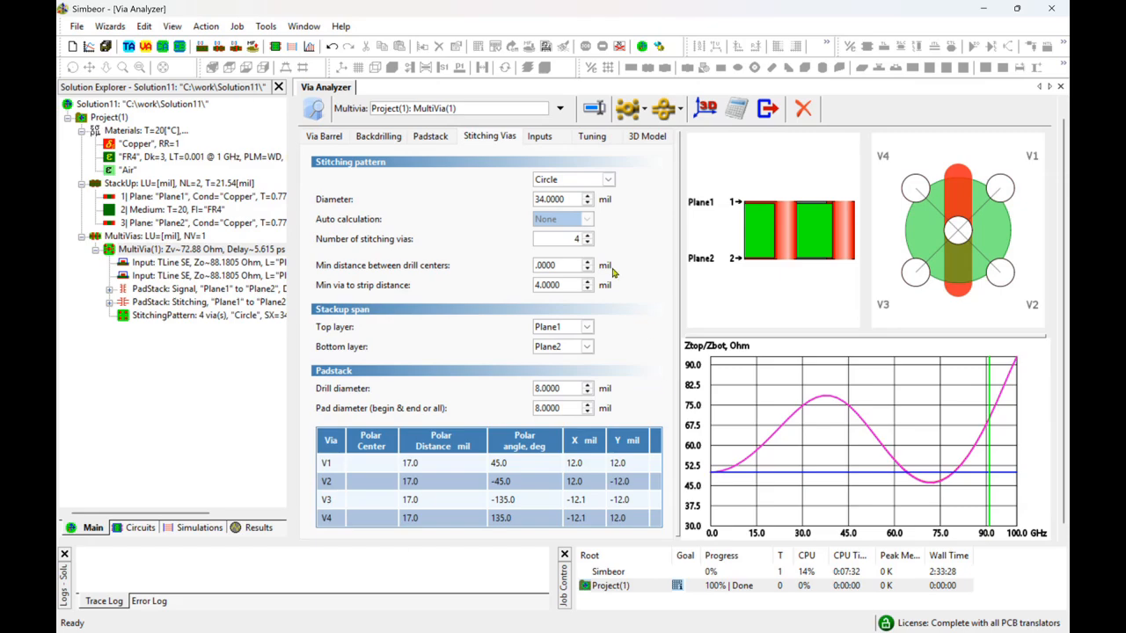
# Step: Increase the number of stitching vias in the circular pattern to 6
pyautogui.click(589, 236)
pyautogui.scroll(-1, 967, 537)
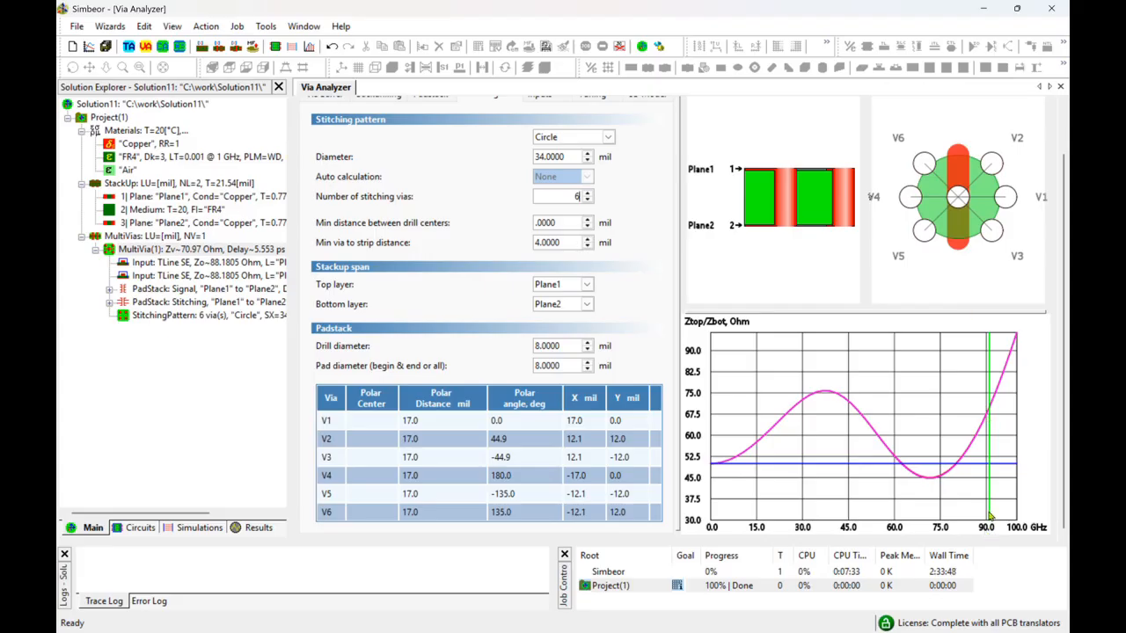
pyautogui.scroll(2, 625, 240)
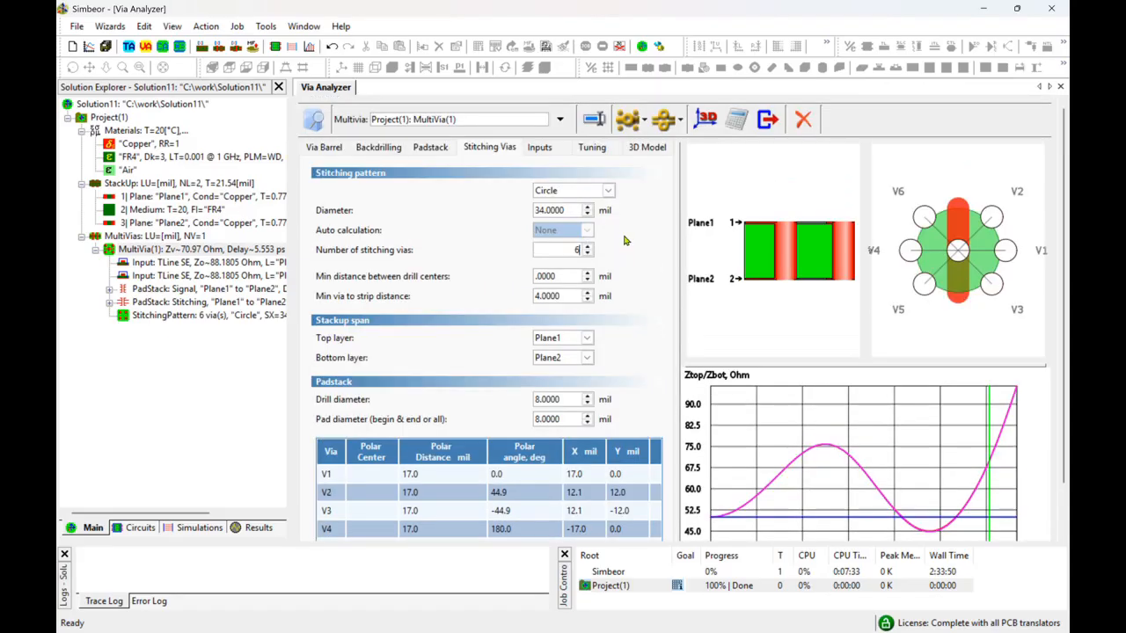
# Step: Make the first (top) input a Via Port to VRP with Extend/Deembed set to Yes and a port diameter of 1 x pad diameter
pyautogui.click(543, 149)
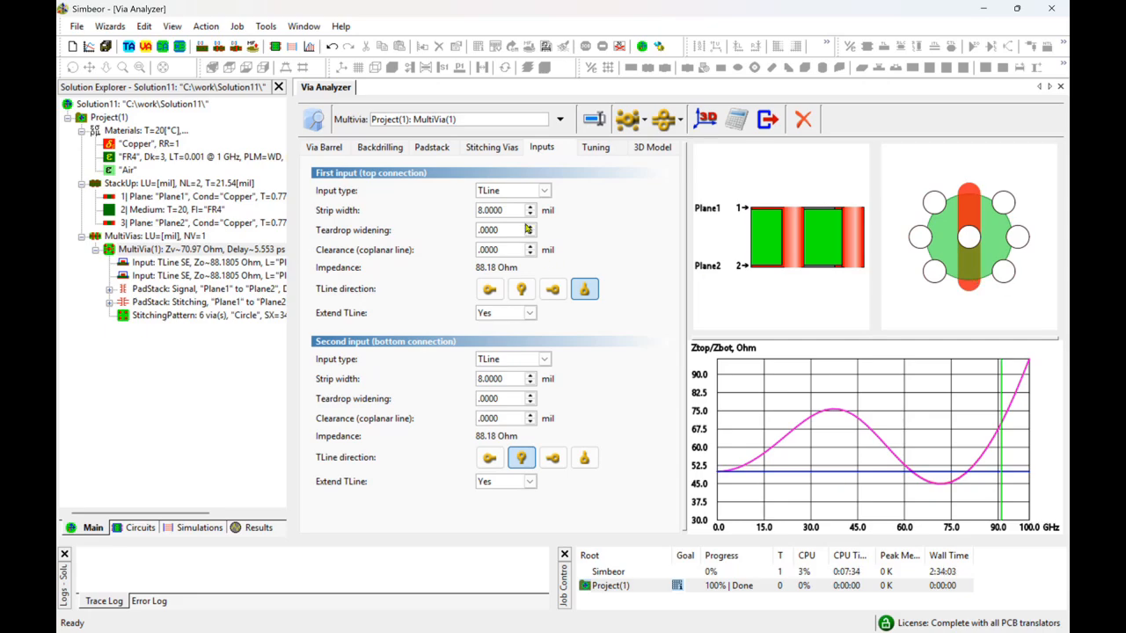
pyautogui.click(544, 192)
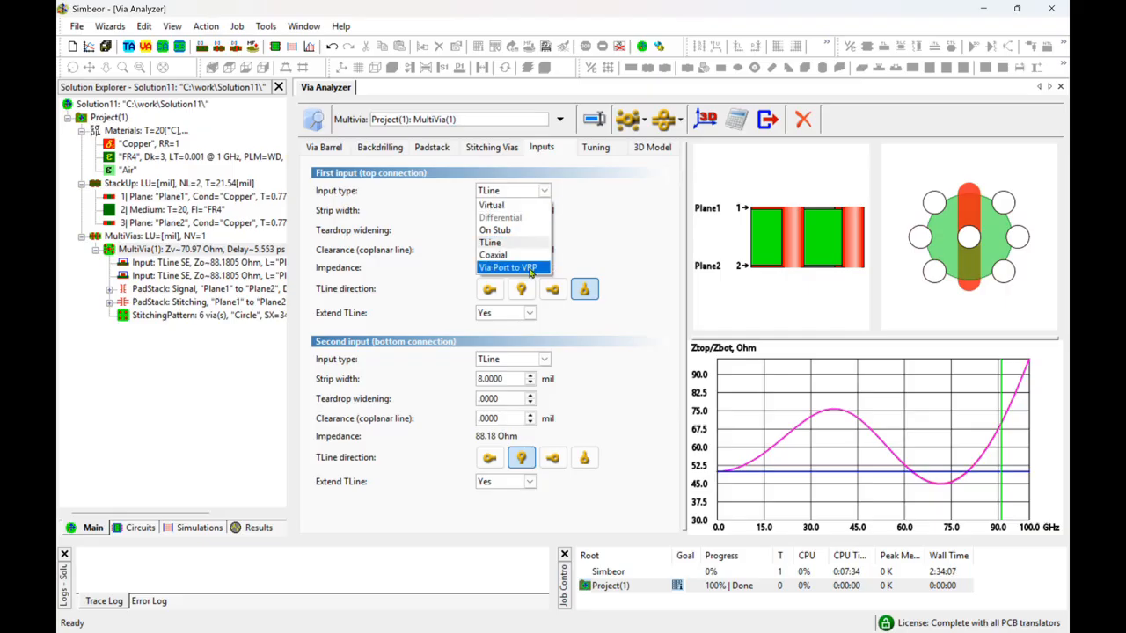
pyautogui.click(508, 268)
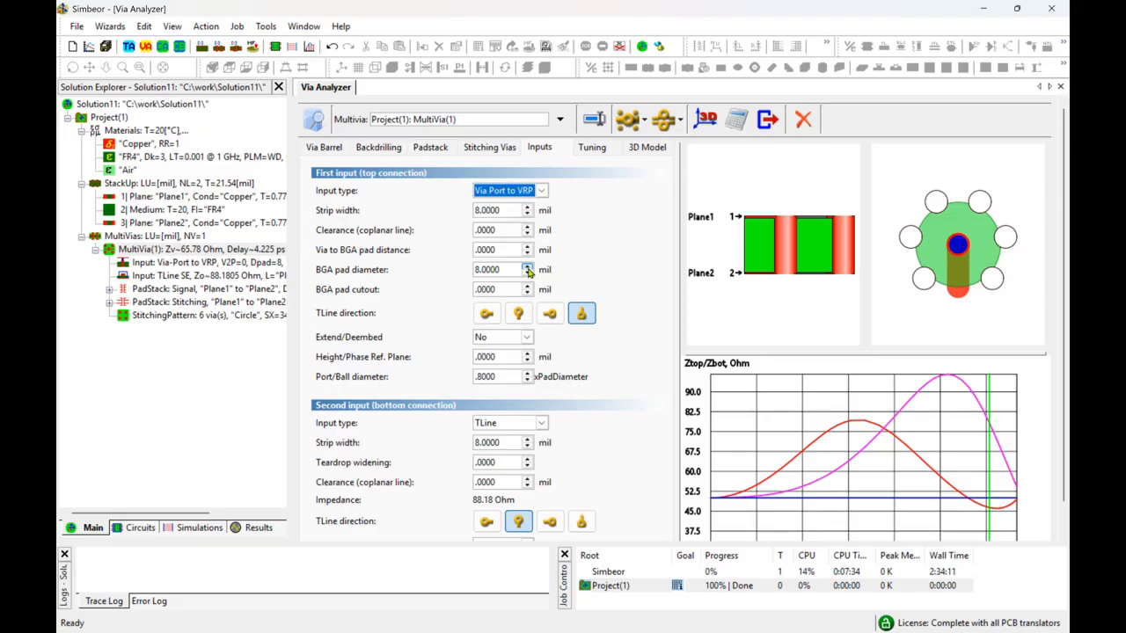
pyautogui.click(526, 337)
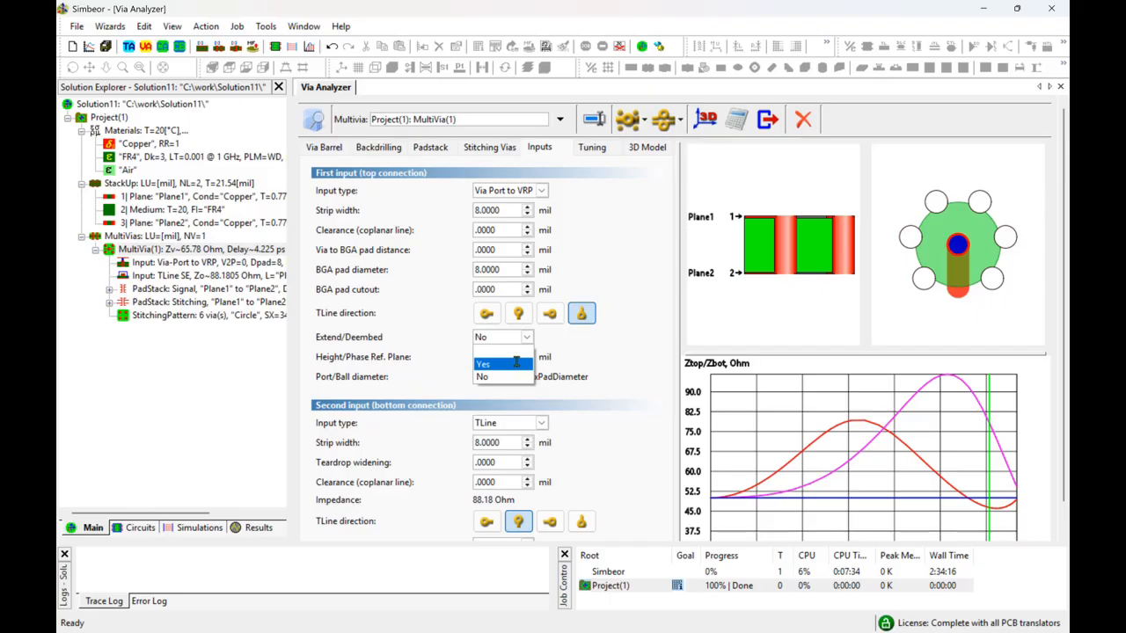
pyautogui.click(484, 367)
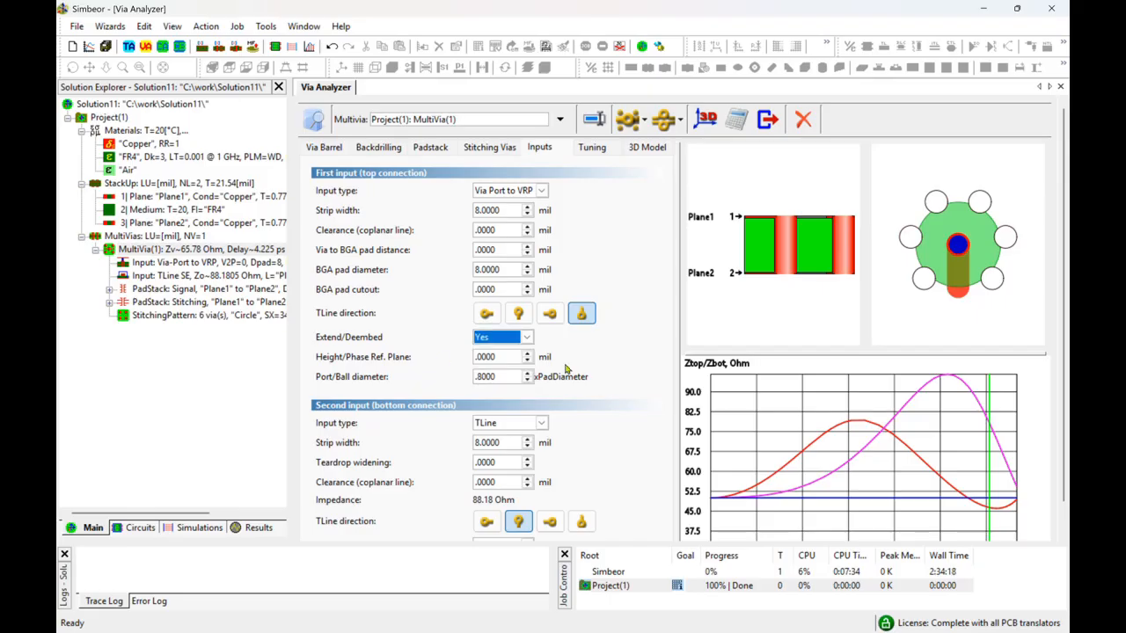
pyautogui.click(501, 379)
pyautogui.write('1')
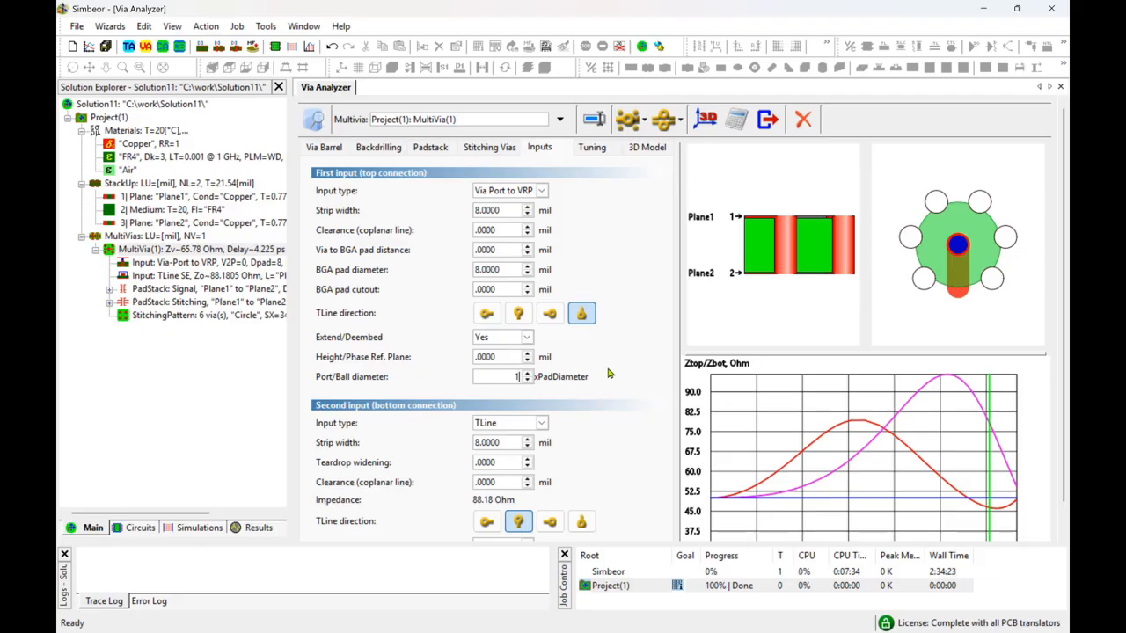
# Step: Make the second (bottom) input a Via Port to VRP with Extend/Deembed set to Yes and a port diameter of 1 x pad diameter
pyautogui.scroll(-1, 613, 369)
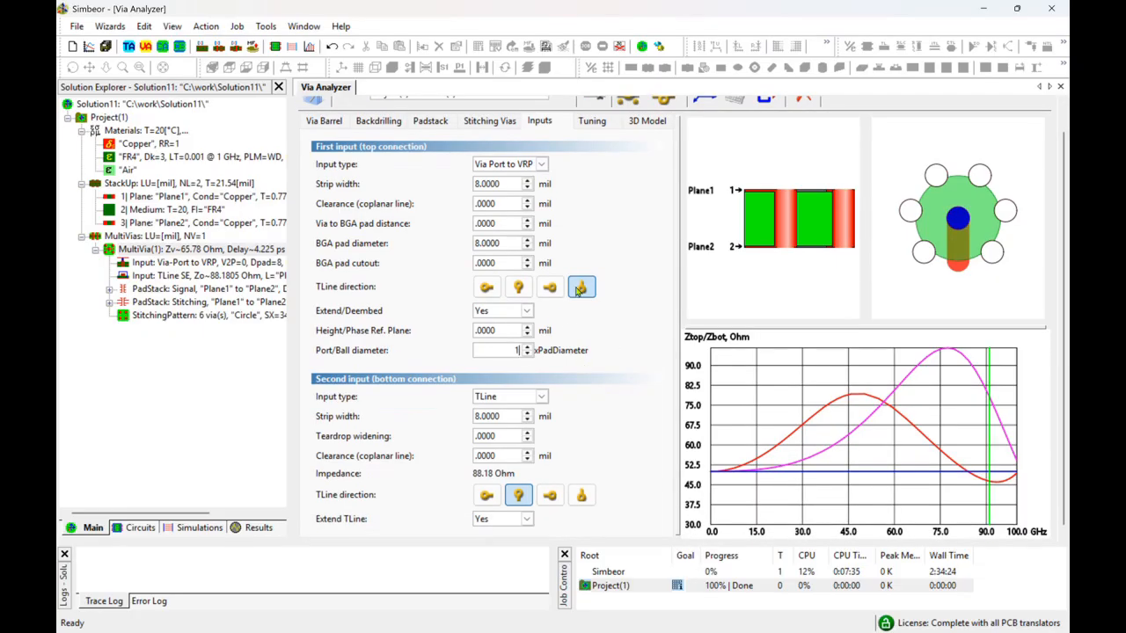
pyautogui.scroll(-1, 573, 363)
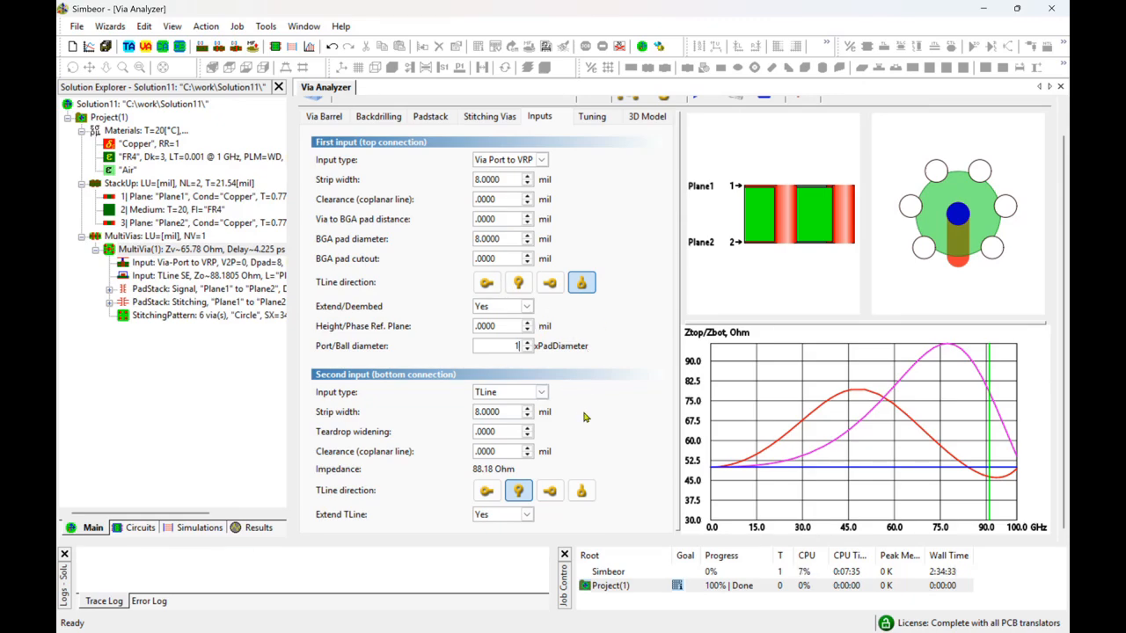
pyautogui.click(540, 392)
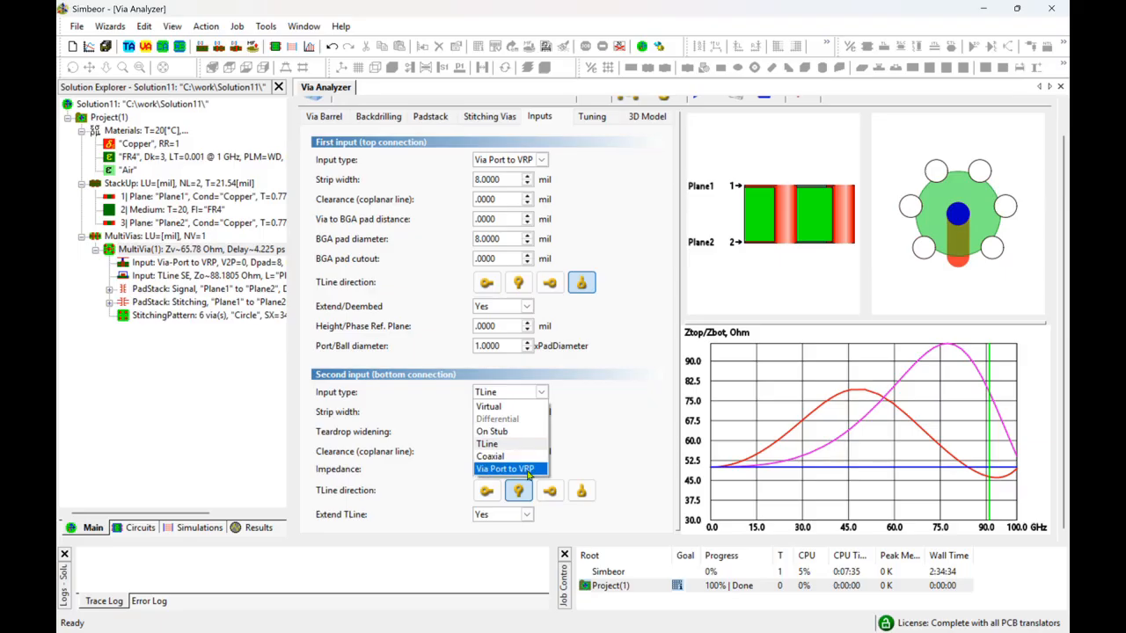
pyautogui.click(504, 468)
pyautogui.scroll(-2, 534, 461)
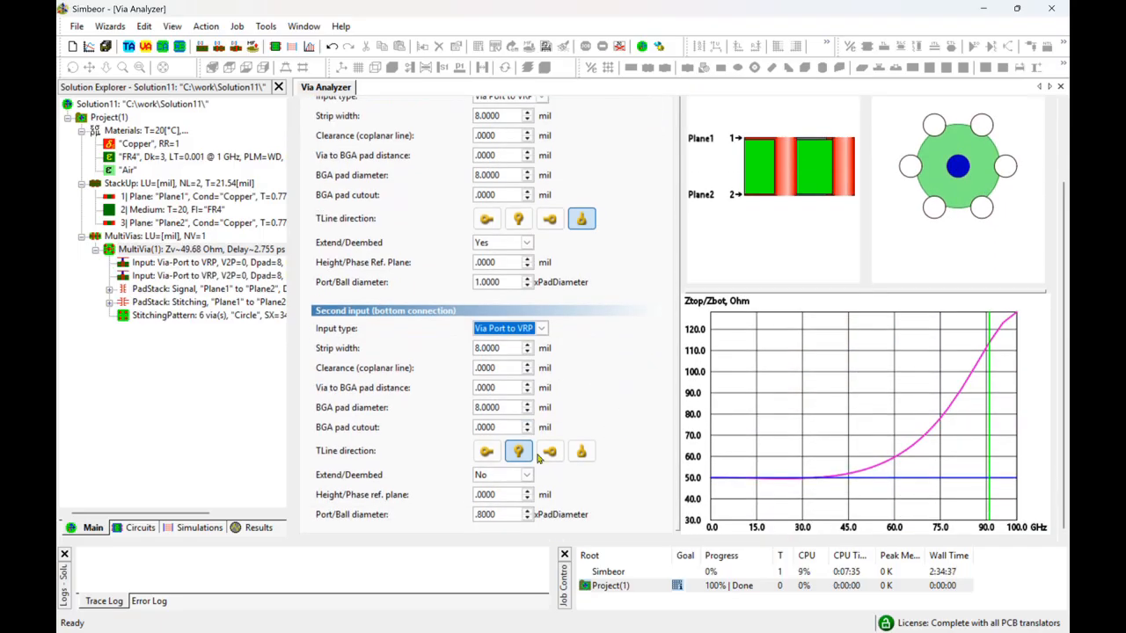
pyautogui.click(526, 475)
pyautogui.click(495, 511)
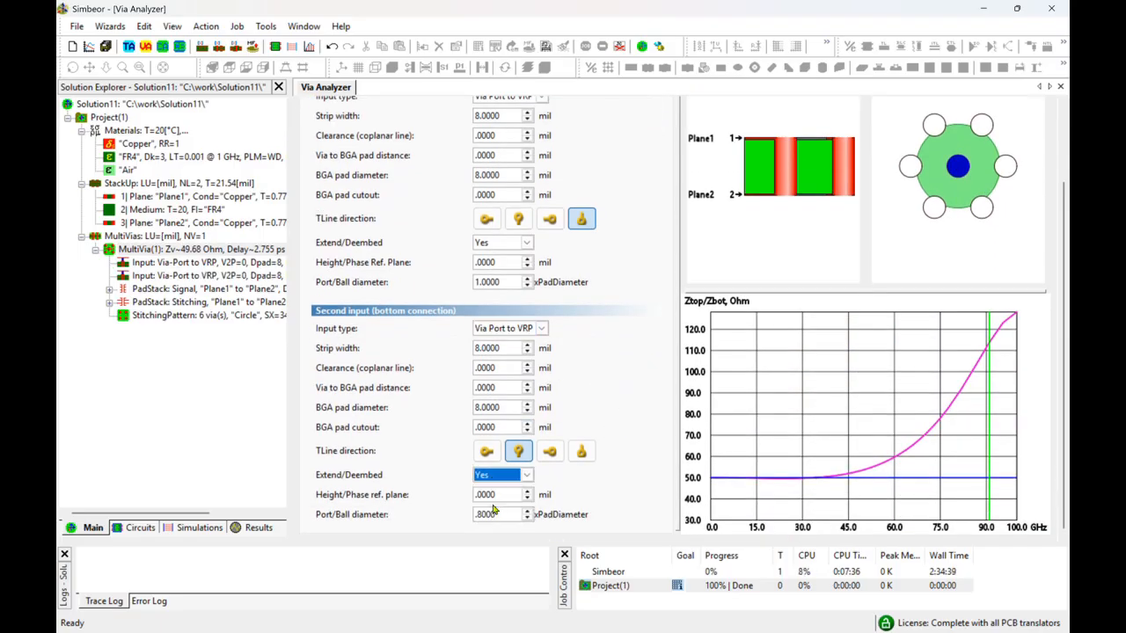
pyautogui.doubleClick(506, 514)
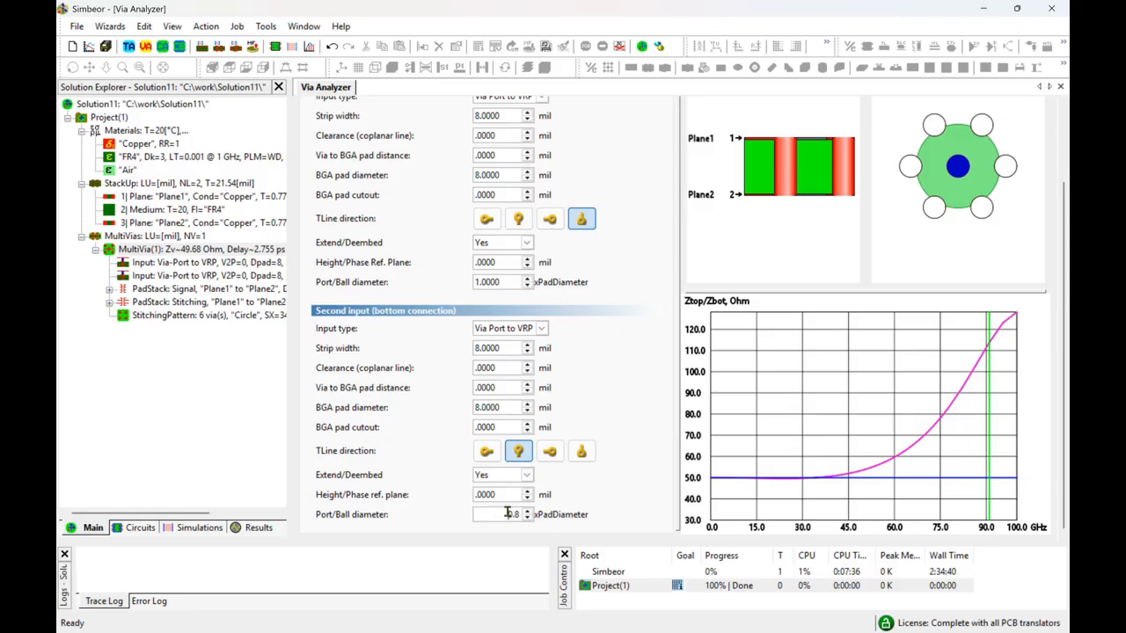
pyautogui.write('1')
pyautogui.scroll(3, 613, 426)
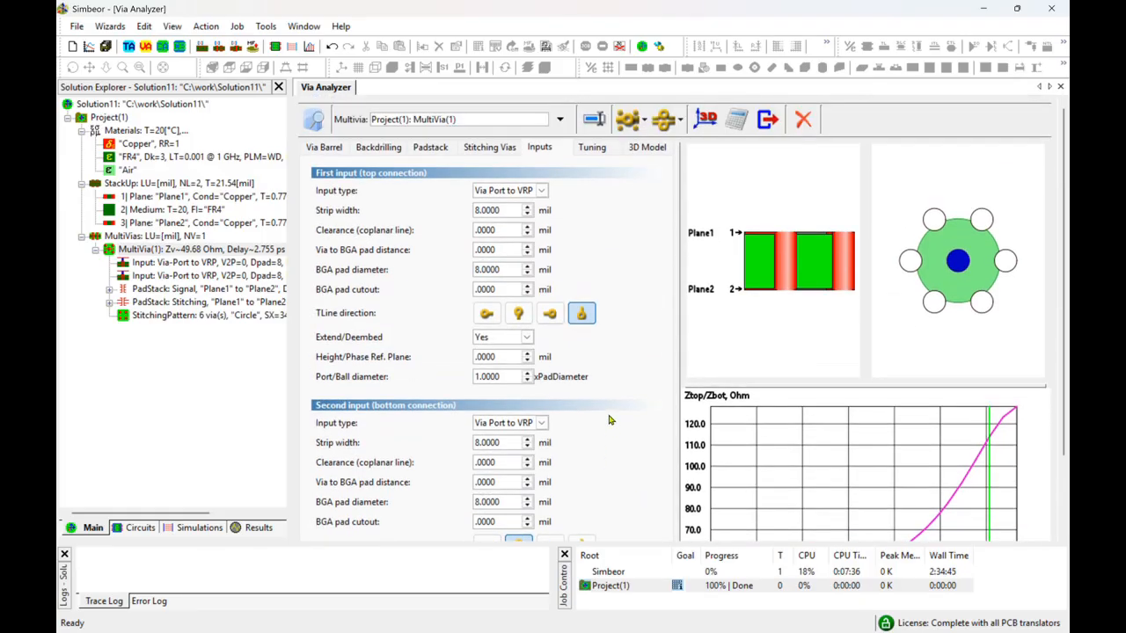
# Step: Set the tuning target impedance to 45 Ohm and the 3D solver accuracy to 50 cells per wavelength
pyautogui.click(590, 148)
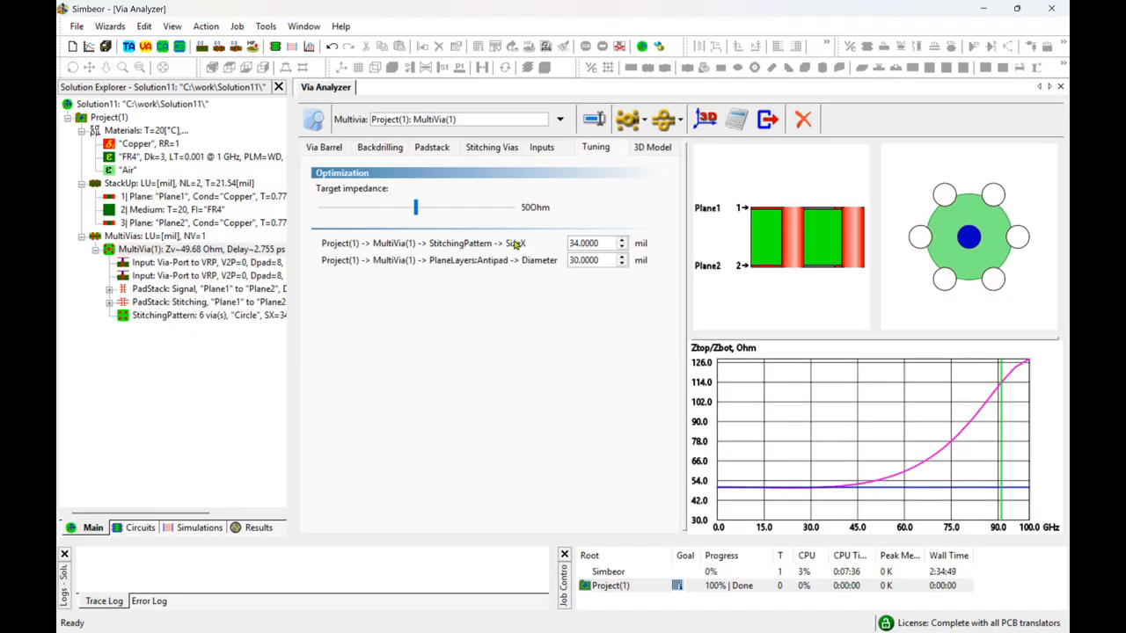
pyautogui.moveTo(415, 208); pyautogui.dragTo(396, 211)
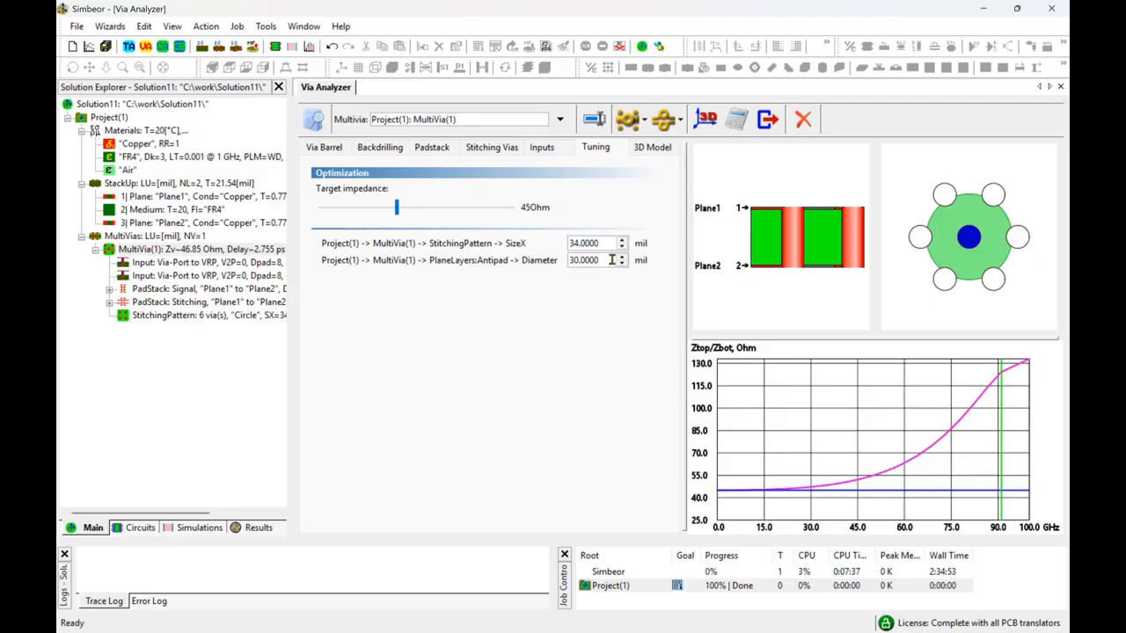
pyautogui.click(646, 146)
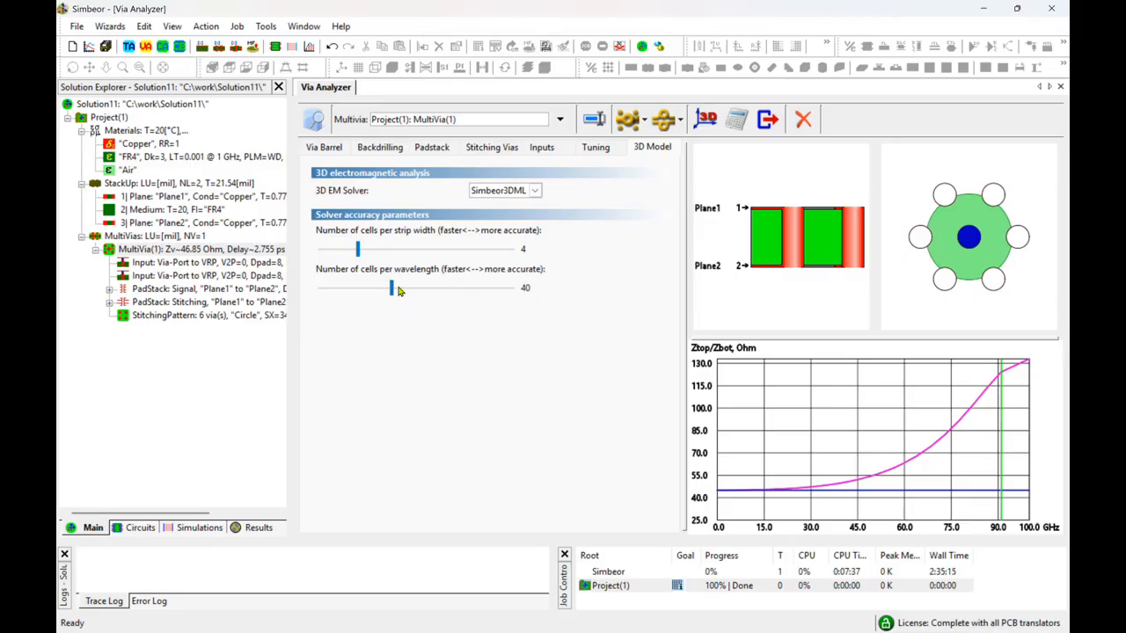
pyautogui.moveTo(393, 292); pyautogui.dragTo(420, 296)
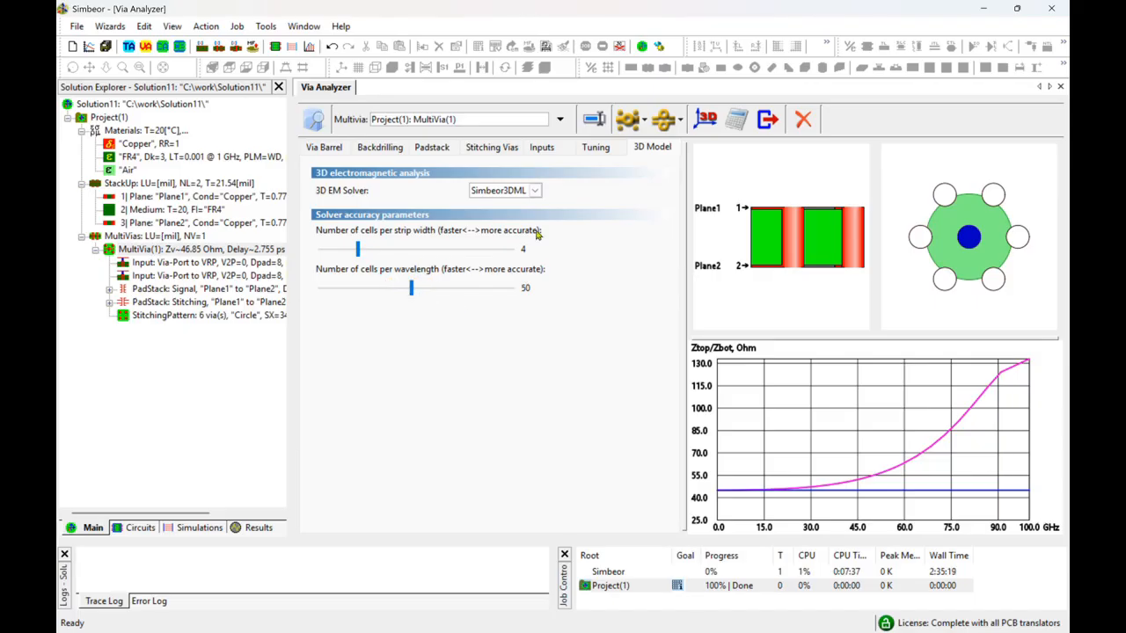
pyautogui.click(596, 148)
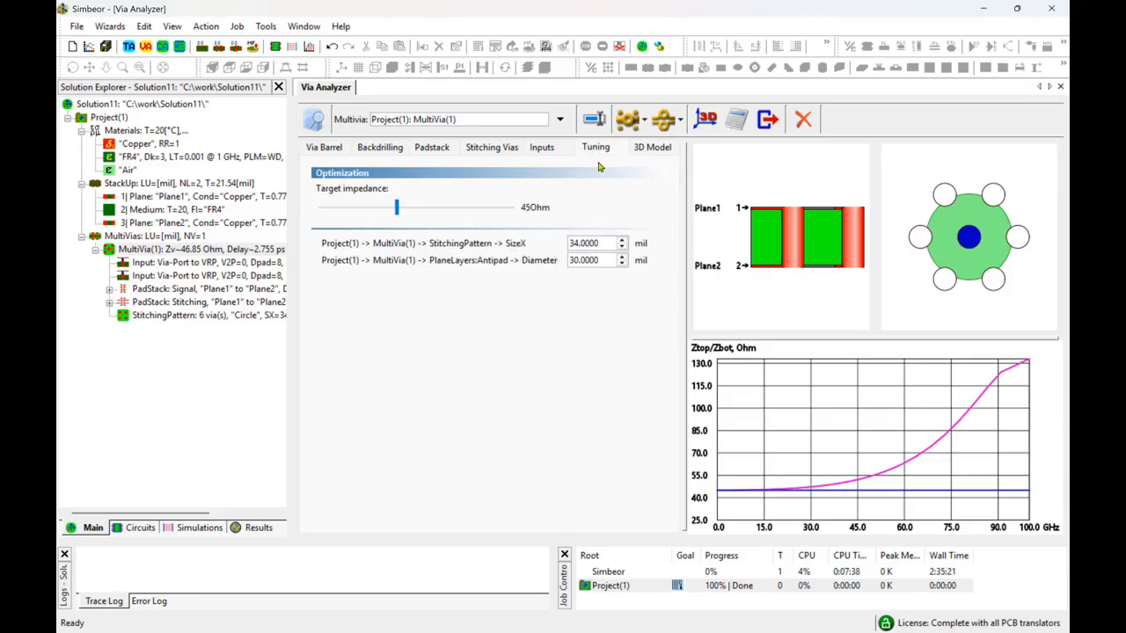
# Step: Create the via's 3D model and start its simulation setup with an adaptive frequency sweep from 0.01 to 83 GHz, count 5000
pyautogui.click(705, 119)
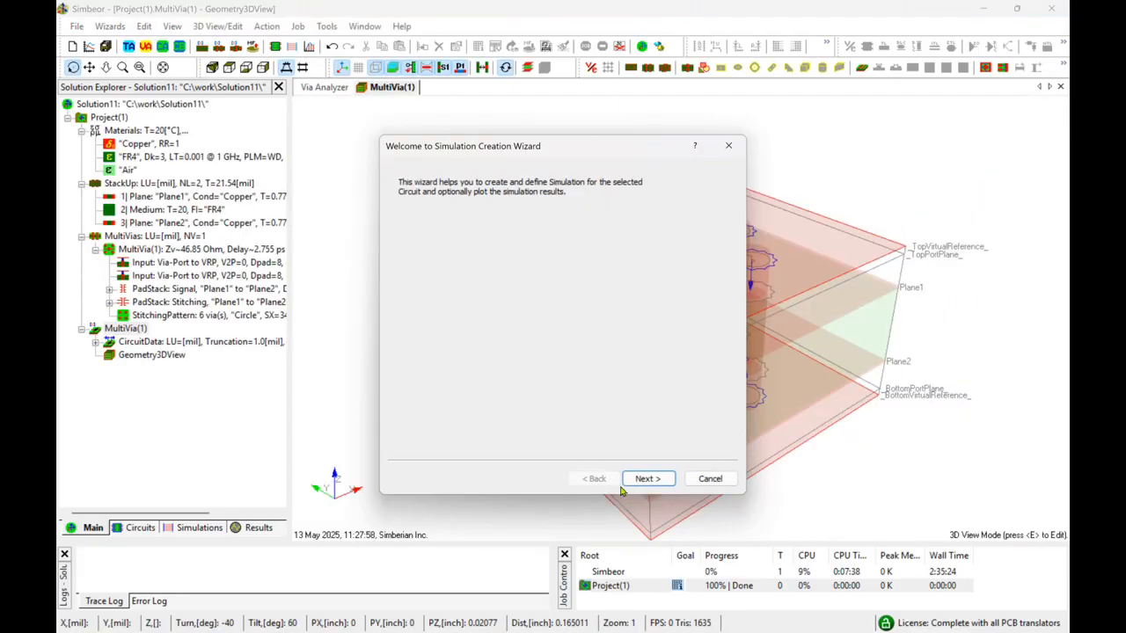
pyautogui.click(640, 481)
pyautogui.click(642, 479)
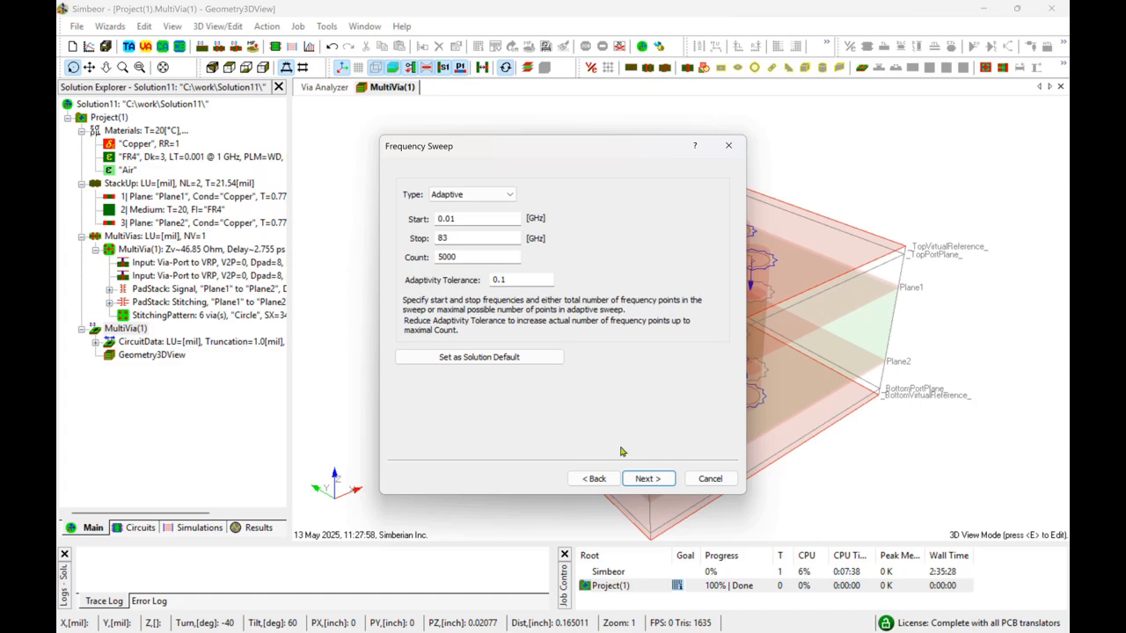
pyautogui.click(648, 479)
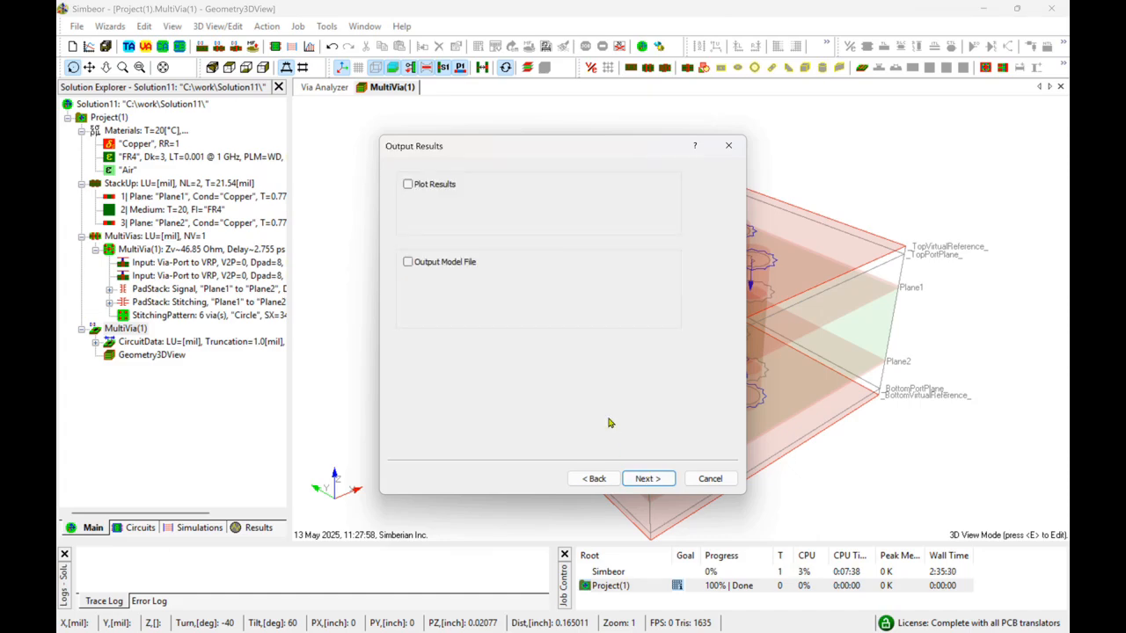
# Step: Enable result plotting for the simulation with a graph of S-matrix magnitude in dB, selecting the elements of matrix row 1
pyautogui.click(428, 185)
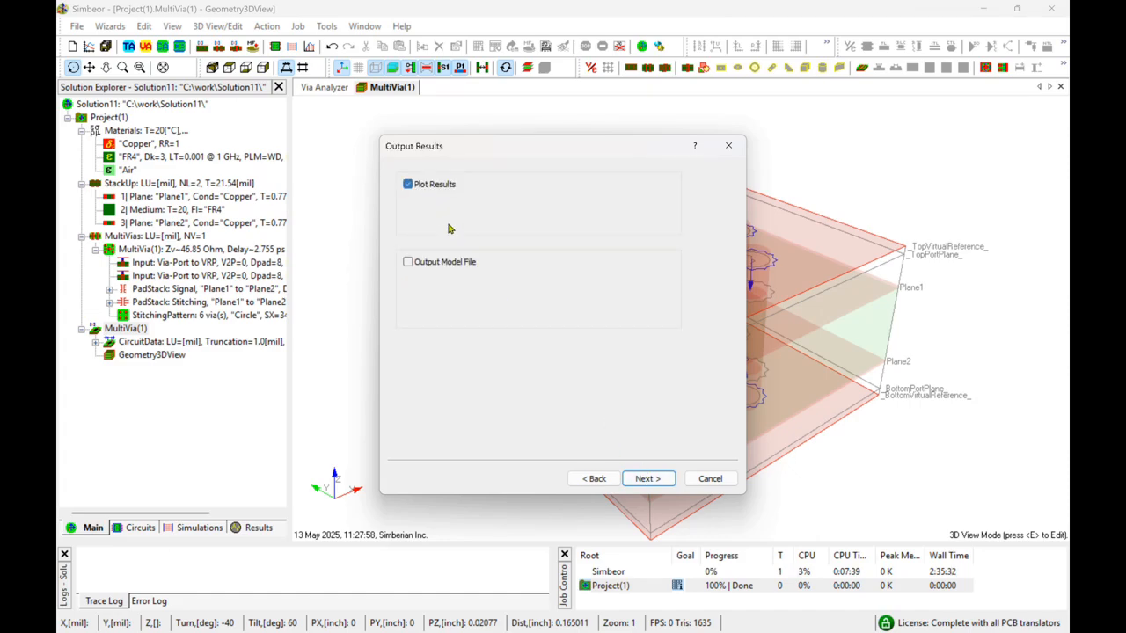
pyautogui.click(639, 478)
pyautogui.click(648, 481)
pyautogui.click(648, 482)
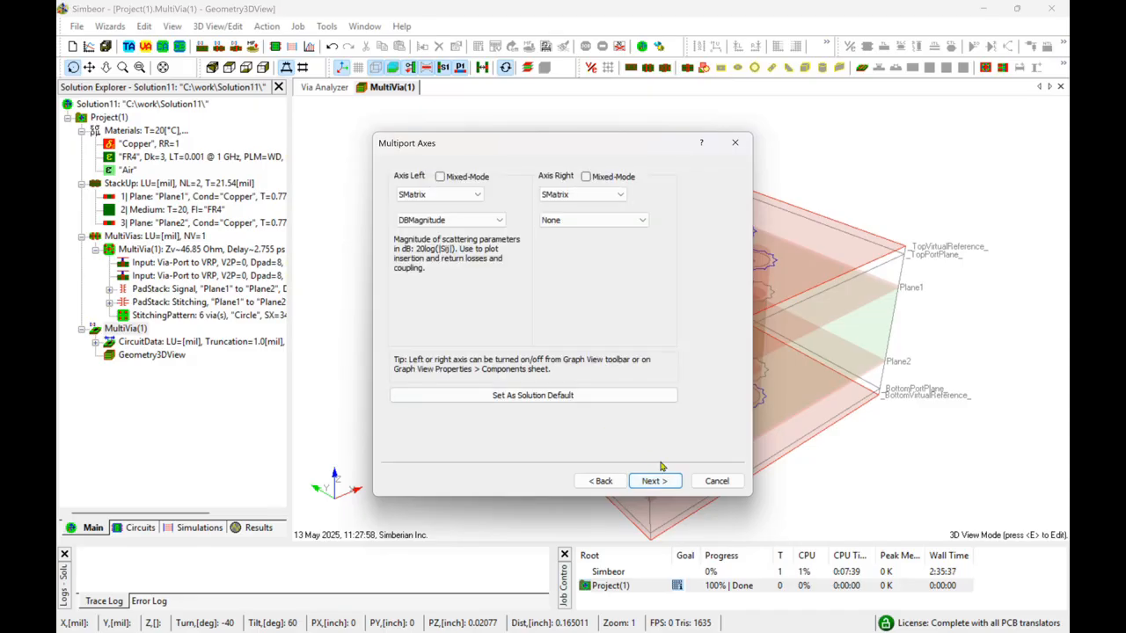
pyautogui.click(663, 481)
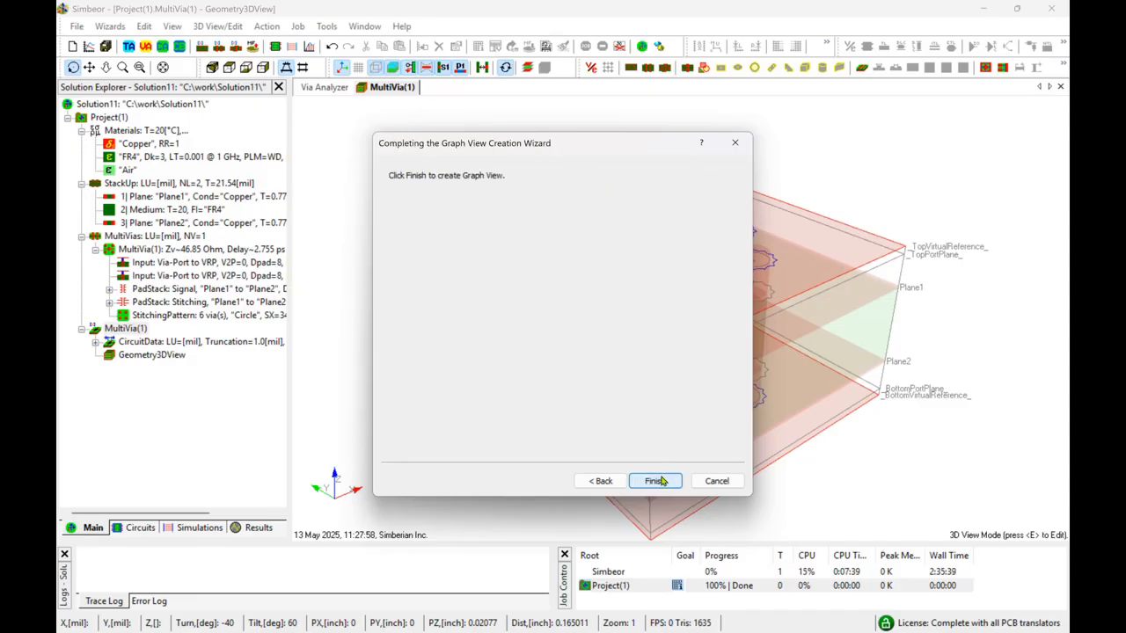
pyautogui.click(662, 481)
pyautogui.click(656, 479)
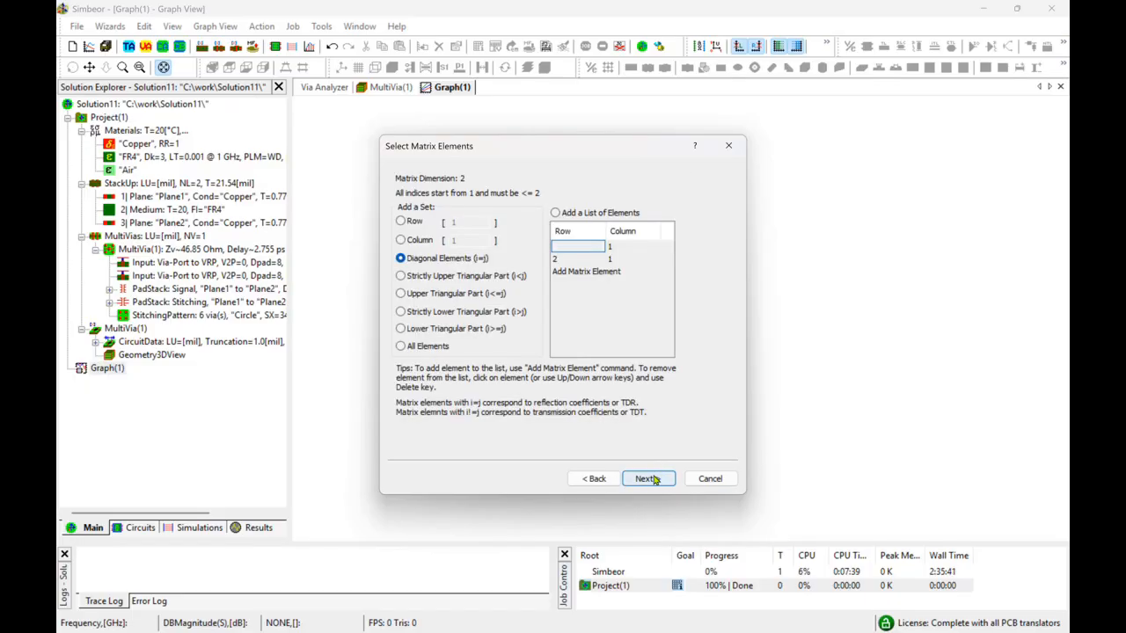
pyautogui.click(415, 223)
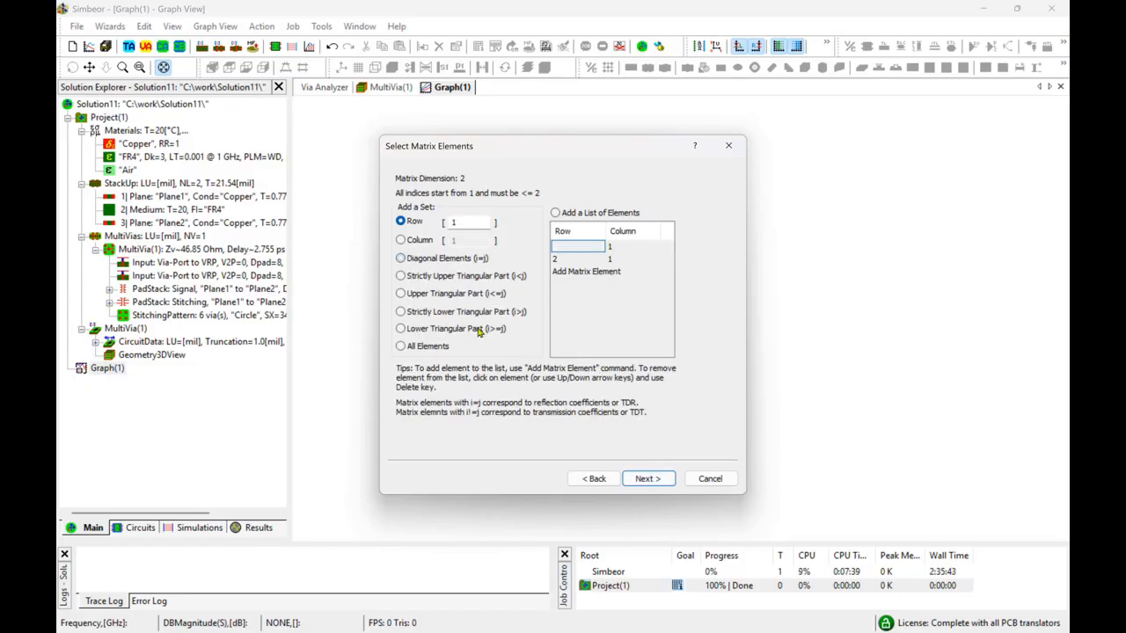
pyautogui.click(645, 480)
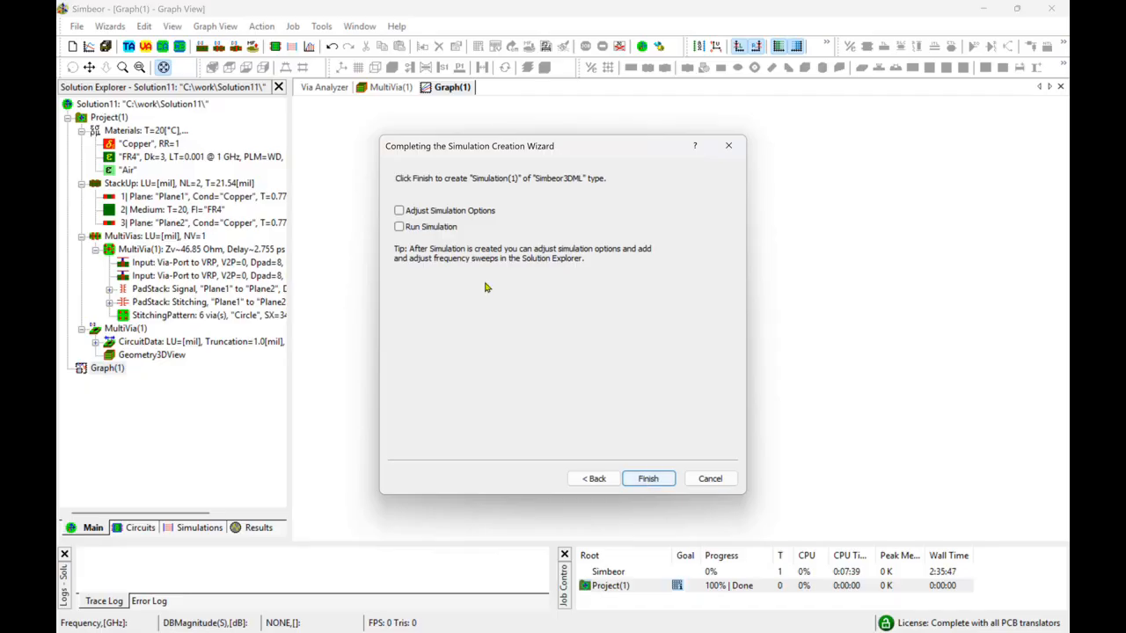
# Step: Create the simulation with adjusted options, enabling Build Rational Compact Model and Compute TD Response Matrix, and save these algorithm options as solution default
pyautogui.click(435, 212)
pyautogui.click(642, 476)
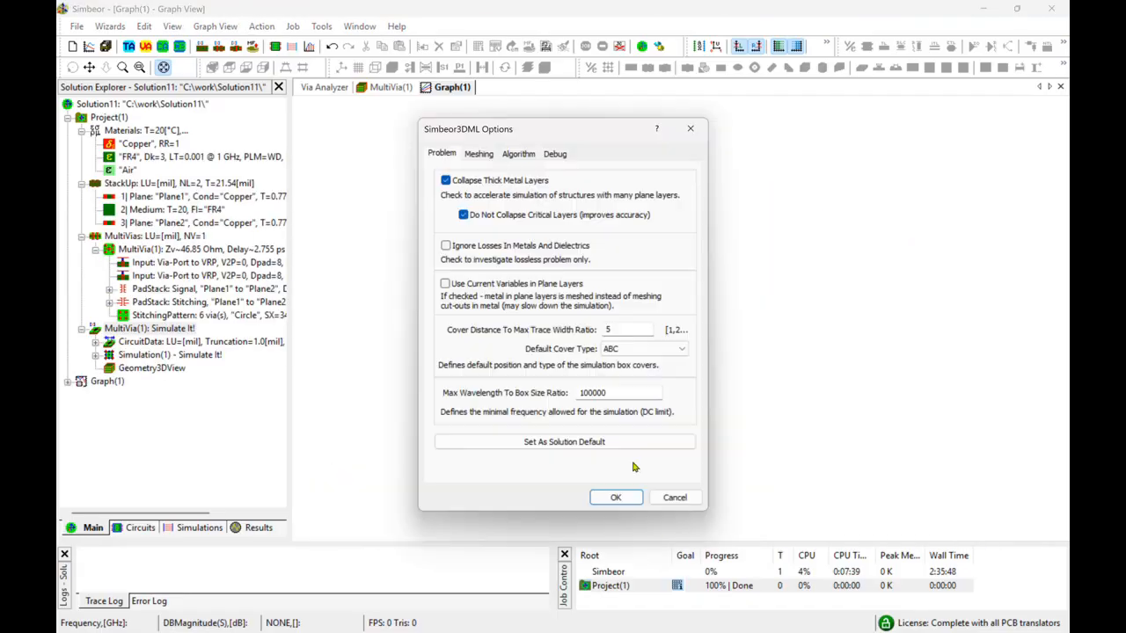
pyautogui.click(519, 154)
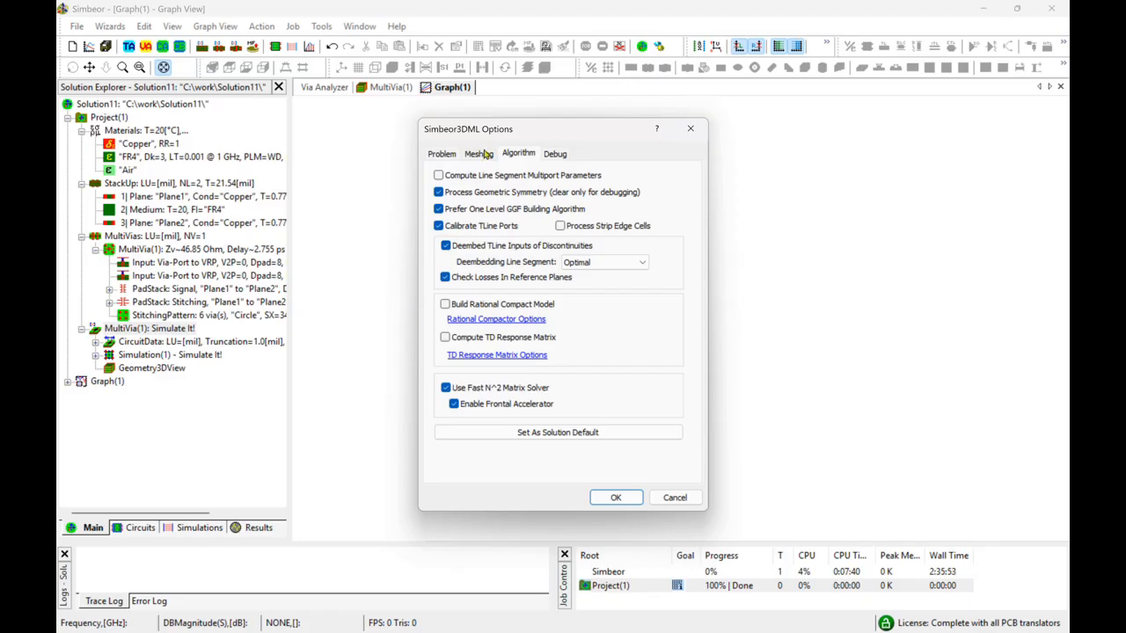
pyautogui.click(445, 305)
pyautogui.click(445, 339)
pyautogui.click(557, 431)
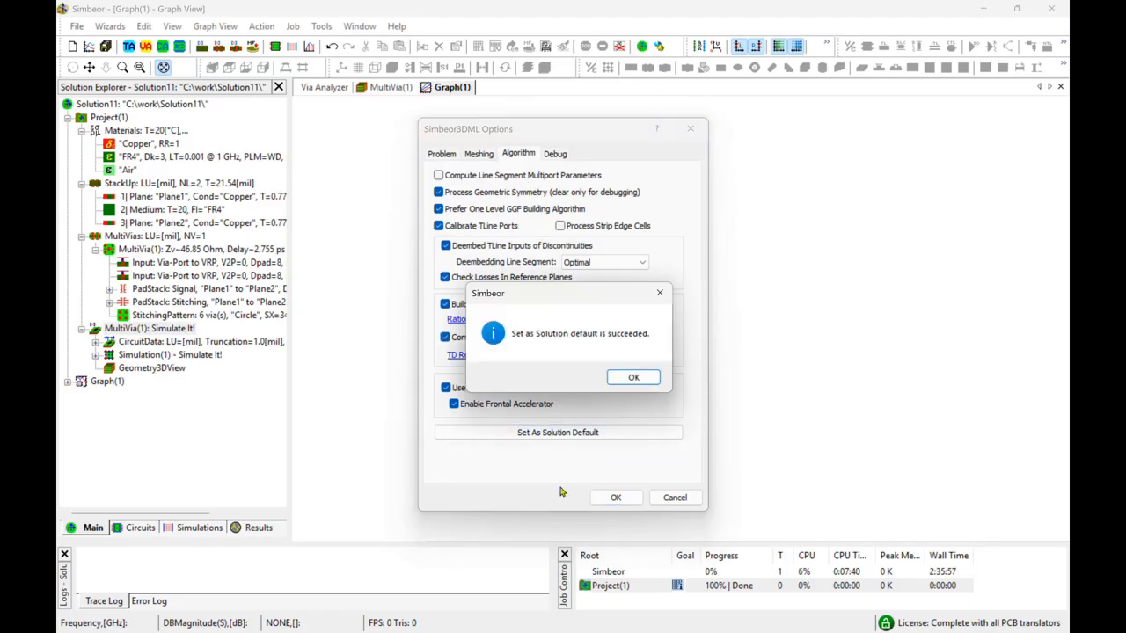
pyautogui.click(633, 377)
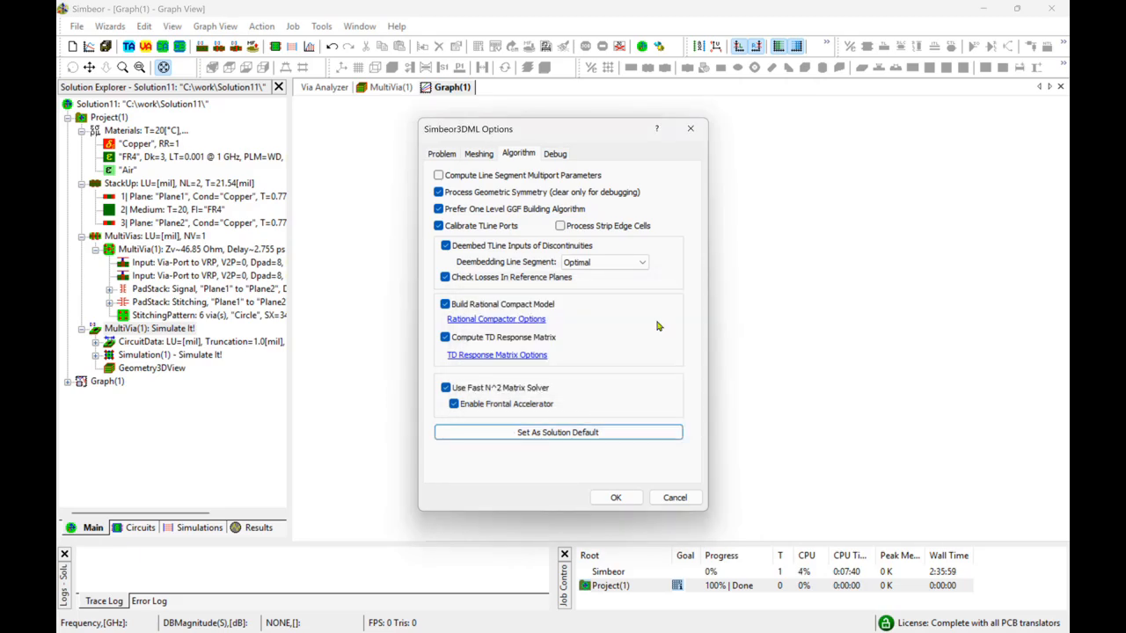
pyautogui.click(615, 498)
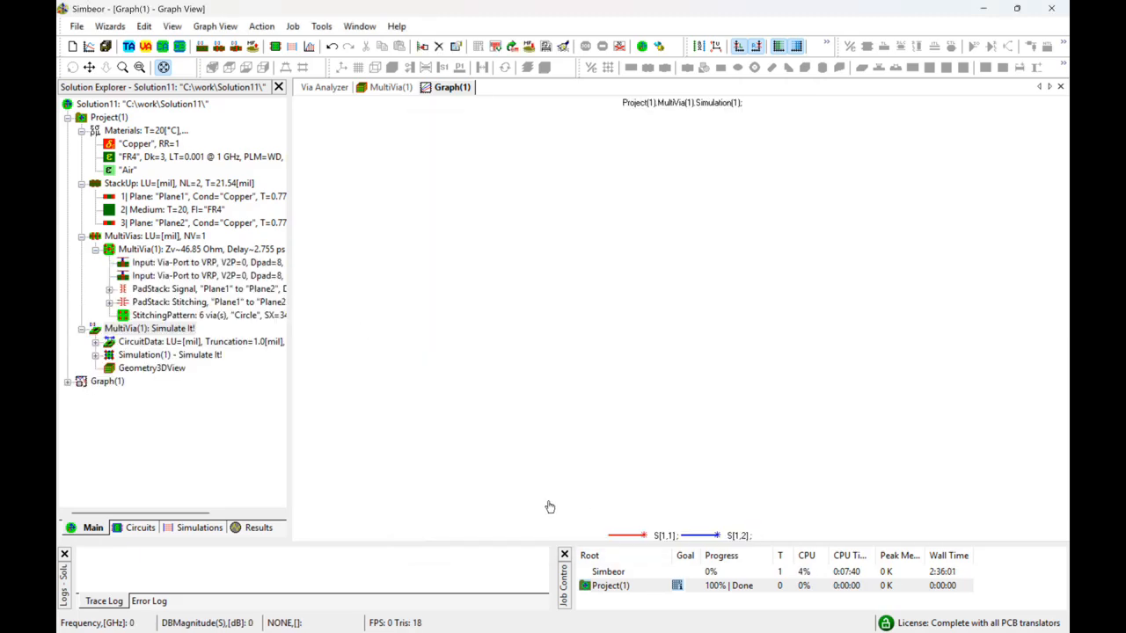
# Step: Examine the 3D geometry of MultiVia(1), including the spaces between the planes and the virtual references
pyautogui.doubleClick(143, 330)
pyautogui.moveTo(714, 385); pyautogui.dragTo(570, 208)
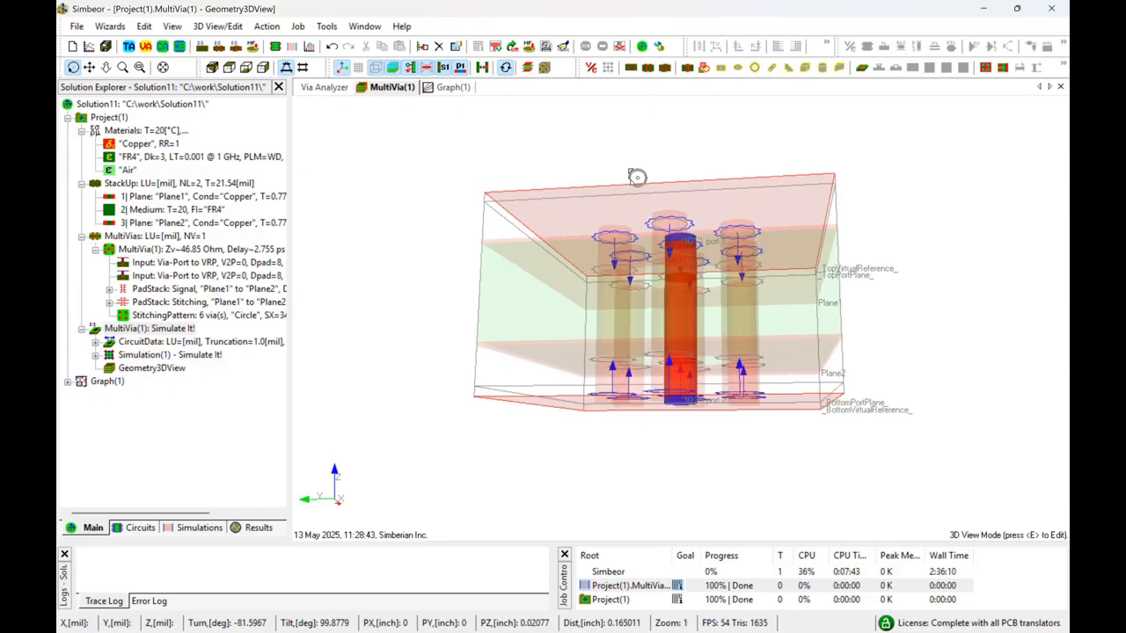
pyautogui.moveTo(637, 176); pyautogui.dragTo(645, 387)
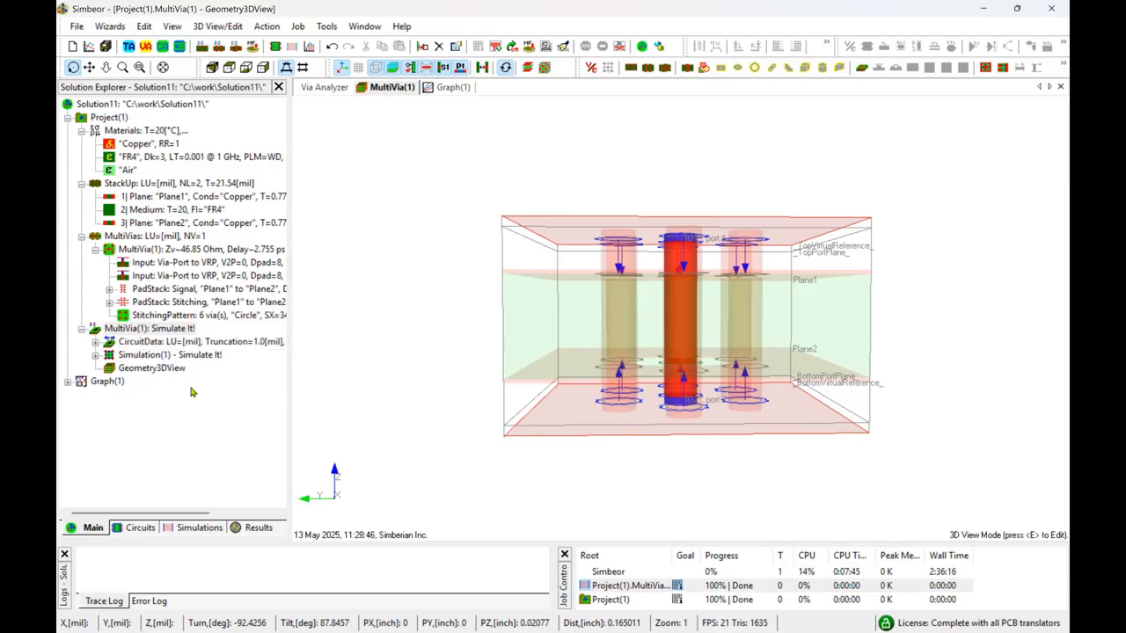
pyautogui.moveTo(563, 631)
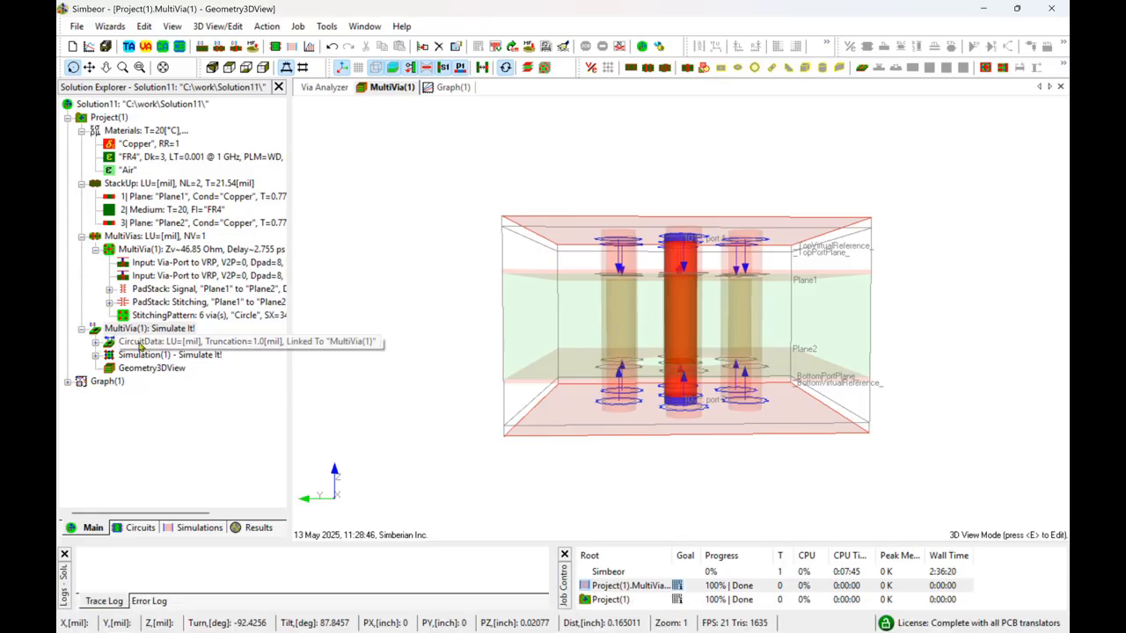
pyautogui.moveTo(526, 267); pyautogui.dragTo(530, 283)
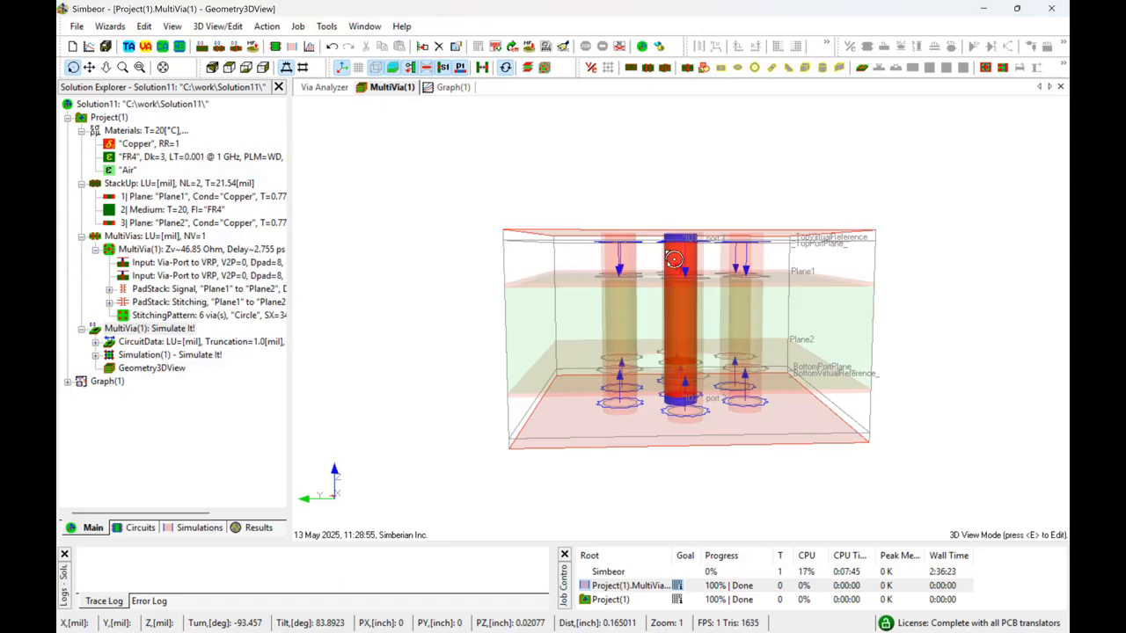
pyautogui.moveTo(774, 405); pyautogui.dragTo(761, 371)
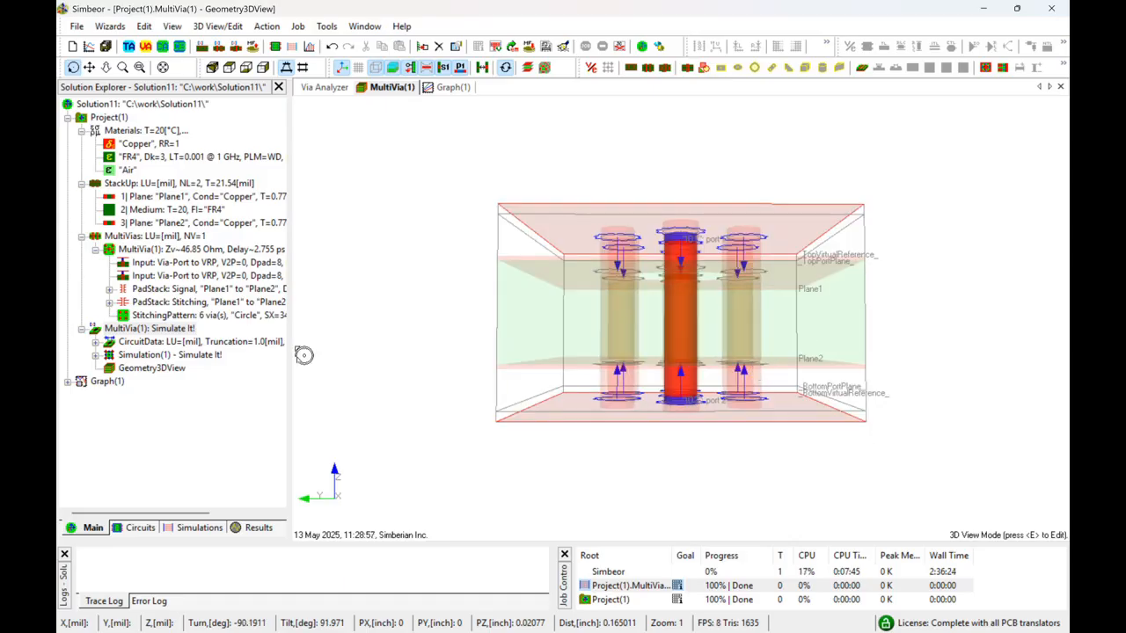
# Step: Set both the top and bottom virtual space fill of the via circuit's virtual reference planes to FR4
pyautogui.doubleClick(154, 343)
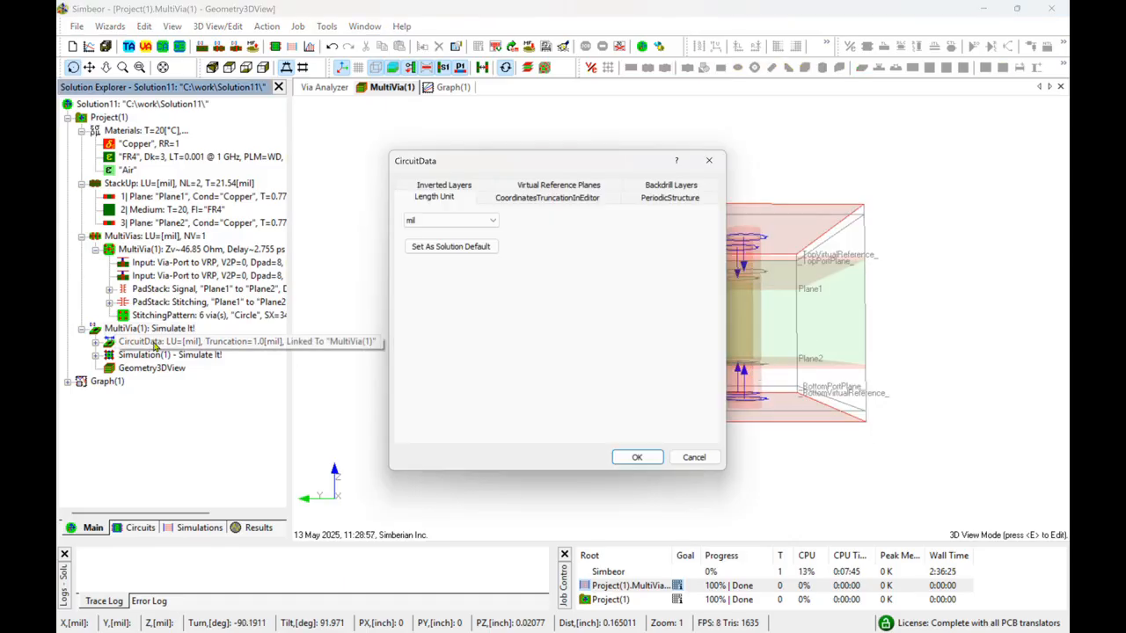
pyautogui.click(568, 184)
pyautogui.click(678, 219)
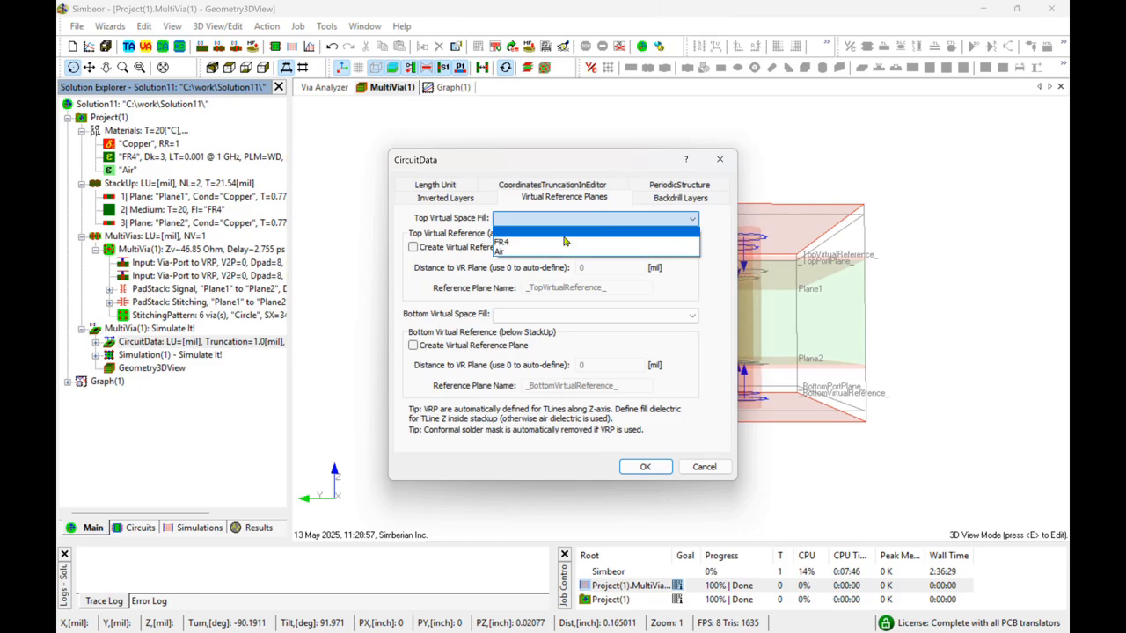
pyautogui.click(572, 244)
pyautogui.click(679, 315)
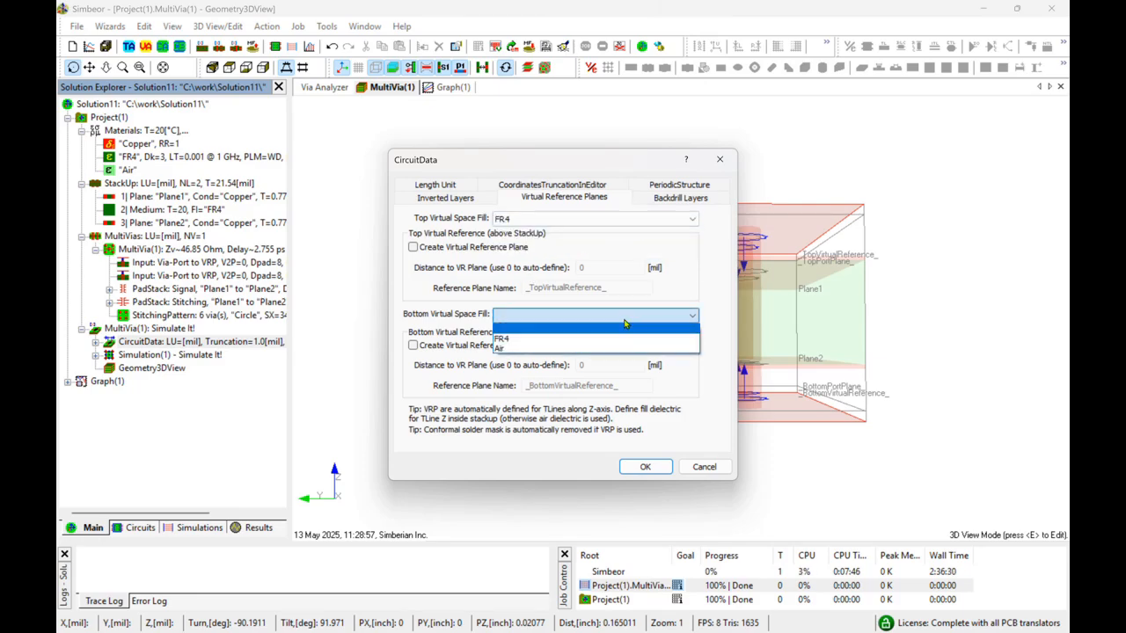
pyautogui.click(580, 339)
pyautogui.click(638, 468)
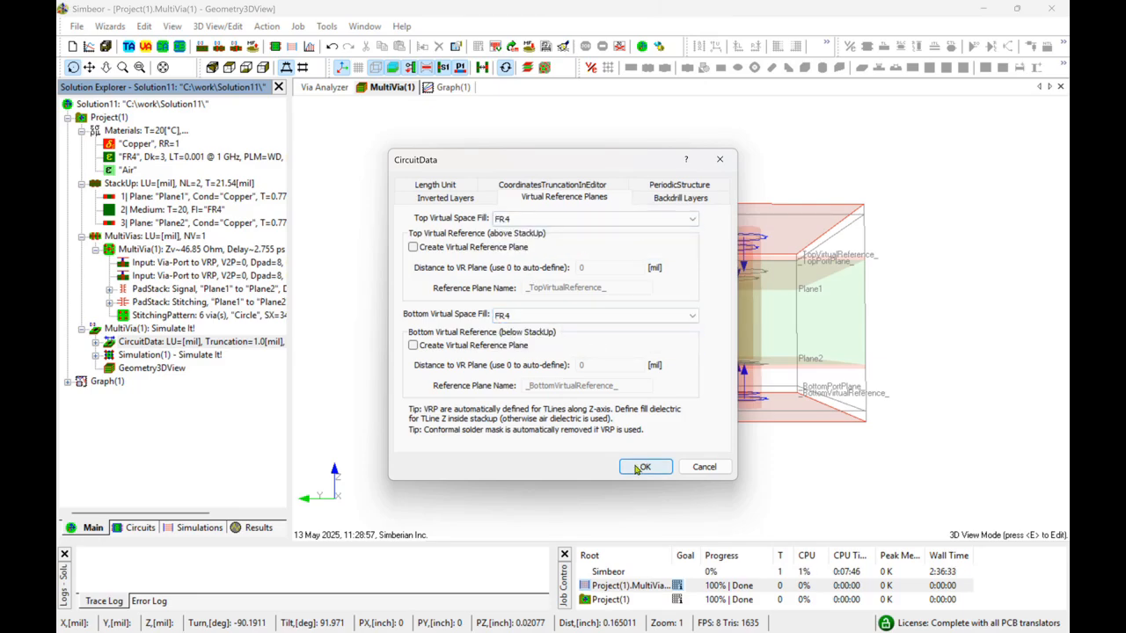
# Step: Check the FR4-filled 3D geometry and run Simulation(1) of MultiVia(1)
pyautogui.moveTo(608, 448); pyautogui.dragTo(449, 370)
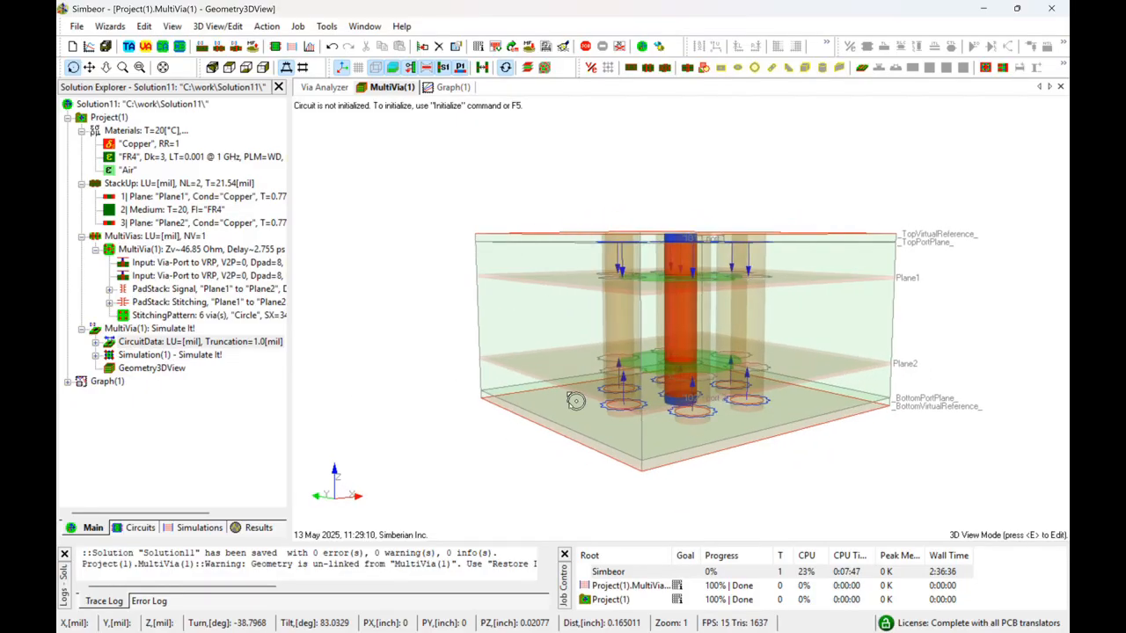
pyautogui.moveTo(575, 401); pyautogui.dragTo(540, 408)
pyautogui.click(140, 356)
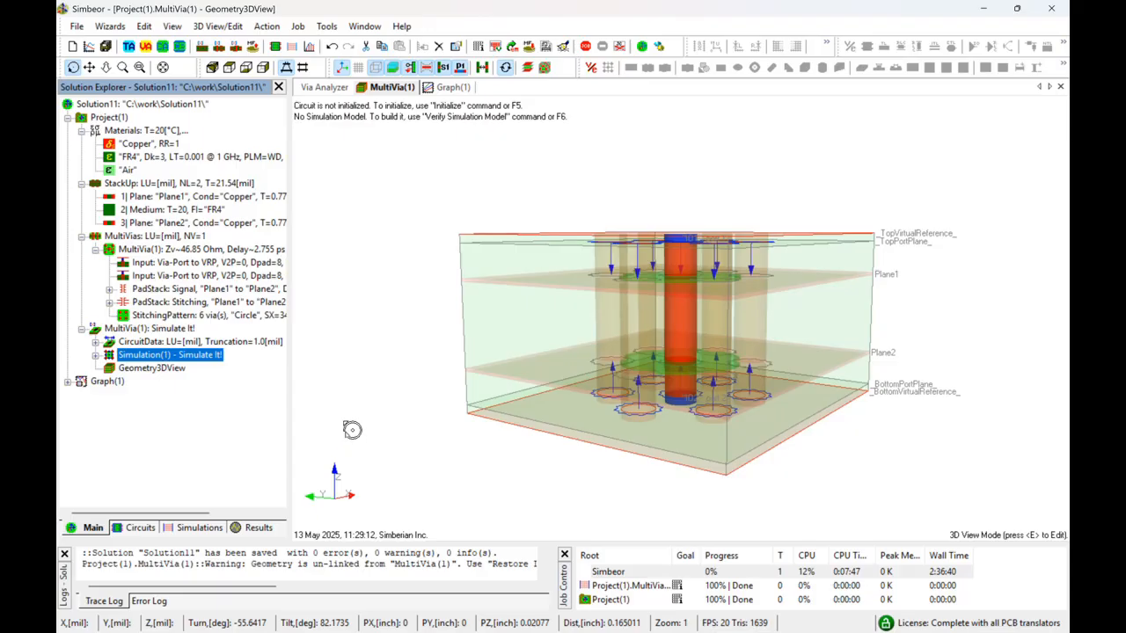
pyautogui.rightClick(164, 354)
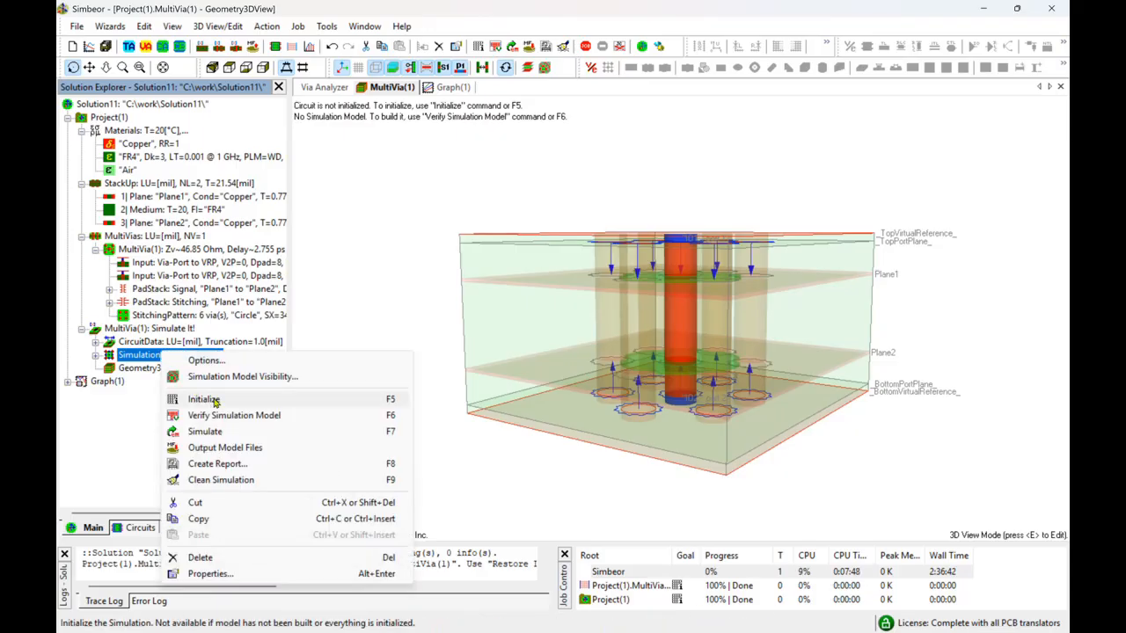
pyautogui.click(211, 432)
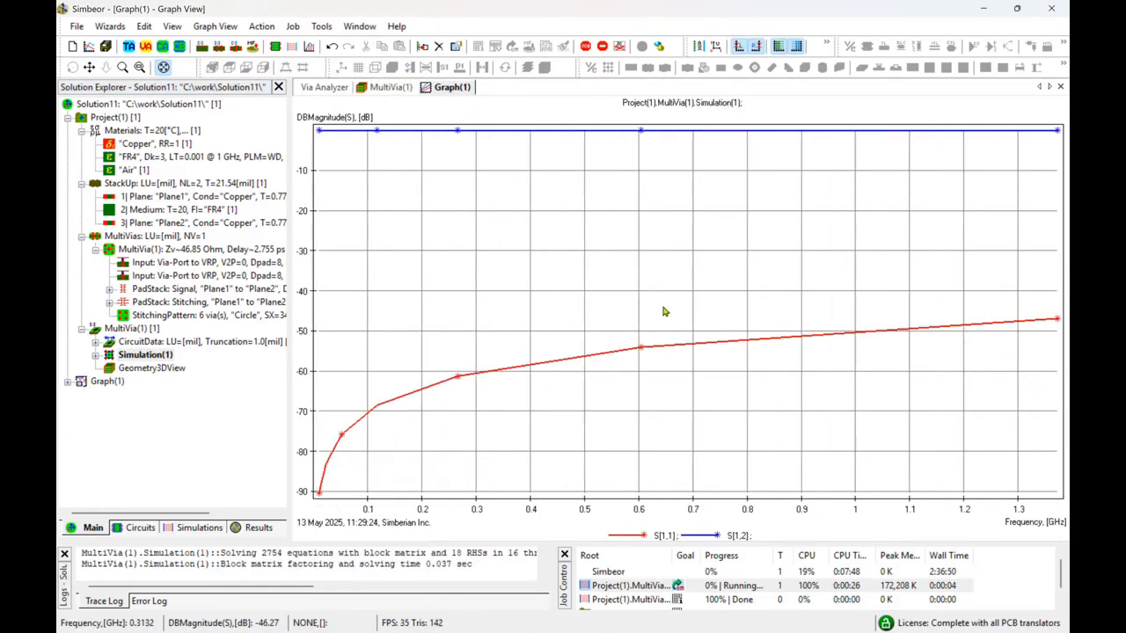
# Step: Create a TDResponse graph named TDR with time on the horizontal axis and impedance Z(t) on the left axis
pyautogui.click(89, 47)
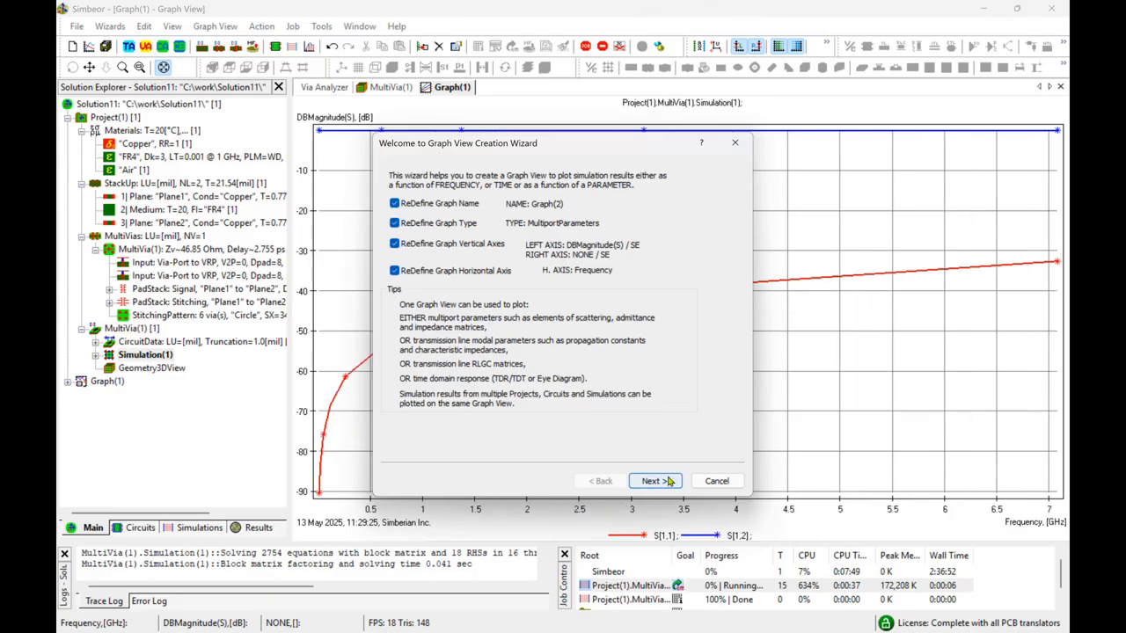
pyautogui.click(668, 481)
pyautogui.write('TDR')
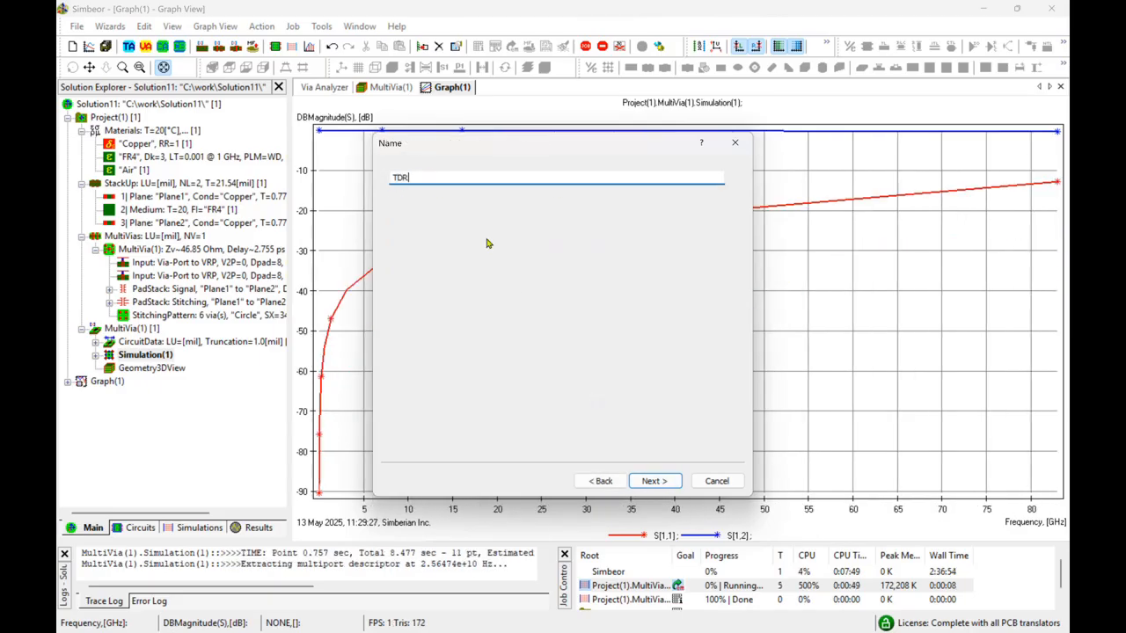
pyautogui.click(674, 485)
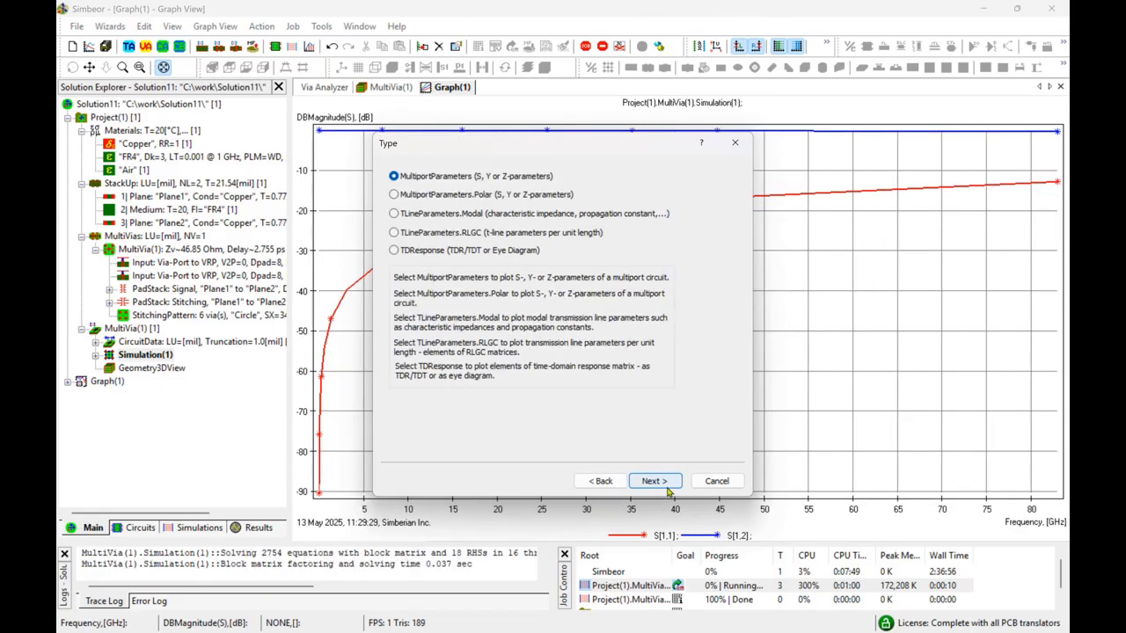
pyautogui.click(428, 252)
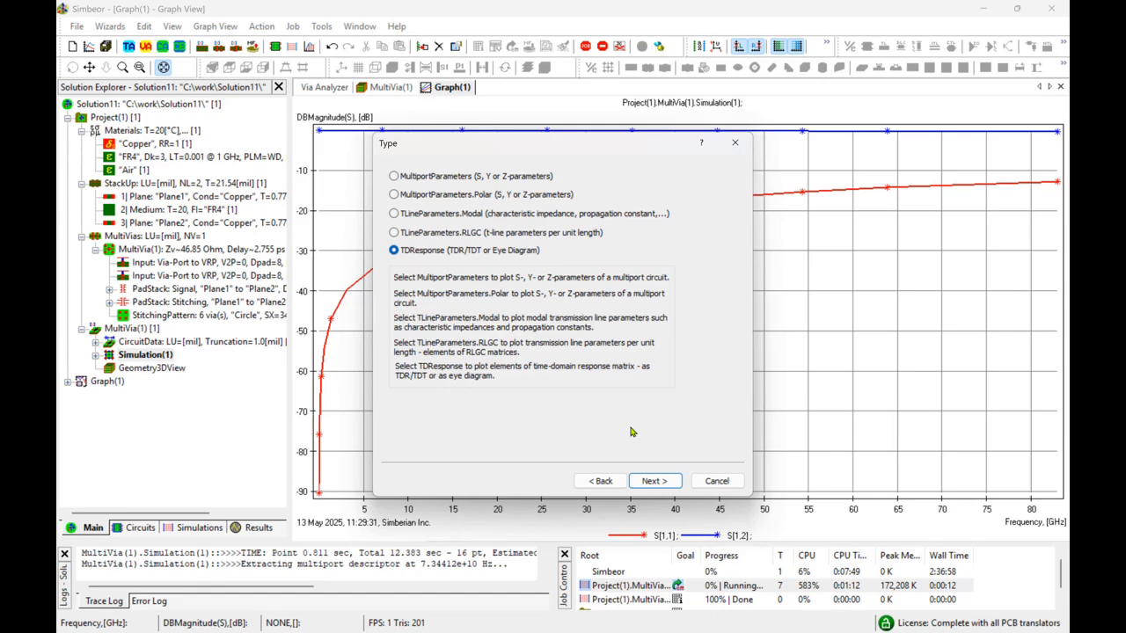
pyautogui.click(658, 482)
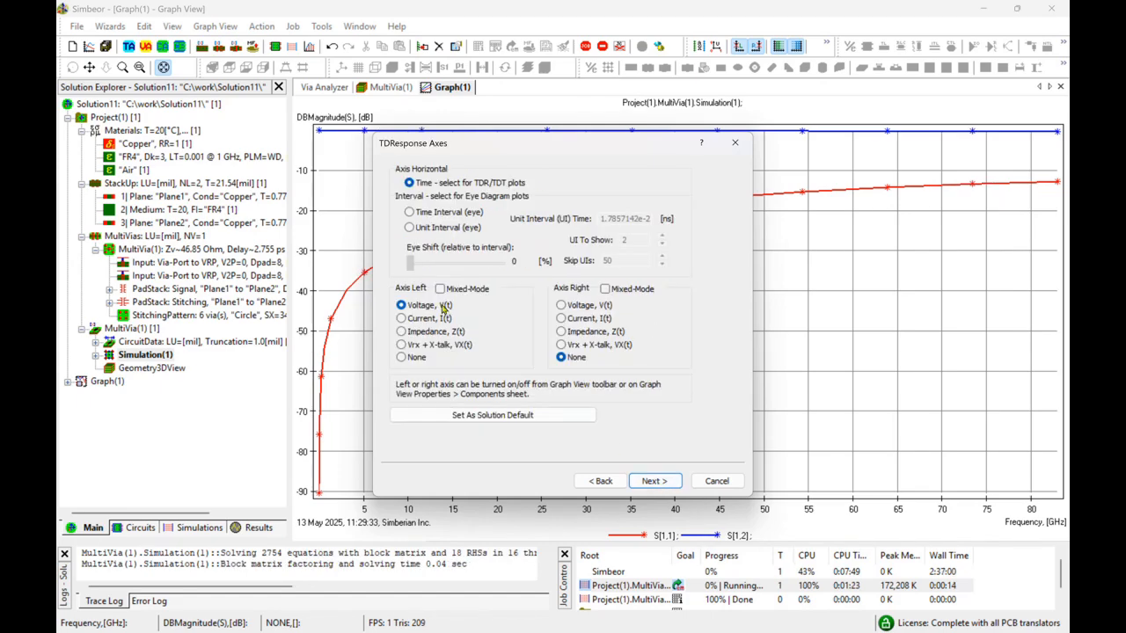
pyautogui.click(437, 333)
pyautogui.click(656, 482)
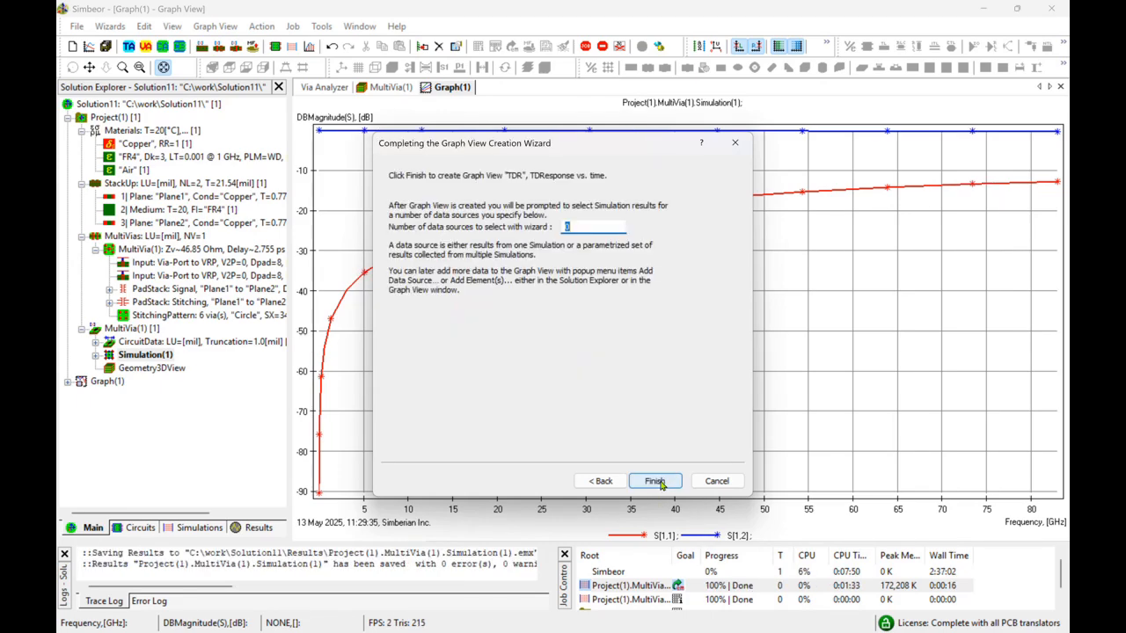
pyautogui.click(660, 485)
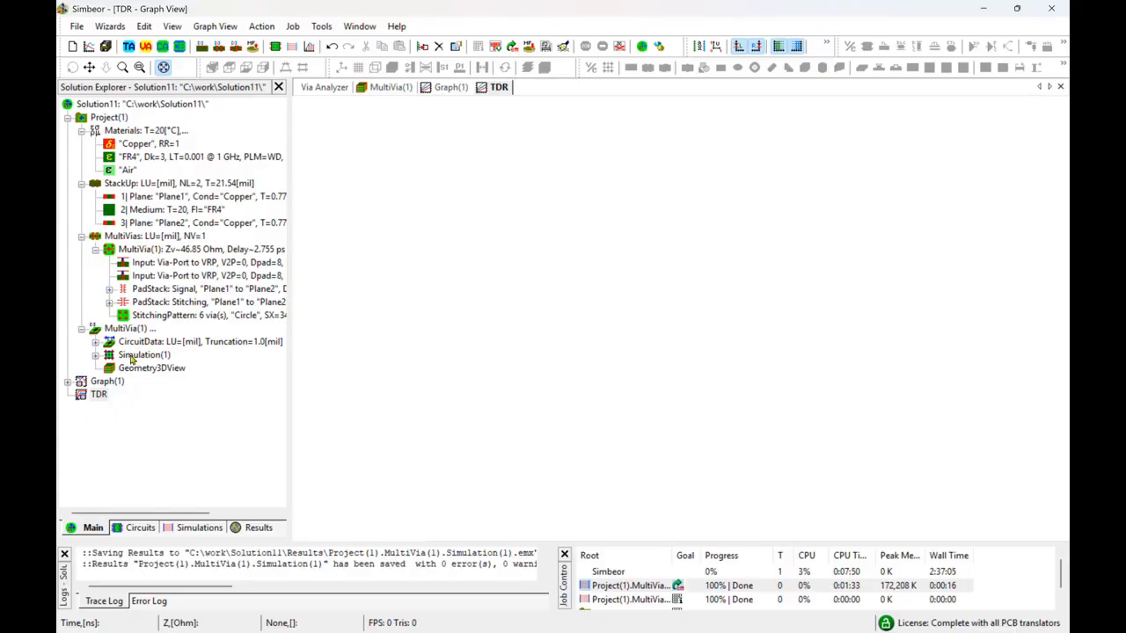
# Step: Inspect the S[1,1] curve at 83 GHz on the S-parameter graph
pyautogui.click(452, 89)
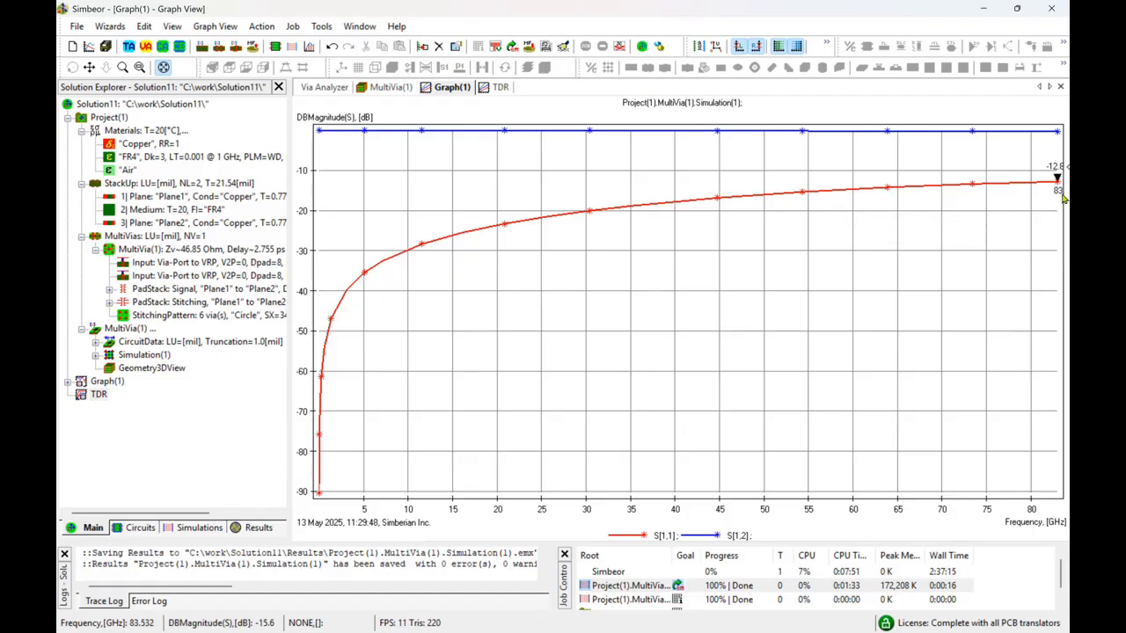
# Step: Plot the Z[1,1] matrix element of MultiVia(1)'s Simulation(1) on the TDR graph, using the list of elements
pyautogui.click(91, 359)
pyautogui.click(96, 355)
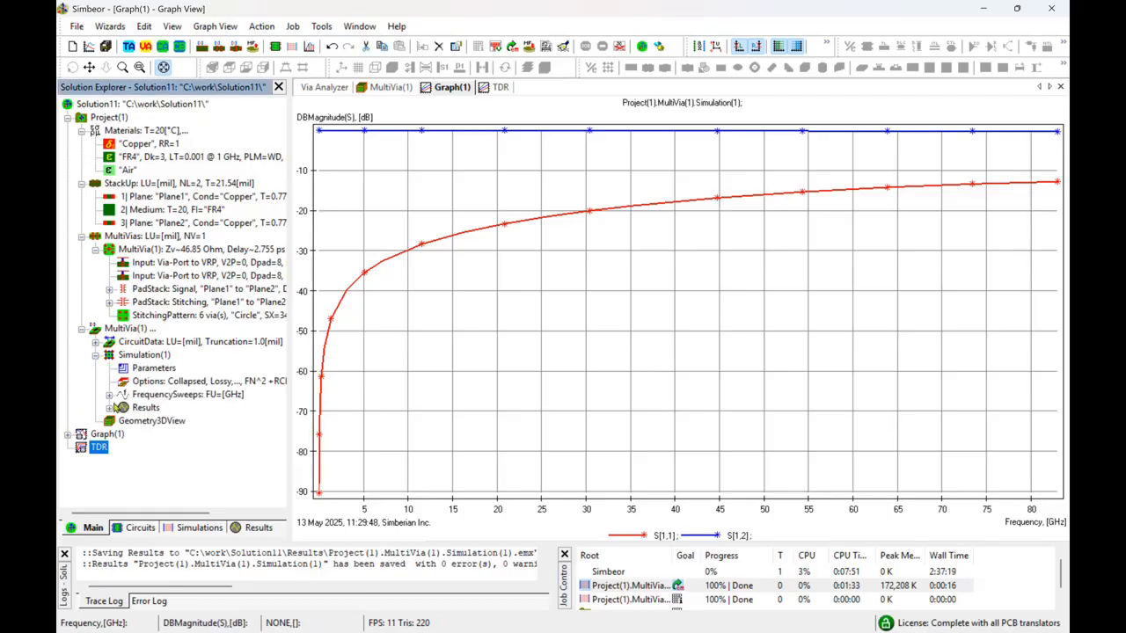
pyautogui.click(109, 408)
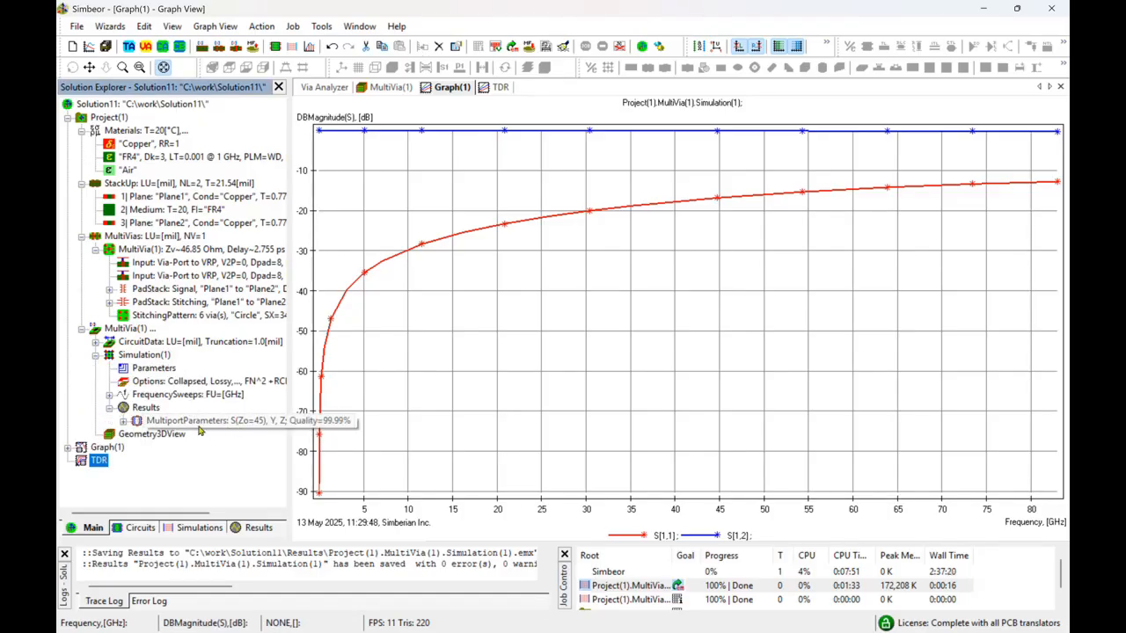
pyautogui.click(95, 355)
pyautogui.click(143, 356)
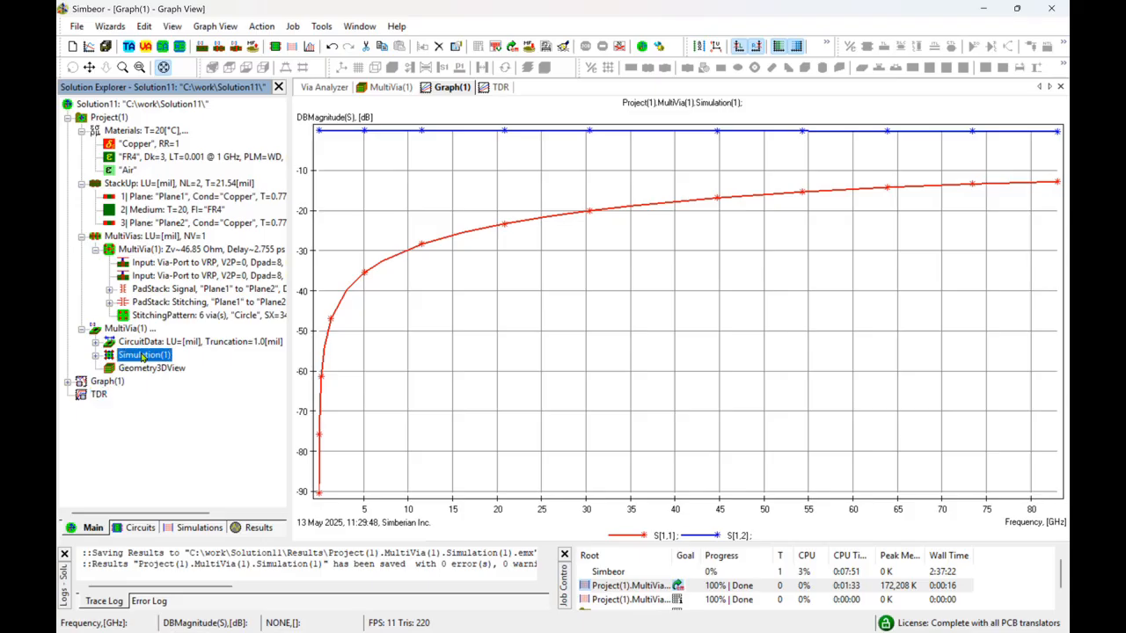
pyautogui.click(498, 88)
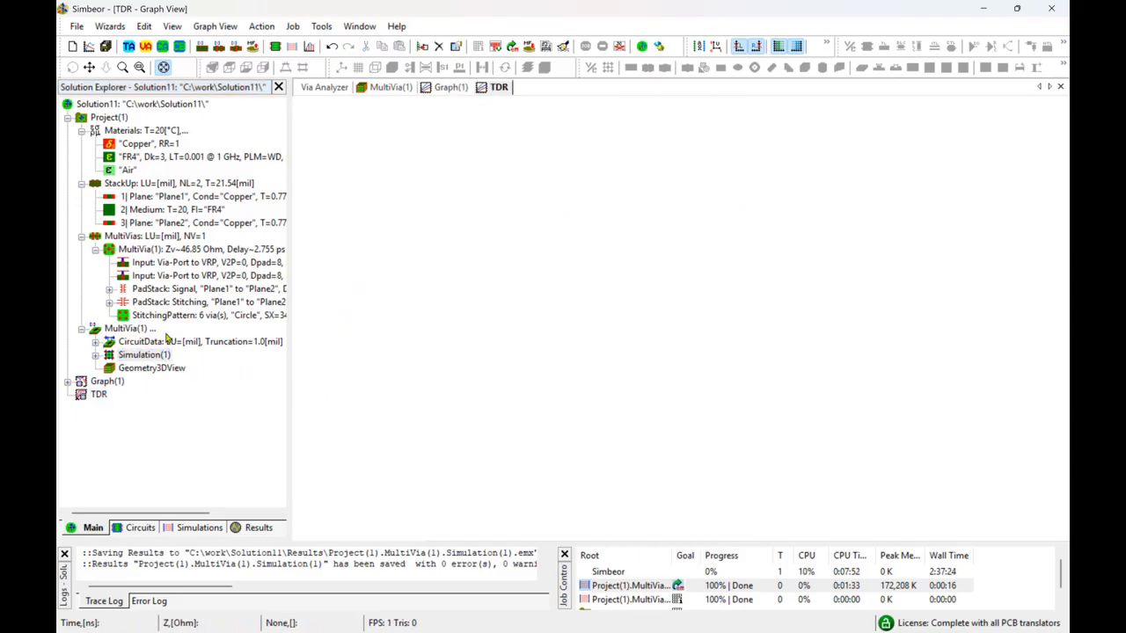
pyautogui.moveTo(154, 356); pyautogui.dragTo(528, 400)
pyautogui.click(624, 463)
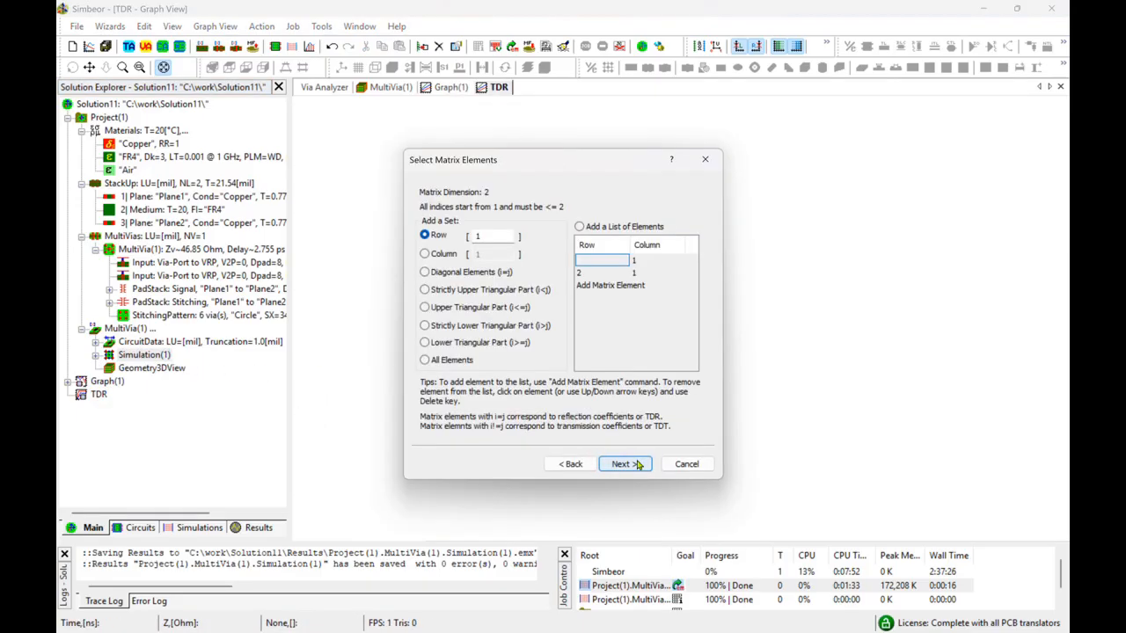
pyautogui.click(588, 229)
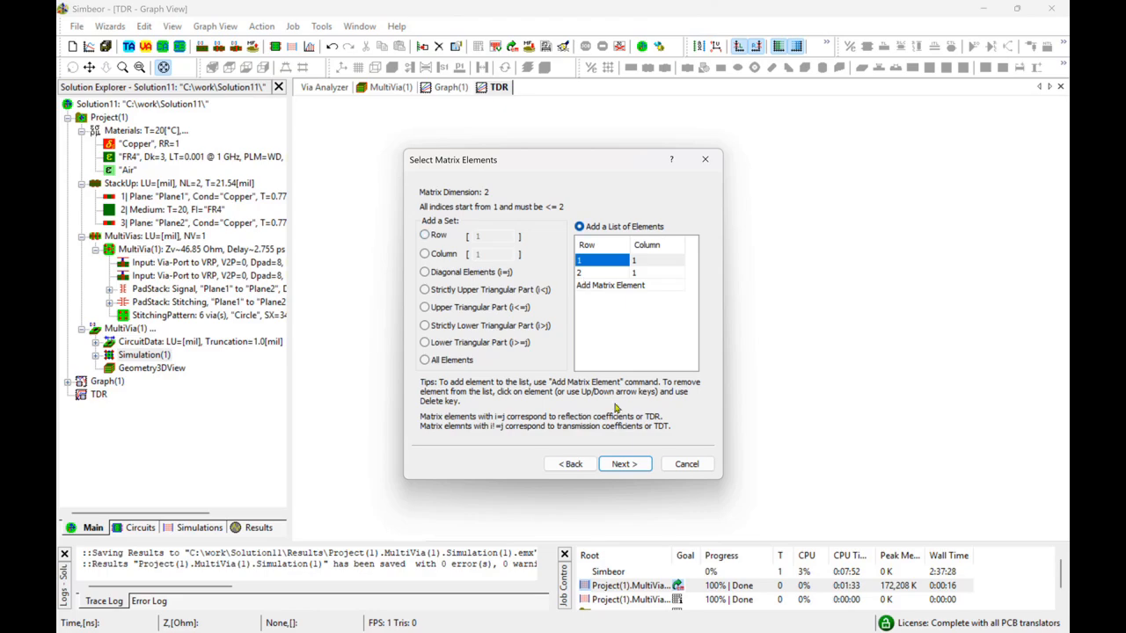
pyautogui.click(631, 468)
pyautogui.click(630, 468)
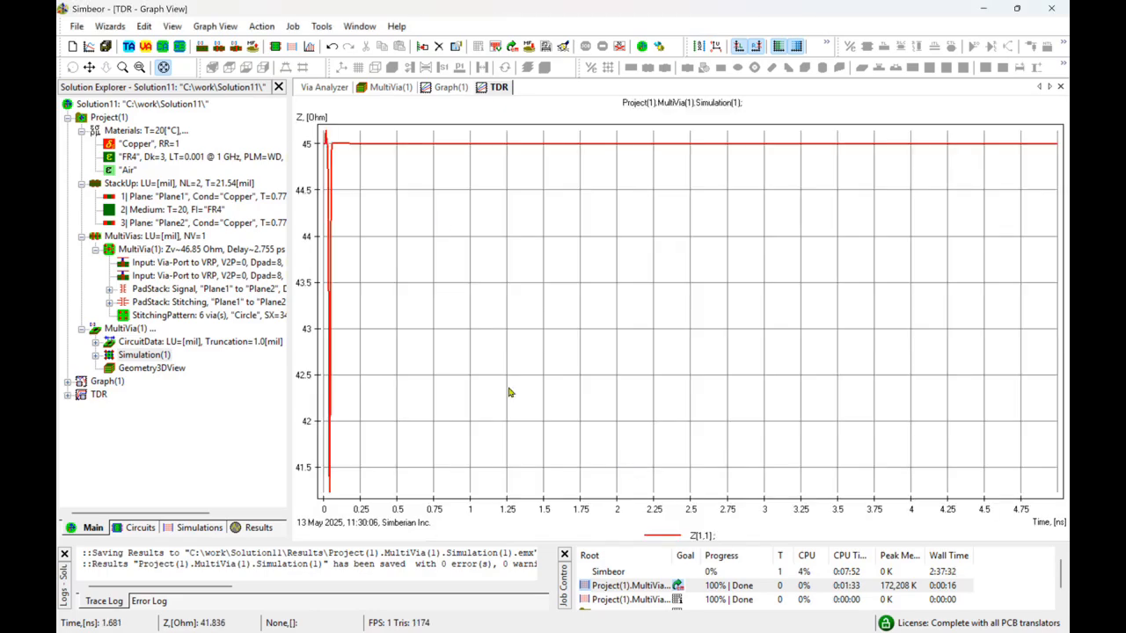
# Step: Examine the impedance dip near time zero on the TDR graph up close
pyautogui.press('z')
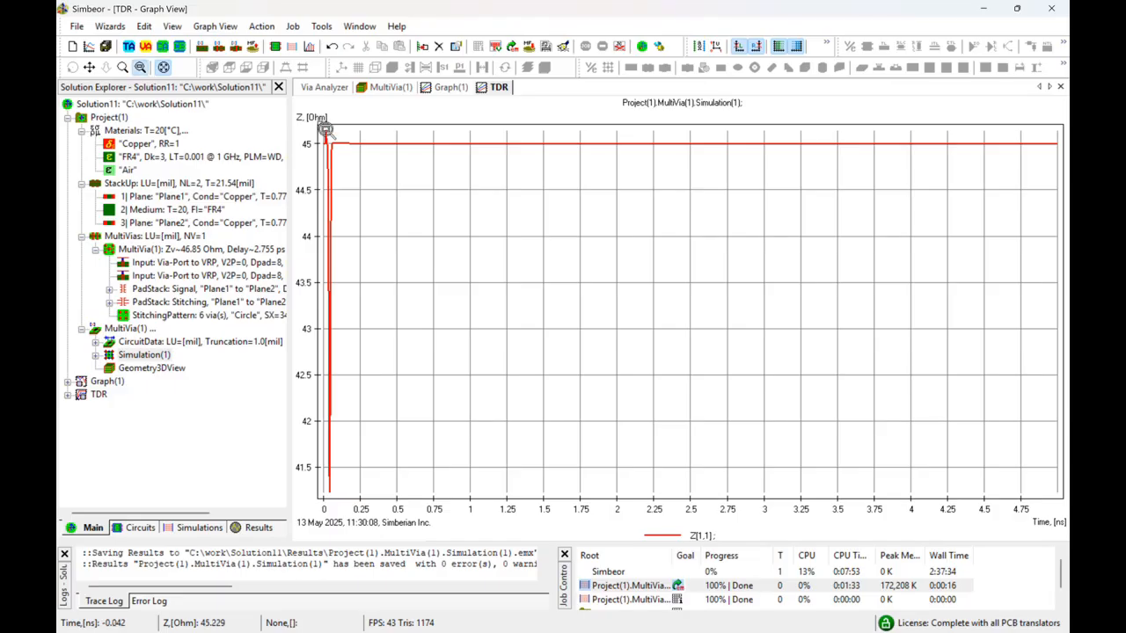
pyautogui.moveTo(325, 129); pyautogui.dragTo(429, 510)
pyautogui.moveTo(520, 390); pyautogui.dragTo(535, 221)
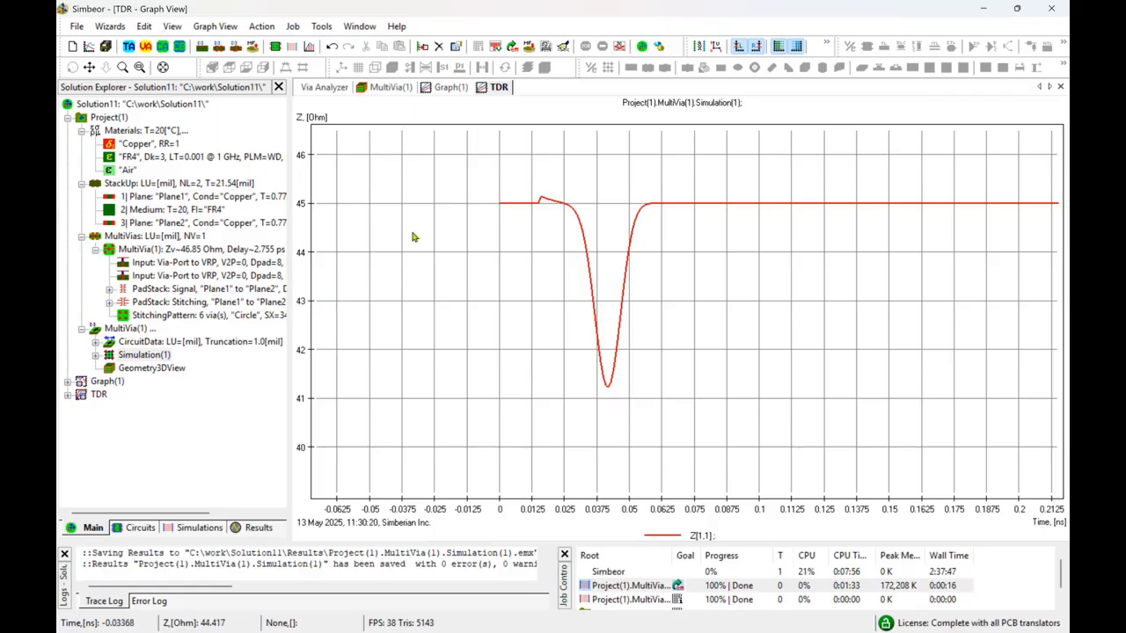
# Step: Set the stitching via circle diameter to 40 mil and the plane antipad diameter to 35 mil for MultiVia(1)
pyautogui.click(327, 88)
pyautogui.click(429, 148)
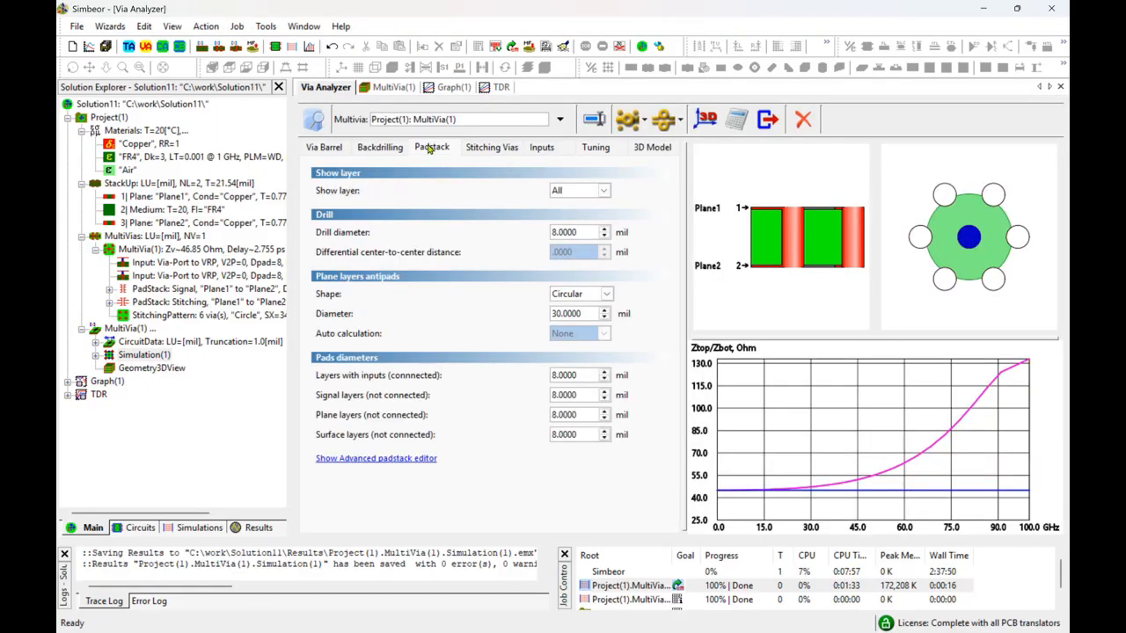
pyautogui.click(478, 153)
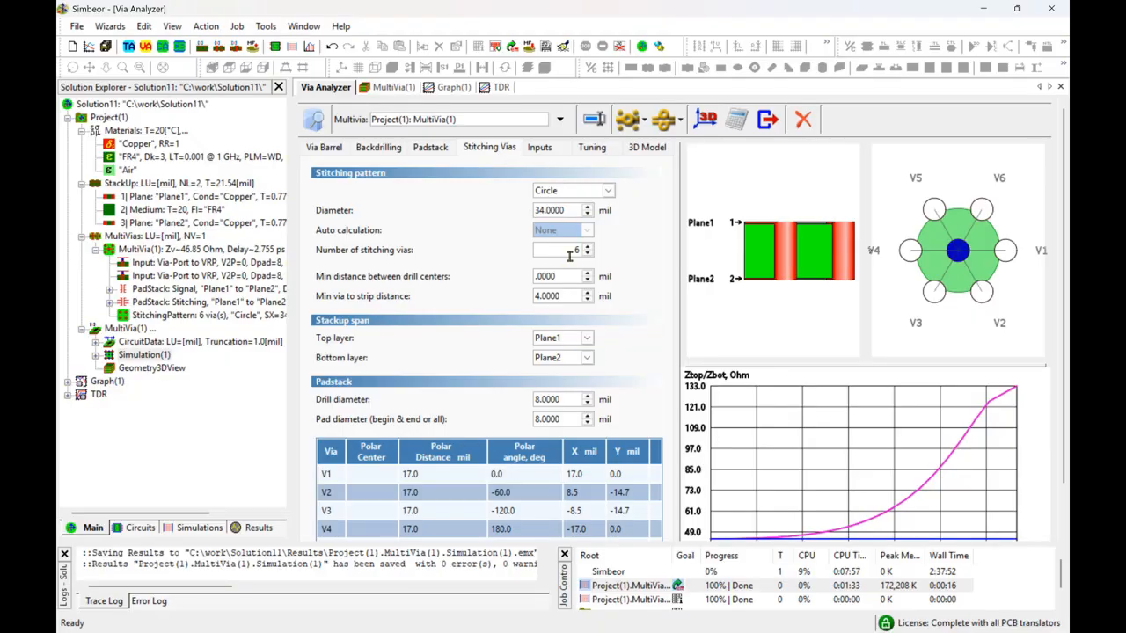
pyautogui.doubleClick(579, 211)
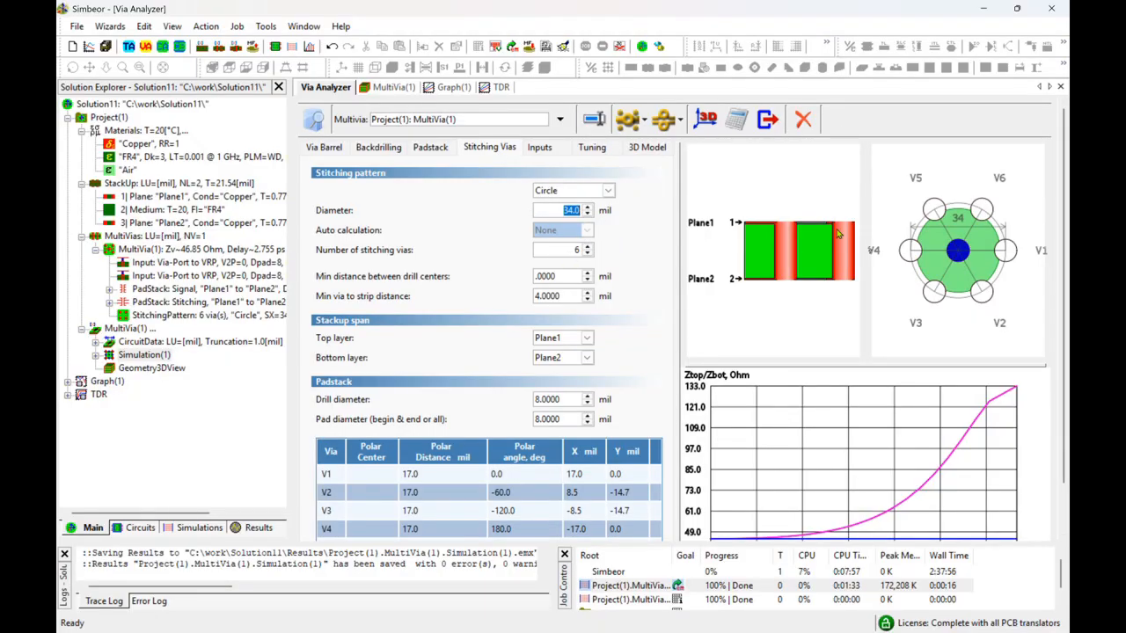
pyautogui.write('40')
pyautogui.press('Return')
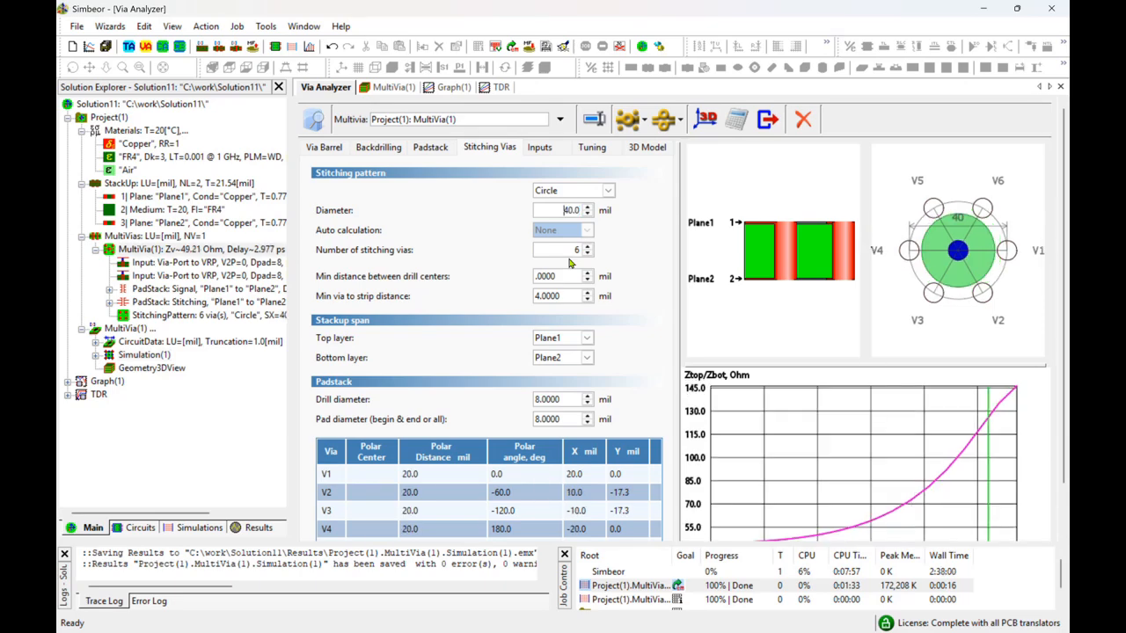
pyautogui.click(432, 148)
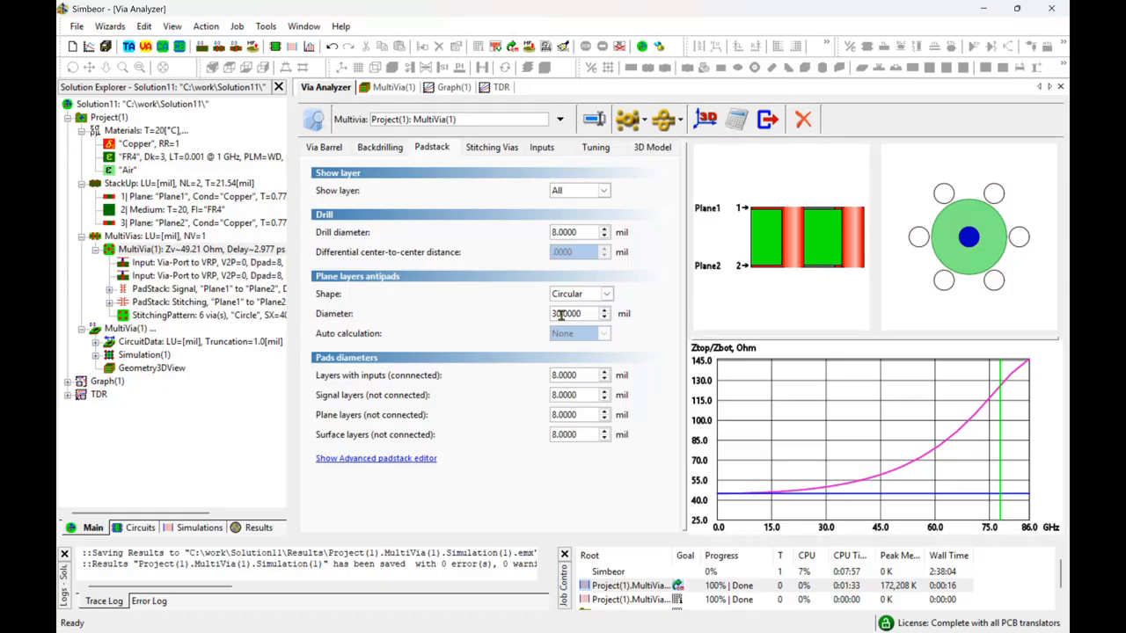
pyautogui.click(560, 315)
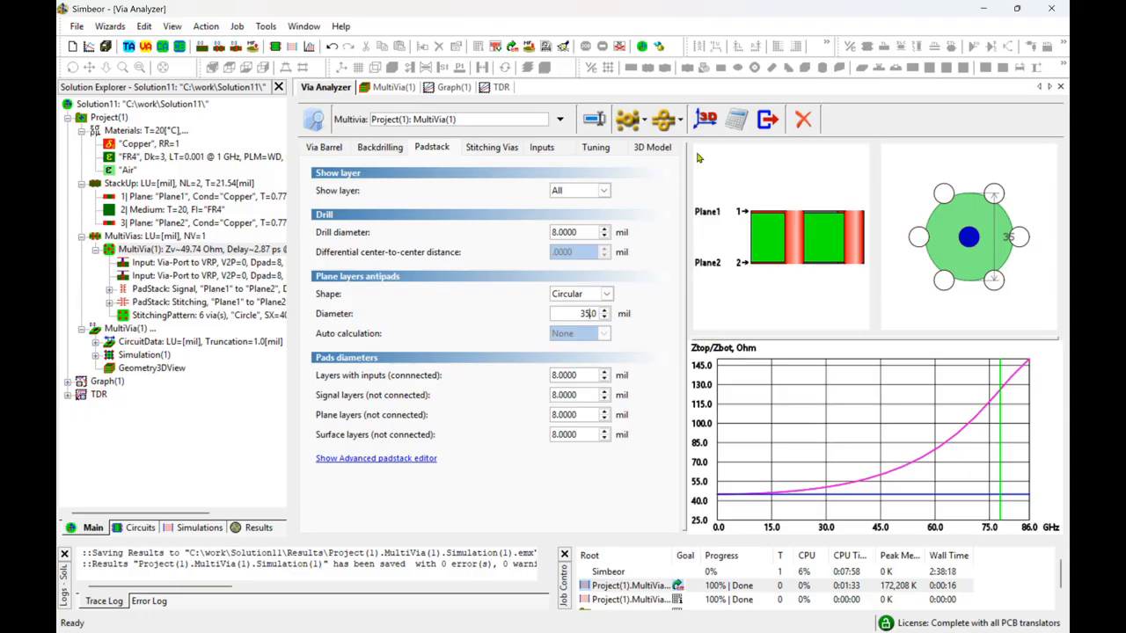
# Step: Create a 3D circuit from the modified via with a Simbeor3DML simulation that plots elements [1,1] and [2,1]
pyautogui.click(706, 119)
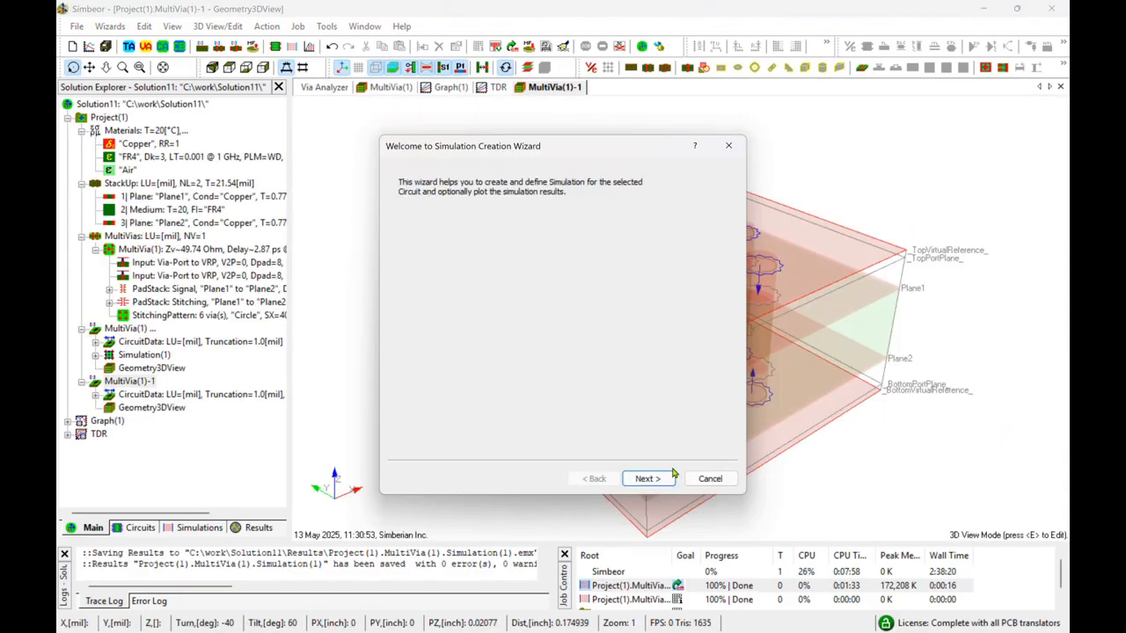
pyautogui.click(668, 477)
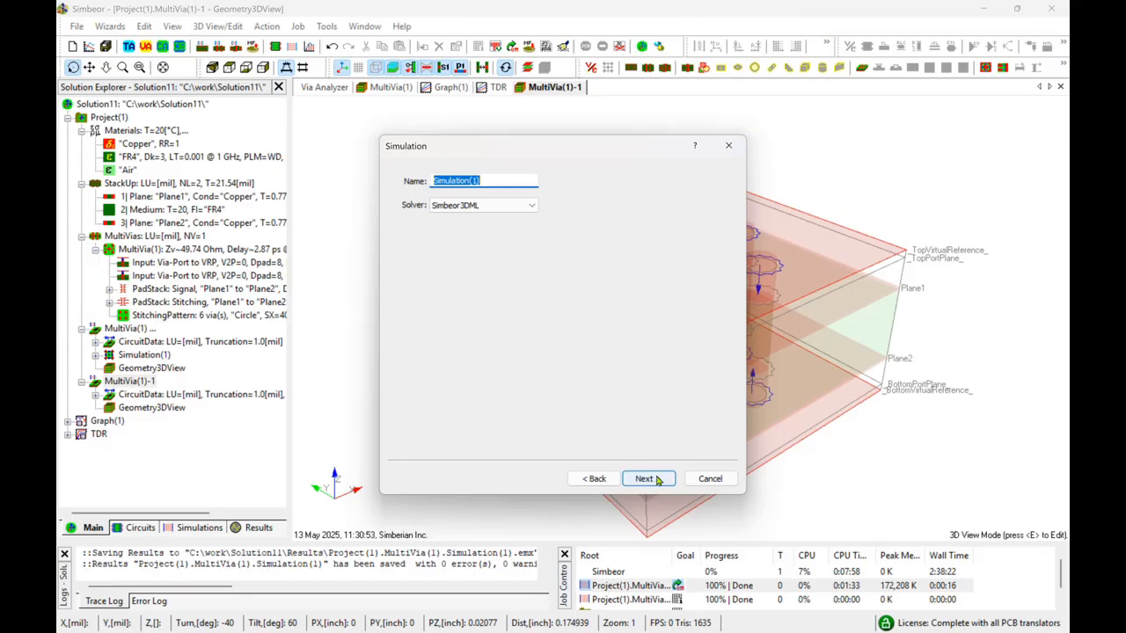
pyautogui.click(656, 480)
pyautogui.click(656, 479)
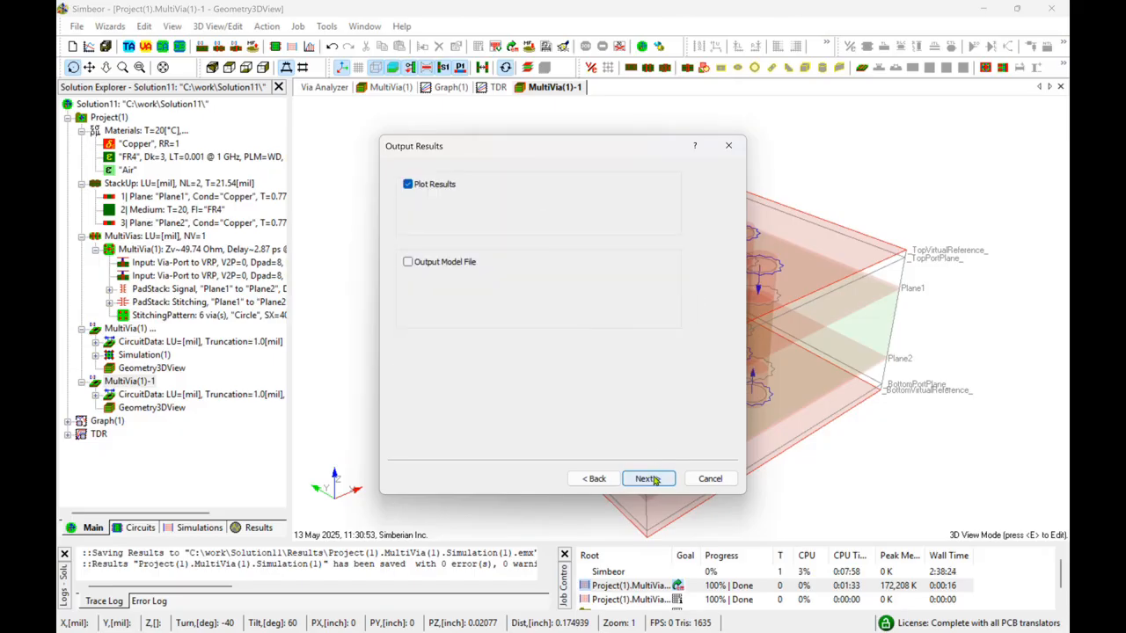
pyautogui.click(654, 479)
pyautogui.click(655, 479)
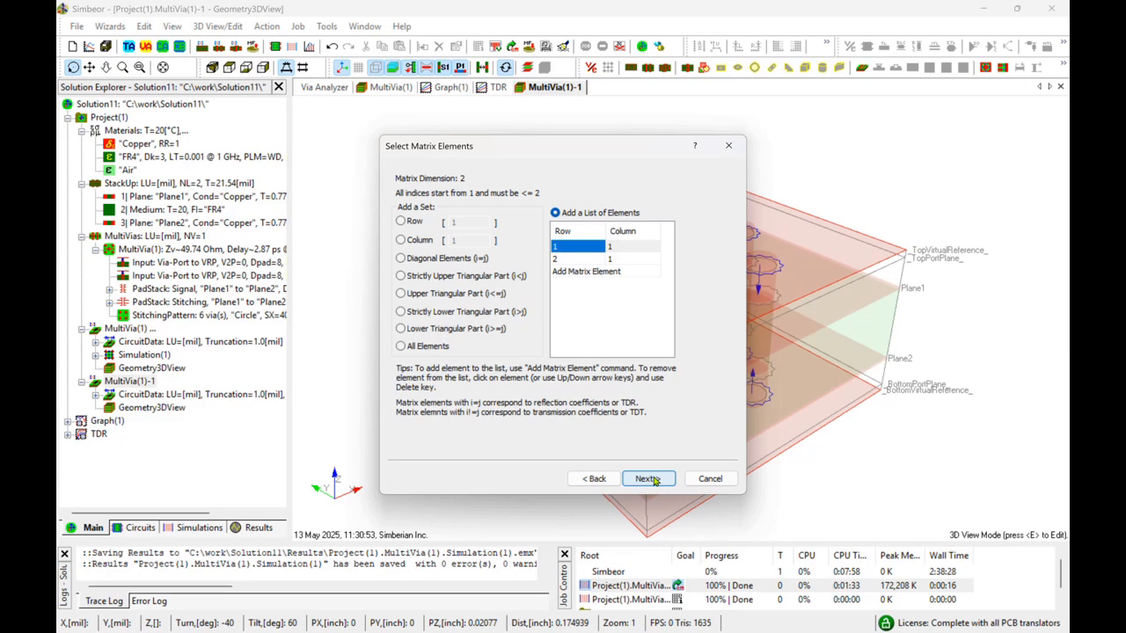
pyautogui.click(654, 479)
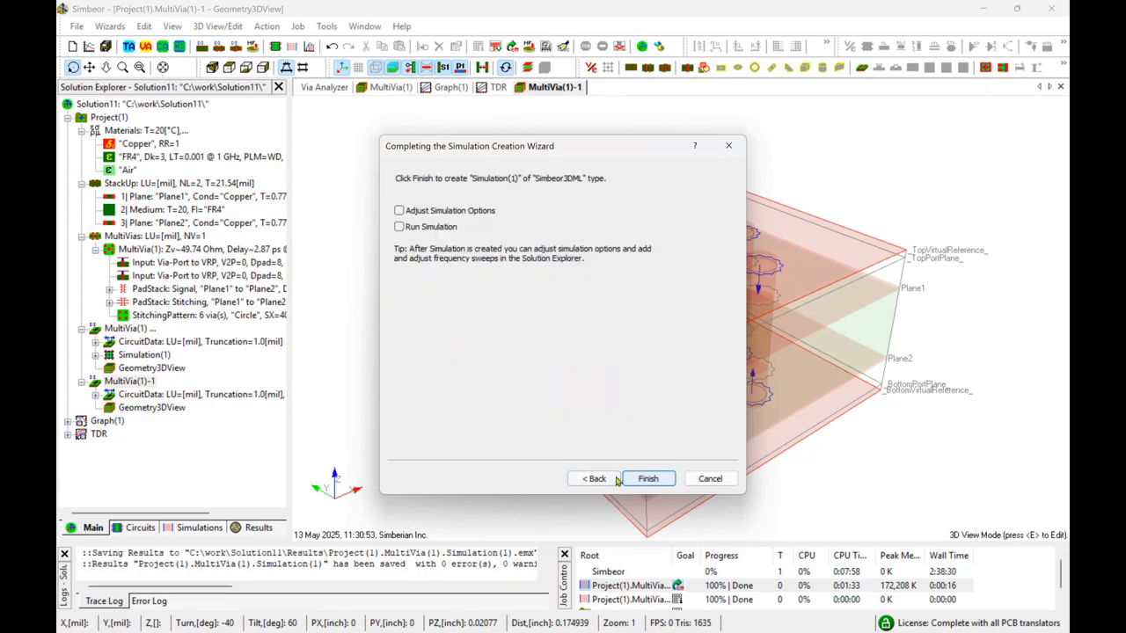
pyautogui.click(656, 480)
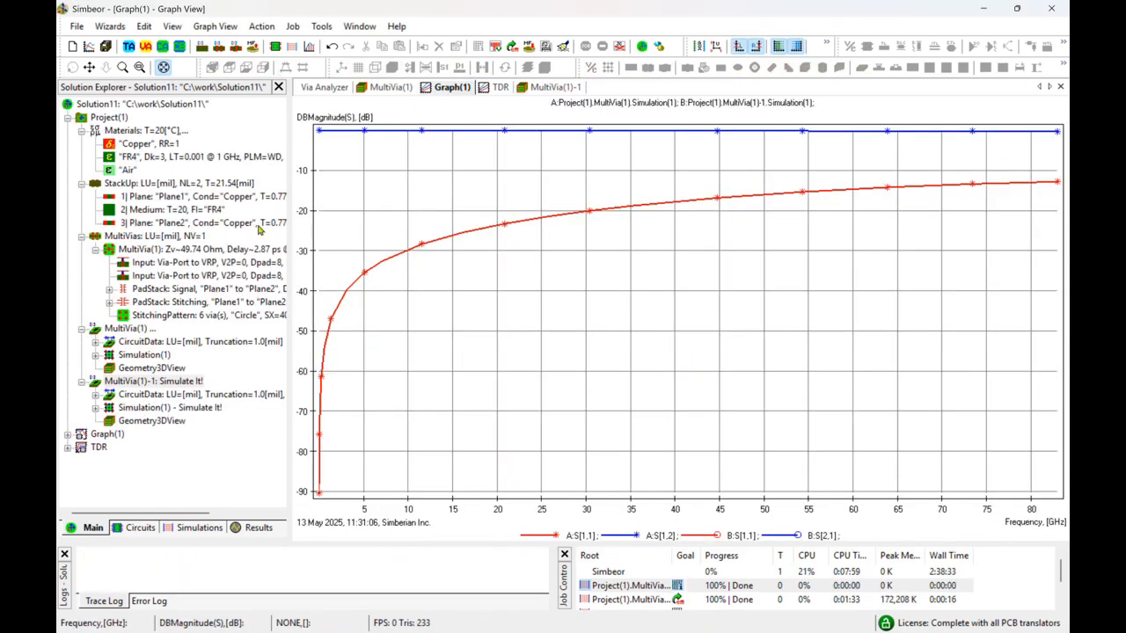
# Step: Run Simulation(1) of MultiVia(1)-1 and compare its S[1,1] curve with that of the original via on Graph(1)
pyautogui.click(131, 384)
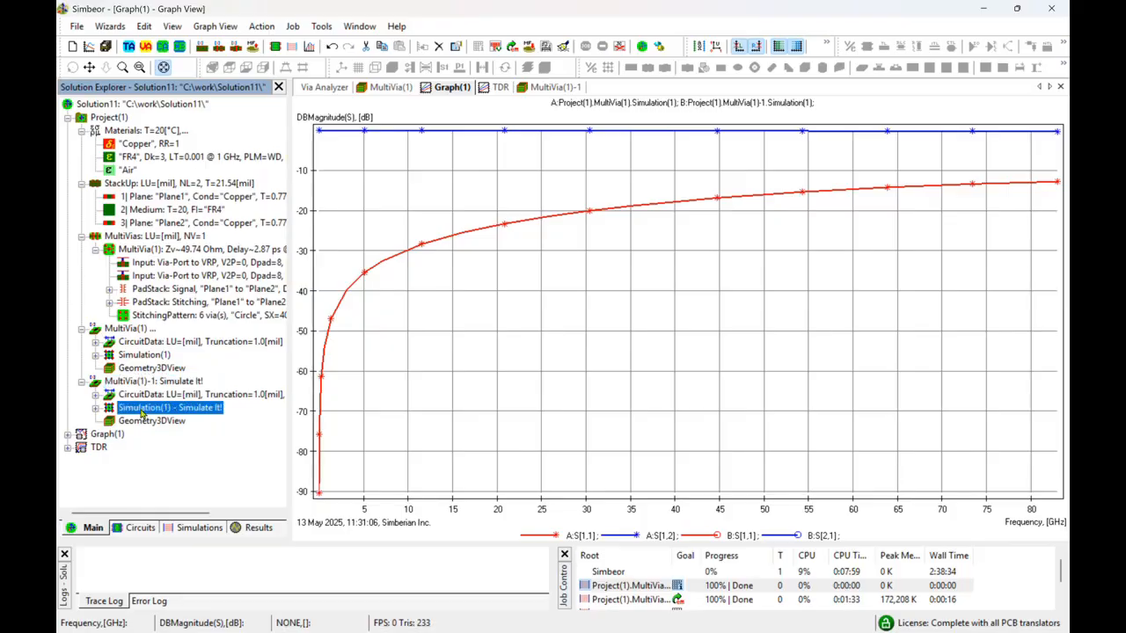
pyautogui.click(140, 410)
pyautogui.doubleClick(140, 410)
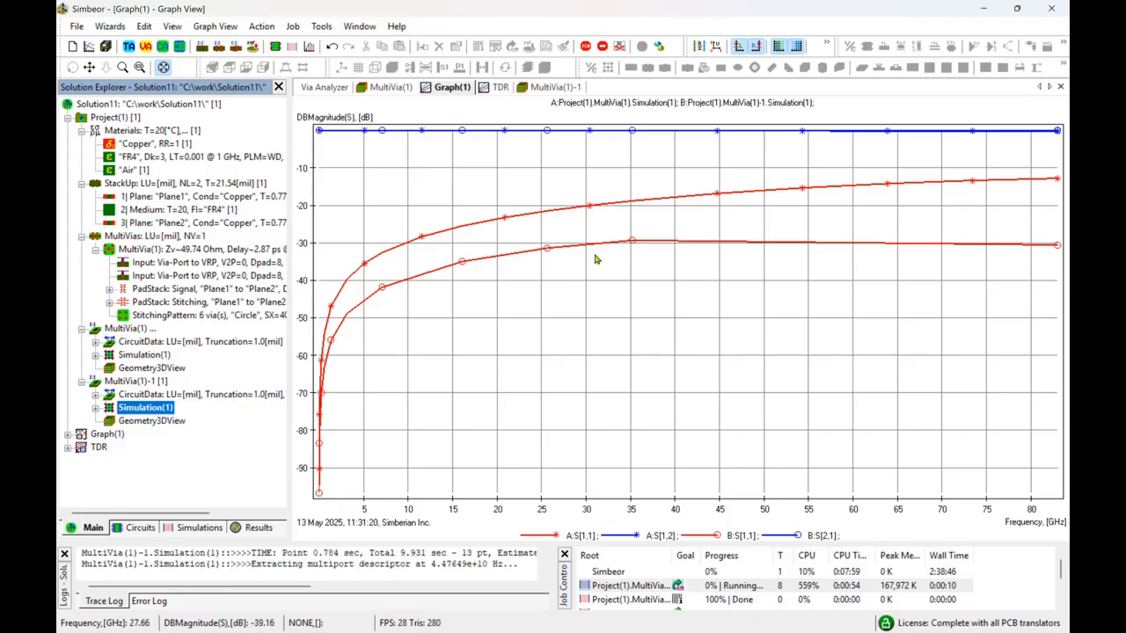
pyautogui.moveTo(653, 255)
pyautogui.mouseDown()
pyautogui.moveTo(1052, 276)
pyautogui.moveTo(879, 242)
pyautogui.moveTo(812, 191)
pyautogui.mouseUp()
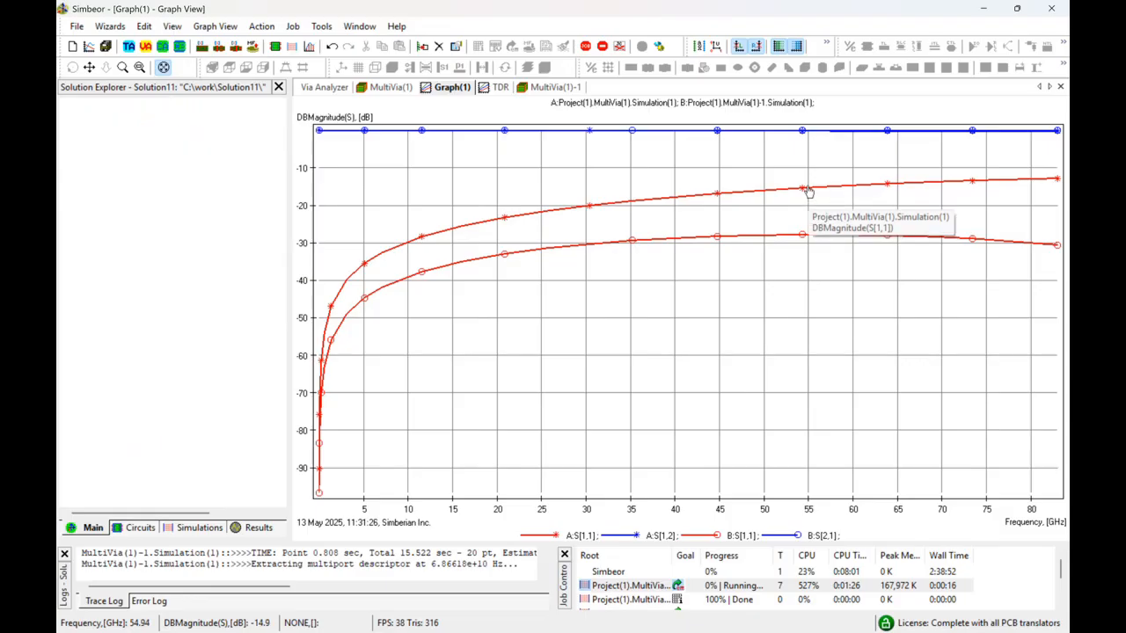
pyautogui.moveTo(804, 234)
pyautogui.mouseDown()
pyautogui.moveTo(782, 242)
pyautogui.moveTo(989, 274)
pyautogui.mouseUp()
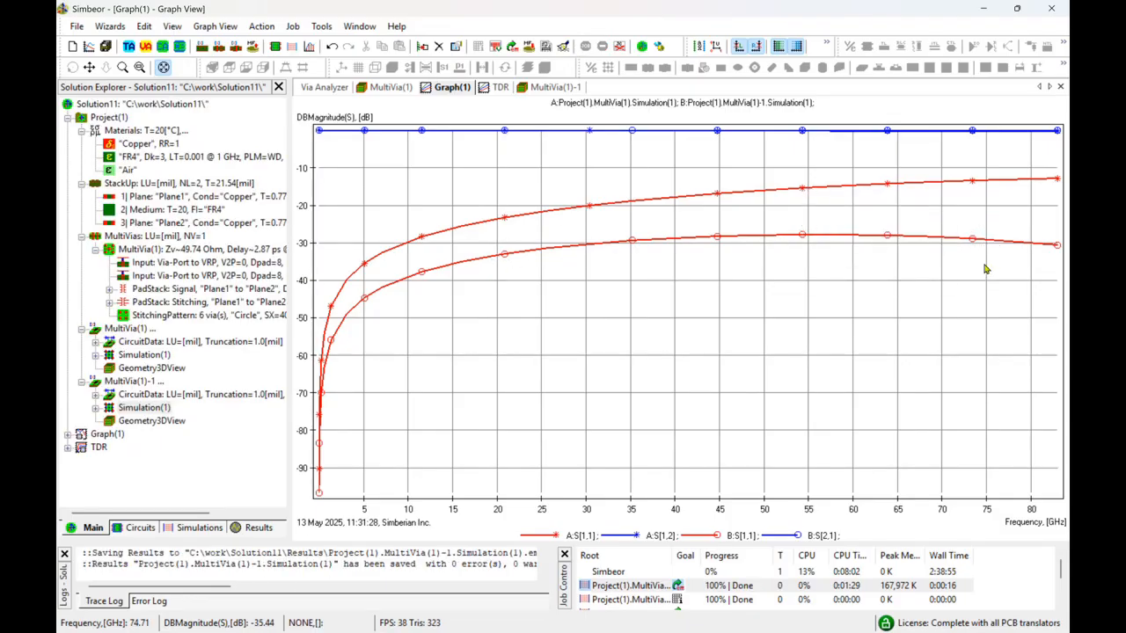
# Step: Add the diagonal impedance elements of MultiVia(1)-1's Simulation(1) to the TDR graph
pyautogui.click(499, 88)
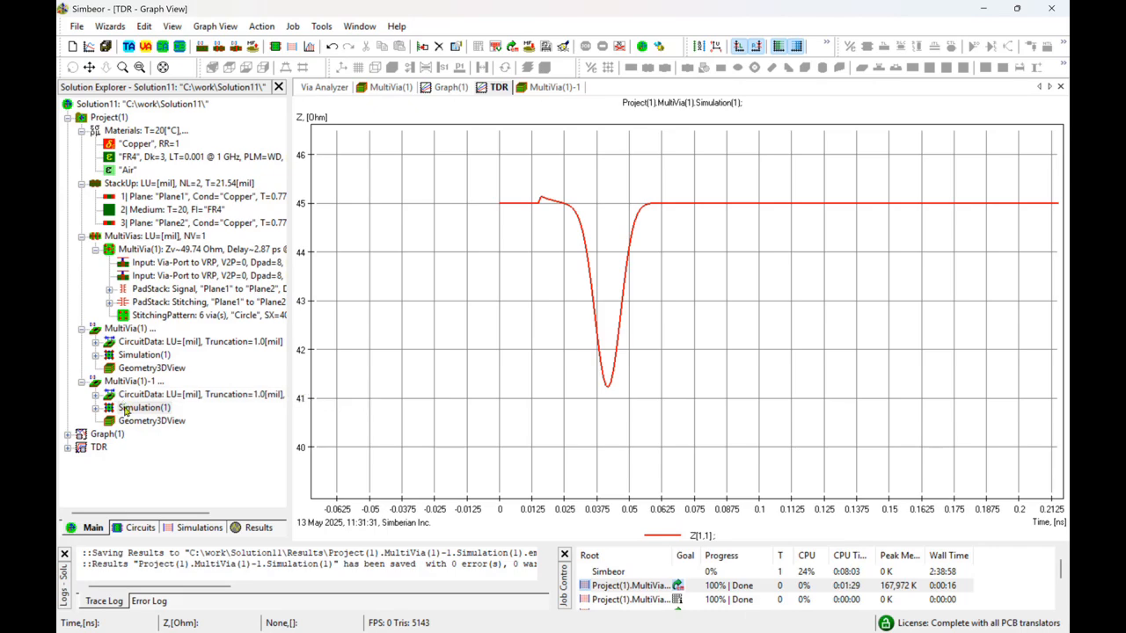
pyautogui.moveTo(126, 412); pyautogui.dragTo(528, 371)
pyautogui.click(623, 464)
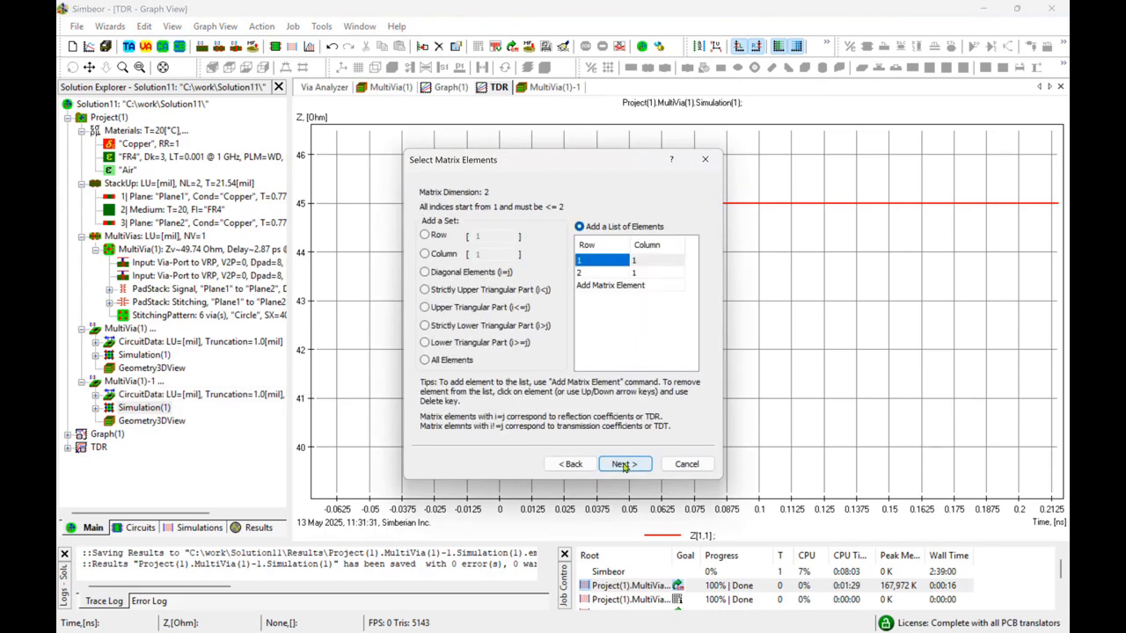
pyautogui.click(437, 273)
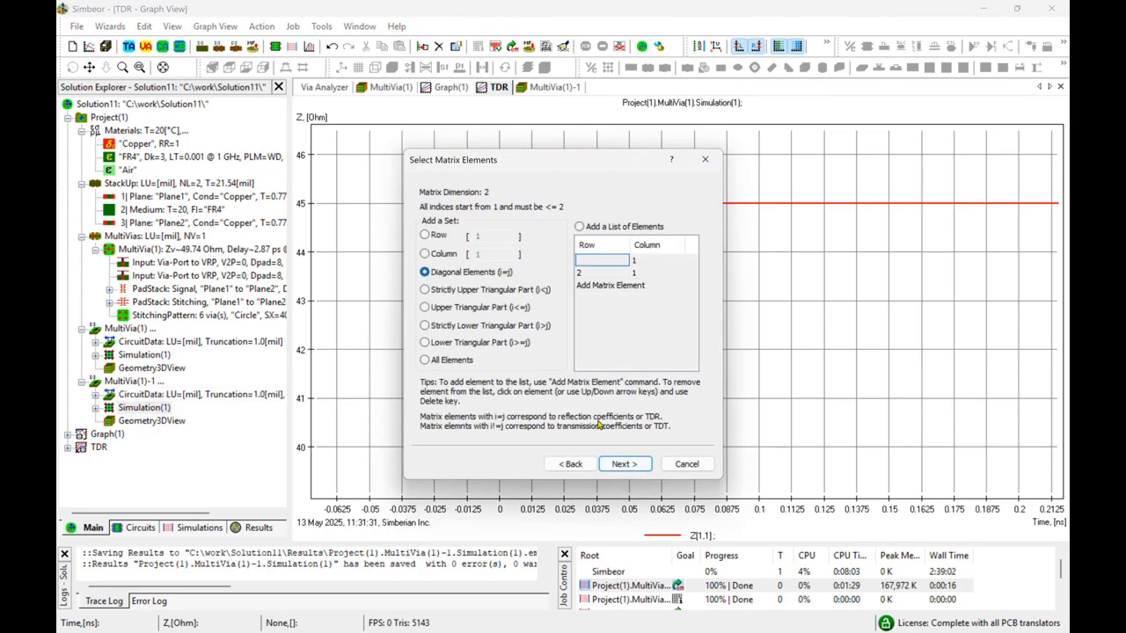
pyautogui.click(623, 463)
pyautogui.click(624, 468)
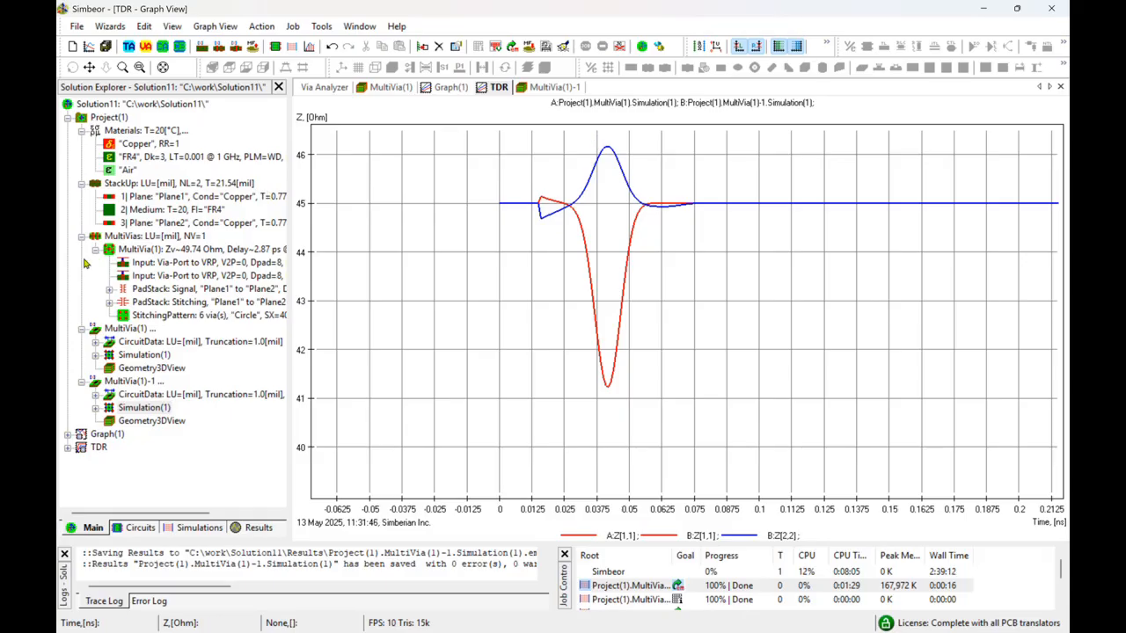
# Step: Collapse the StackUp, MultiVias and MultiVia(1) branches of Project(1) in the solution tree
pyautogui.click(81, 183)
pyautogui.click(81, 196)
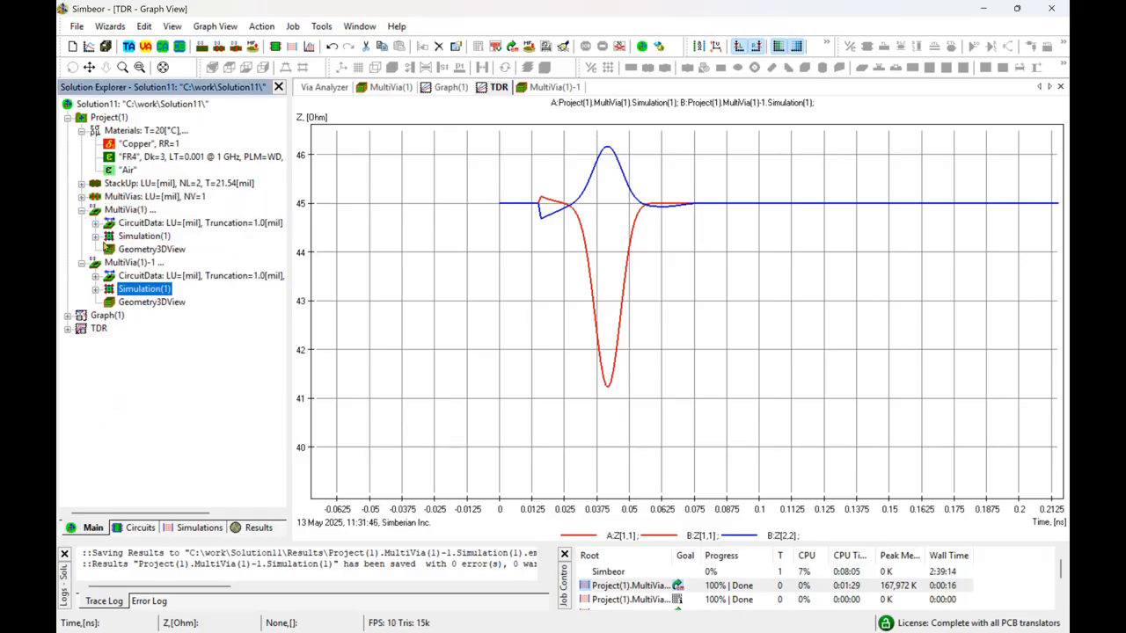
pyautogui.click(81, 212)
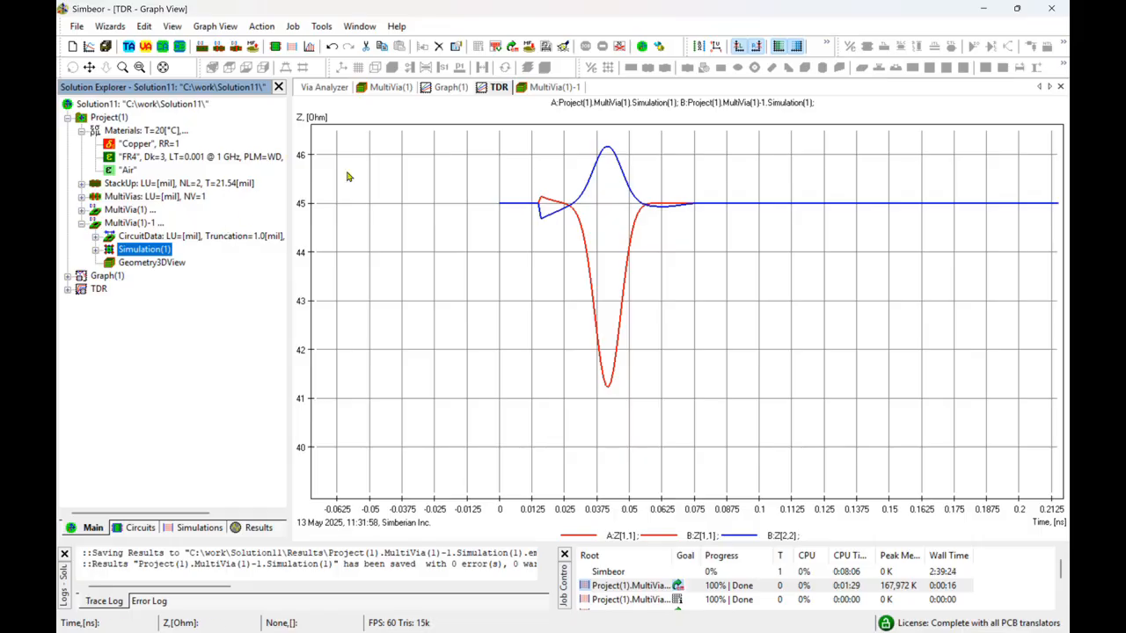
# Step: Copy Project(1) and paste it into Solution11 as Project(2)
pyautogui.click(112, 119)
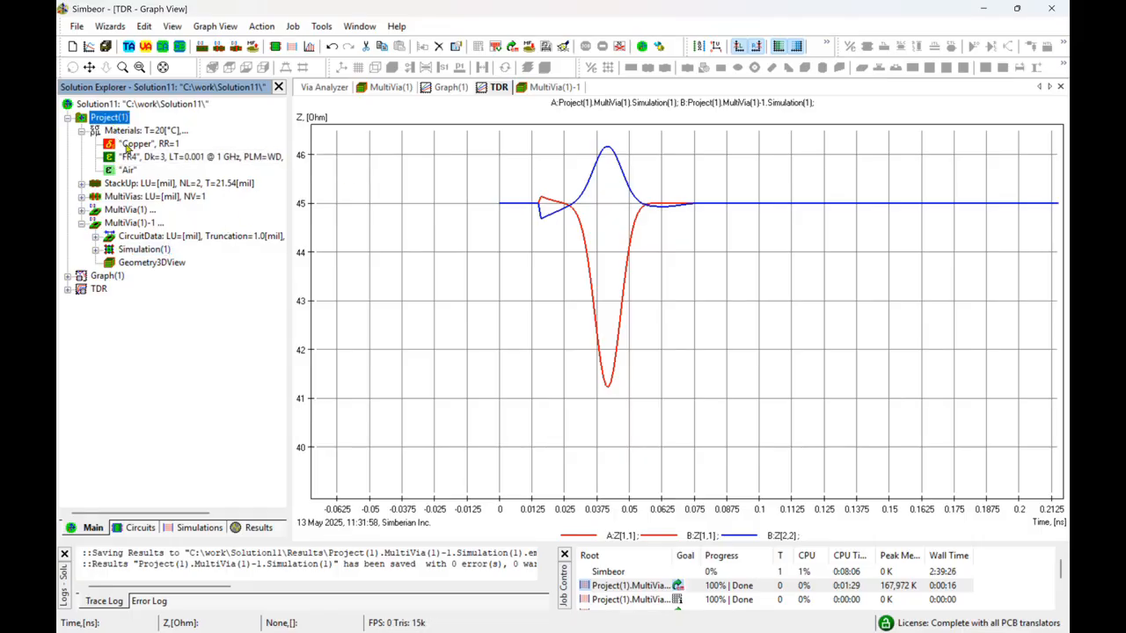
pyautogui.rightClick(126, 120)
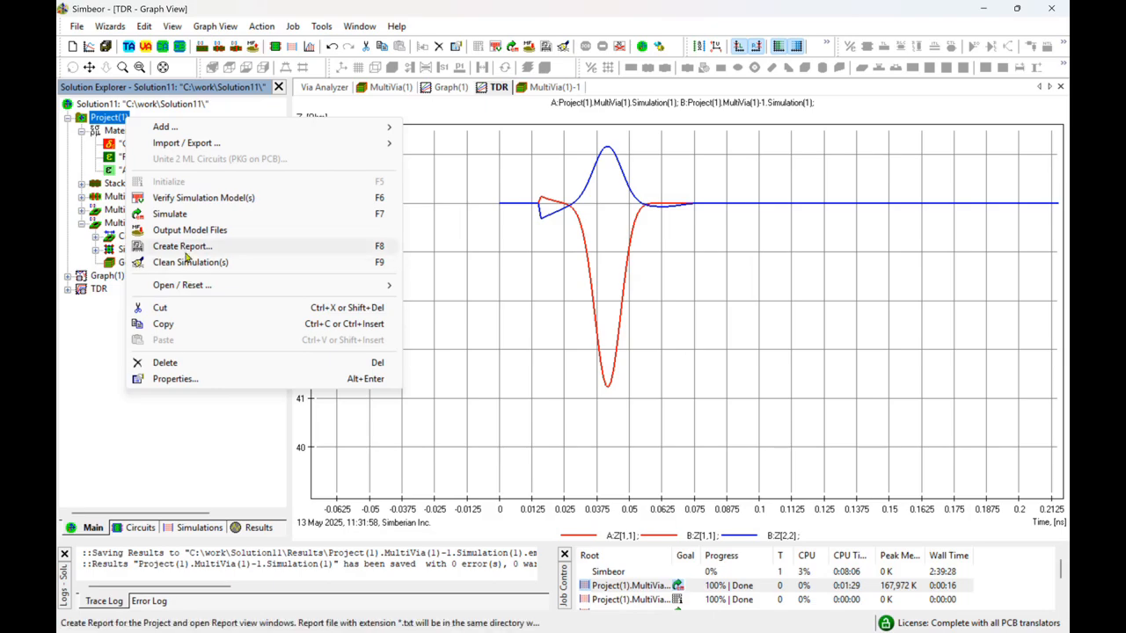
pyautogui.click(187, 324)
pyautogui.click(119, 105)
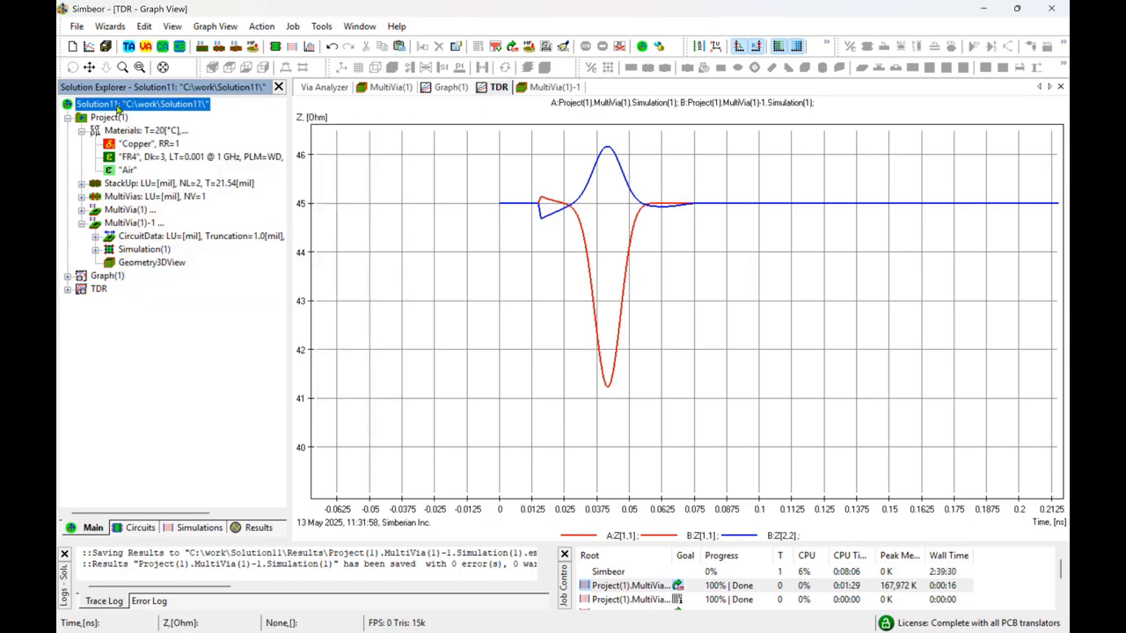
pyautogui.rightClick(118, 106)
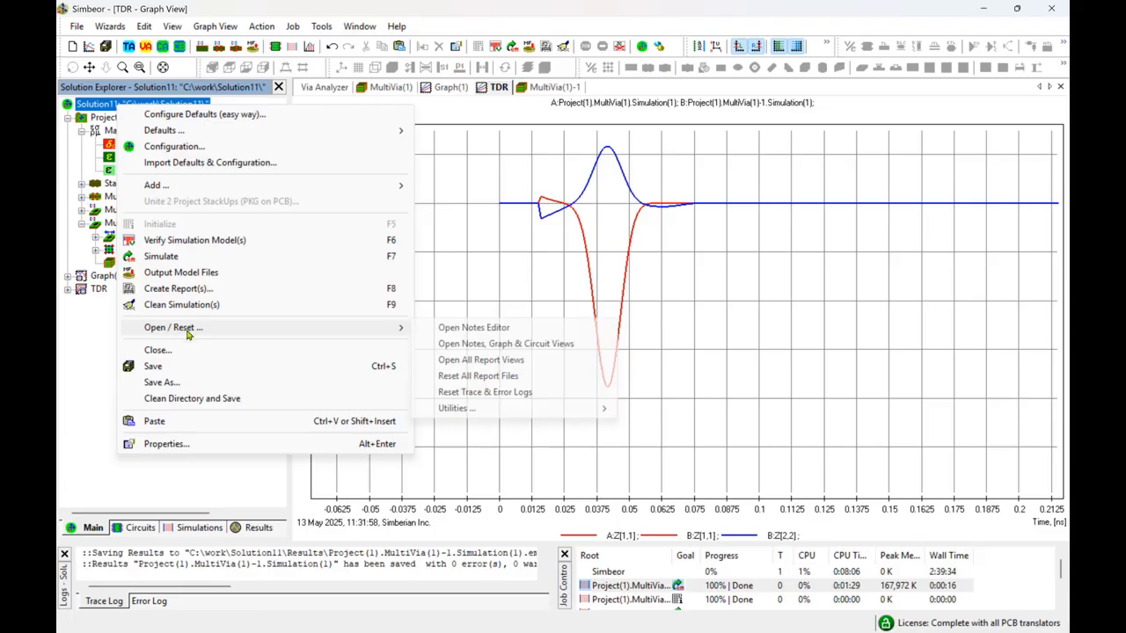
pyautogui.click(176, 420)
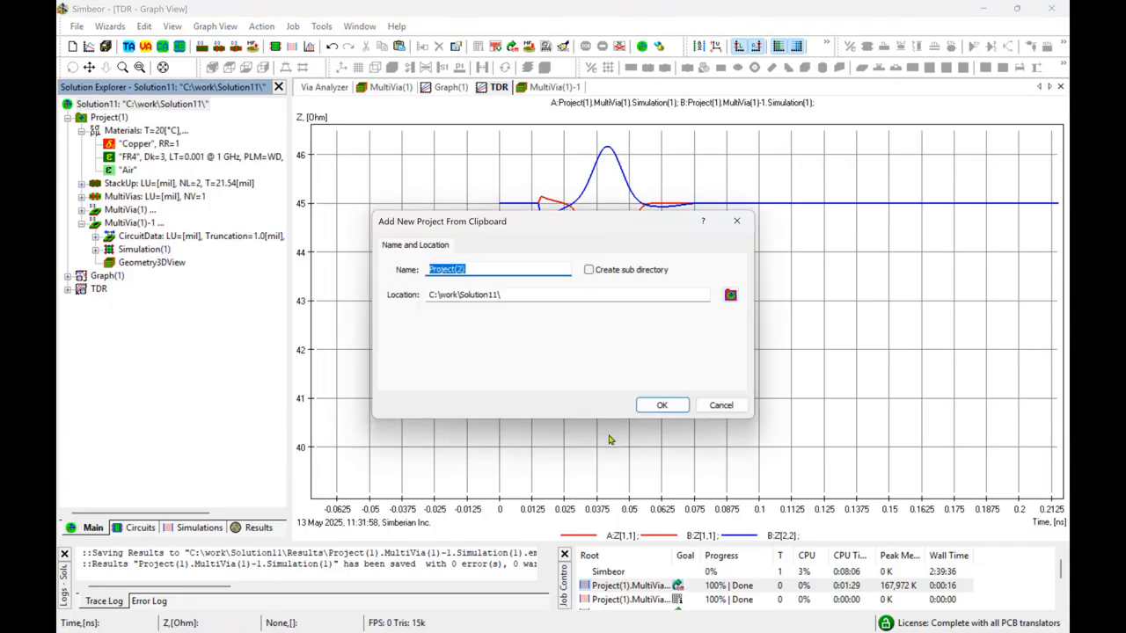
pyautogui.click(659, 406)
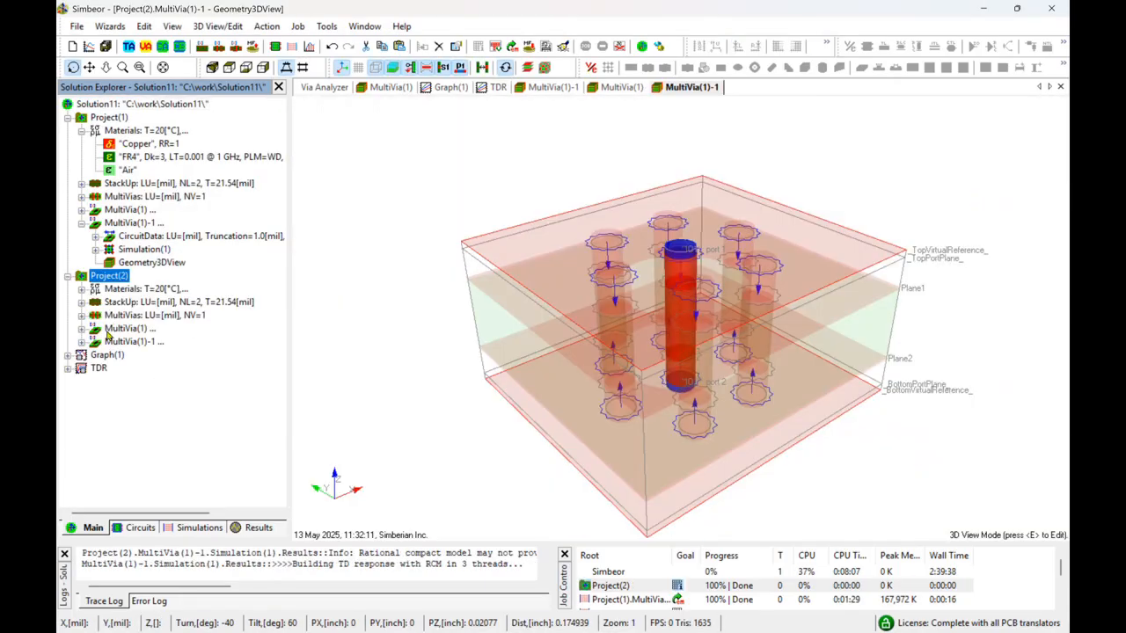
# Step: Insert five copies of the copper plane layer between Plane1 and the FR4 medium in Project(2)'s stackup
pyautogui.click(81, 303)
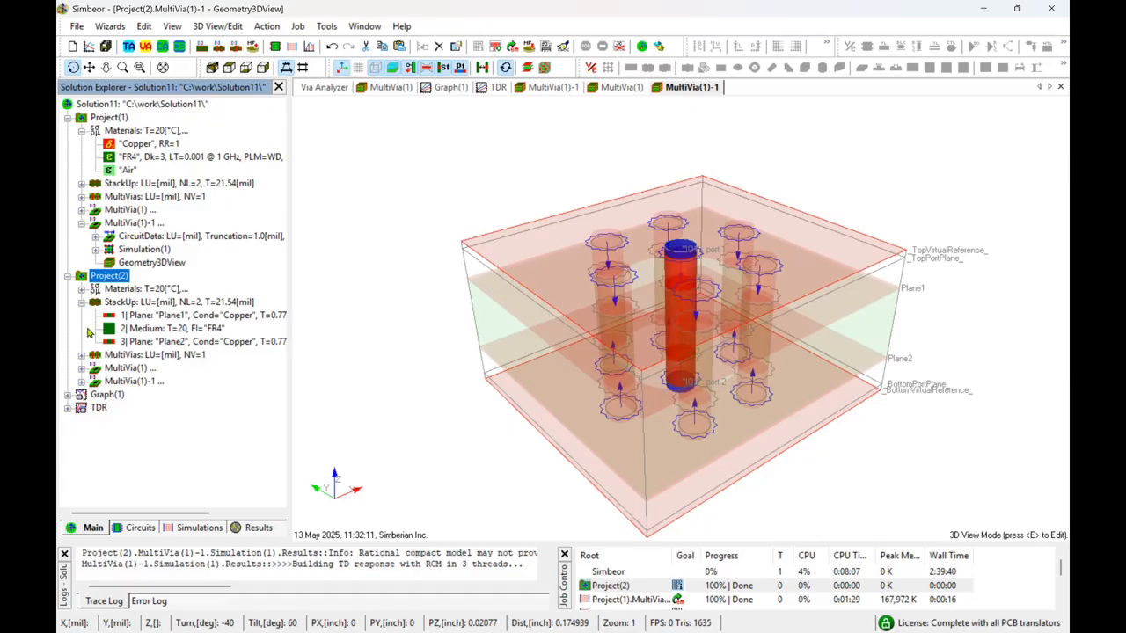
pyautogui.click(142, 330)
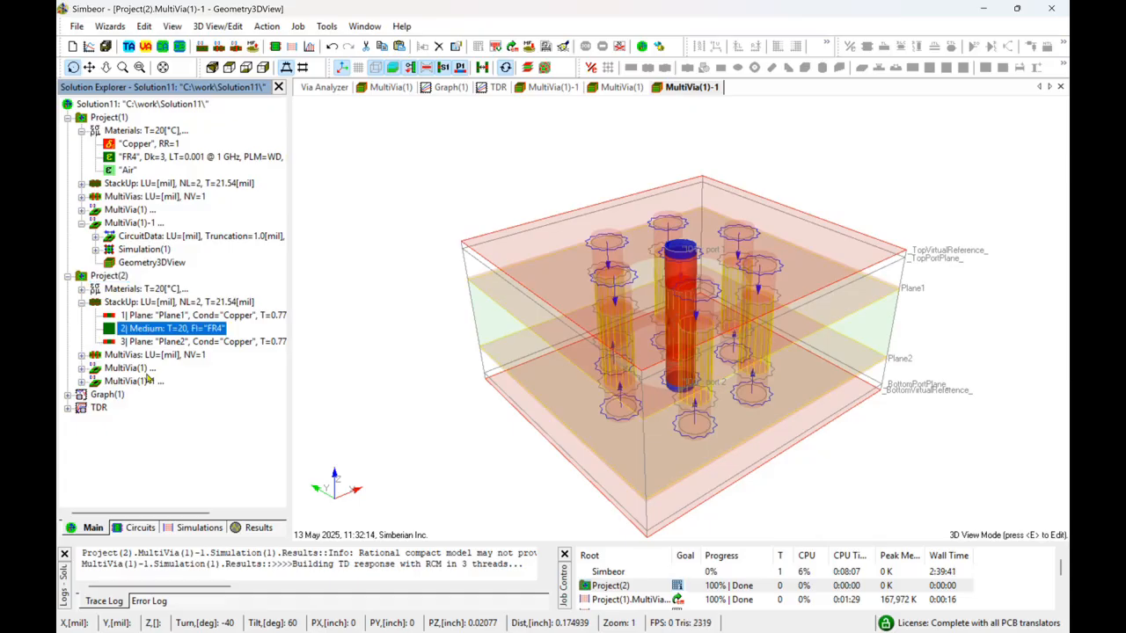
pyautogui.click(165, 342)
pyautogui.press('Up')
pyautogui.press('Up')
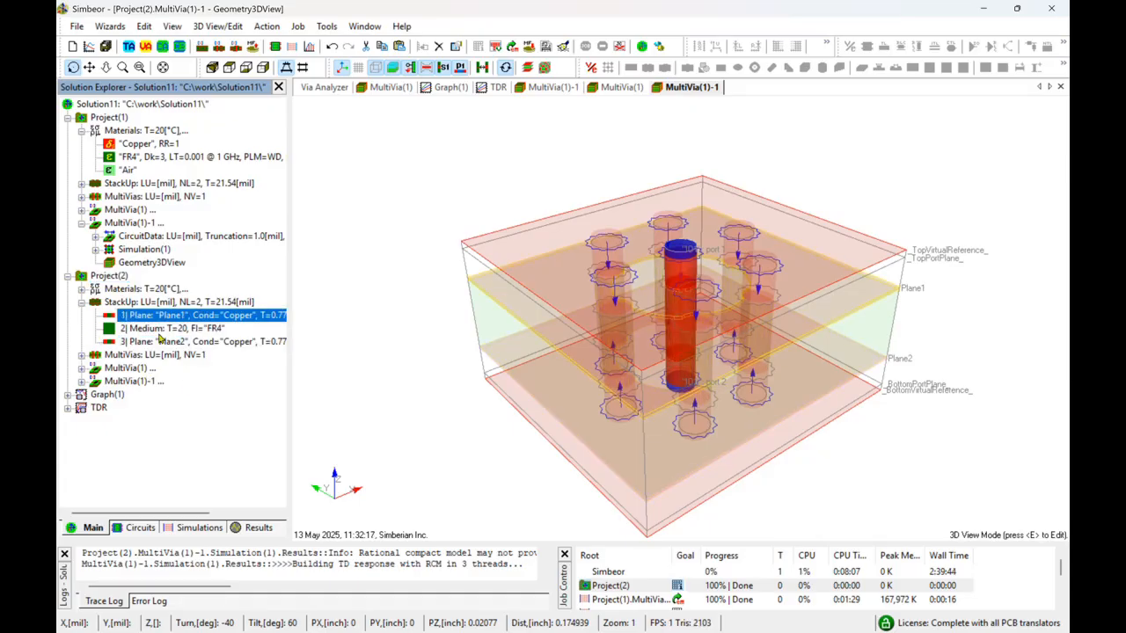
pyautogui.click(167, 343)
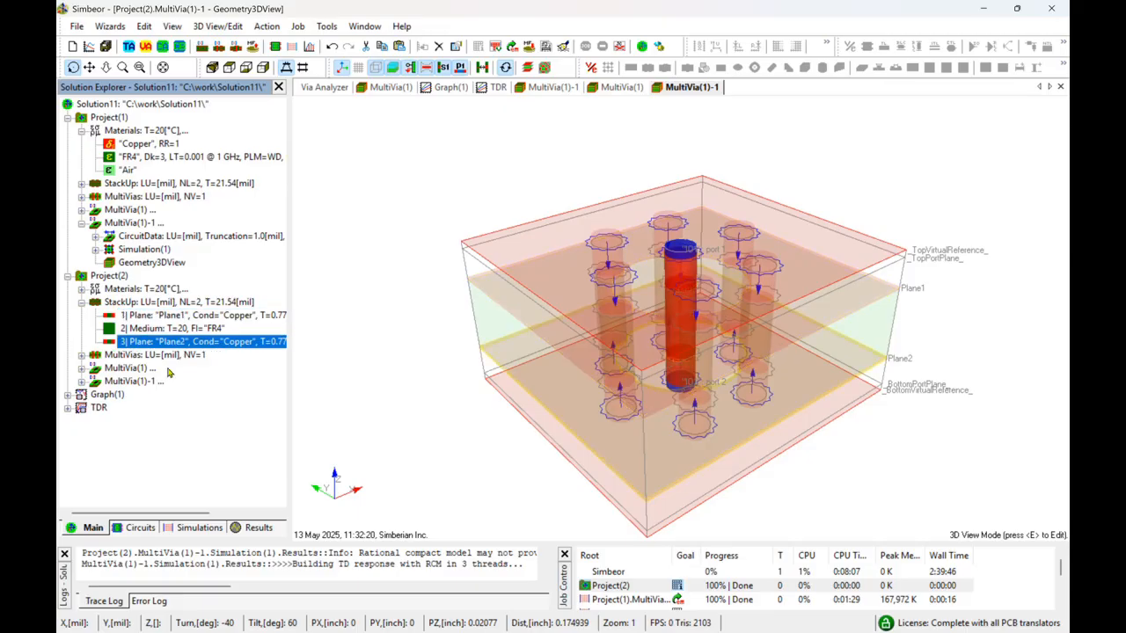
pyautogui.press('Up')
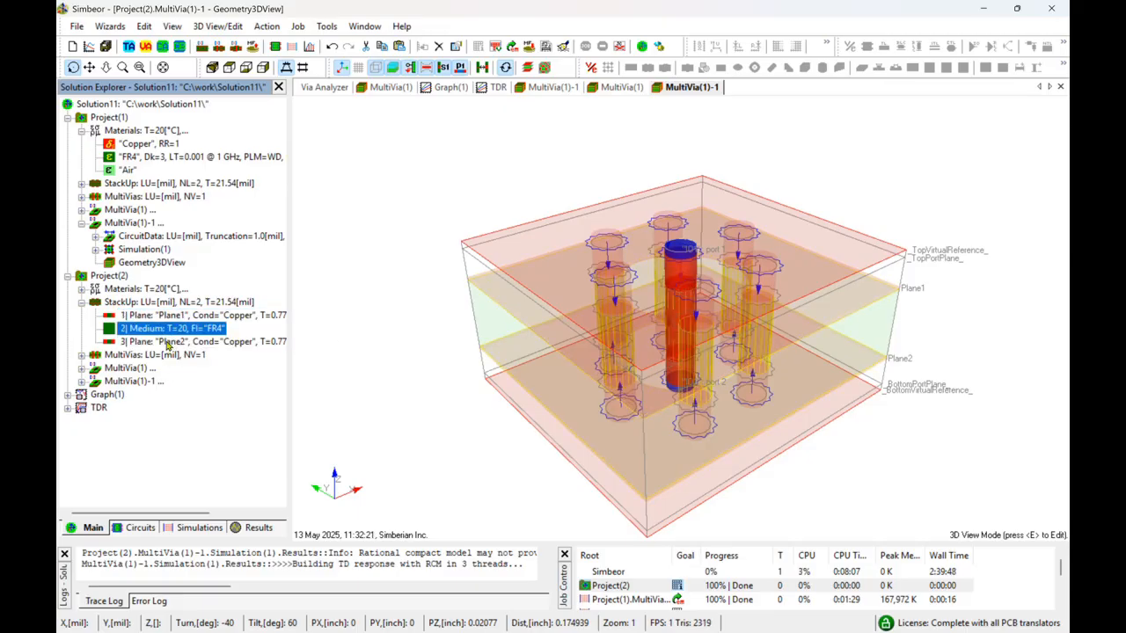
pyautogui.hotkey('ctrl', 'v')
pyautogui.hotkey('ctrl', 'v')
pyautogui.hotkey('ctrl', 'v')
pyautogui.hotkey('ctrl', 'v')
pyautogui.hotkey('ctrl', 'v')
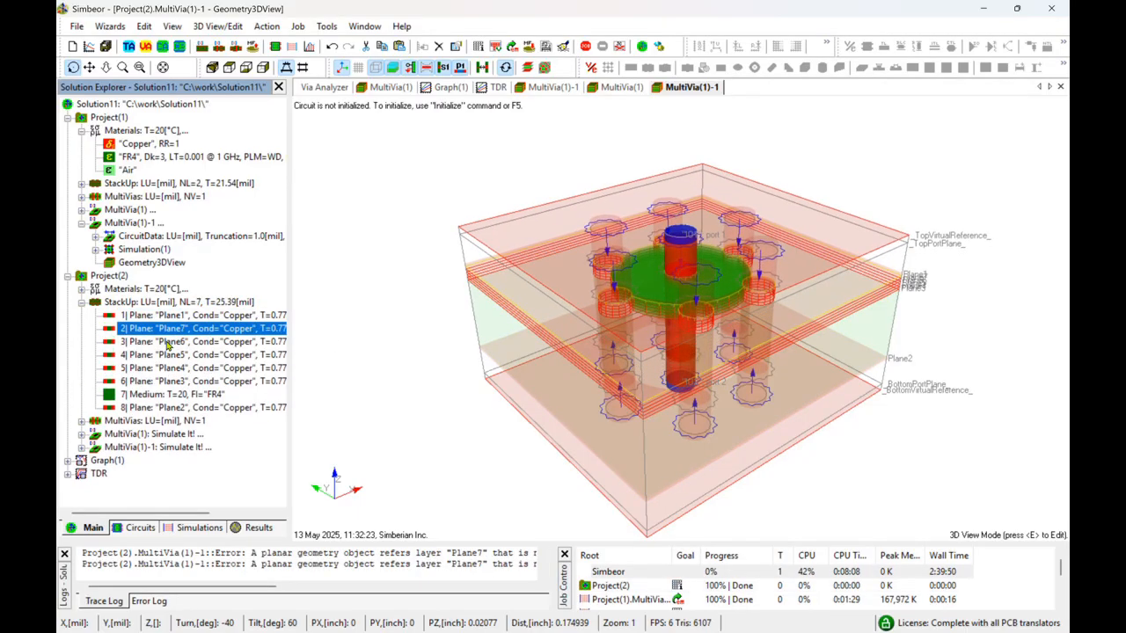
# Step: Set the thickness of the FR4 medium layer in Project(2)'s stackup to 5 mil and copy the layer
pyautogui.doubleClick(149, 399)
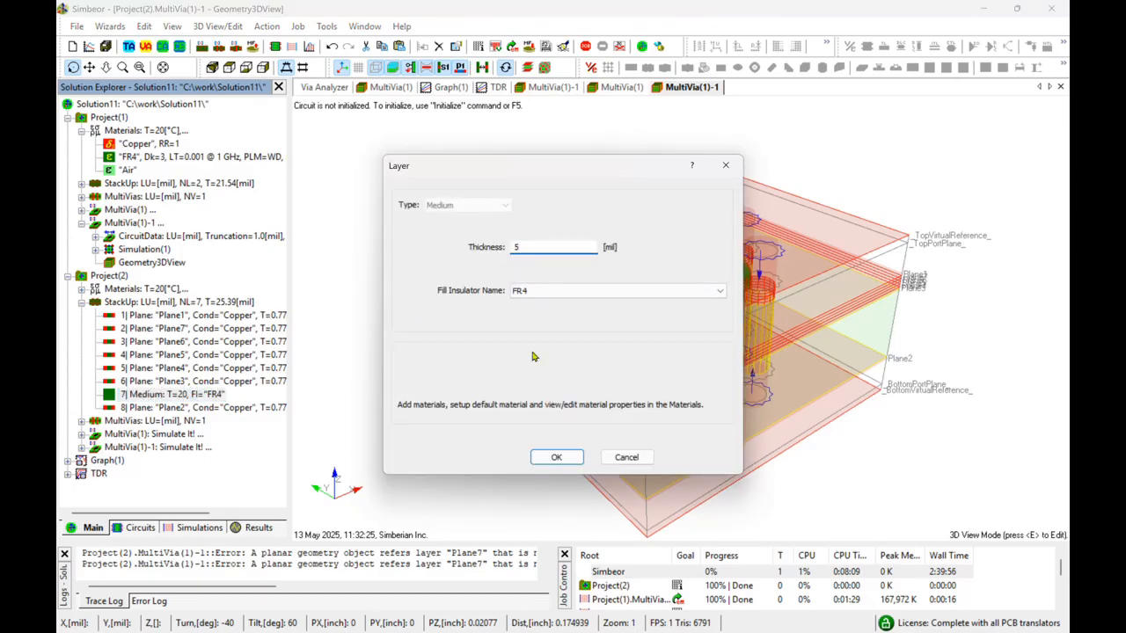
pyautogui.click(567, 452)
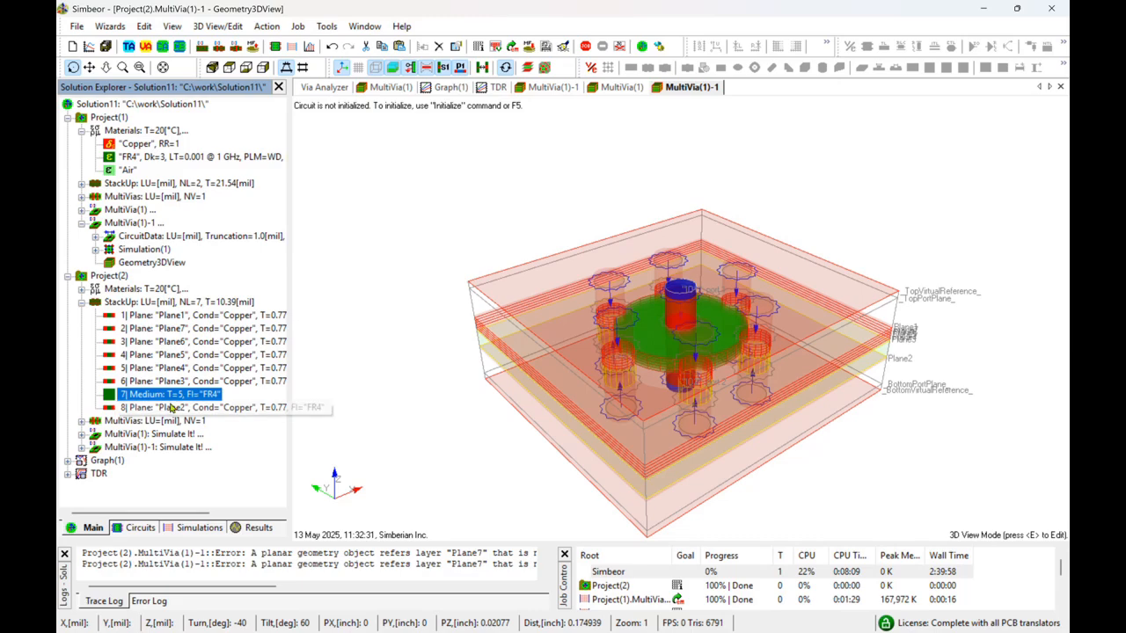
pyautogui.hotkey('ctrl', 'c')
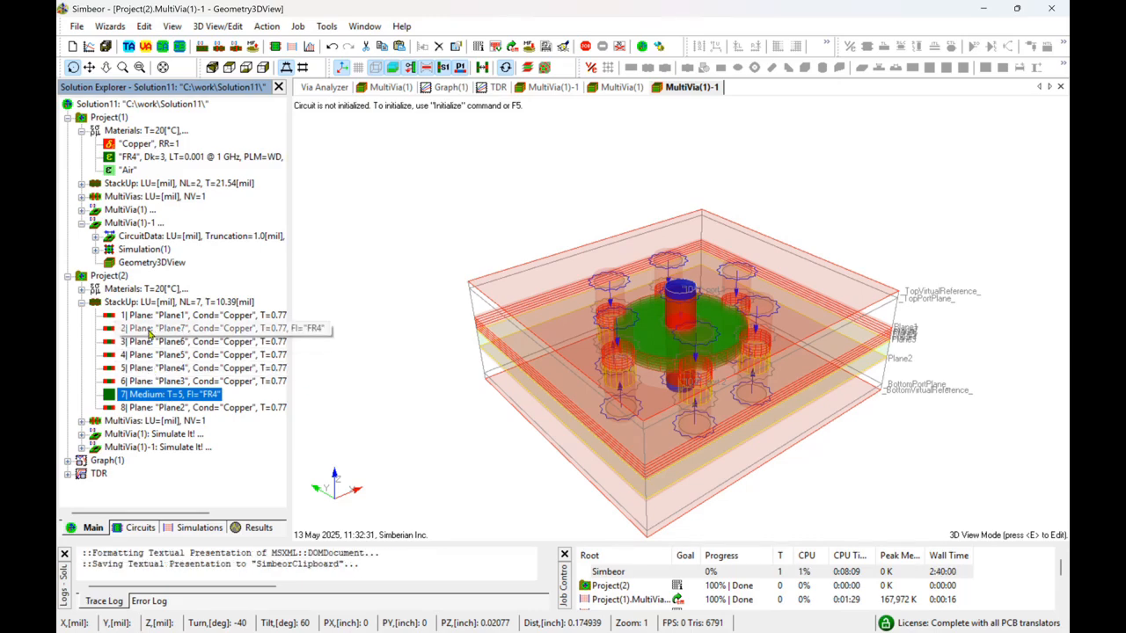
# Step: Paste the 5 mil FR4 medium five times so that it separates all adjacent copper planes in Project(2)'s stackup
pyautogui.click(149, 331)
pyautogui.hotkey('ctrl', 'v')
pyautogui.click(161, 358)
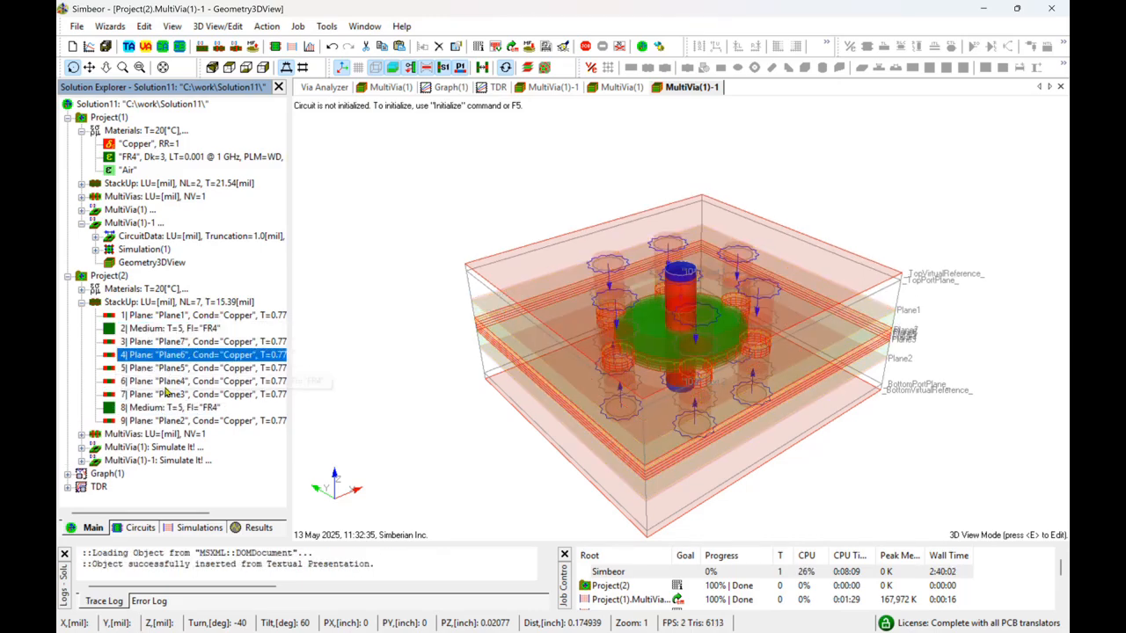
pyautogui.hotkey('ctrl', 'v')
pyautogui.click(164, 384)
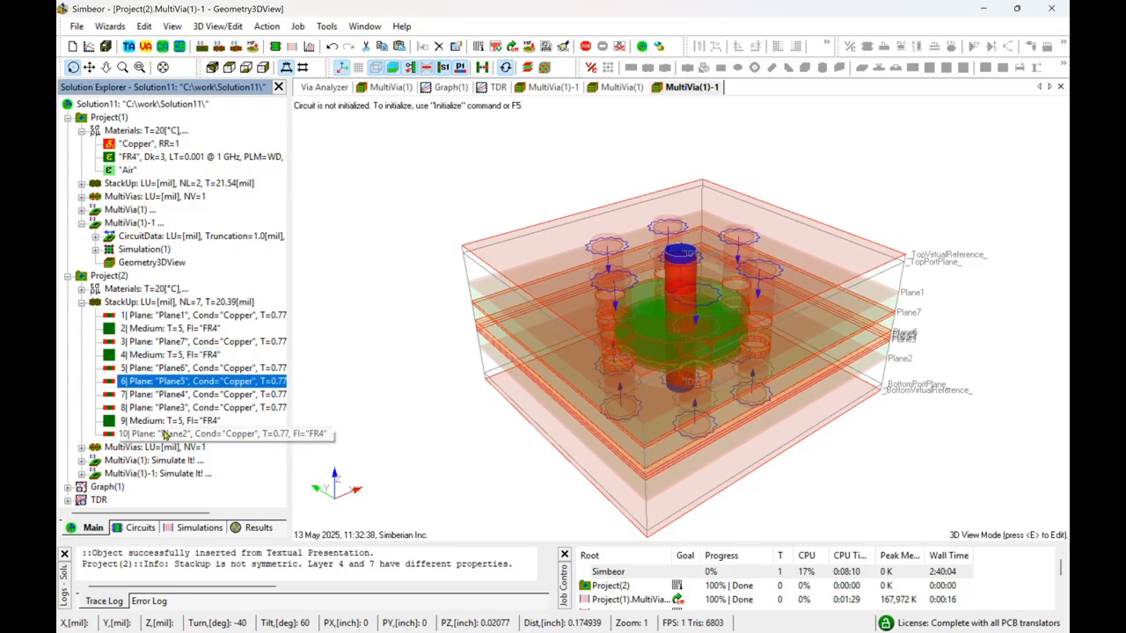
pyautogui.hotkey('ctrl', 'v')
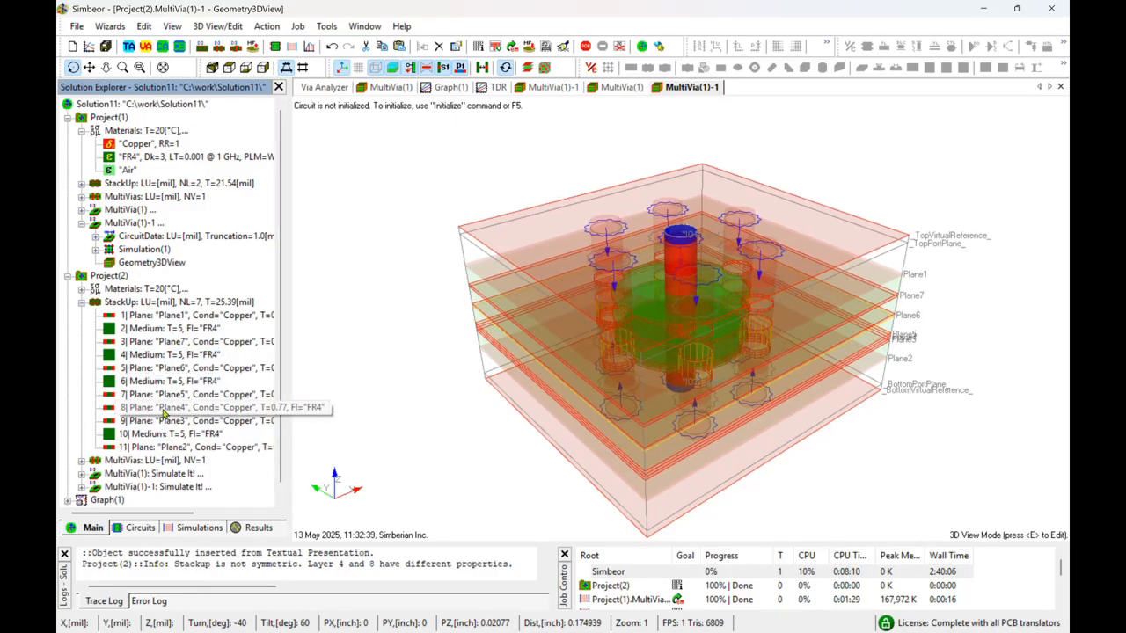
pyautogui.click(167, 408)
pyautogui.hotkey('ctrl', 'v')
pyautogui.click(167, 434)
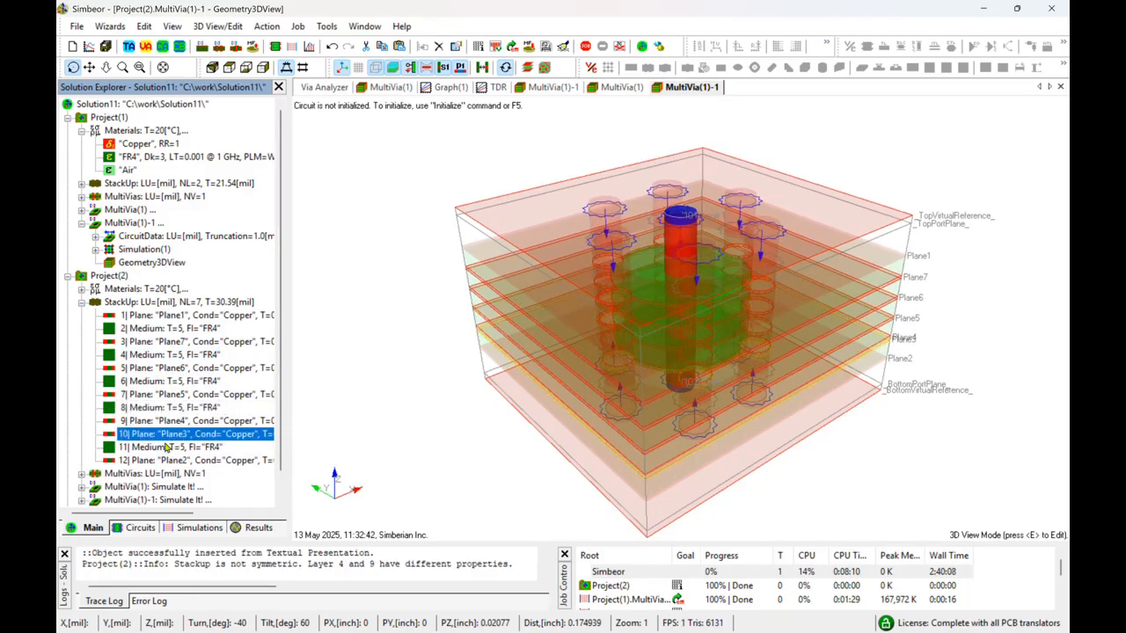
pyautogui.hotkey('ctrl', 'v')
# Step: Collapse Project(2)'s StackUp branch and open its MultiVia(1) in the Via Analyzer
pyautogui.moveTo(738, 326); pyautogui.dragTo(538, 228)
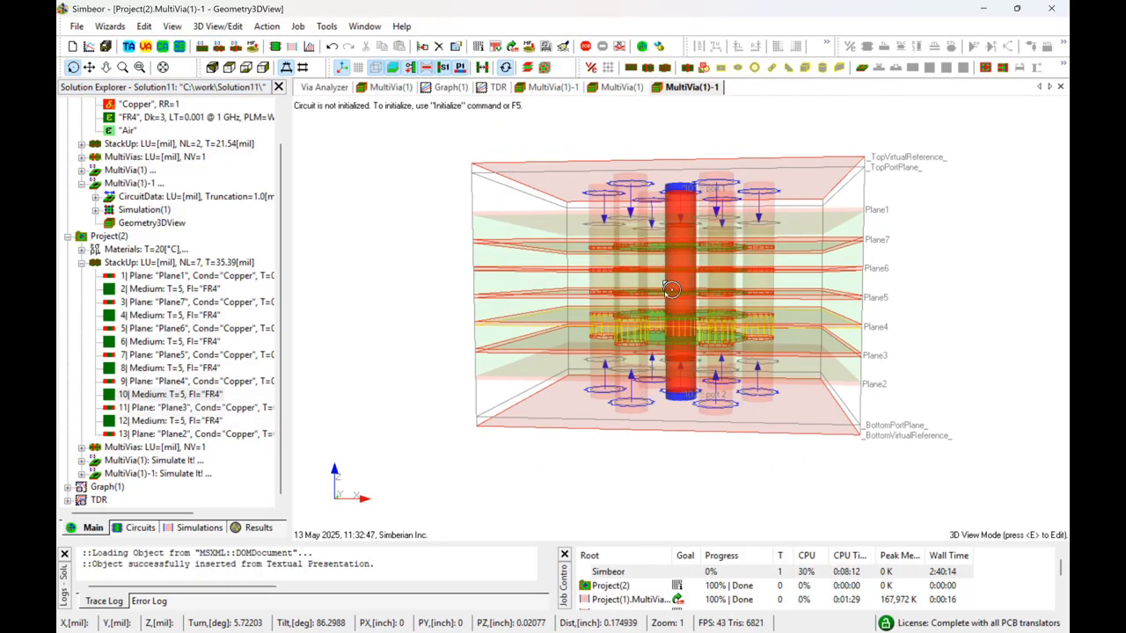
pyautogui.moveTo(672, 290); pyautogui.dragTo(214, 395)
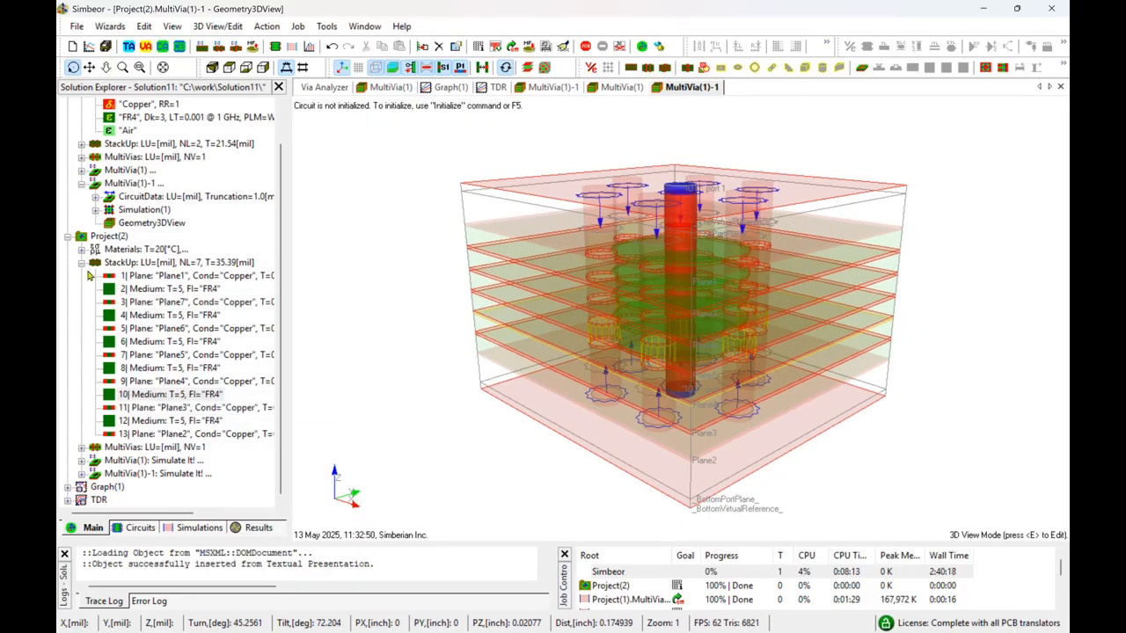
pyautogui.click(81, 262)
pyautogui.click(81, 315)
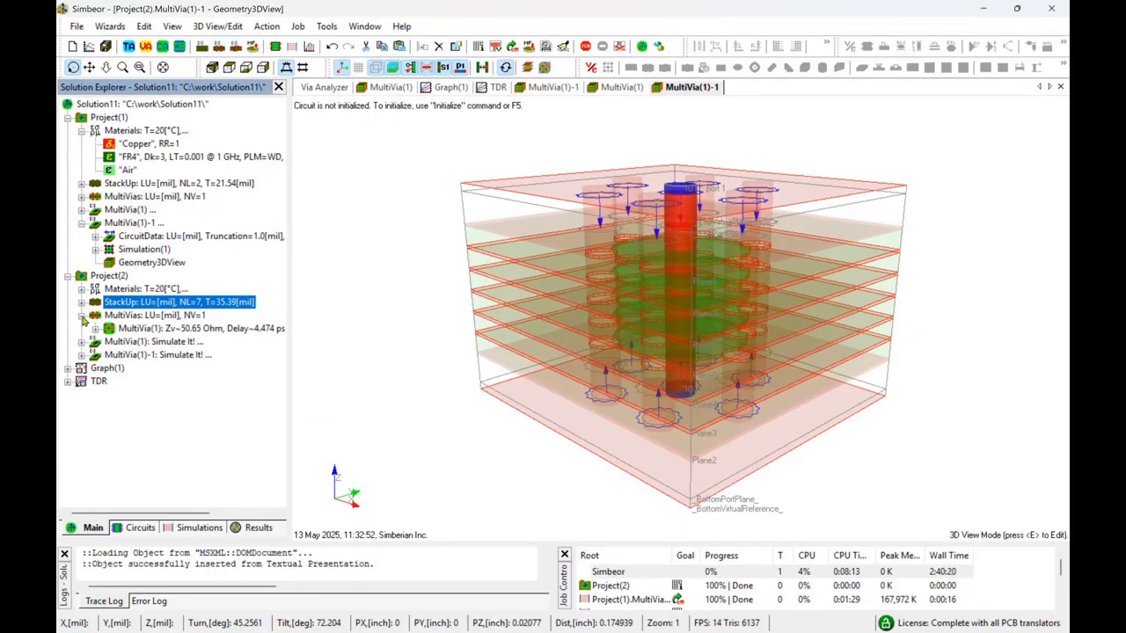
pyautogui.doubleClick(146, 329)
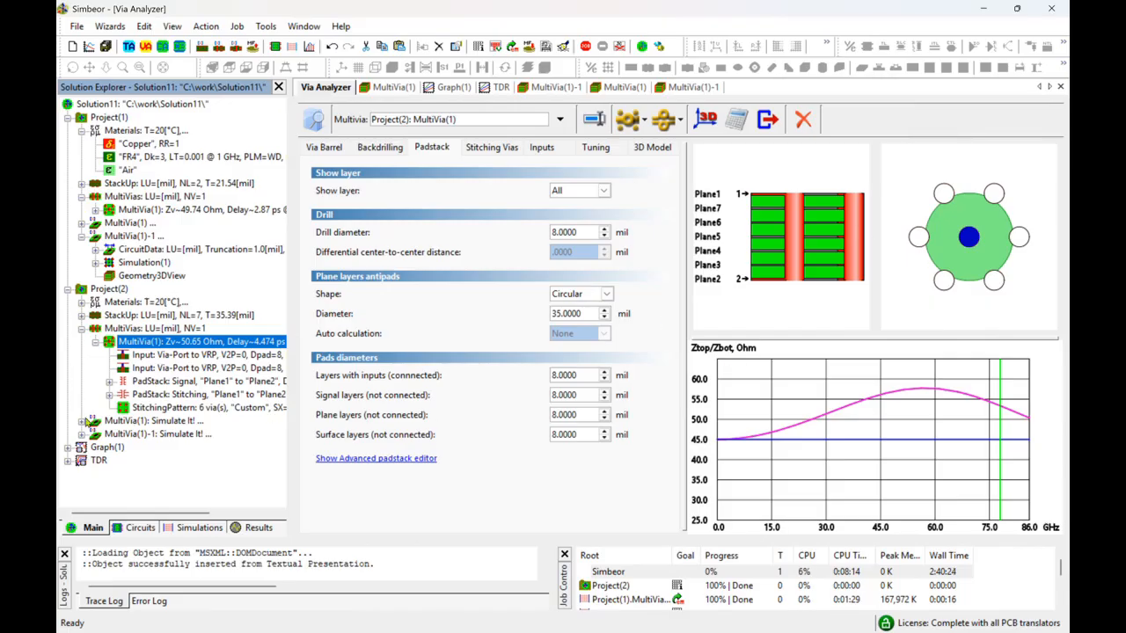
# Step: Expand the MultiVia(1) and MultiVia(1)-1 circuits of Project(2) and examine their 3D geometry
pyautogui.click(81, 421)
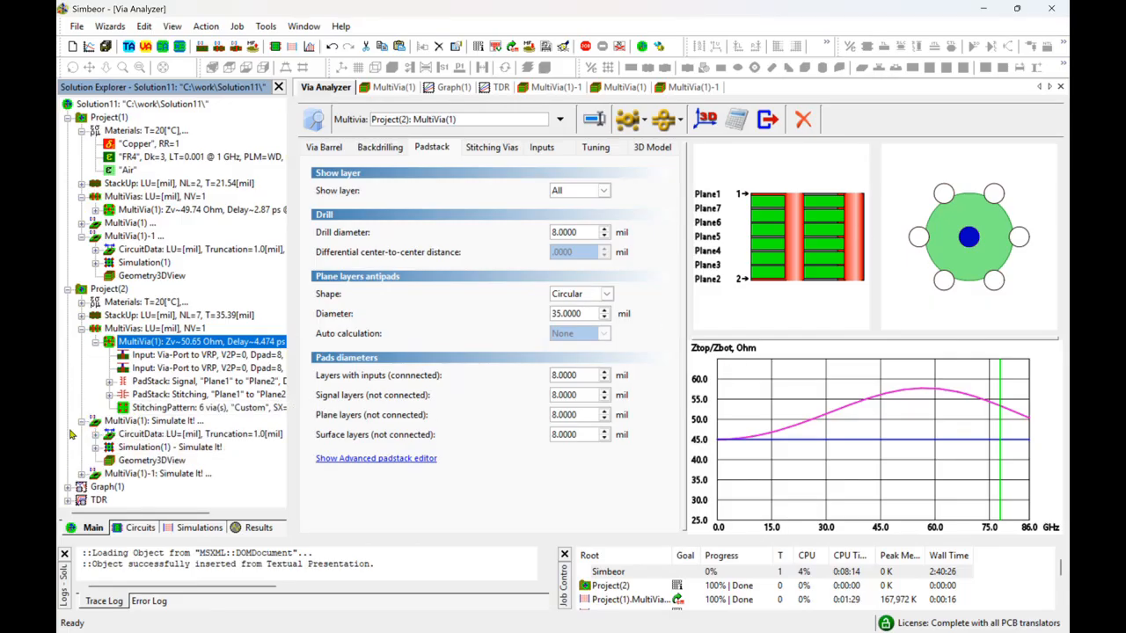
pyautogui.click(83, 475)
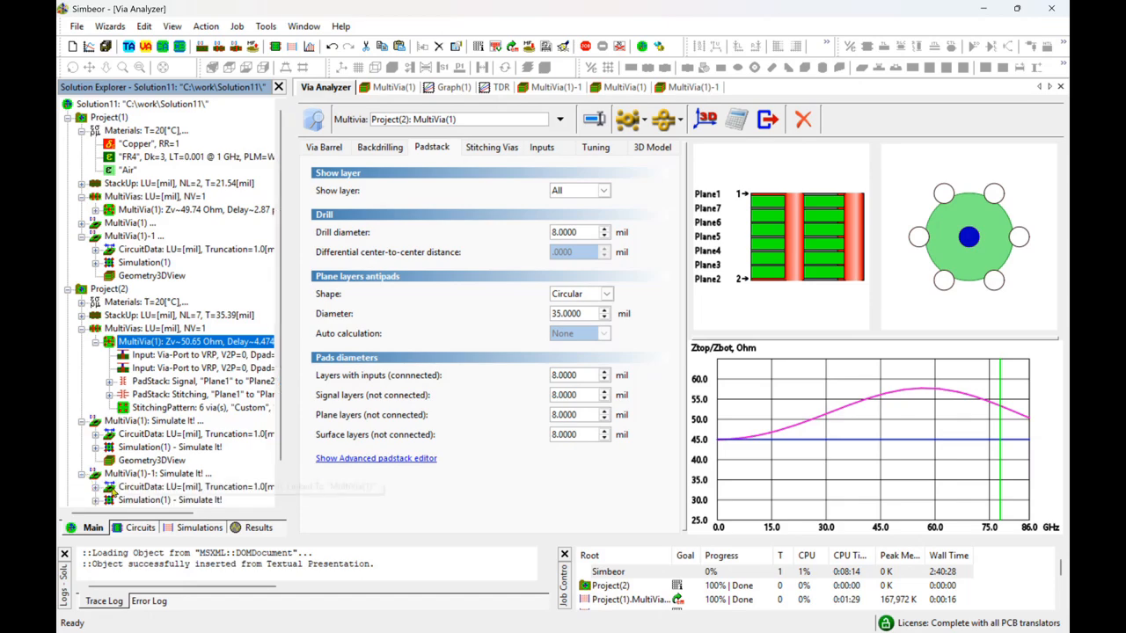
pyautogui.click(153, 424)
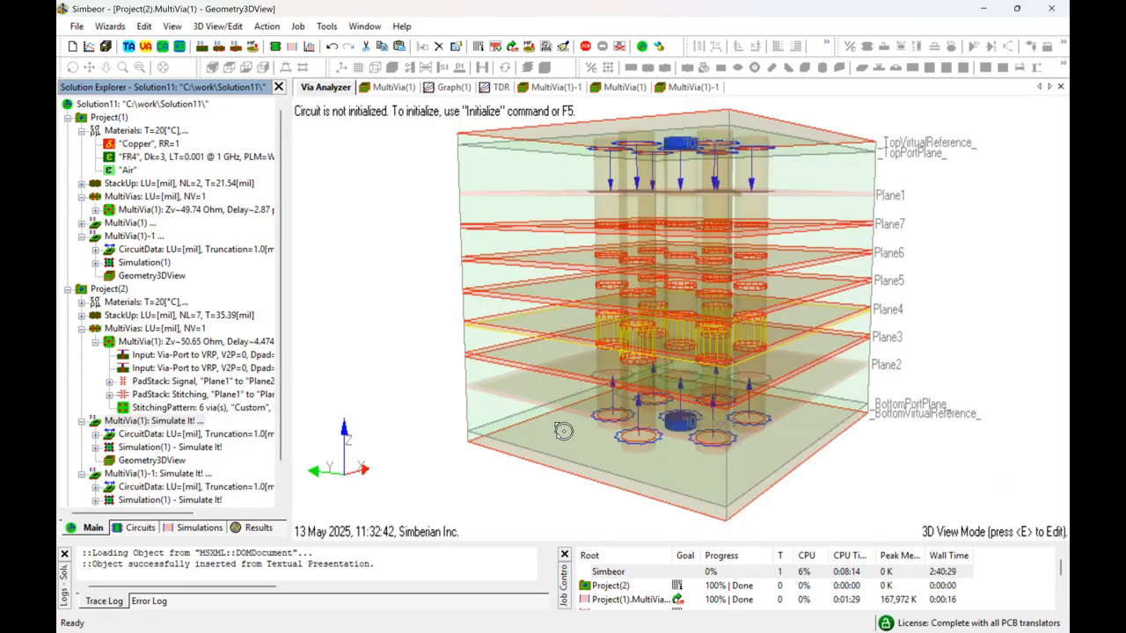
pyautogui.moveTo(561, 430); pyautogui.dragTo(591, 388)
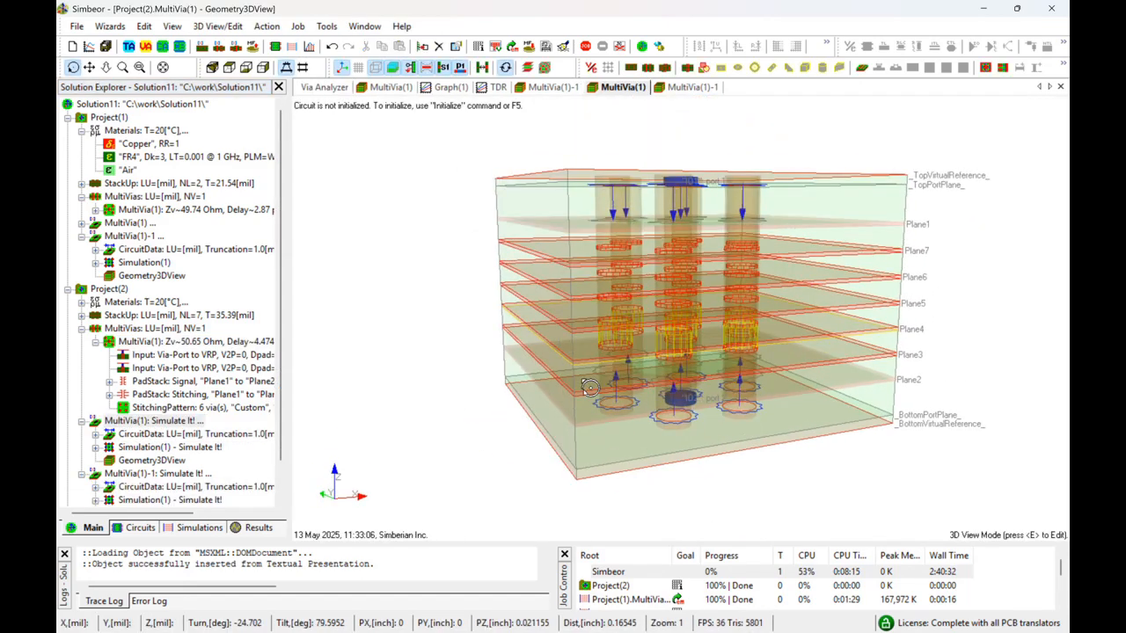
pyautogui.scroll(-1, 220, 464)
pyautogui.click(152, 434)
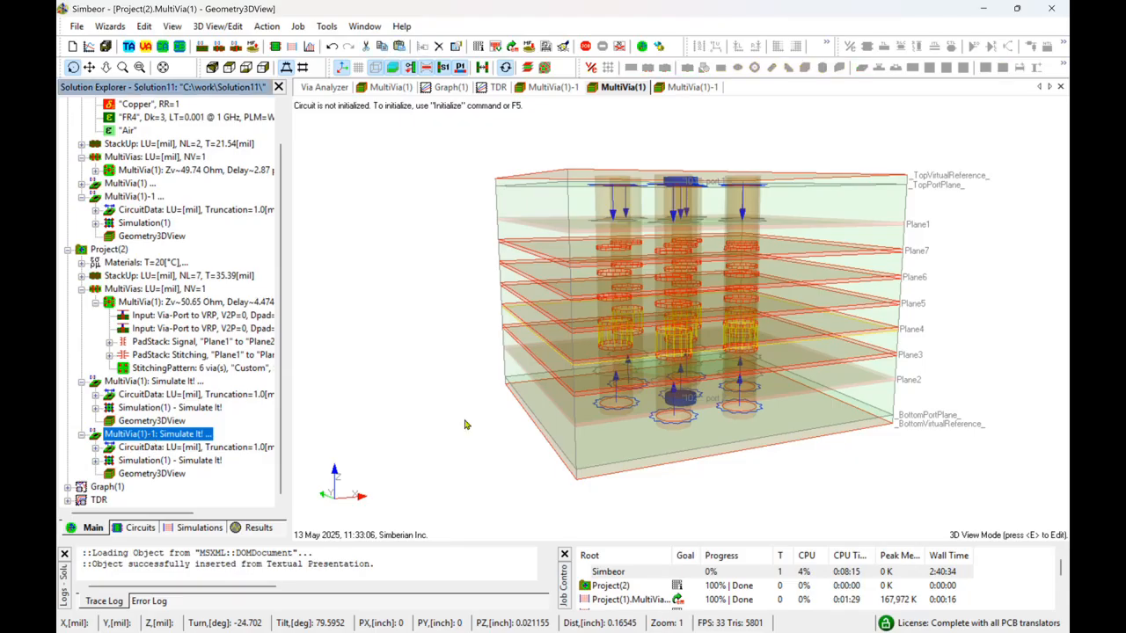
pyautogui.moveTo(616, 475); pyautogui.dragTo(584, 350)
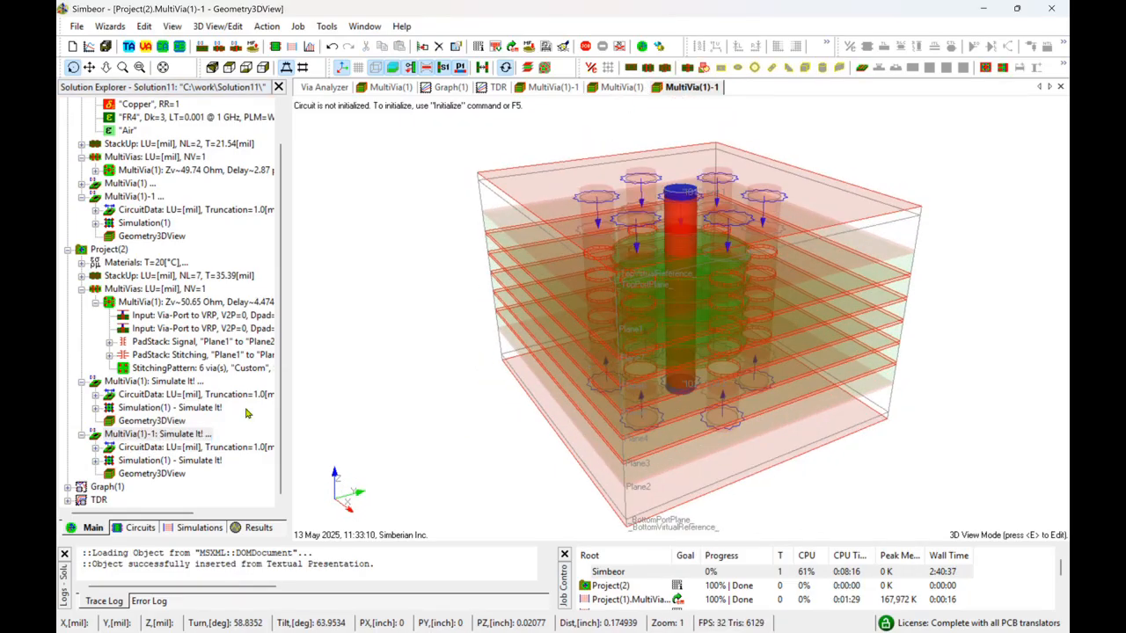
# Step: Try to run Simulation(1) of the MultiVia(1) circuit in Project(2) and enlarge the log area
pyautogui.click(141, 408)
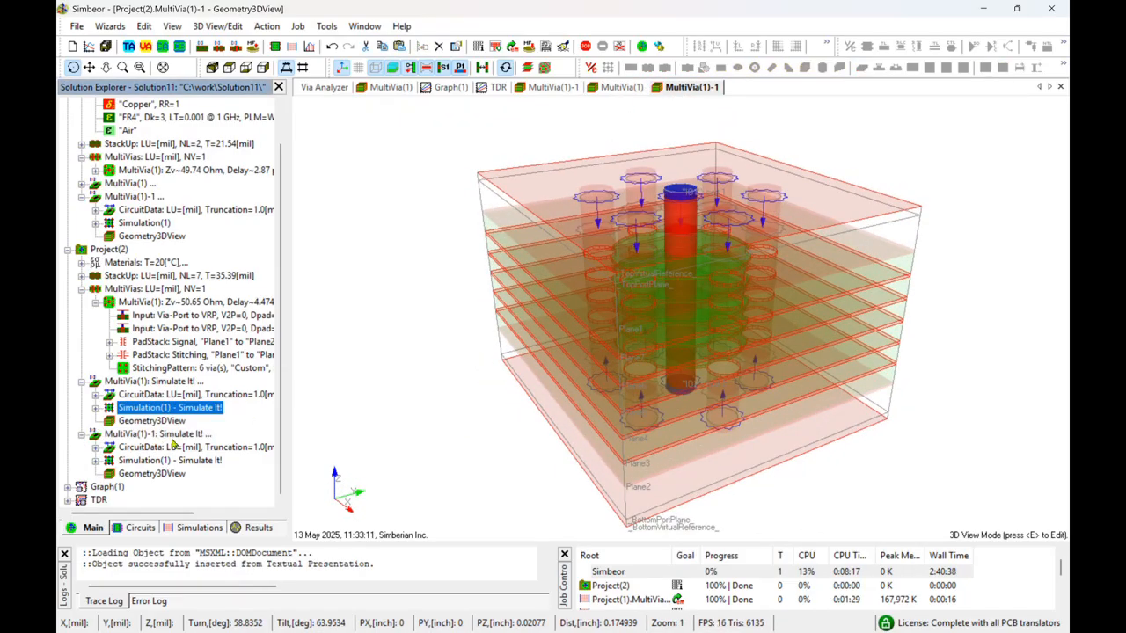
pyautogui.moveTo(714, 406); pyautogui.dragTo(689, 344)
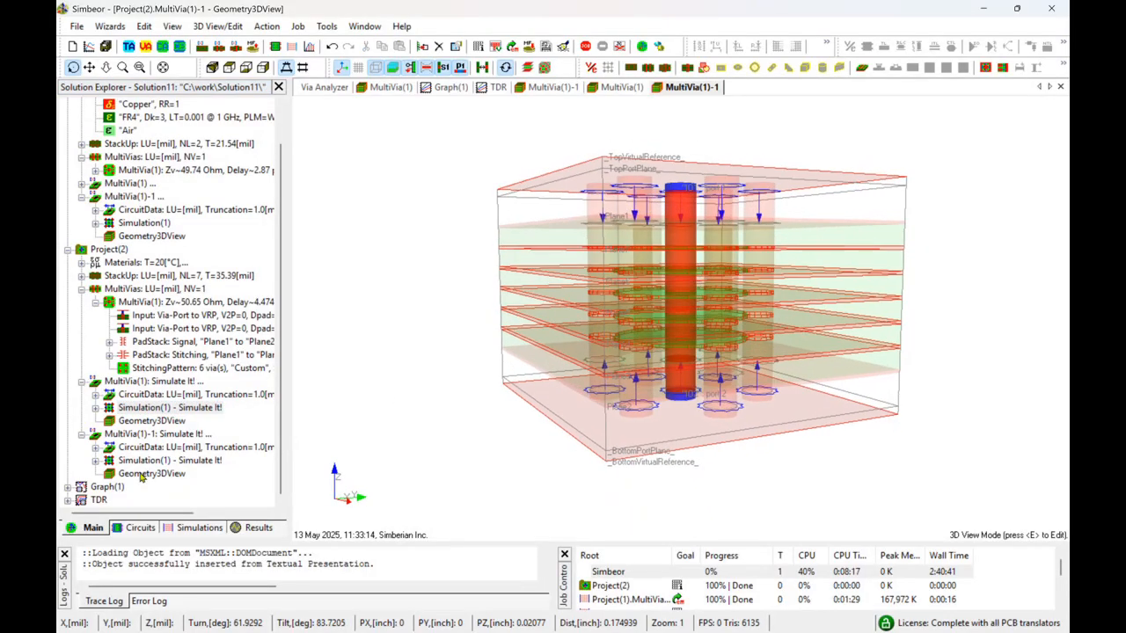
pyautogui.click(159, 409)
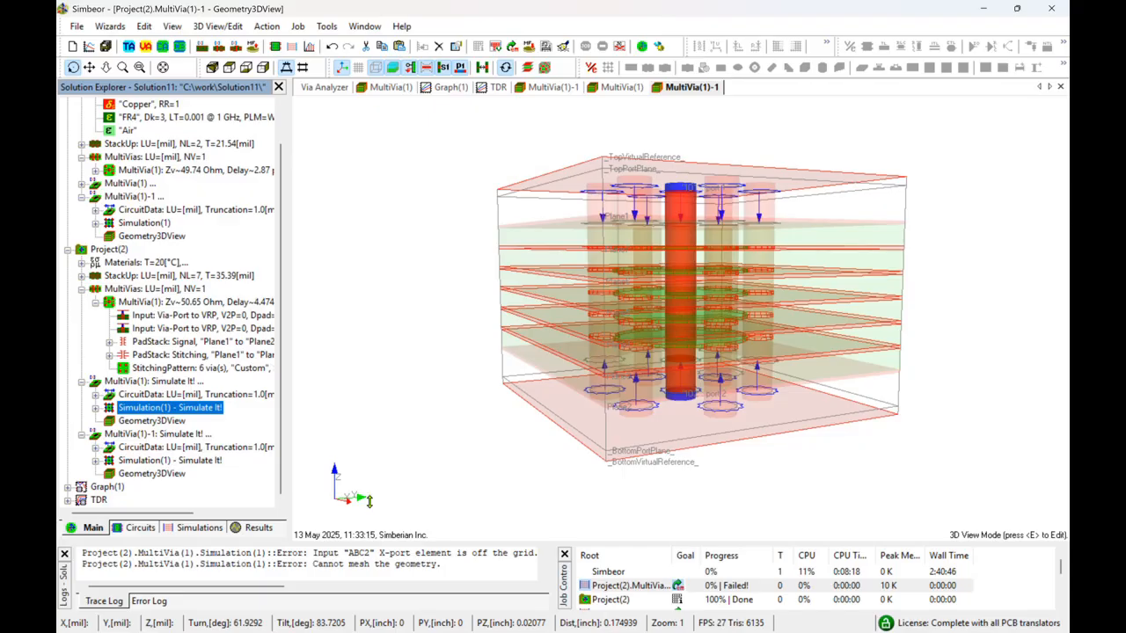
pyautogui.moveTo(370, 501); pyautogui.dragTo(369, 484)
# Step: Delete the copied MultiVia(1) and MultiVia(1)-1 circuits from Project(2)
pyautogui.moveTo(673, 269); pyautogui.dragTo(697, 196)
pyautogui.scroll(-2, 156, 331)
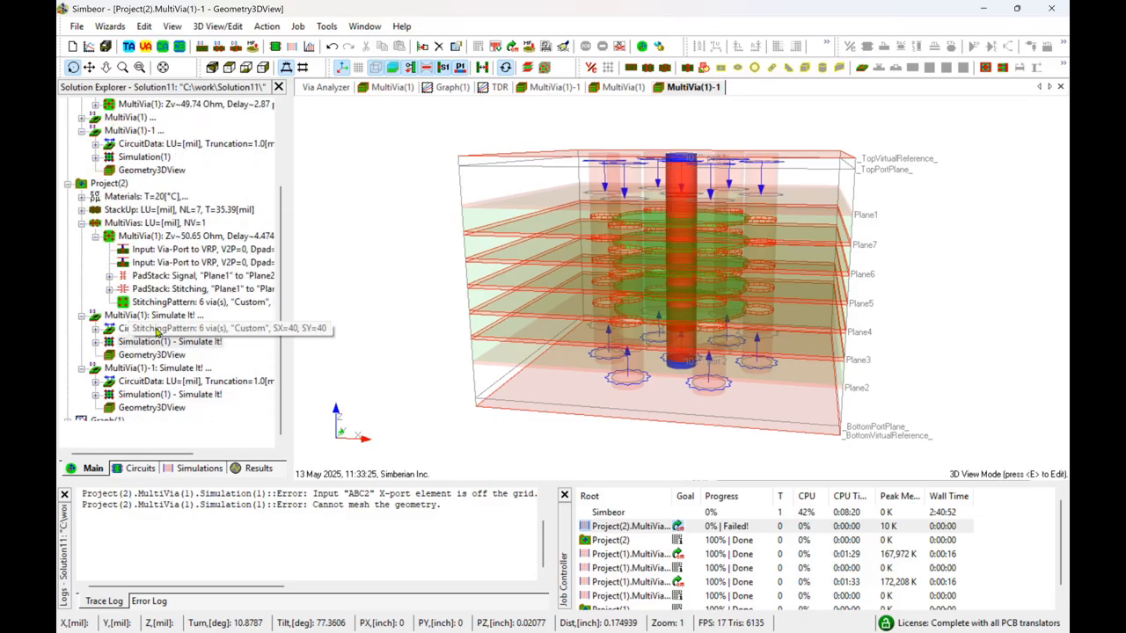
pyautogui.click(142, 316)
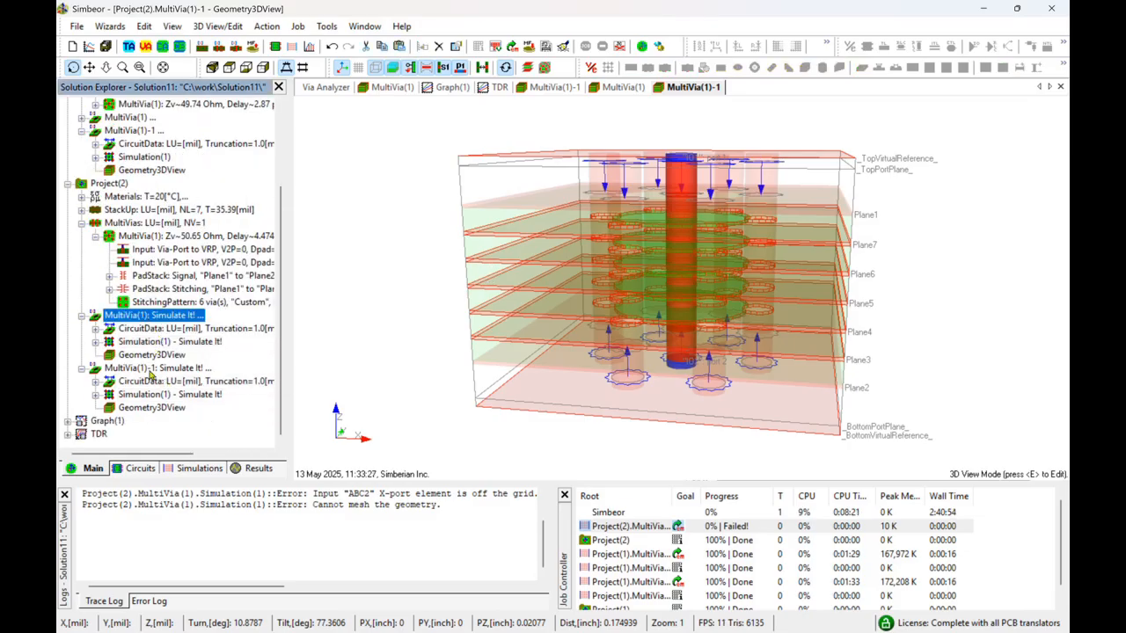
pyautogui.press('Delete')
pyautogui.press('Return')
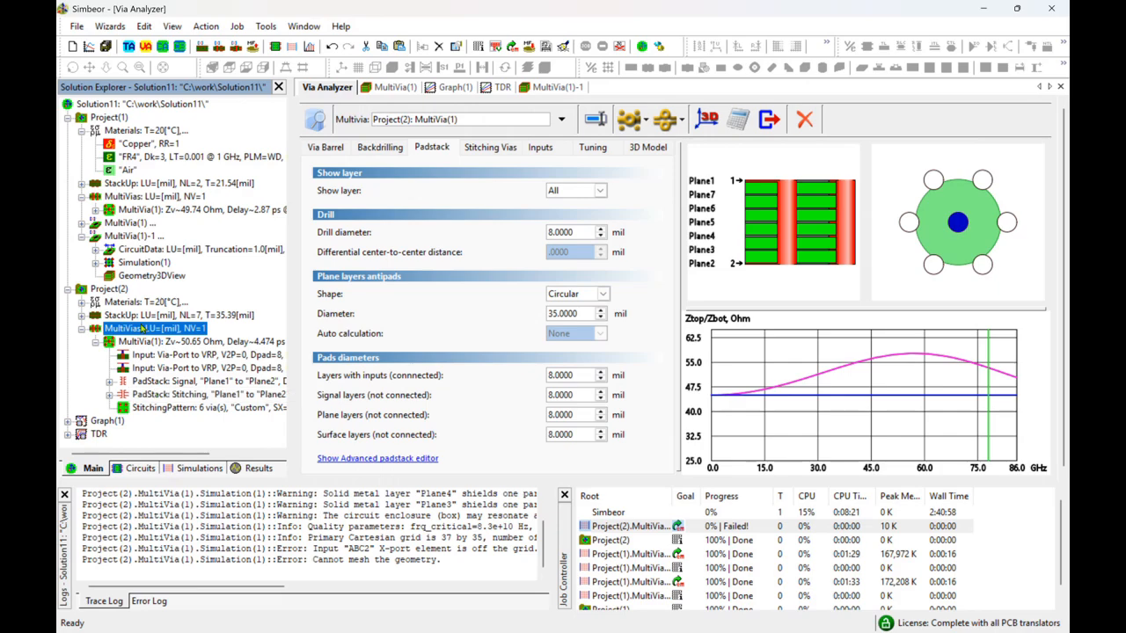
# Step: Review the via barrel, backdrilling and padstack settings of Project(2)'s MultiVia(1) alongside its expanded StackUp layers
pyautogui.click(154, 341)
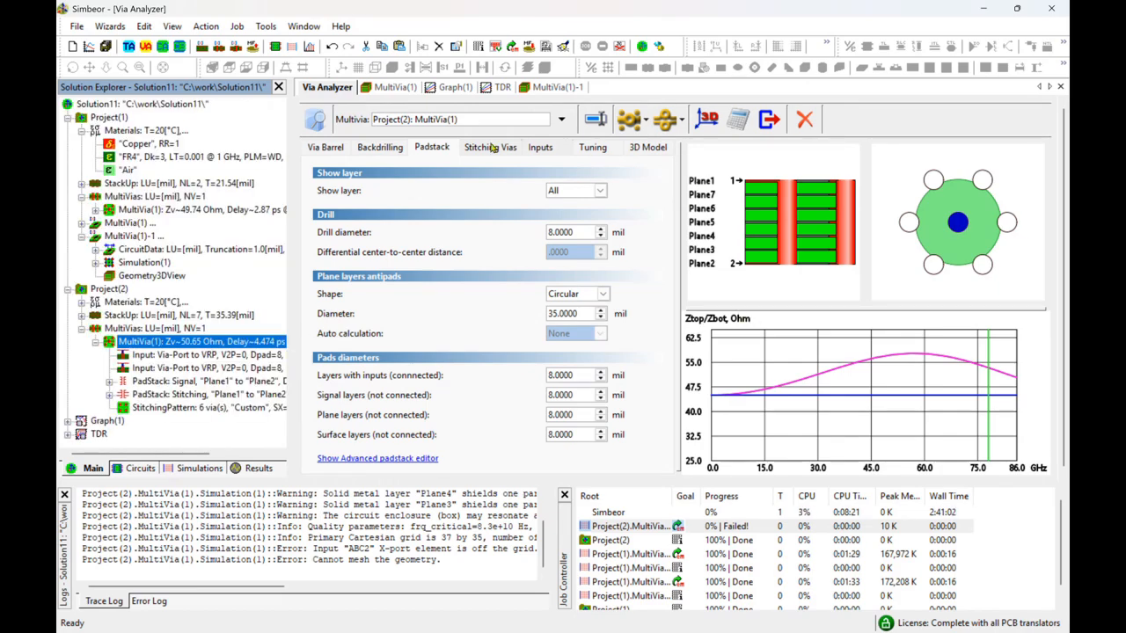
pyautogui.click(334, 147)
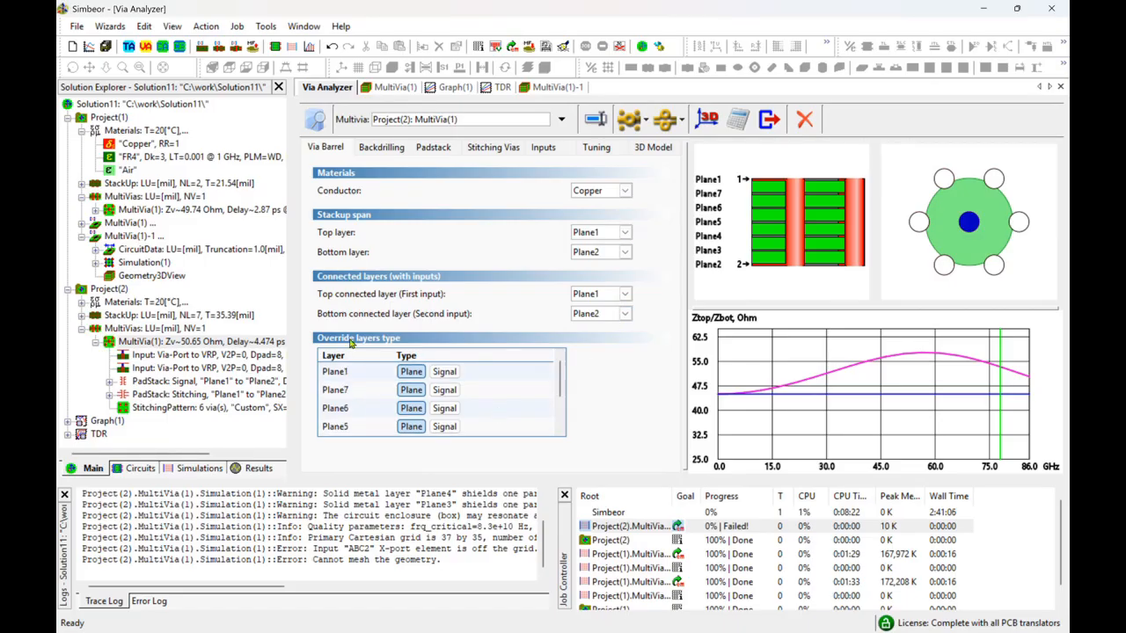
pyautogui.click(82, 316)
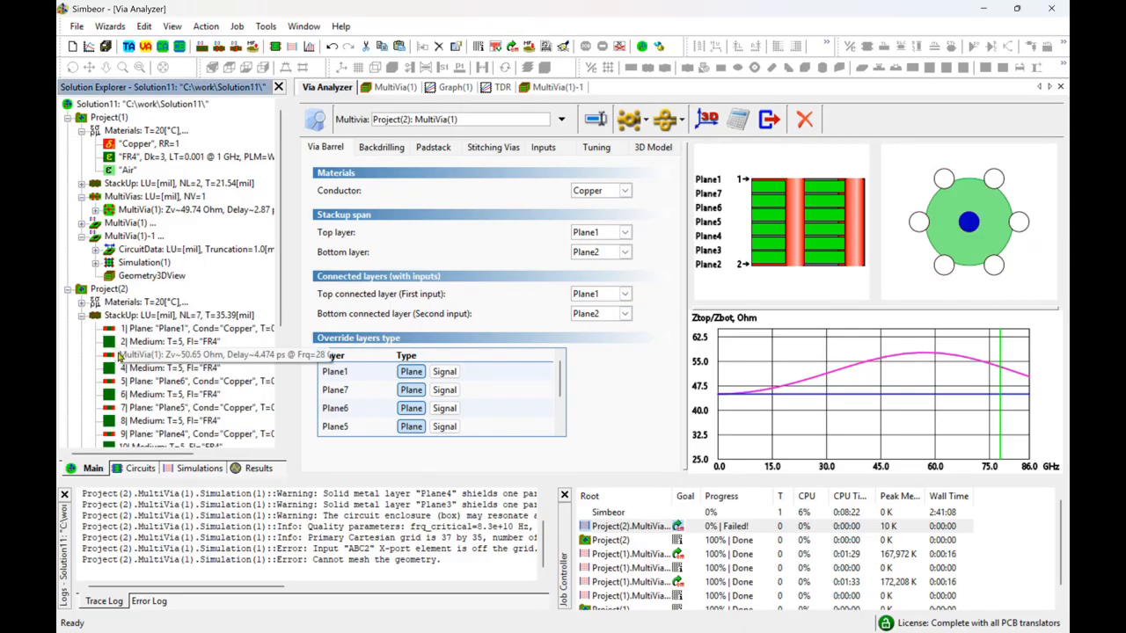
pyautogui.scroll(-2, 176, 387)
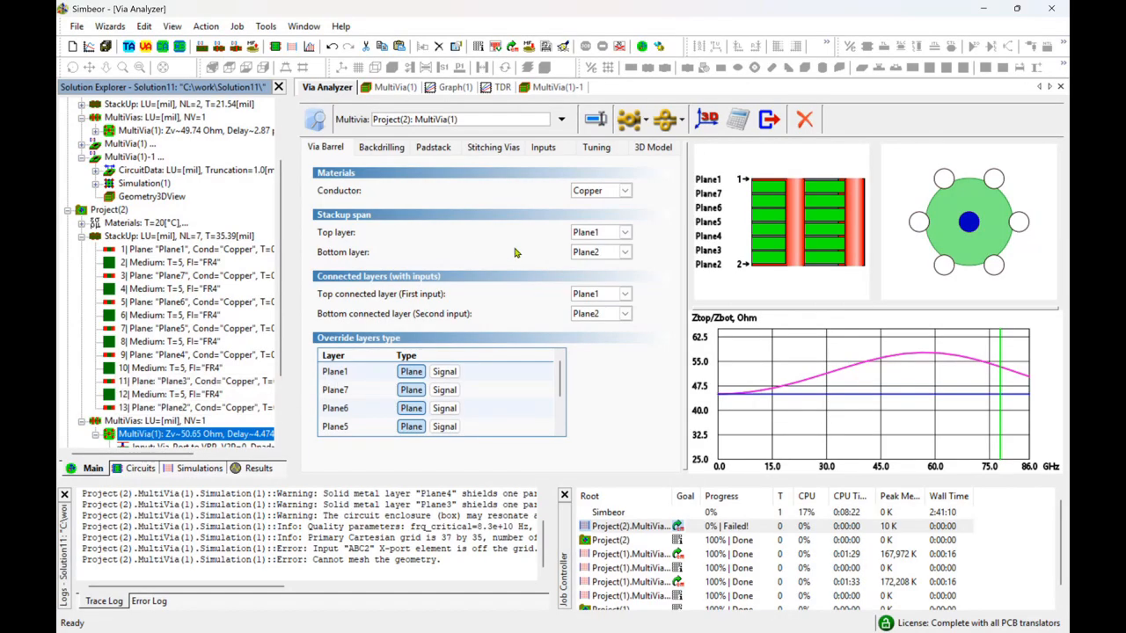
pyautogui.click(391, 148)
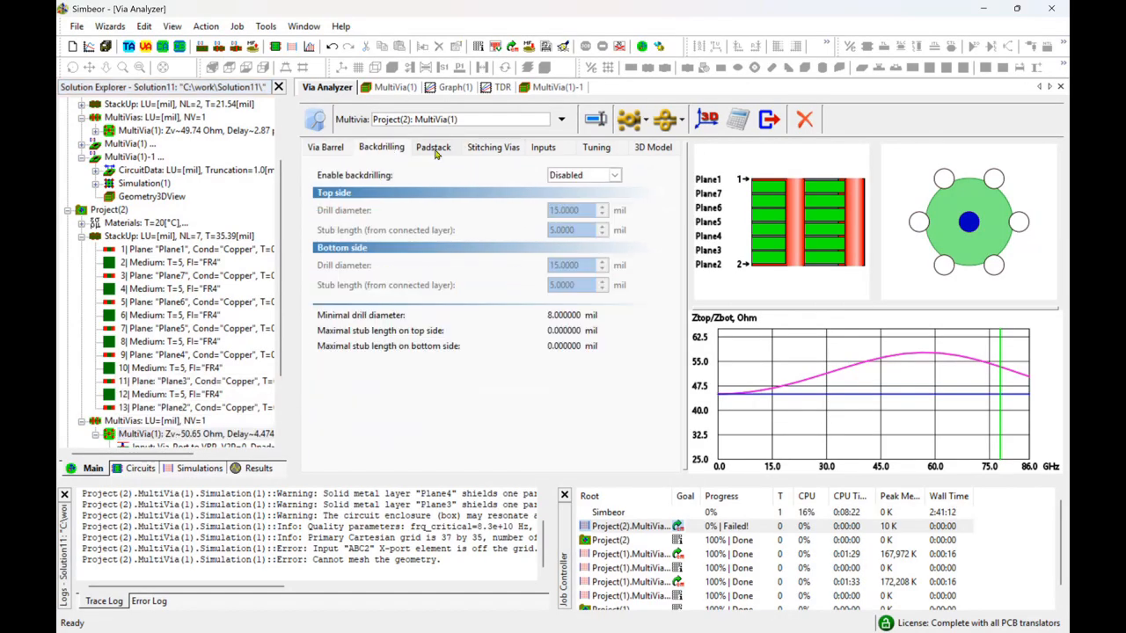
pyautogui.click(435, 151)
# Step: Set the stitching via pattern of Project(2)'s MultiVia(1) to Circle
pyautogui.click(464, 149)
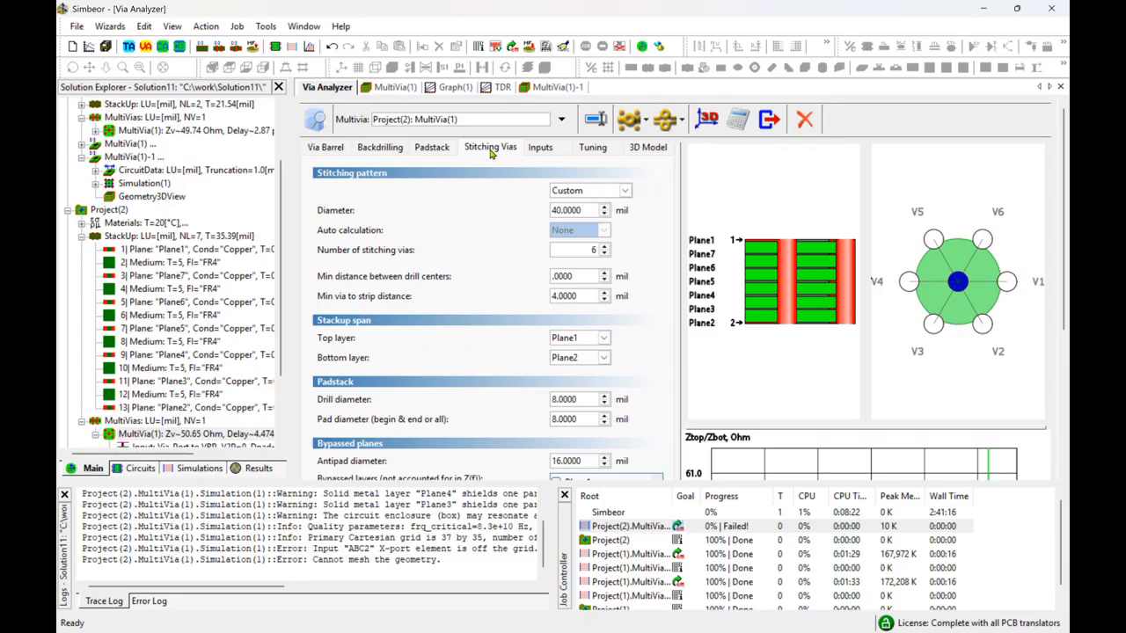
pyautogui.click(626, 191)
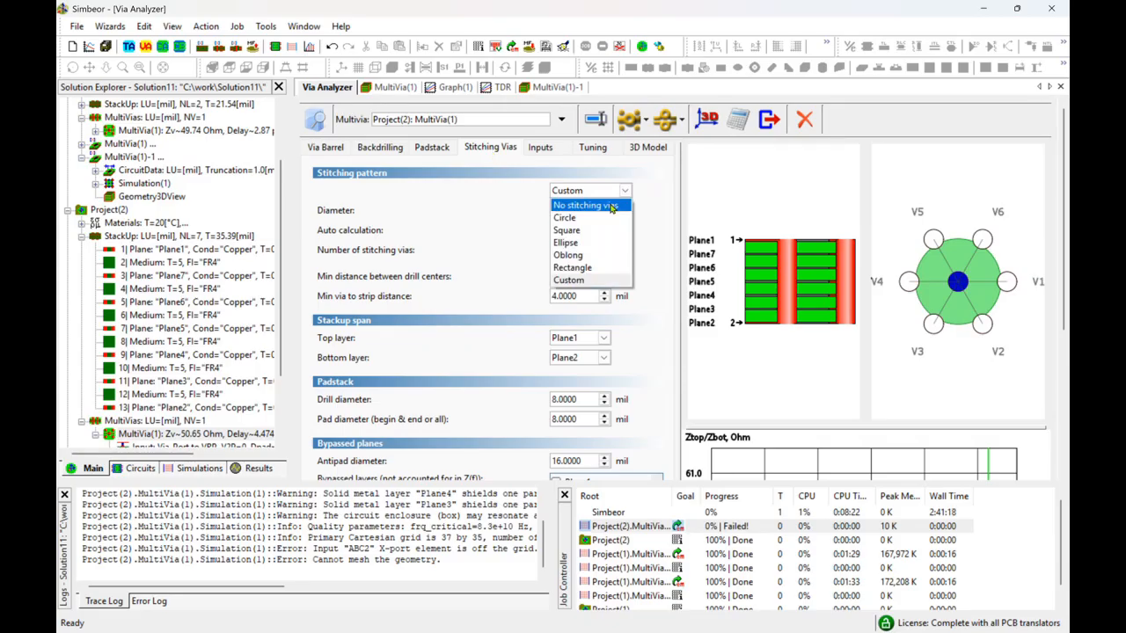
pyautogui.click(592, 217)
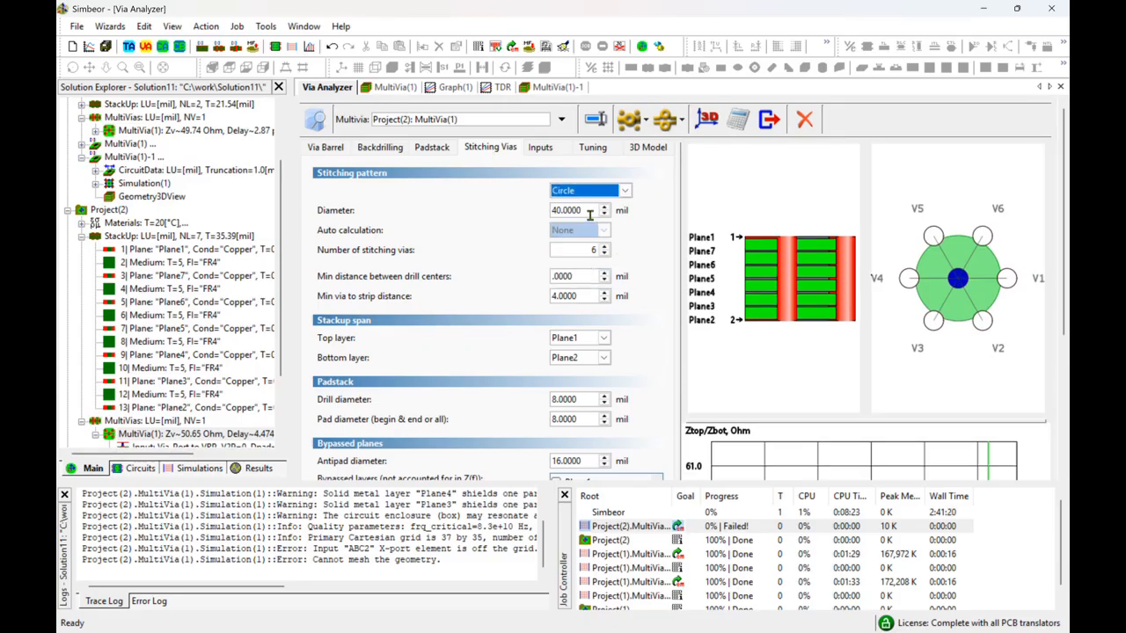
# Step: Check the inputs, tuning and solver settings of Project(2)'s MultiVia(1) and generate its 3D model for analysis
pyautogui.click(542, 149)
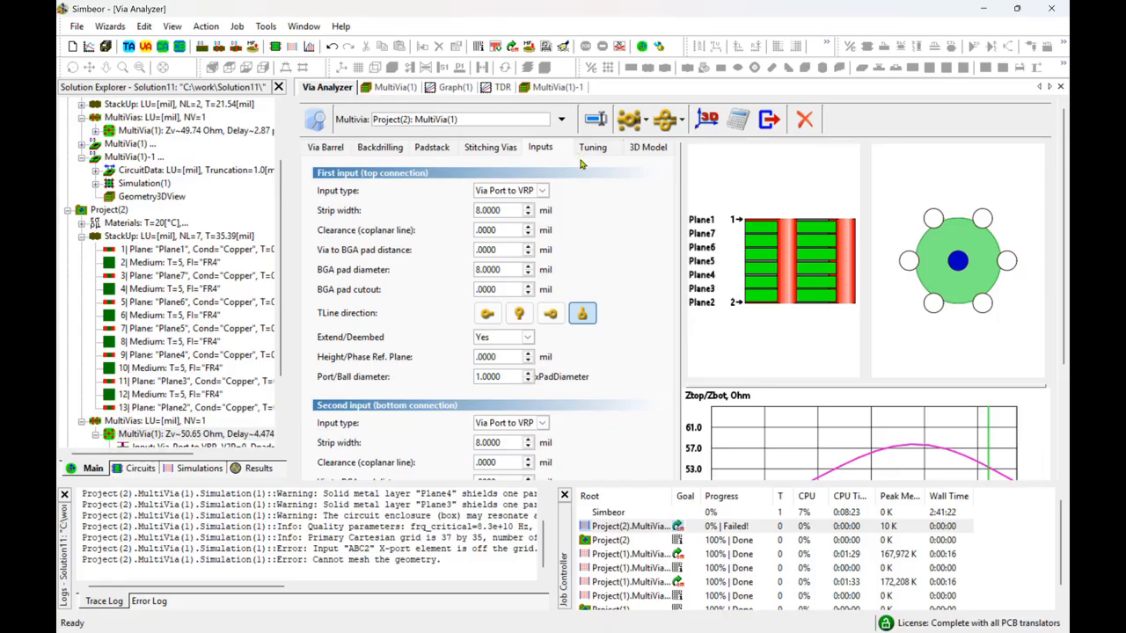
pyautogui.click(591, 155)
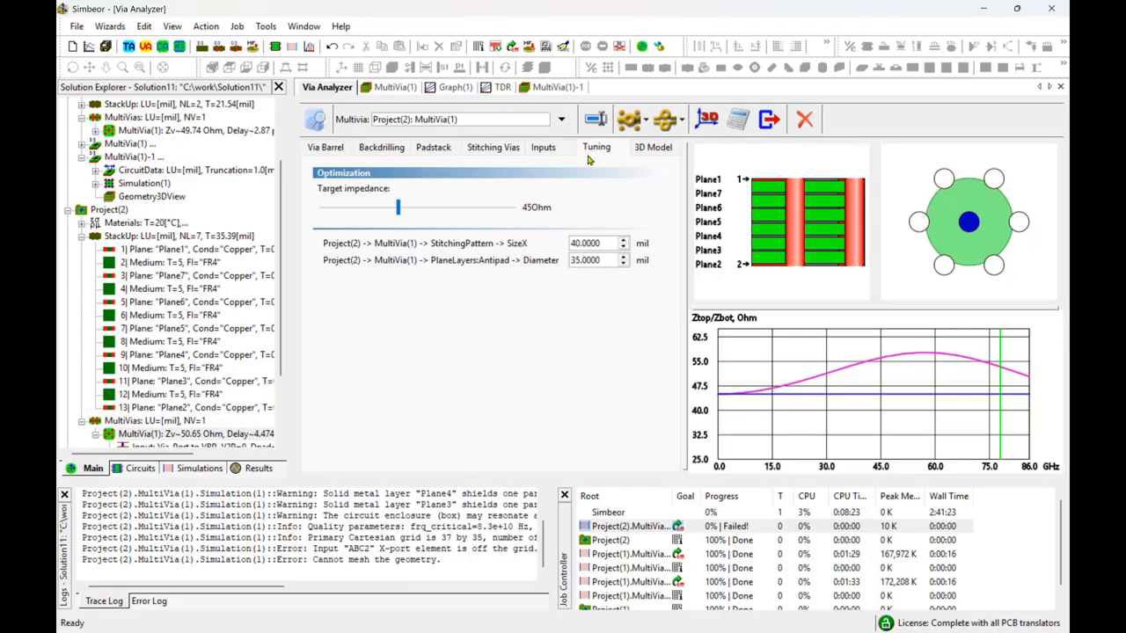
pyautogui.click(643, 156)
pyautogui.click(708, 121)
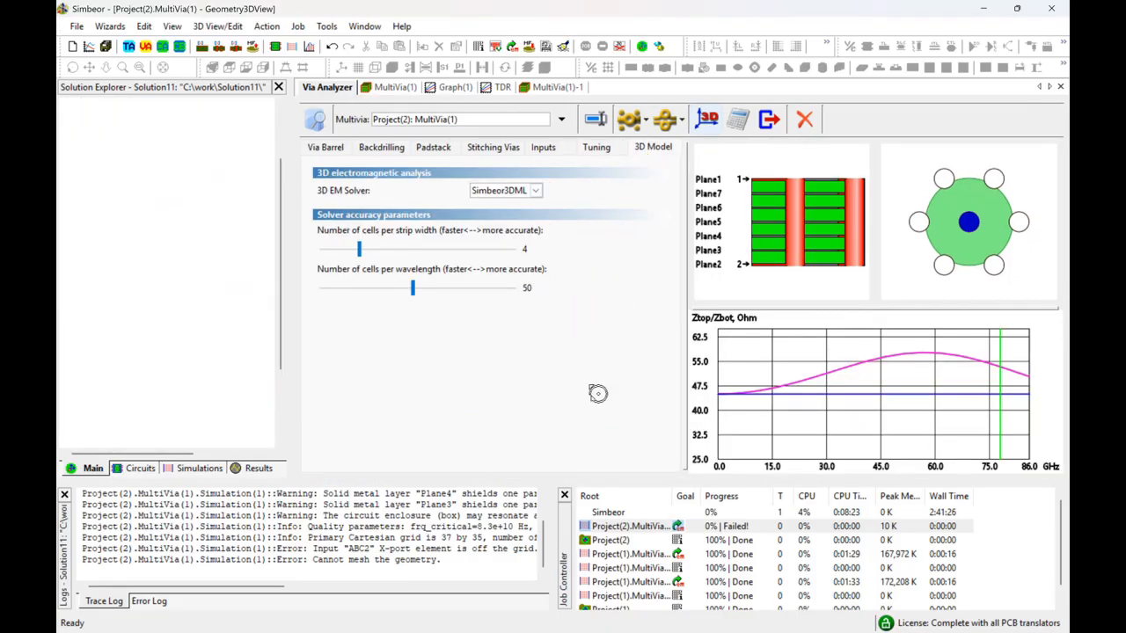
# Step: Create and run a Simbeor3DML simulation with an adaptive 0.01 to 83 GHz sweep, plotting the listed matrix elements 1,1 and 2,1
pyautogui.click(646, 478)
pyautogui.click(647, 478)
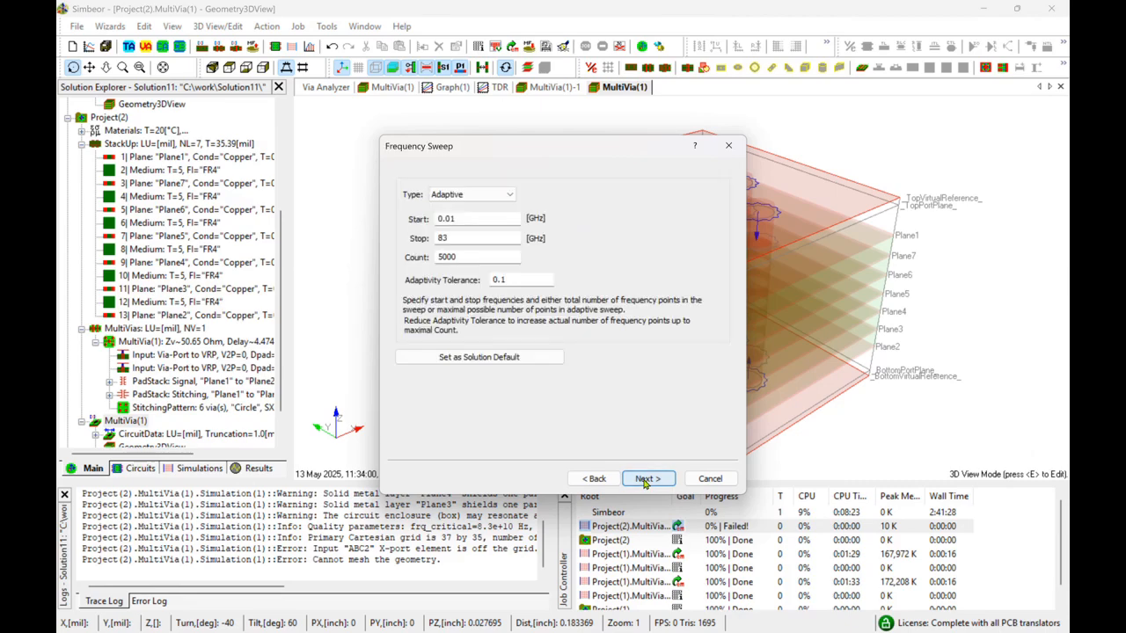
pyautogui.click(649, 479)
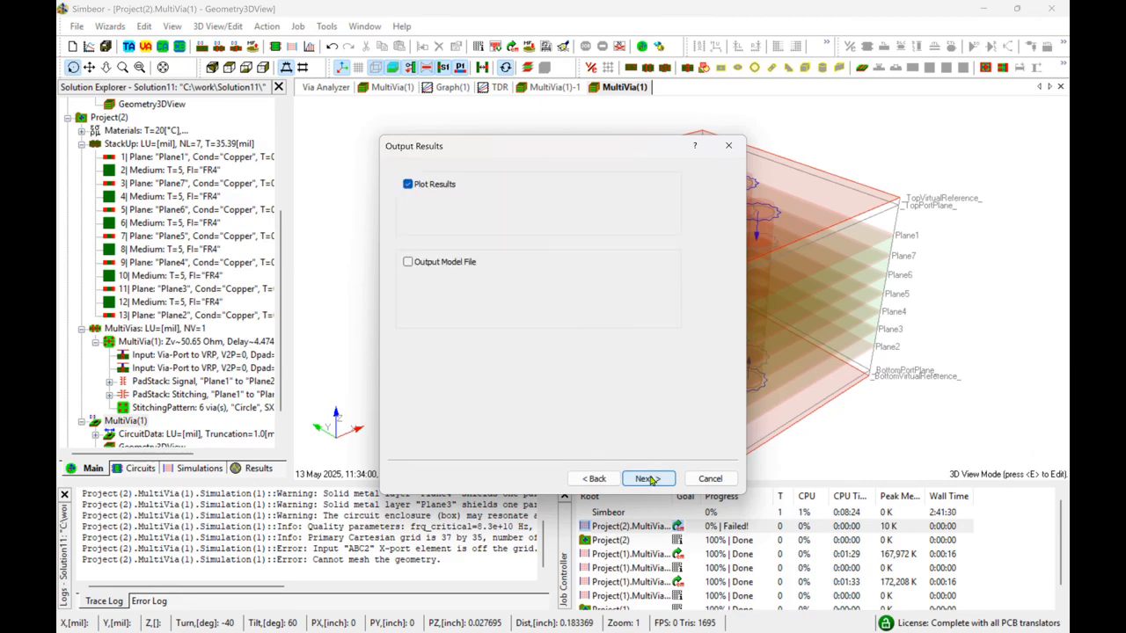
pyautogui.click(649, 479)
pyautogui.click(650, 478)
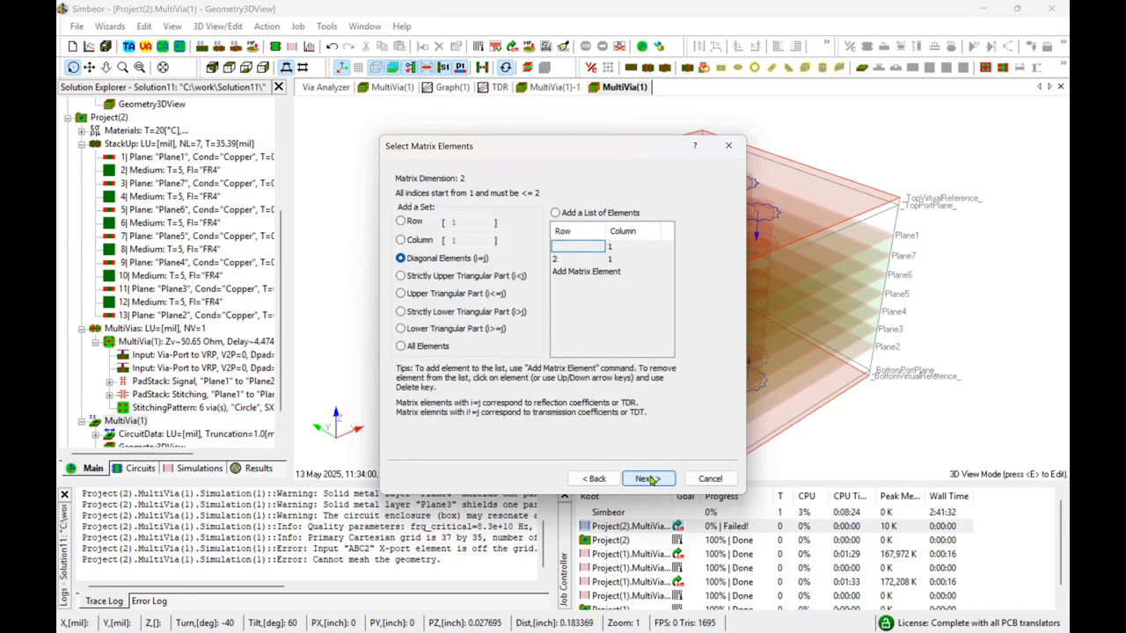
pyautogui.click(560, 212)
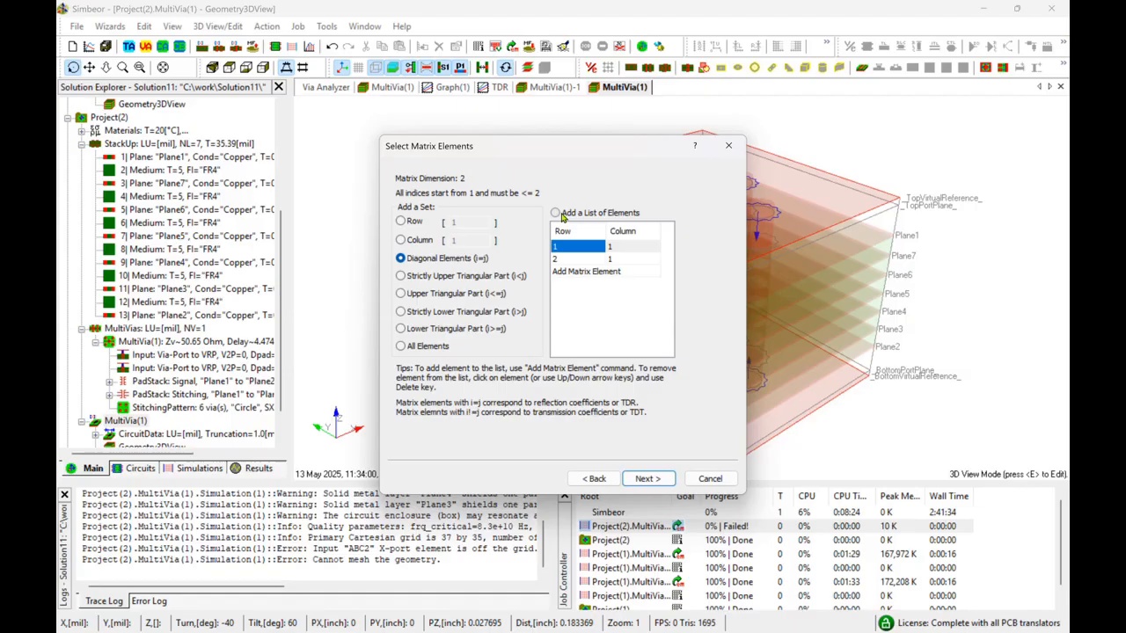
pyautogui.click(645, 478)
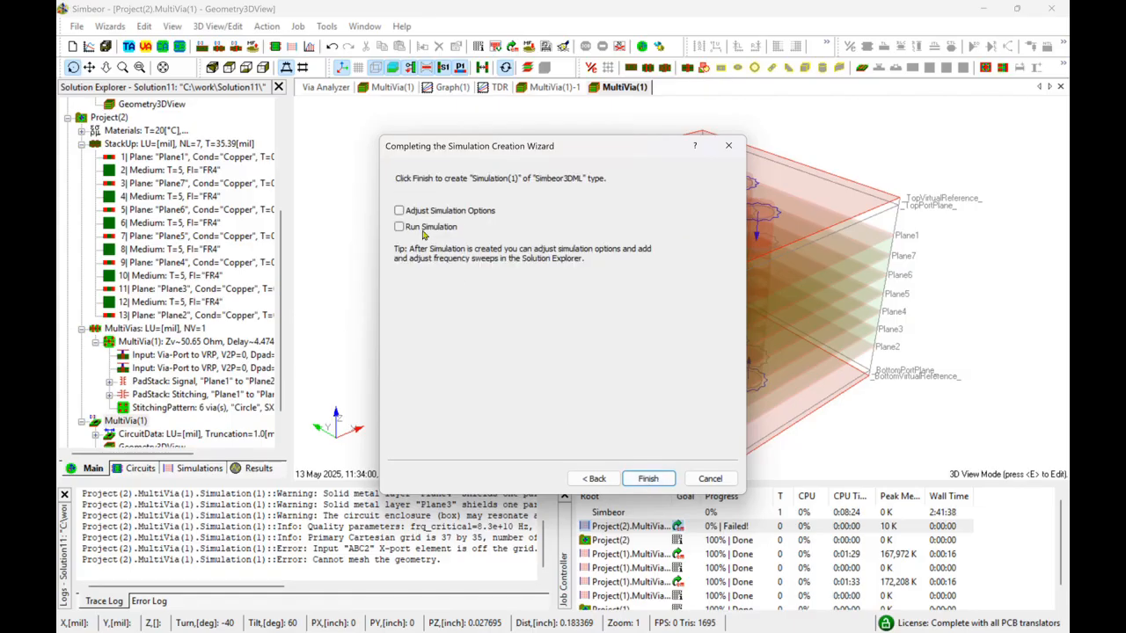
pyautogui.click(629, 477)
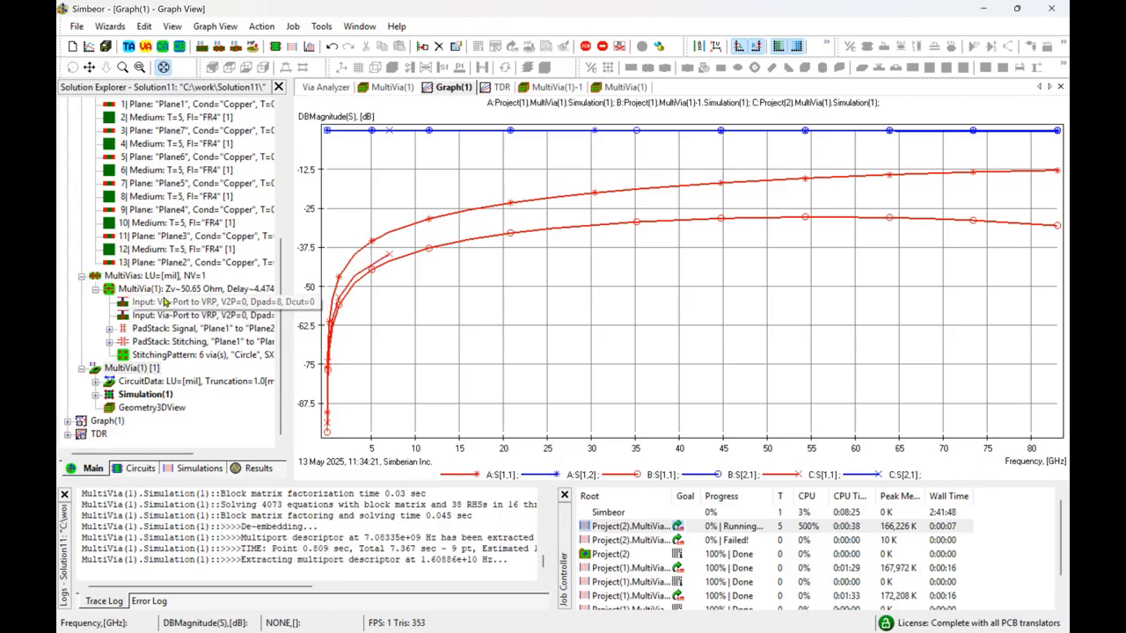
# Step: Examine the S-parameter curves in Graph(1) and the 3D geometry of Project(2)'s MultiVia(1) circuit
pyautogui.moveTo(434, 246)
pyautogui.mouseDown()
pyautogui.moveTo(573, 248)
pyautogui.moveTo(648, 232)
pyautogui.moveTo(968, 258)
pyautogui.mouseUp()
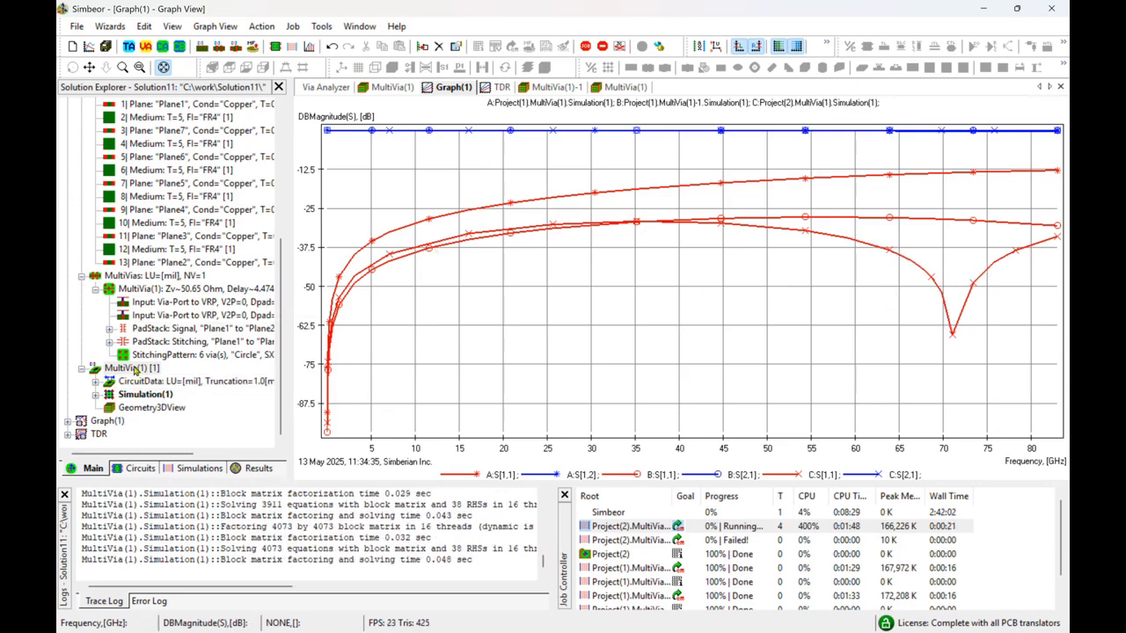
pyautogui.doubleClick(125, 367)
pyautogui.moveTo(835, 371); pyautogui.dragTo(763, 201)
pyautogui.moveTo(729, 616)
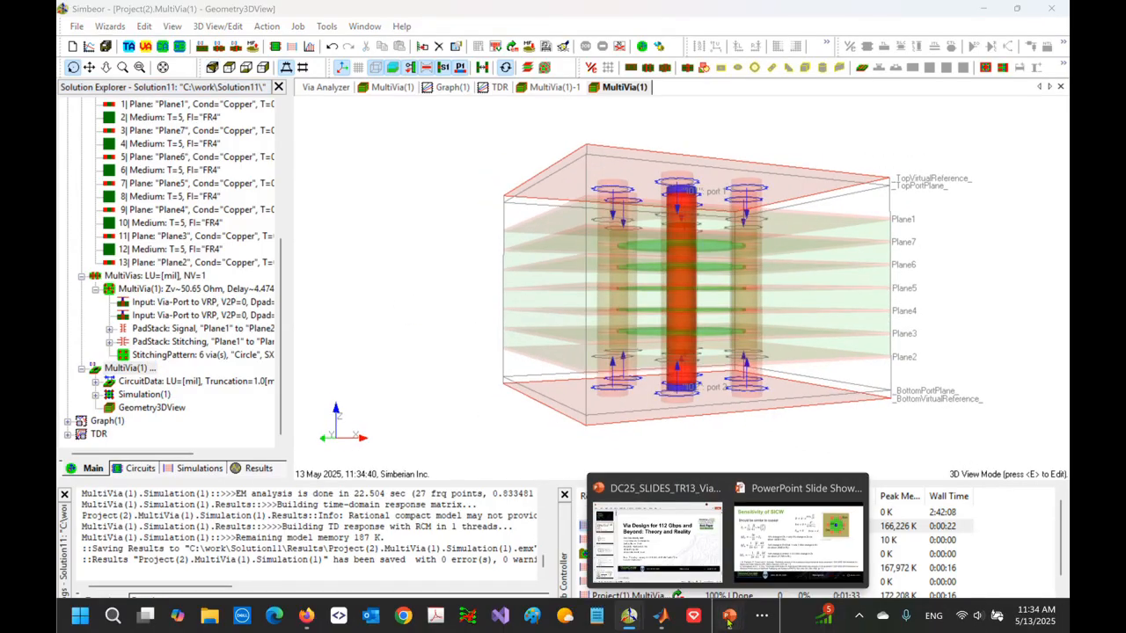
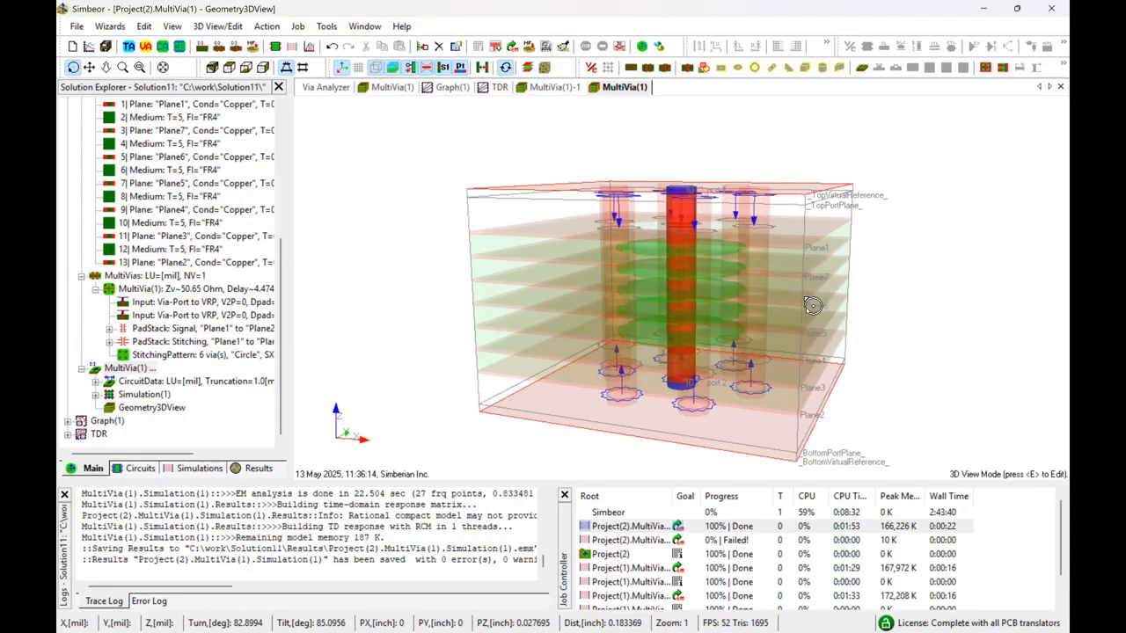
# Step: Collapse Project(2)'s StackUp and MultiVias branches and inspect the seven-plane via model from above
pyautogui.scroll(5, 286, 259)
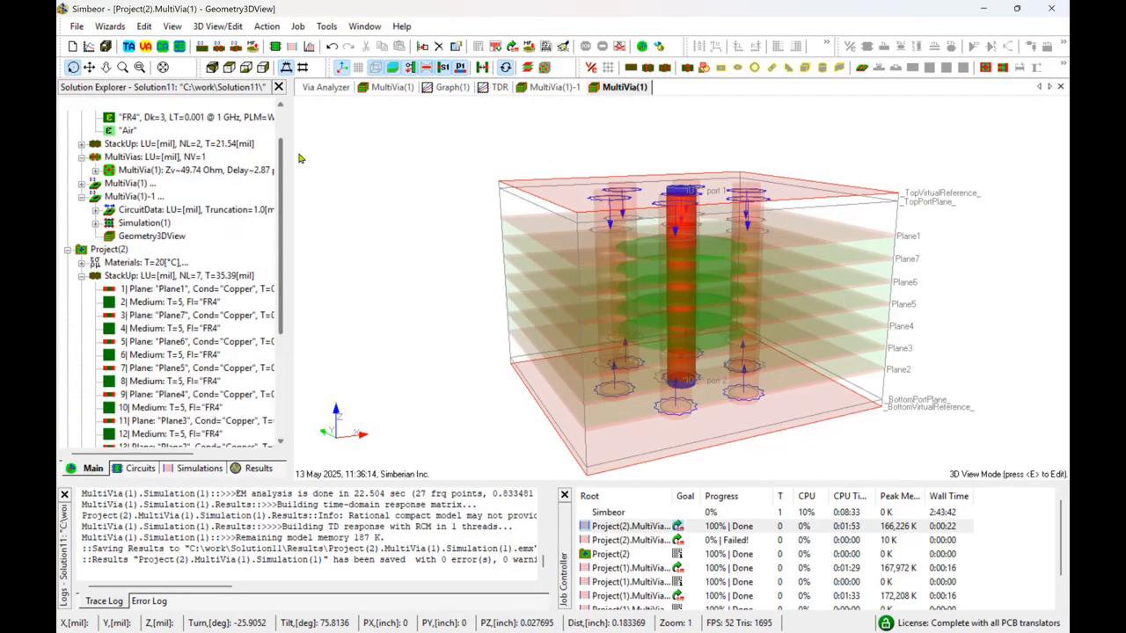
pyautogui.click(82, 302)
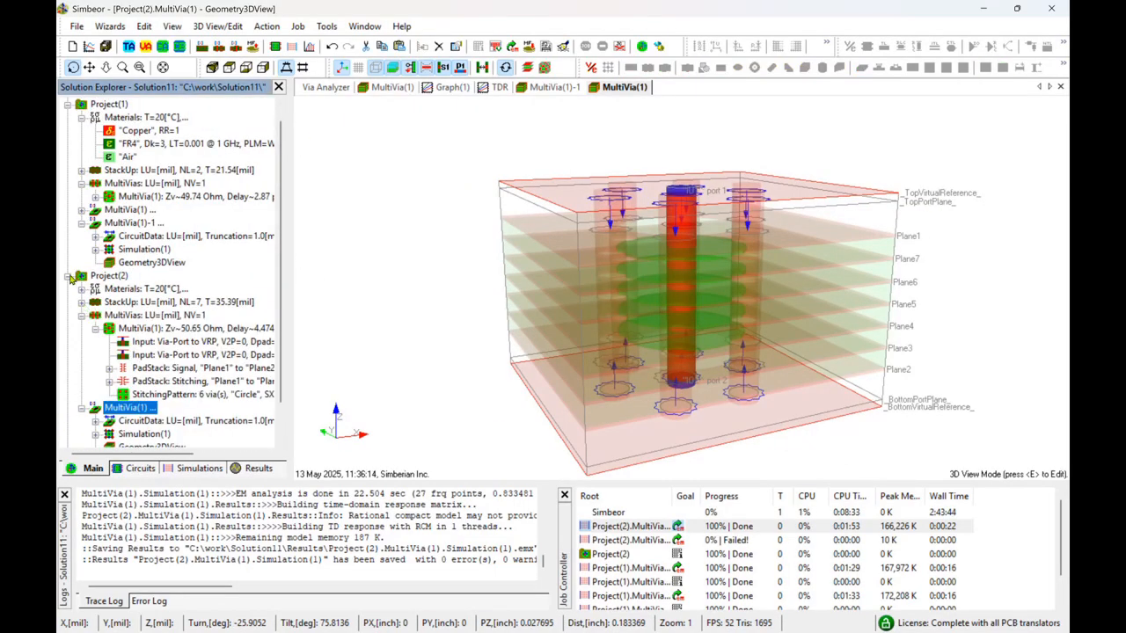
pyautogui.click(81, 316)
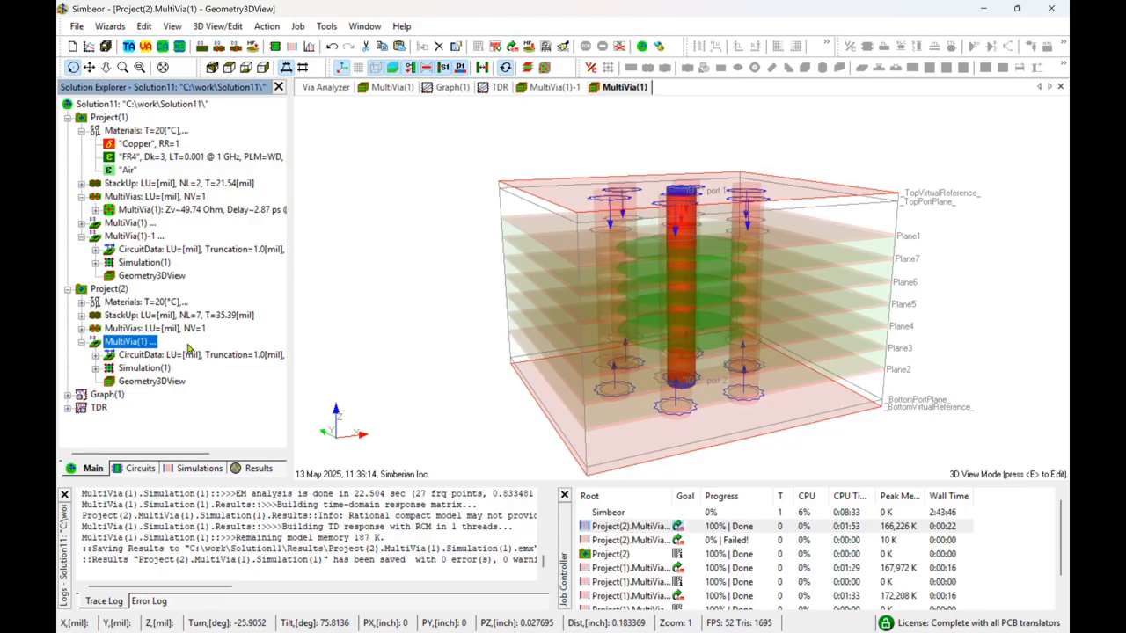
pyautogui.moveTo(686, 286); pyautogui.dragTo(686, 335)
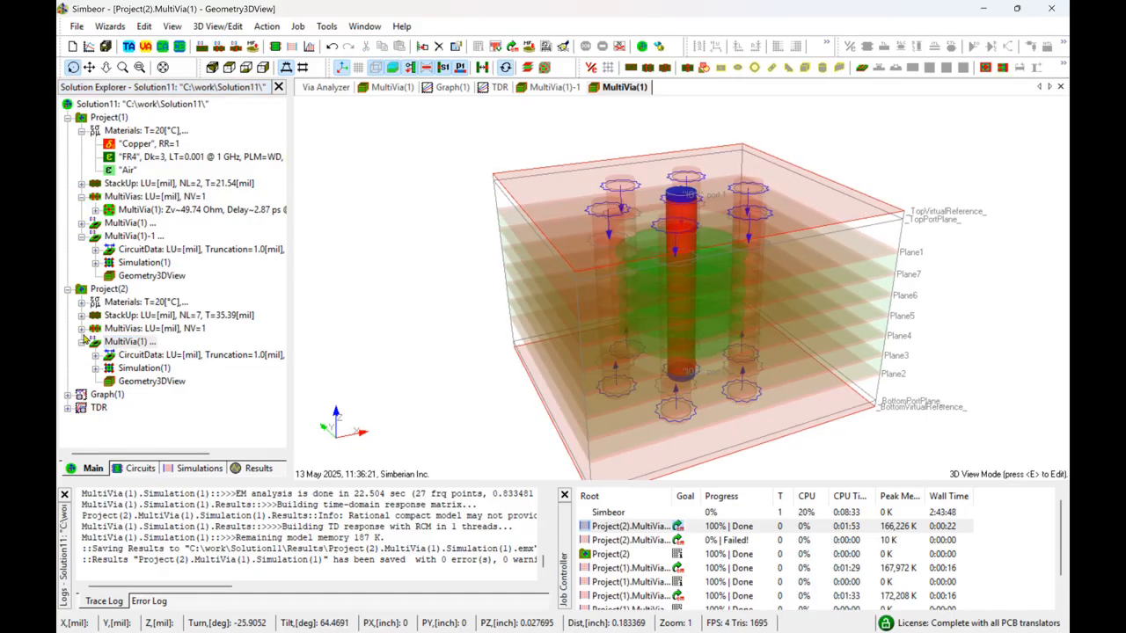
# Step: Reopen Project(2)'s MultiVia(1) in the Via Analyzer and set the via barrel's bottom layer to Plane6
pyautogui.click(81, 329)
pyautogui.doubleClick(148, 343)
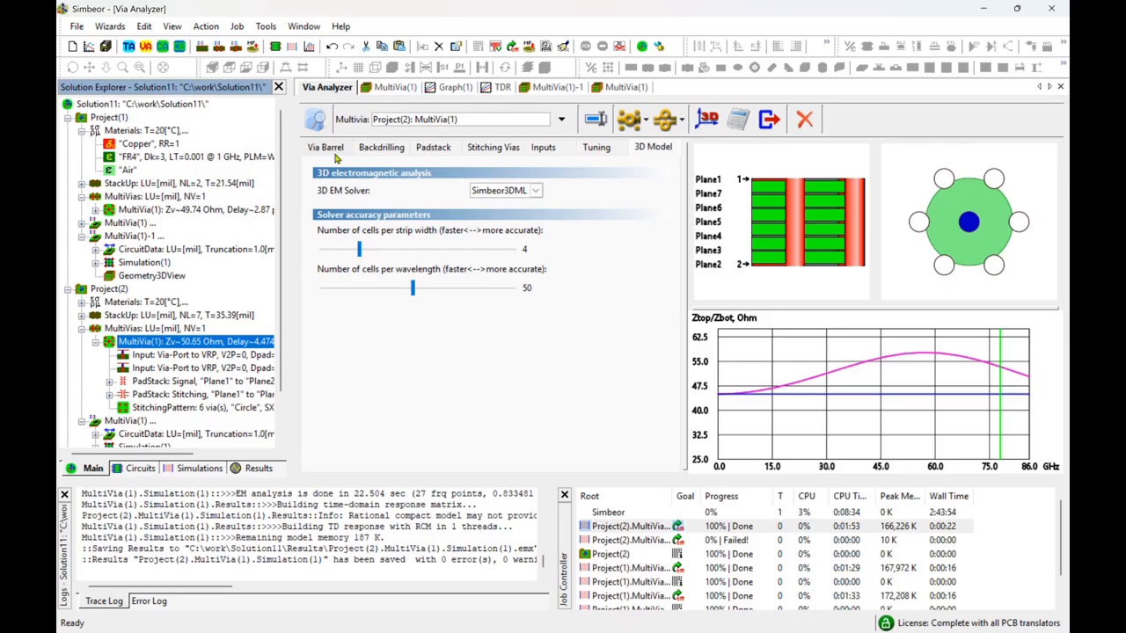
pyautogui.click(327, 148)
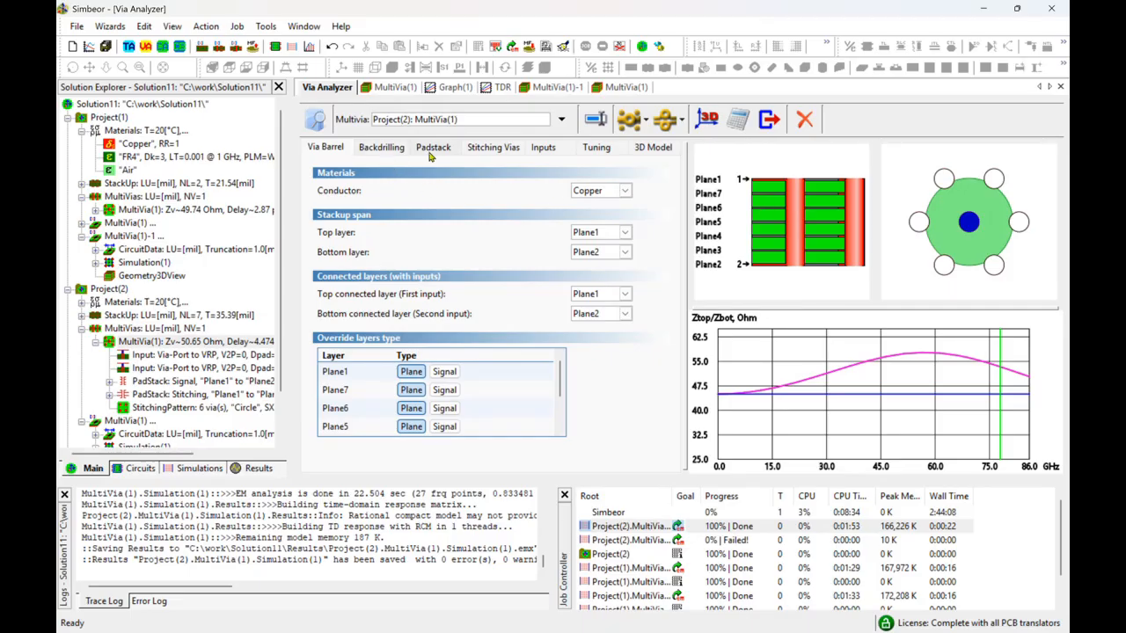
pyautogui.click(625, 252)
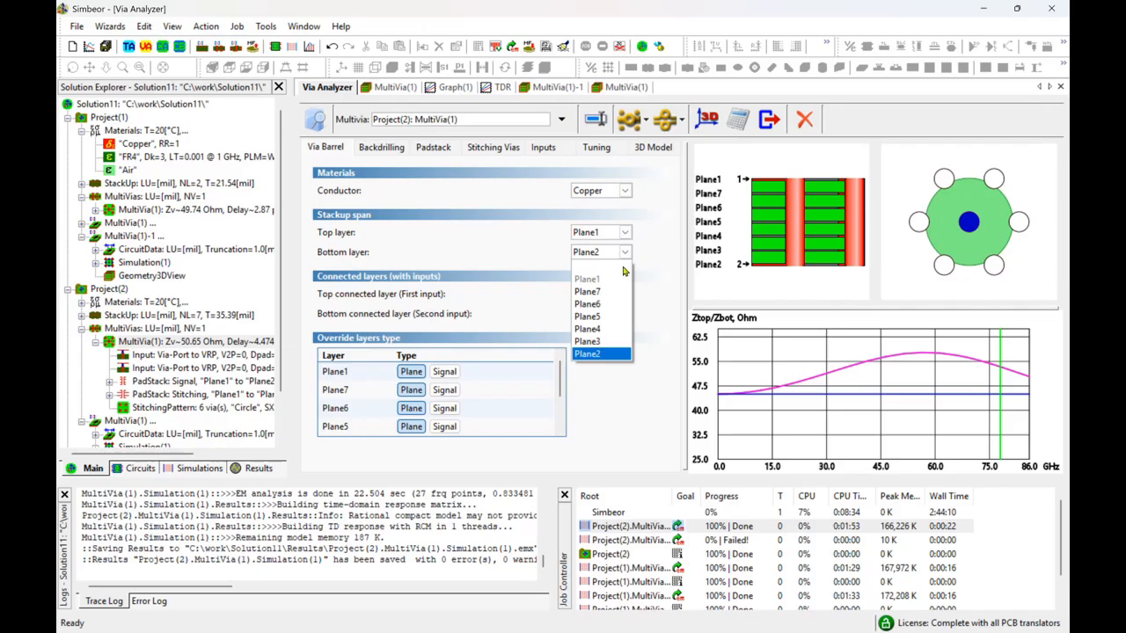
pyautogui.click(611, 306)
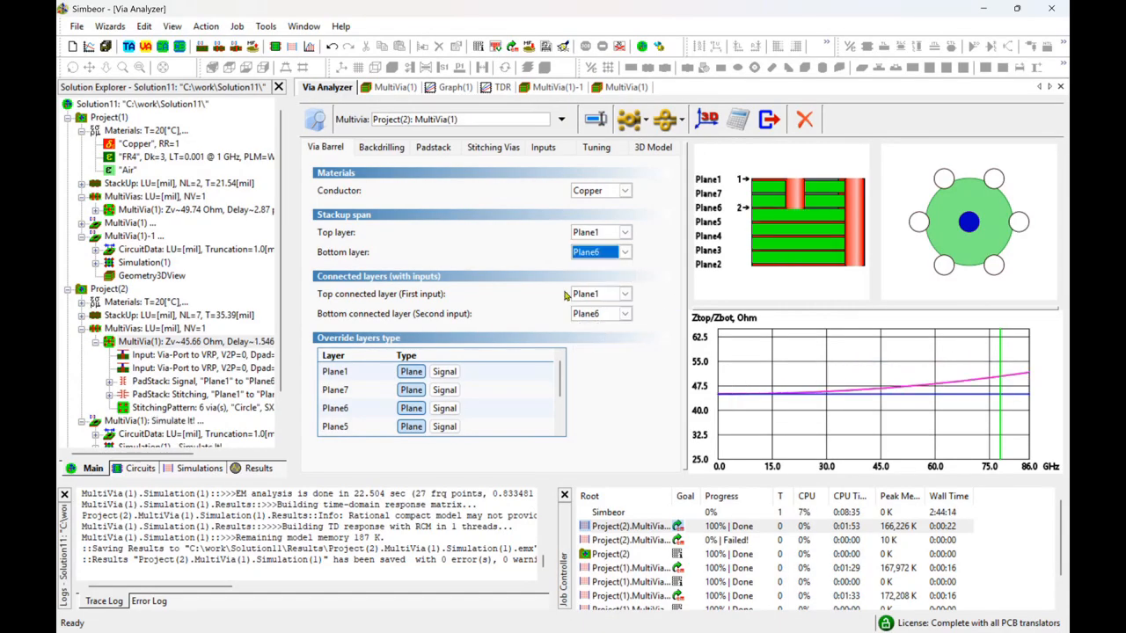
# Step: Enable individual 35 mil circular antipads on Plane5 and Plane4 in the advanced padstack editor
pyautogui.click(429, 150)
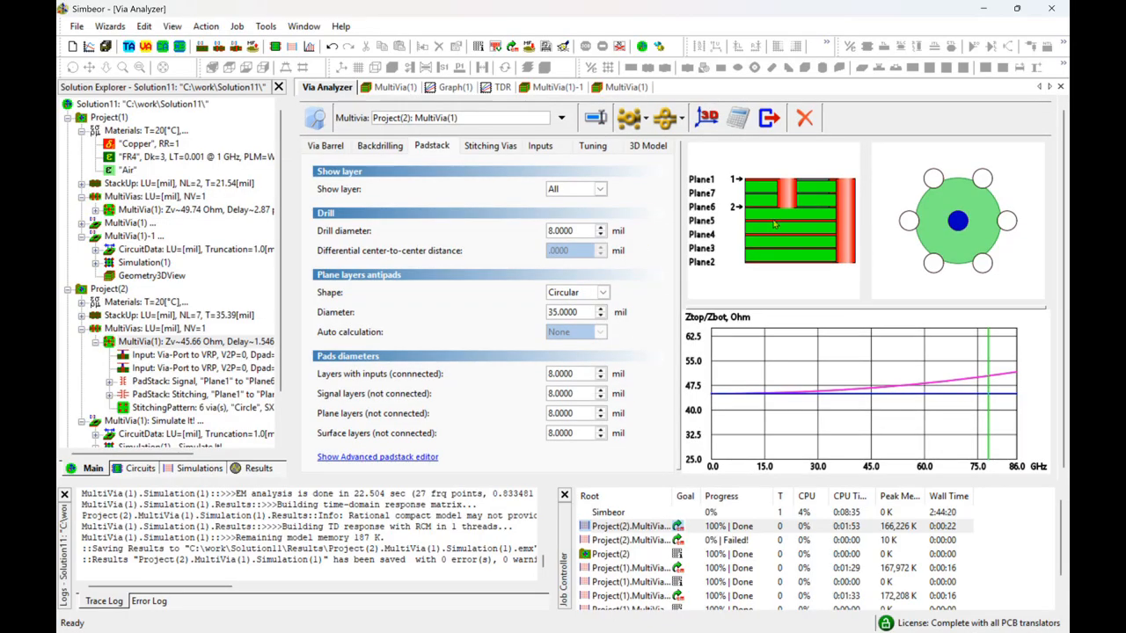
pyautogui.click(420, 457)
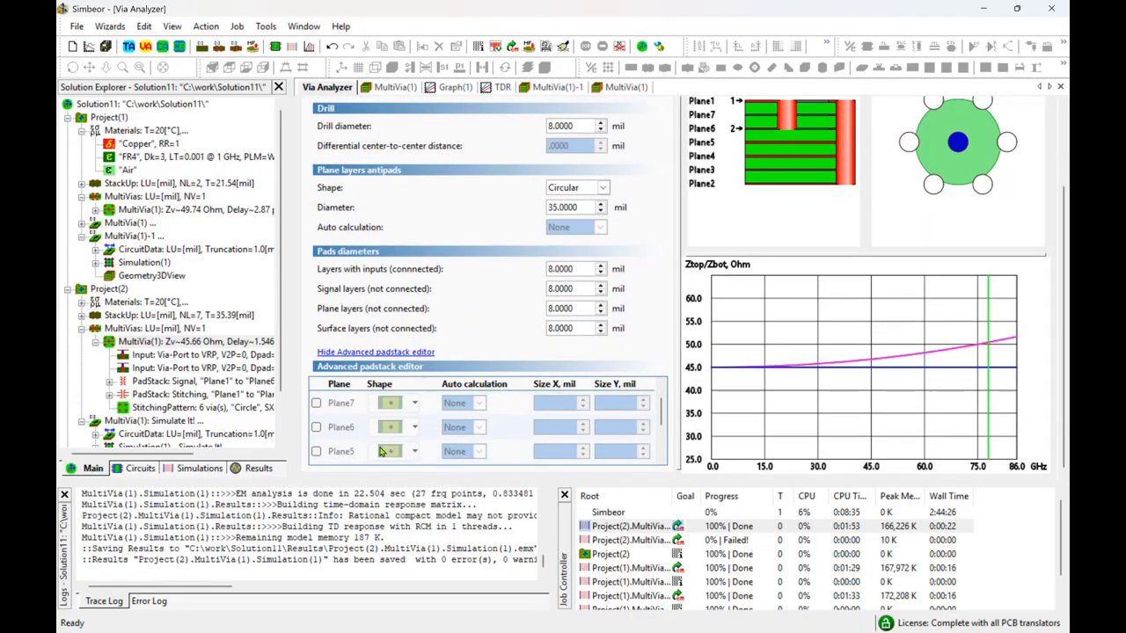
pyautogui.scroll(-1, 361, 447)
pyautogui.click(316, 427)
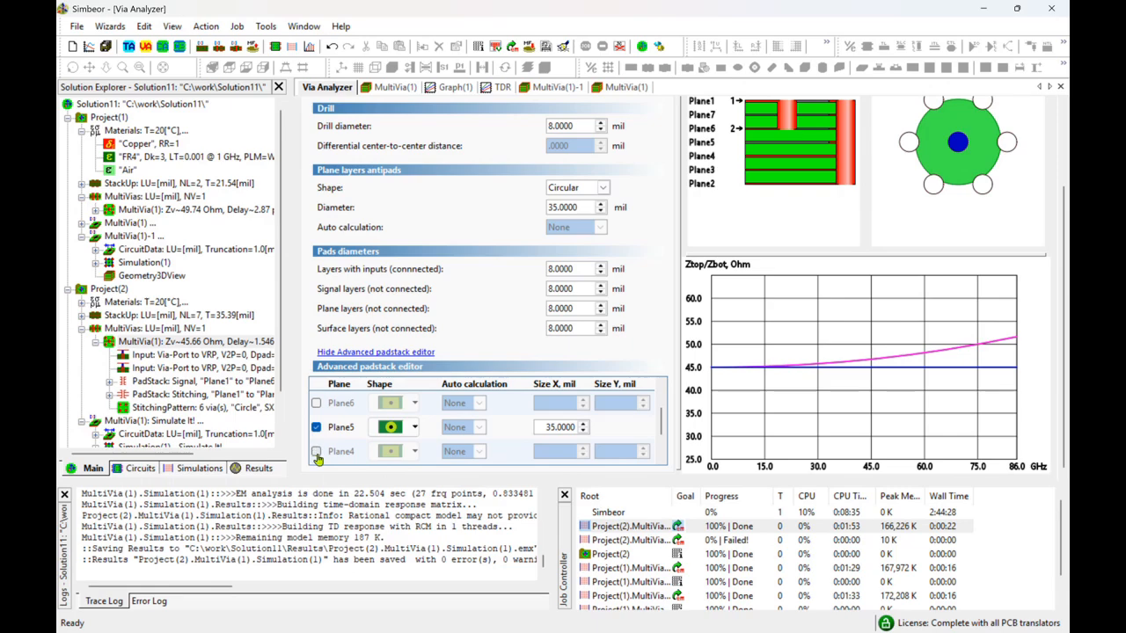
pyautogui.click(315, 452)
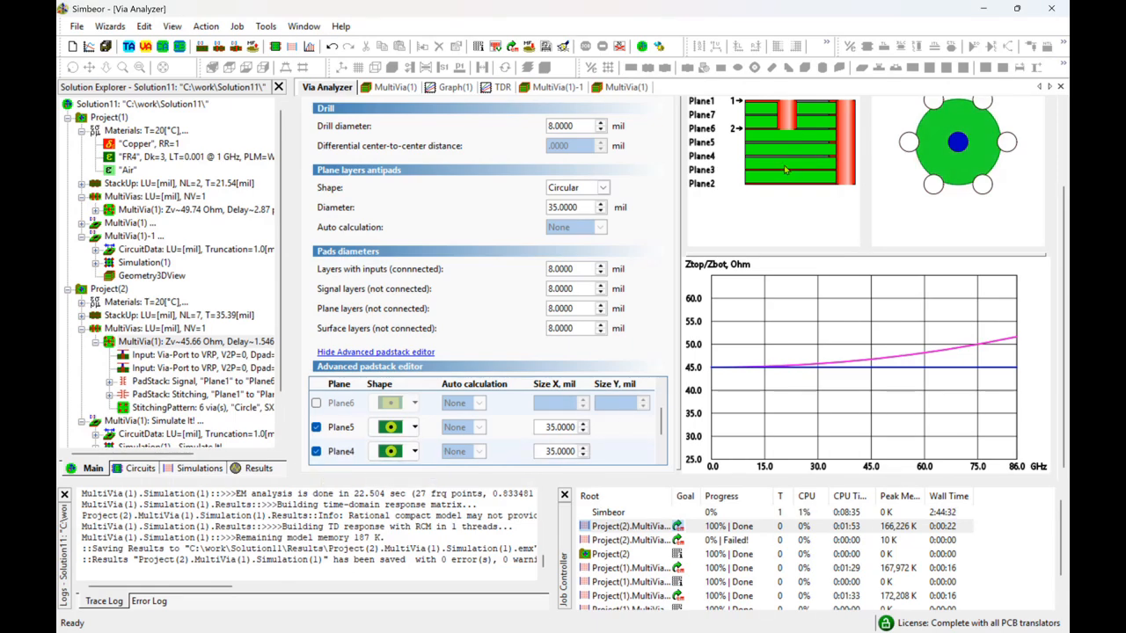
pyautogui.scroll(3, 782, 280)
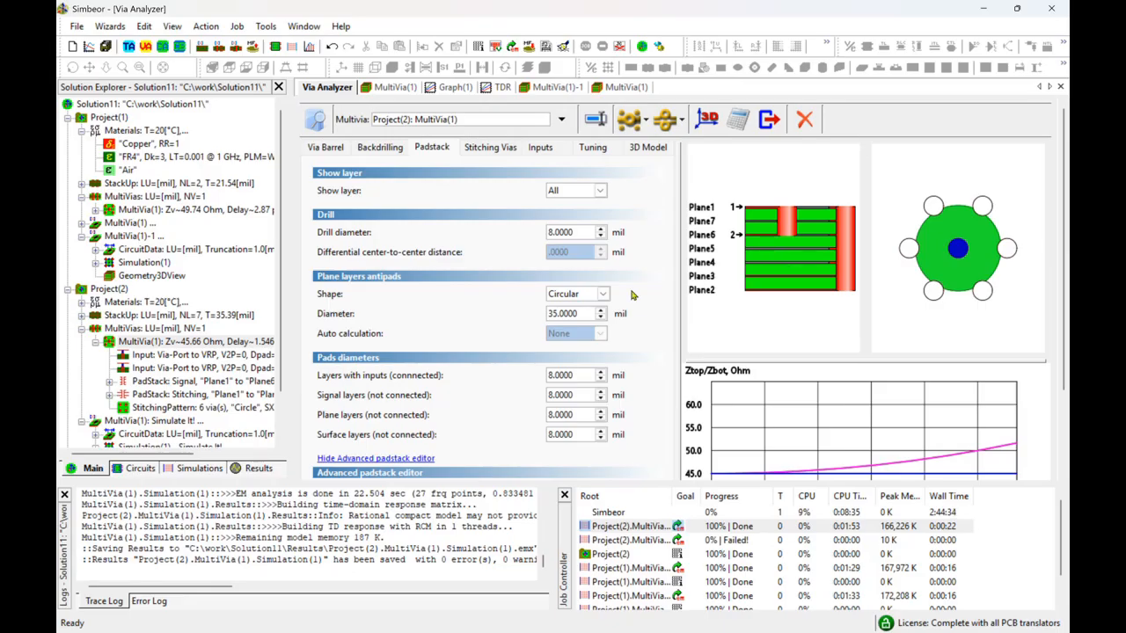
# Step: Review the stitching via settings and set MultiVia(1)'s second (bottom) input type to TLine
pyautogui.click(480, 148)
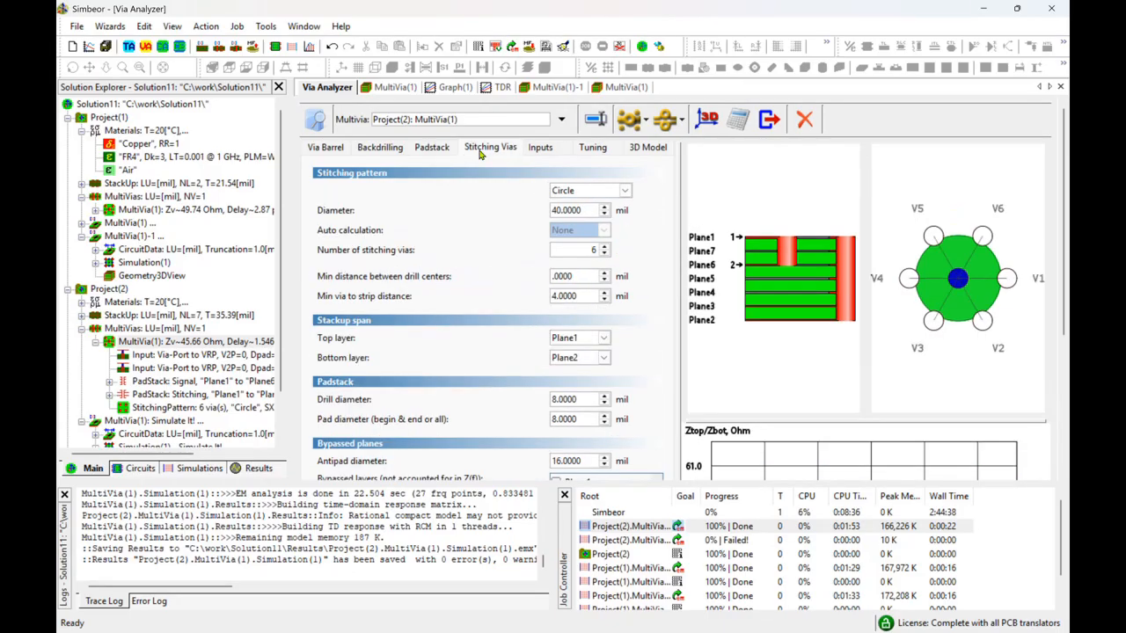
pyautogui.scroll(-3, 640, 284)
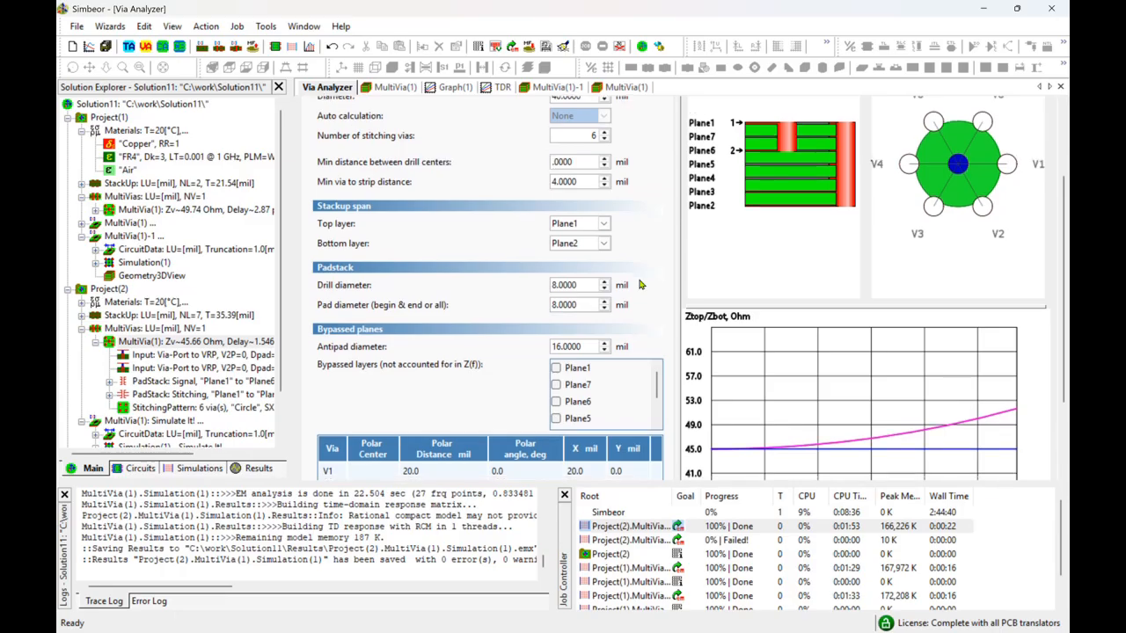
pyautogui.scroll(3, 572, 308)
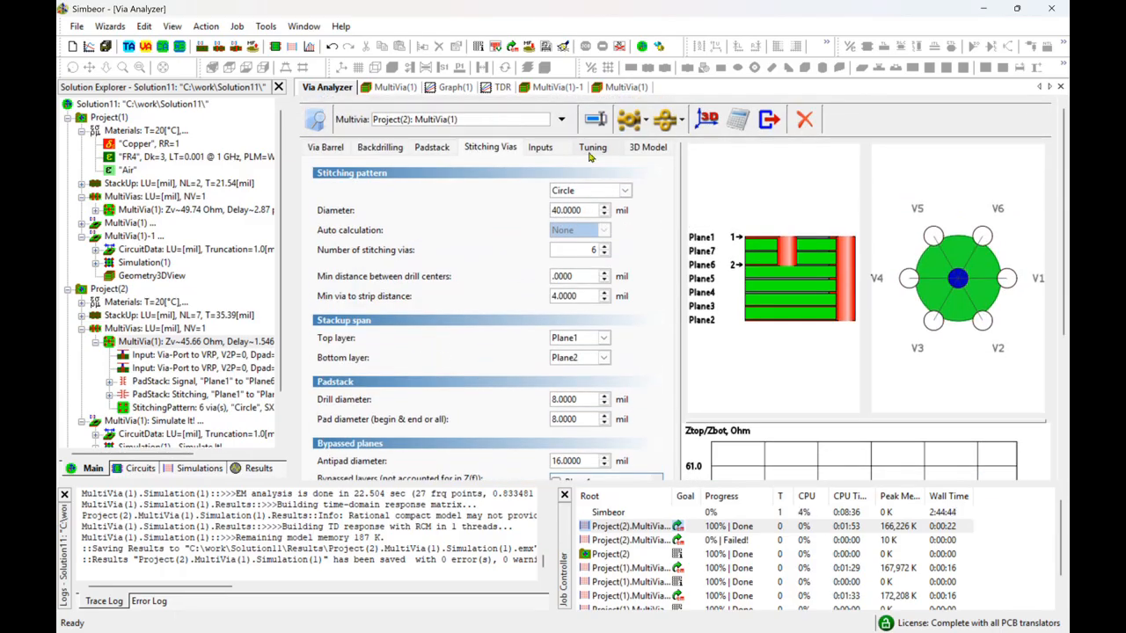
pyautogui.click(542, 150)
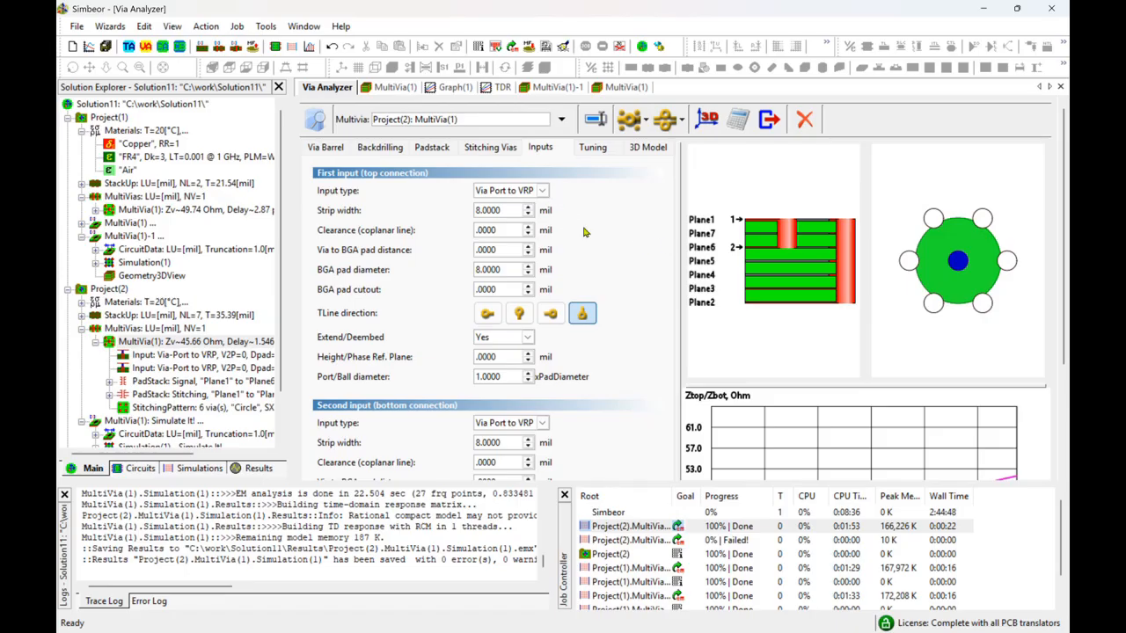
pyautogui.scroll(-2, 556, 242)
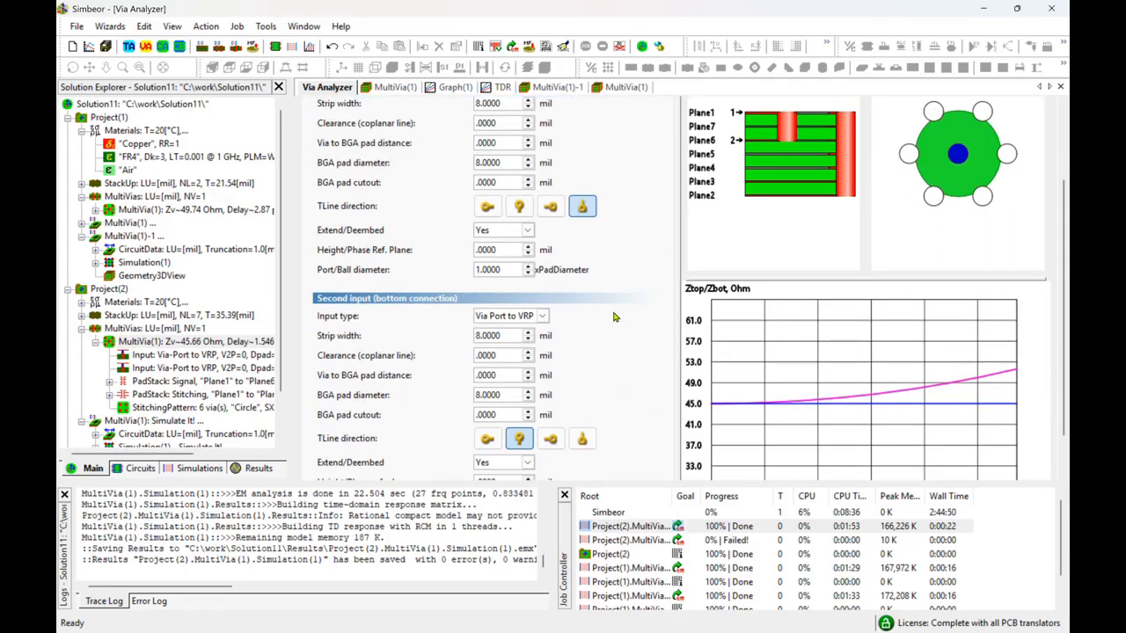
pyautogui.click(511, 309)
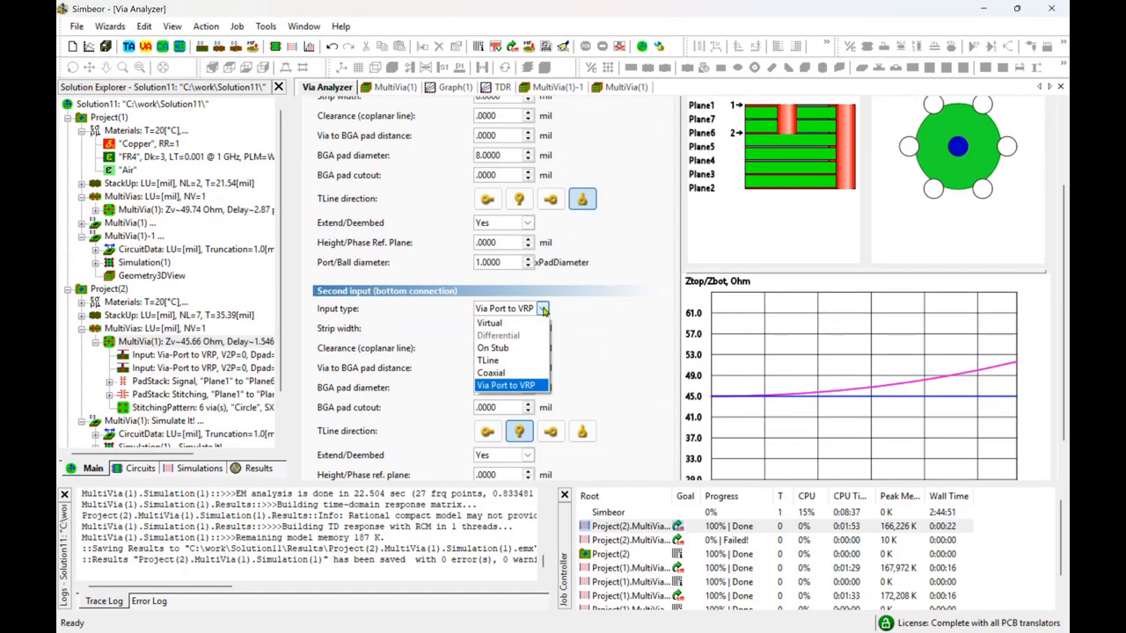
pyautogui.click(519, 360)
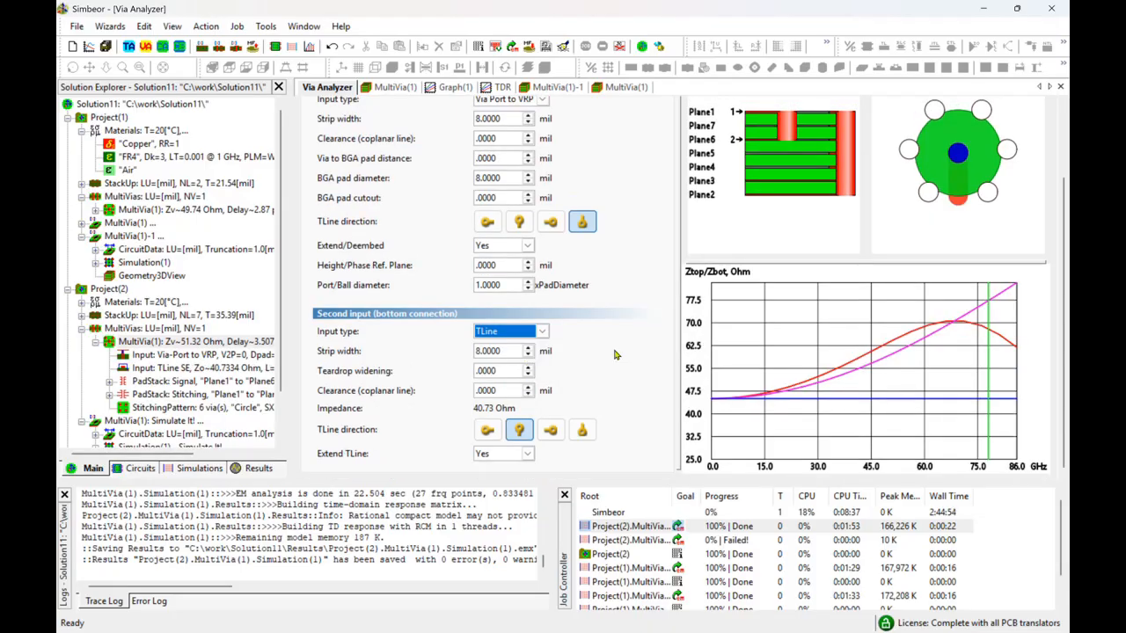
# Step: Set the second input's strip width to 7.0 mil and review the resulting impedance curves
pyautogui.scroll(2, 616, 353)
pyautogui.click(490, 148)
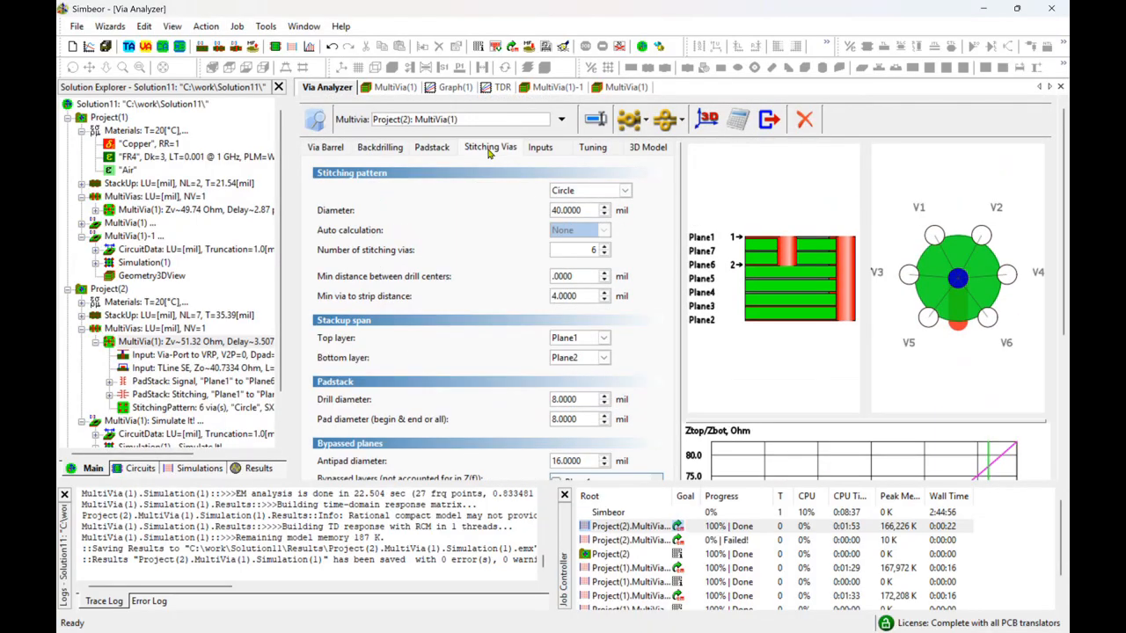
pyautogui.click(543, 148)
pyautogui.scroll(-2, 610, 222)
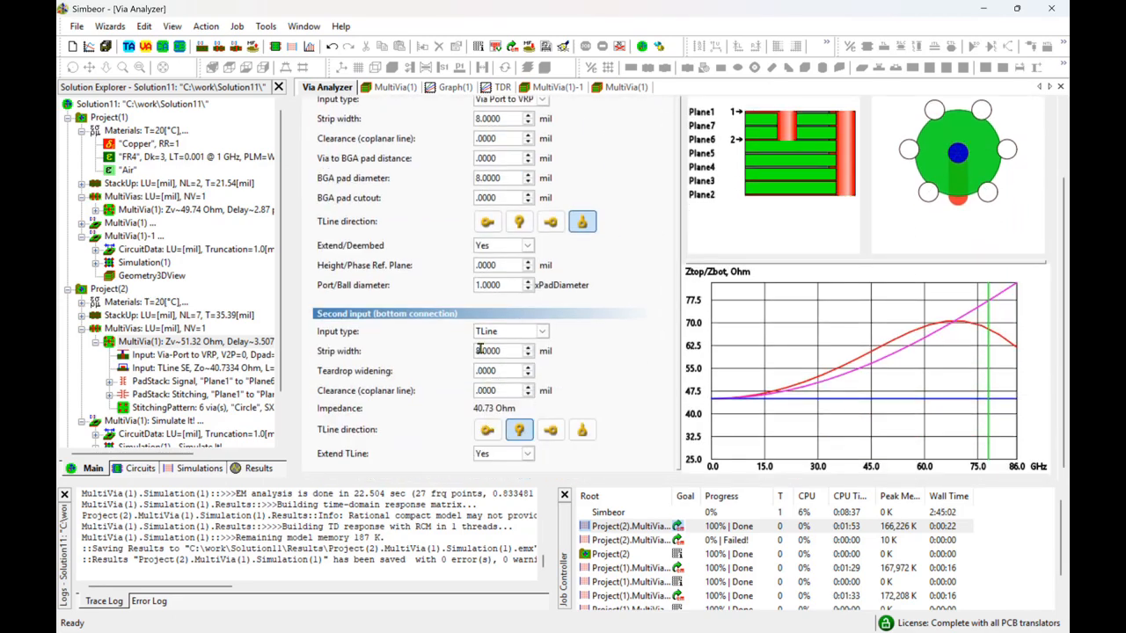
pyautogui.click(479, 350)
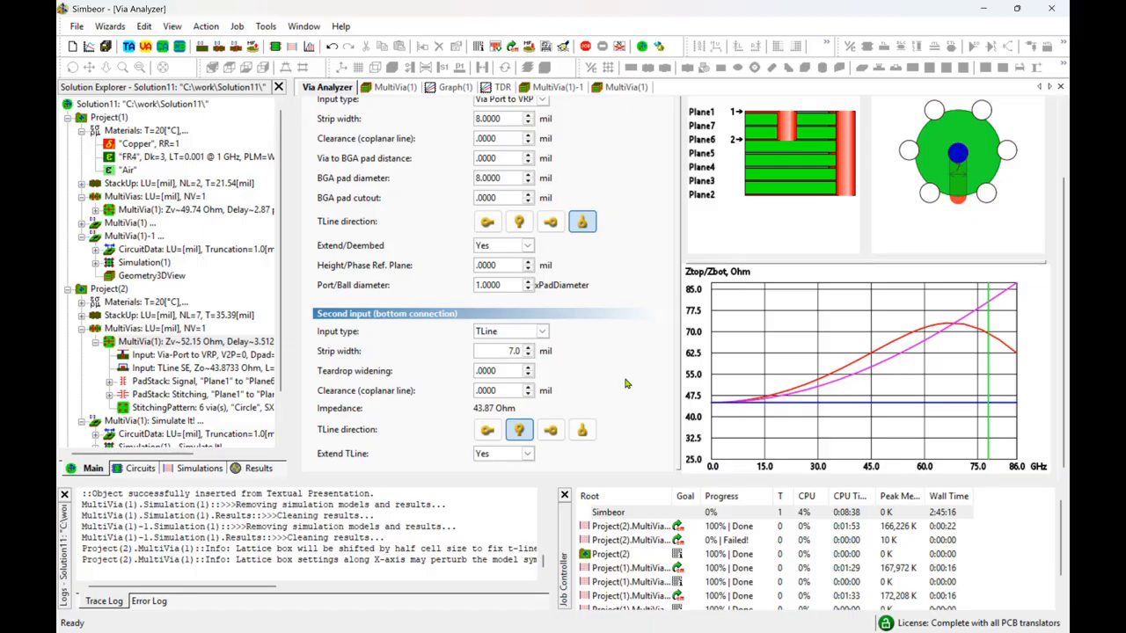
pyautogui.scroll(1, 604, 347)
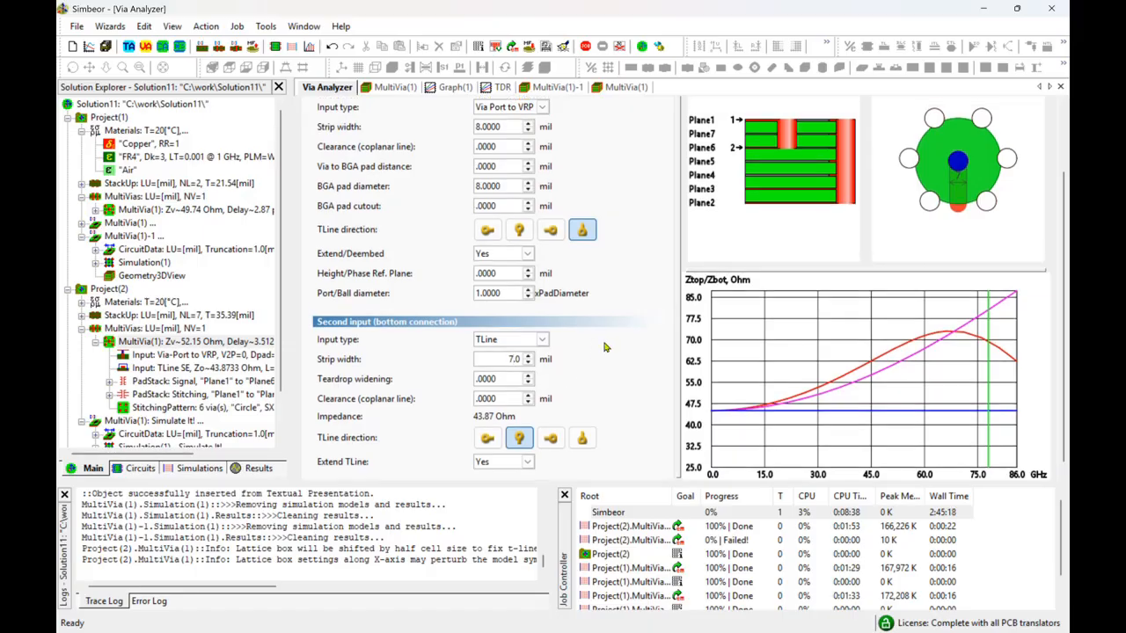
pyautogui.scroll(3, 604, 348)
pyautogui.scroll(-3, 778, 390)
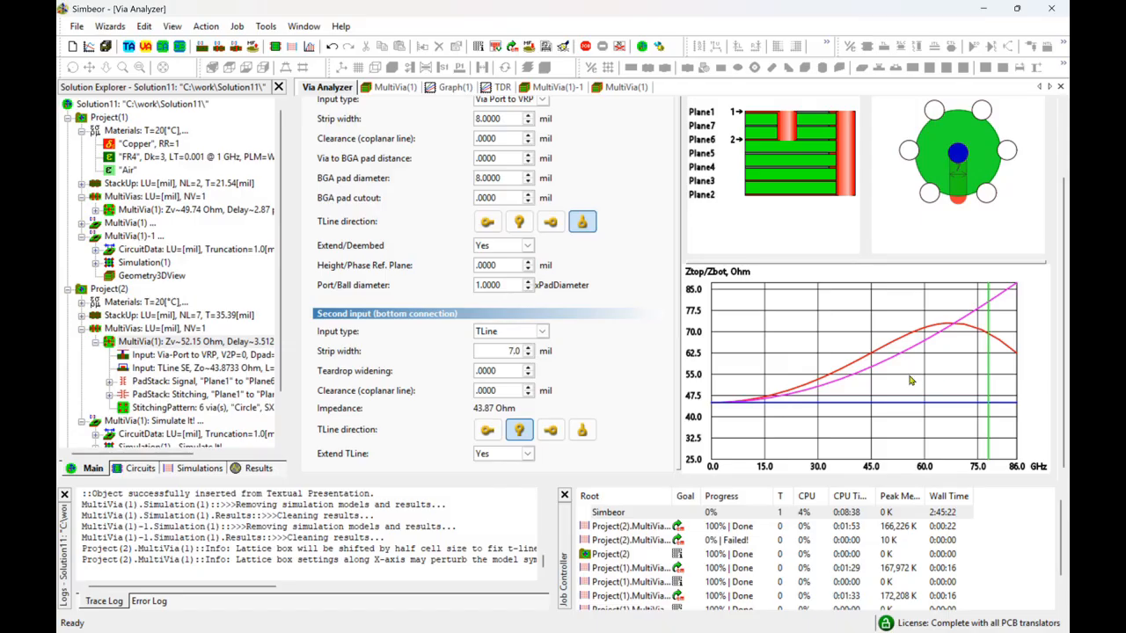
pyautogui.scroll(3, 607, 365)
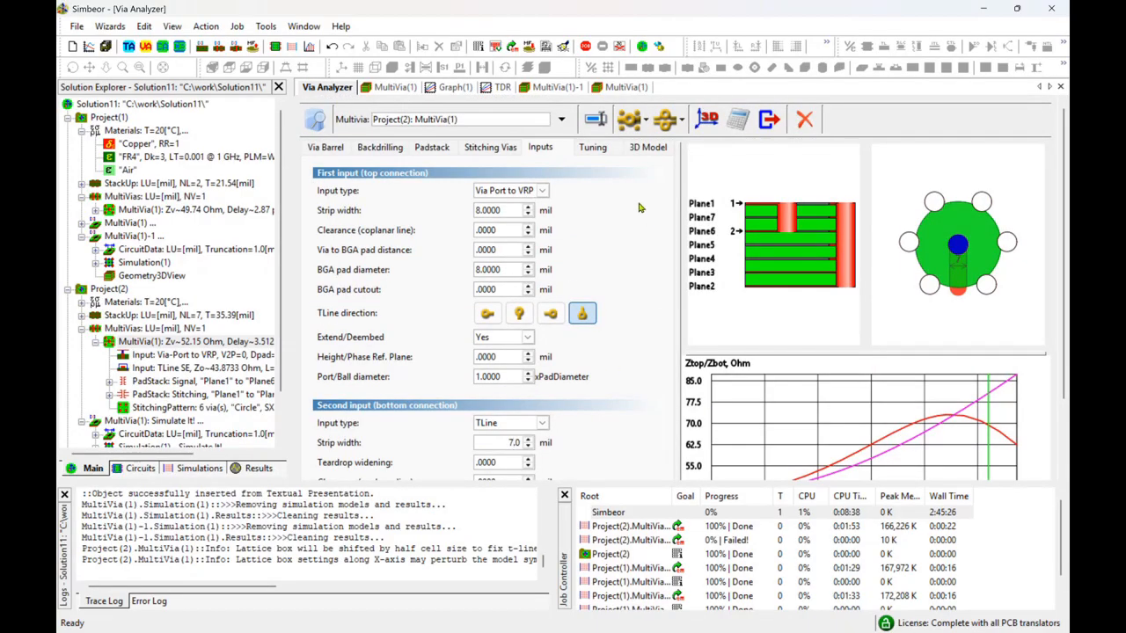
# Step: Generate the 3D model of Project(2)'s MultiVia(1) and inspect the via, antipads and Plane6 strip line from several angles
pyautogui.click(587, 147)
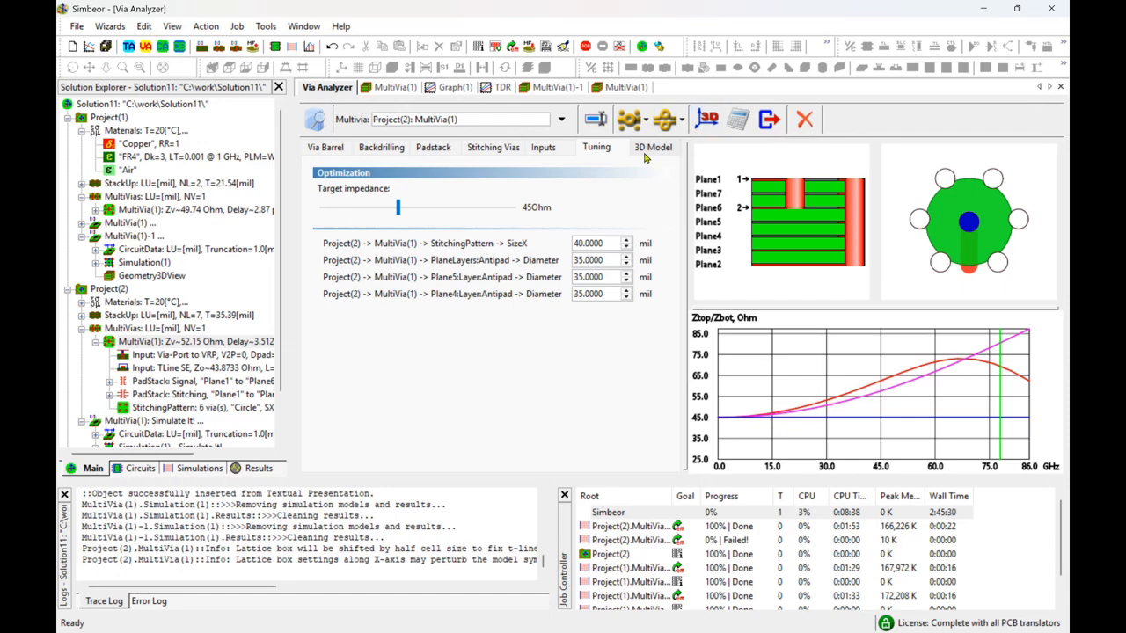
pyautogui.click(707, 123)
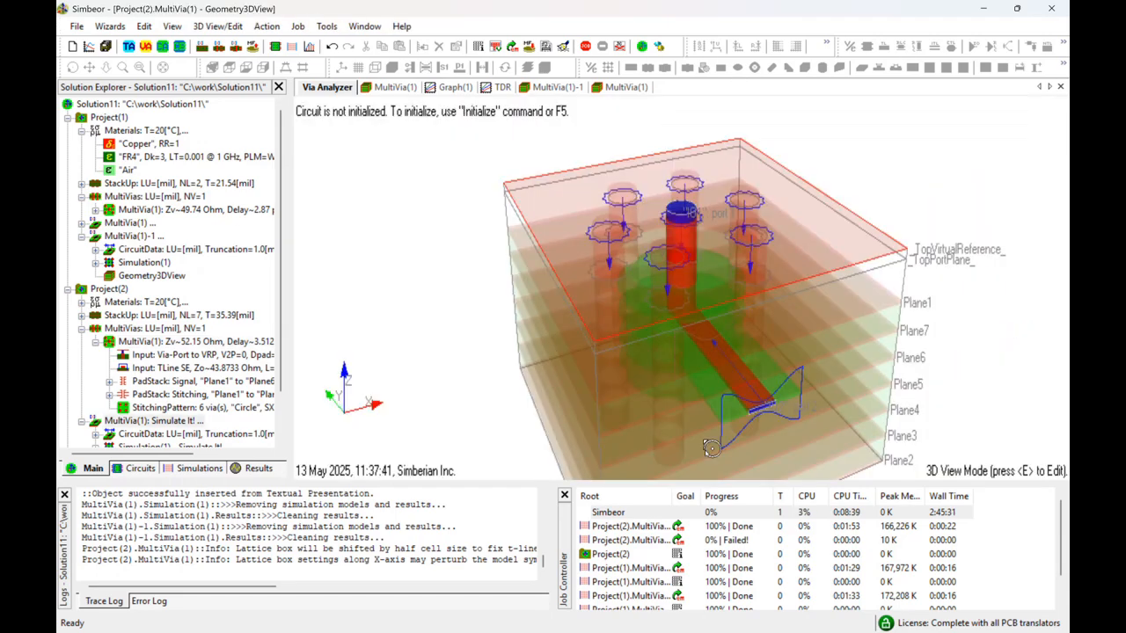
pyautogui.moveTo(597, 334); pyautogui.dragTo(514, 400)
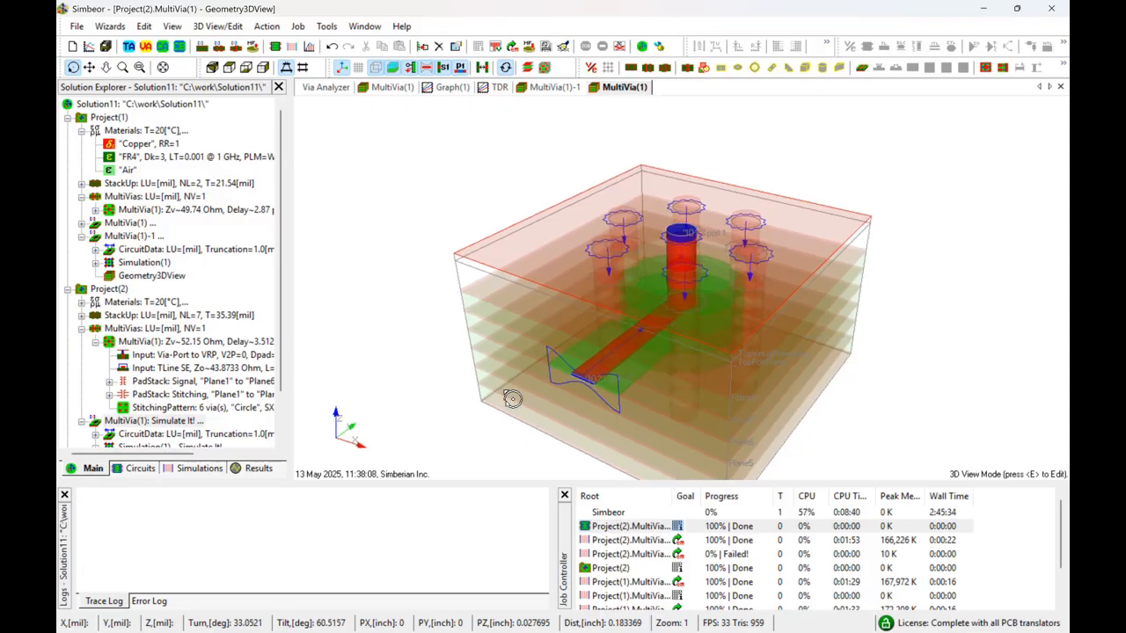
pyautogui.moveTo(777, 345); pyautogui.dragTo(746, 292)
pyautogui.scroll(-2, 178, 317)
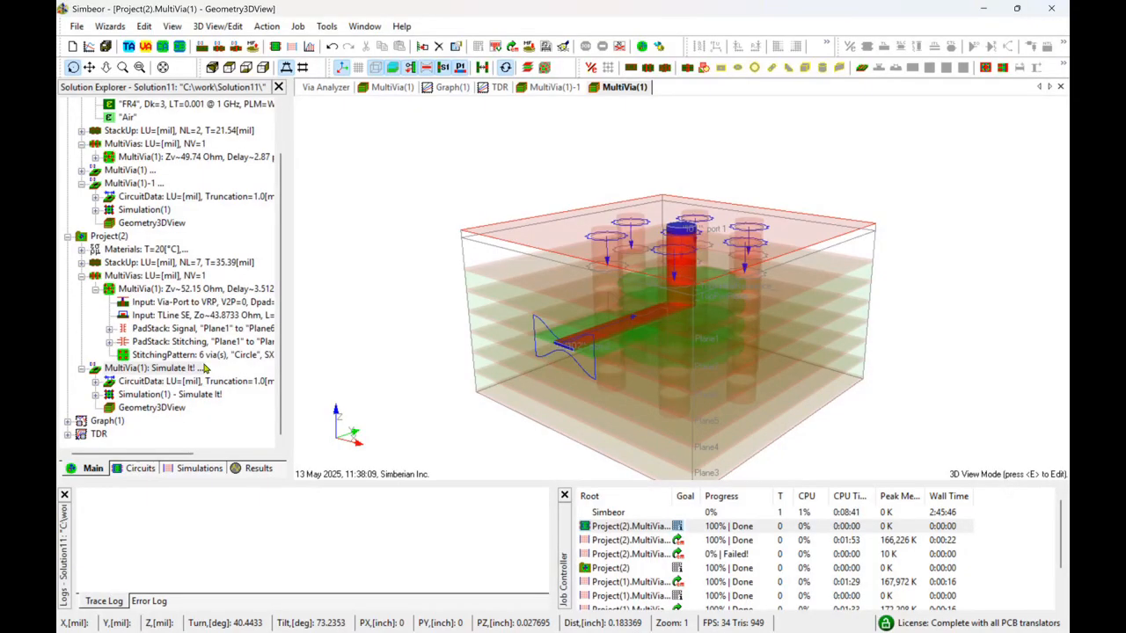
pyautogui.moveTo(576, 405); pyautogui.dragTo(854, 320)
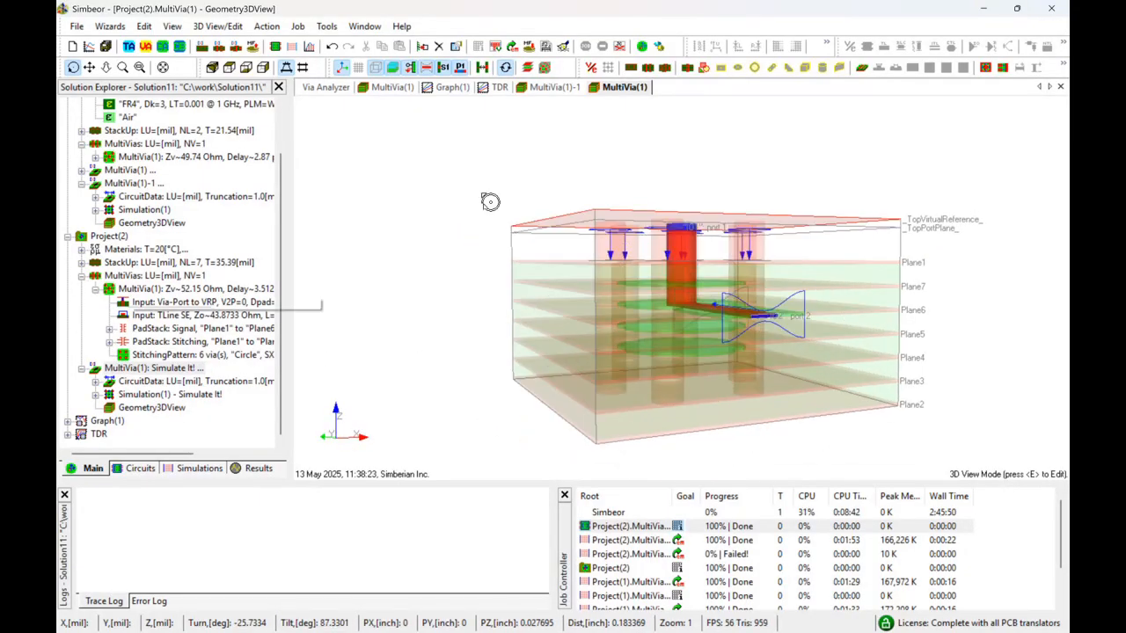
pyautogui.moveTo(612, 396); pyautogui.dragTo(697, 424)
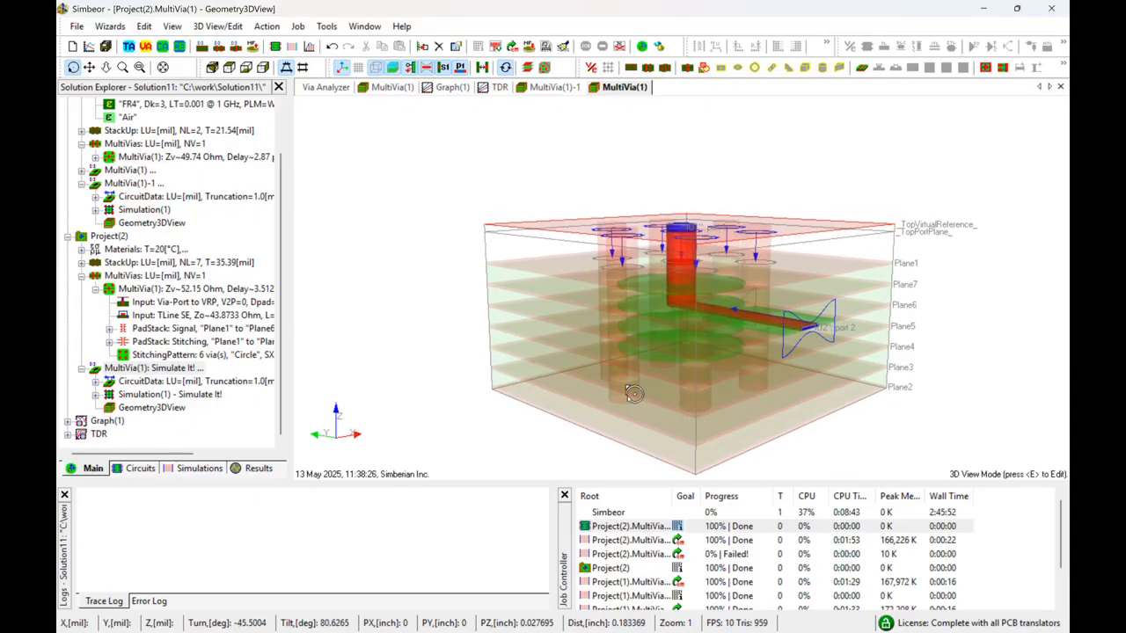
pyautogui.moveTo(636, 383); pyautogui.dragTo(542, 414)
pyautogui.scroll(3, 716, 234)
pyautogui.moveTo(746, 312); pyautogui.dragTo(753, 273)
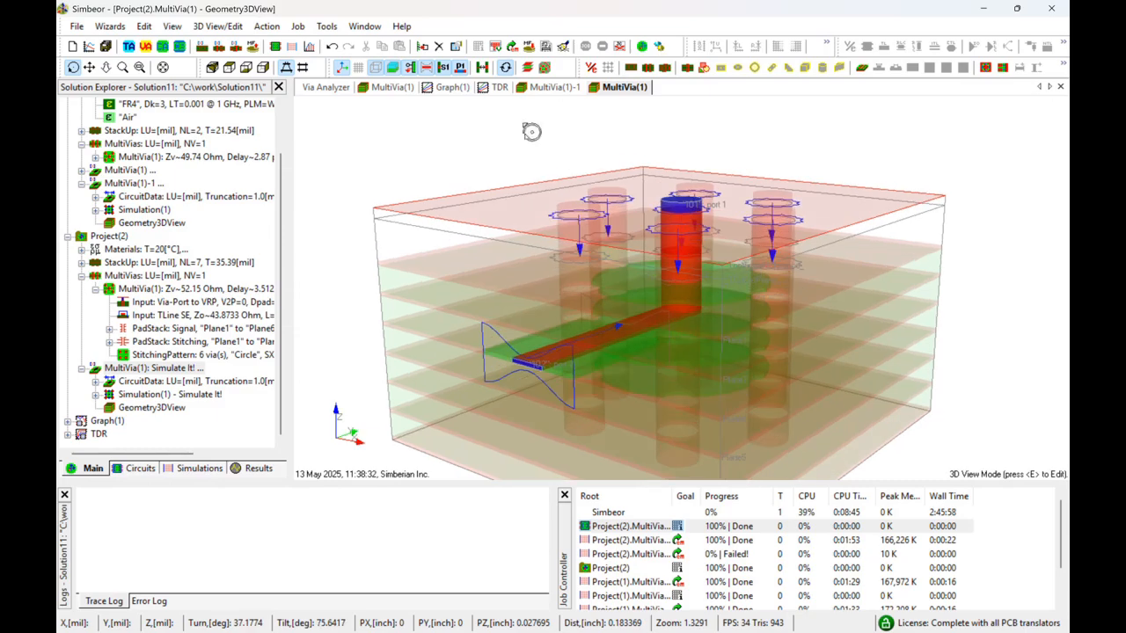
# Step: Duplicate Project(2)'s MultiVia(1) in the Via Analyzer and set the copy's bottom layer and bottom connected layer to Plane2
pyautogui.click(329, 89)
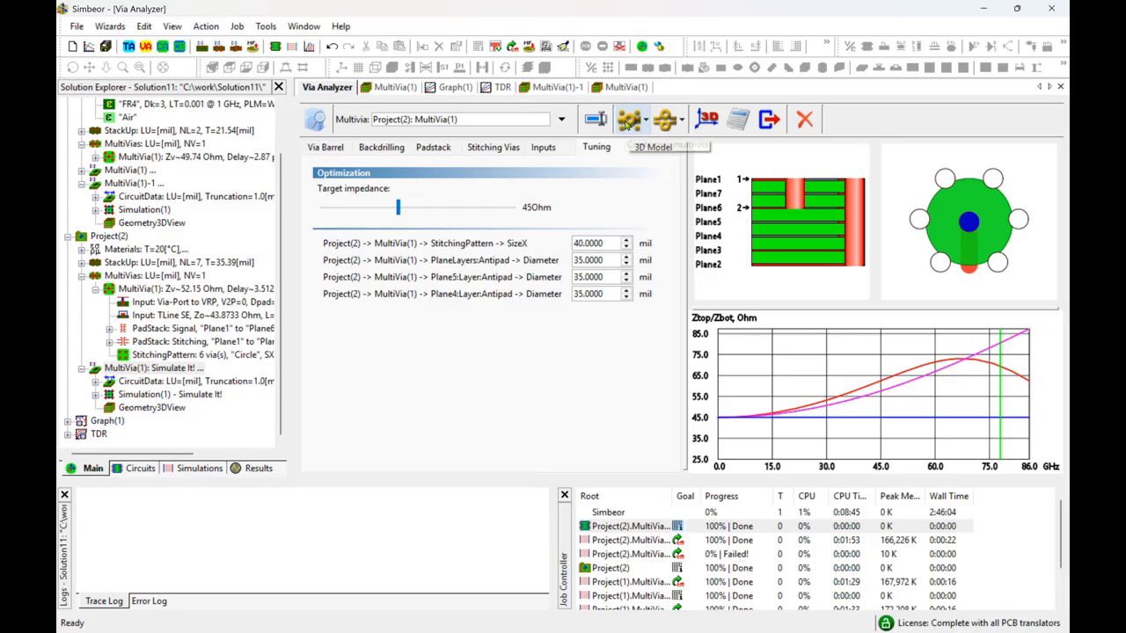
pyautogui.click(628, 121)
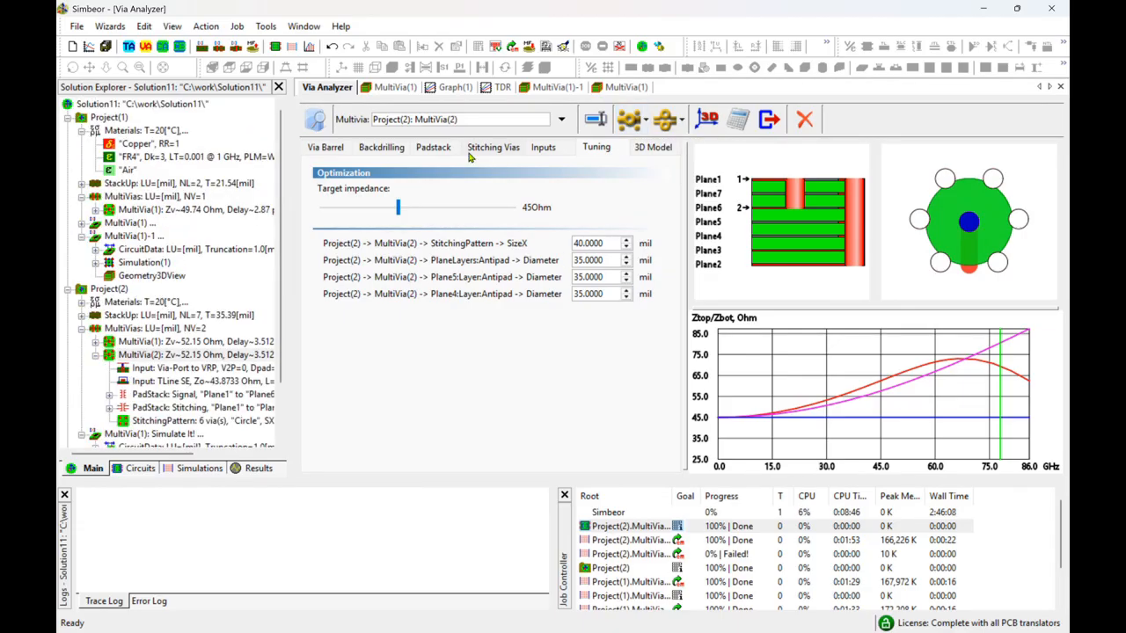
pyautogui.click(330, 153)
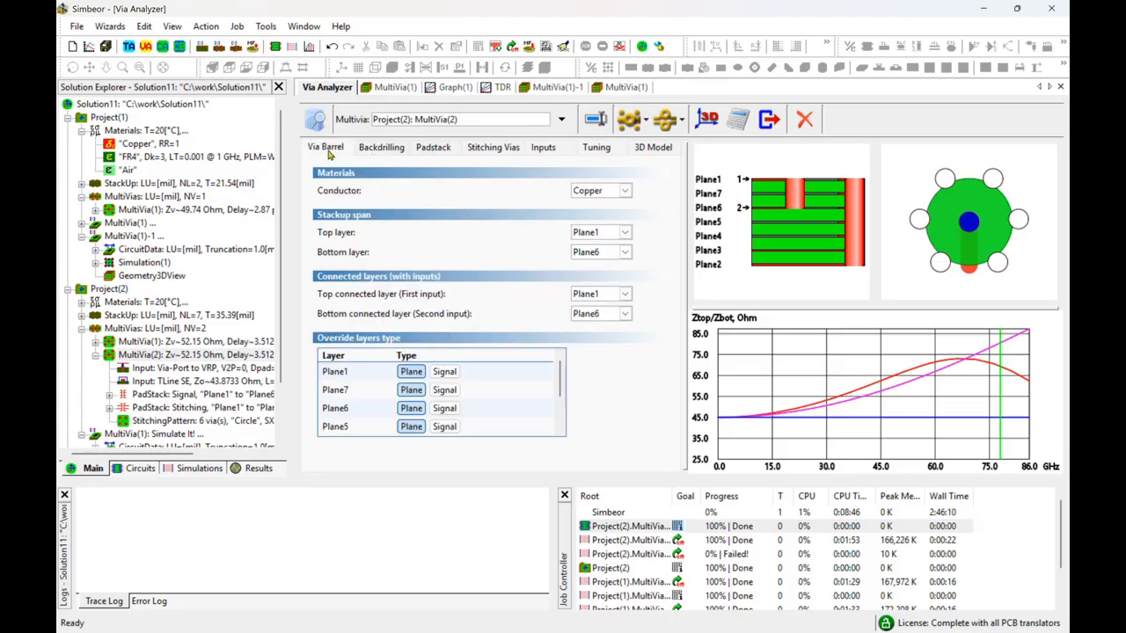
pyautogui.click(624, 252)
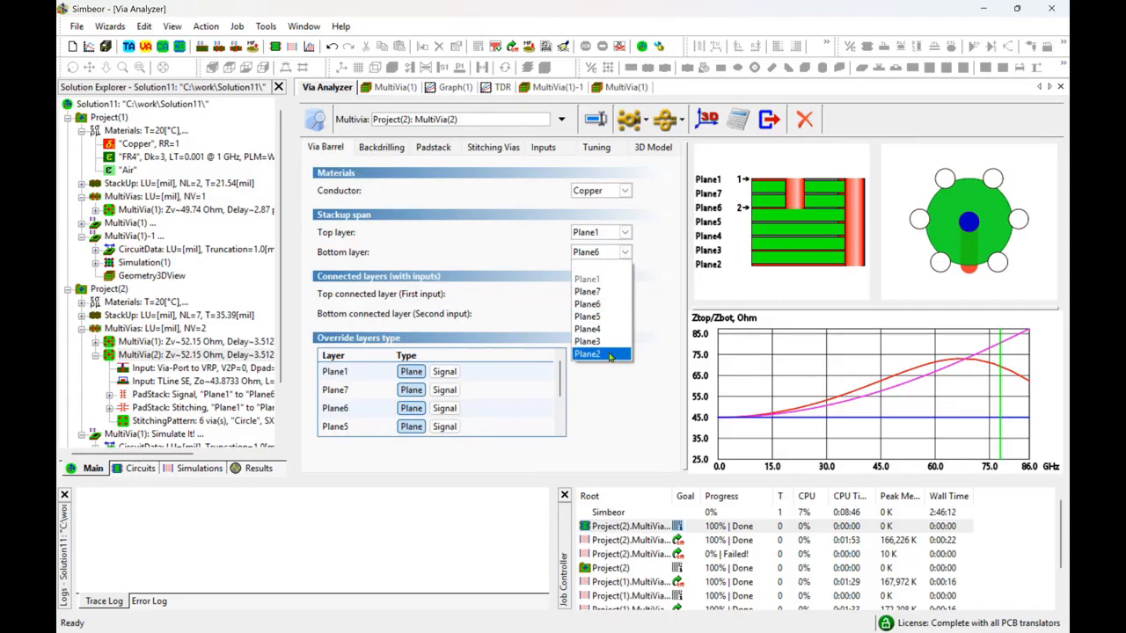
pyautogui.click(614, 357)
pyautogui.click(624, 314)
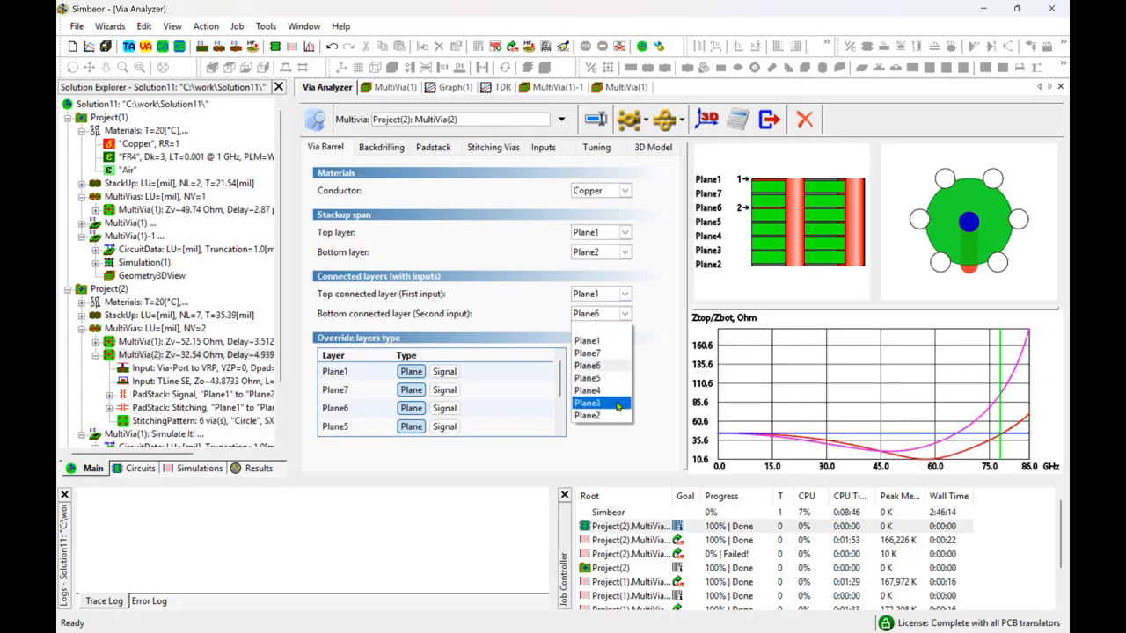
pyautogui.click(614, 417)
# Step: Set the copied via's second (bottom) input type to Via Port to VRP
pyautogui.click(385, 150)
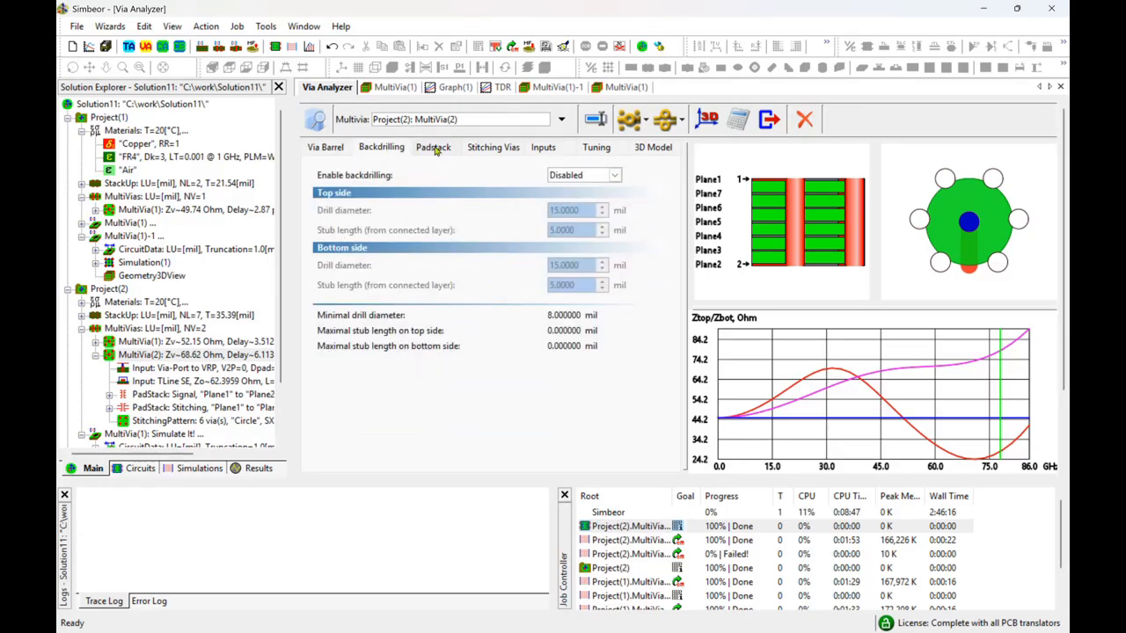
pyautogui.click(487, 149)
pyautogui.click(540, 150)
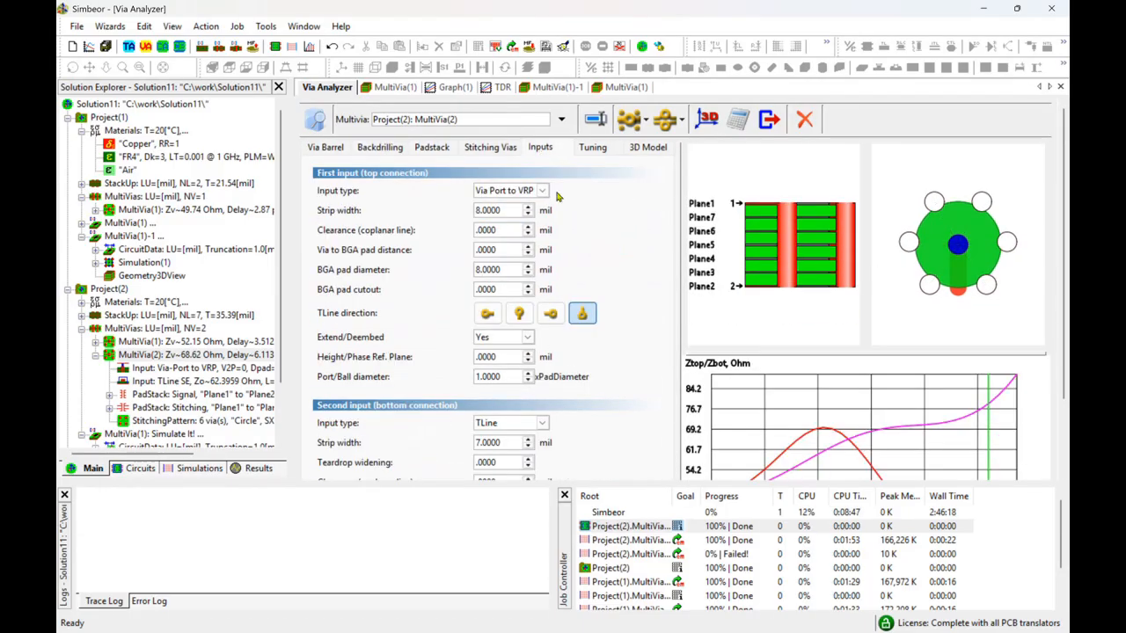
pyautogui.scroll(-3, 572, 220)
pyautogui.click(543, 337)
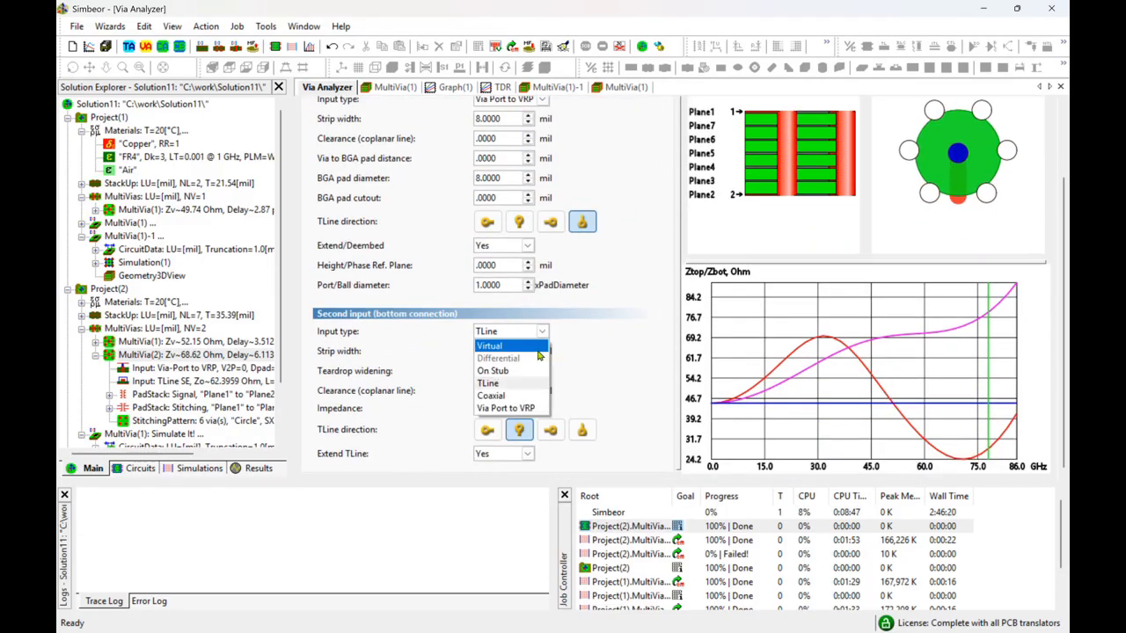
pyautogui.click(528, 410)
pyautogui.scroll(-2, 648, 370)
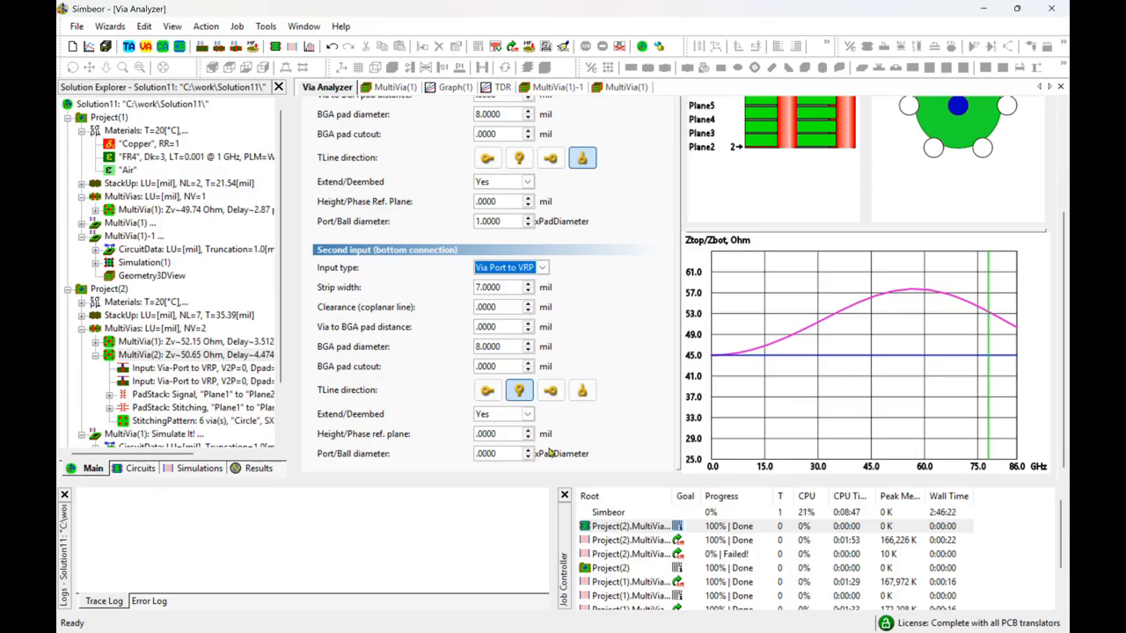
# Step: Set the second input's port/ball diameter to 1.0 x pad diameter, with Extend/Deembed at Yes
pyautogui.click(510, 452)
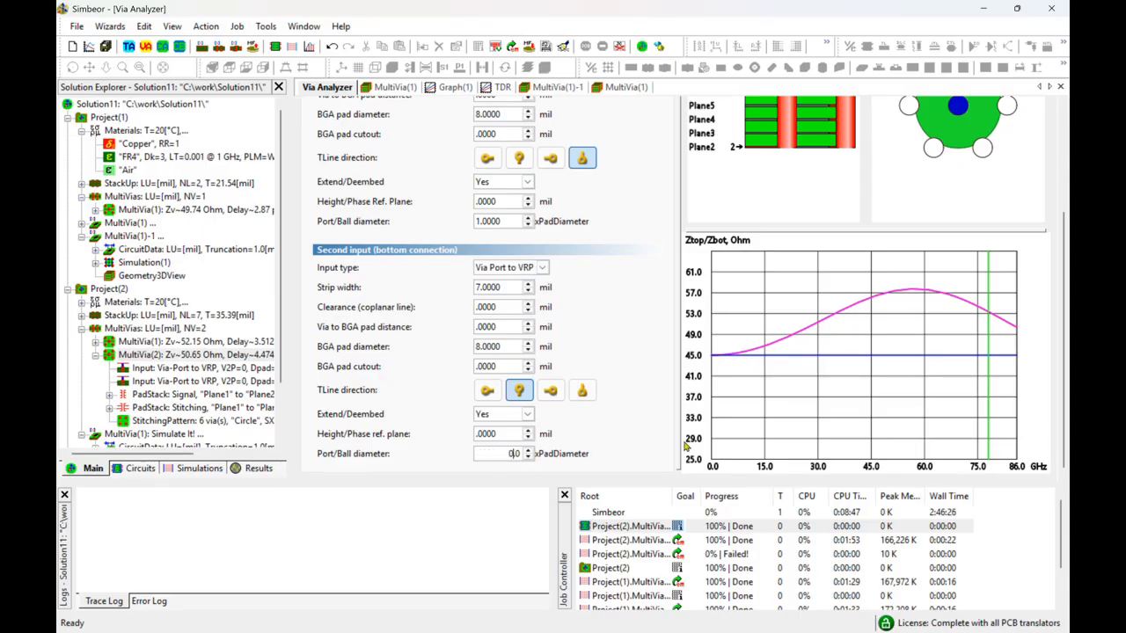
pyautogui.click(509, 414)
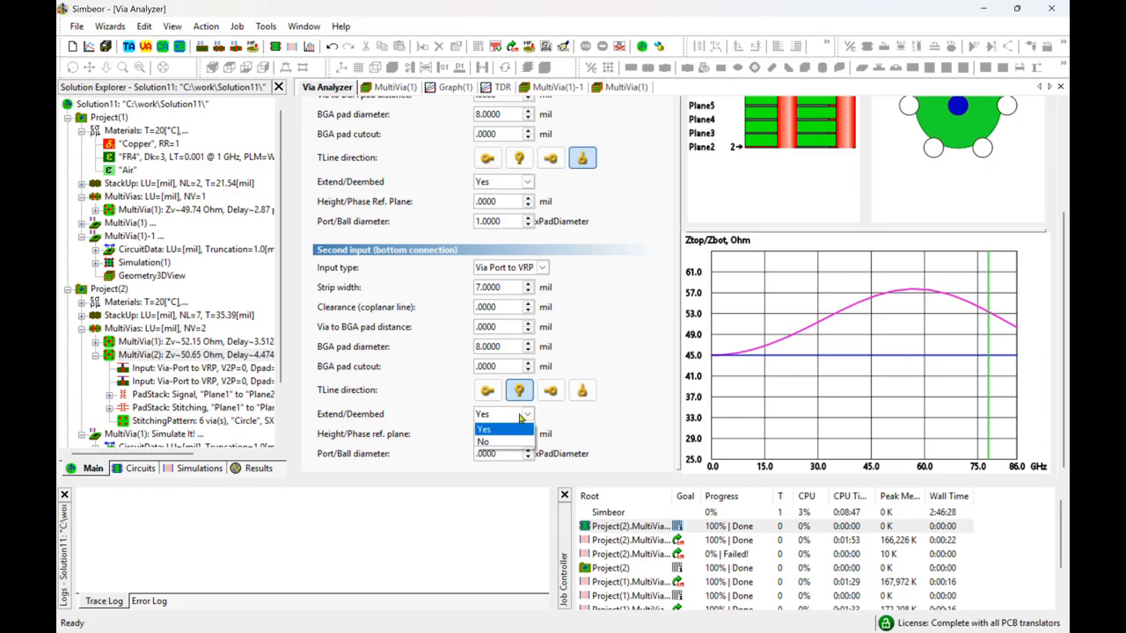
pyautogui.click(511, 441)
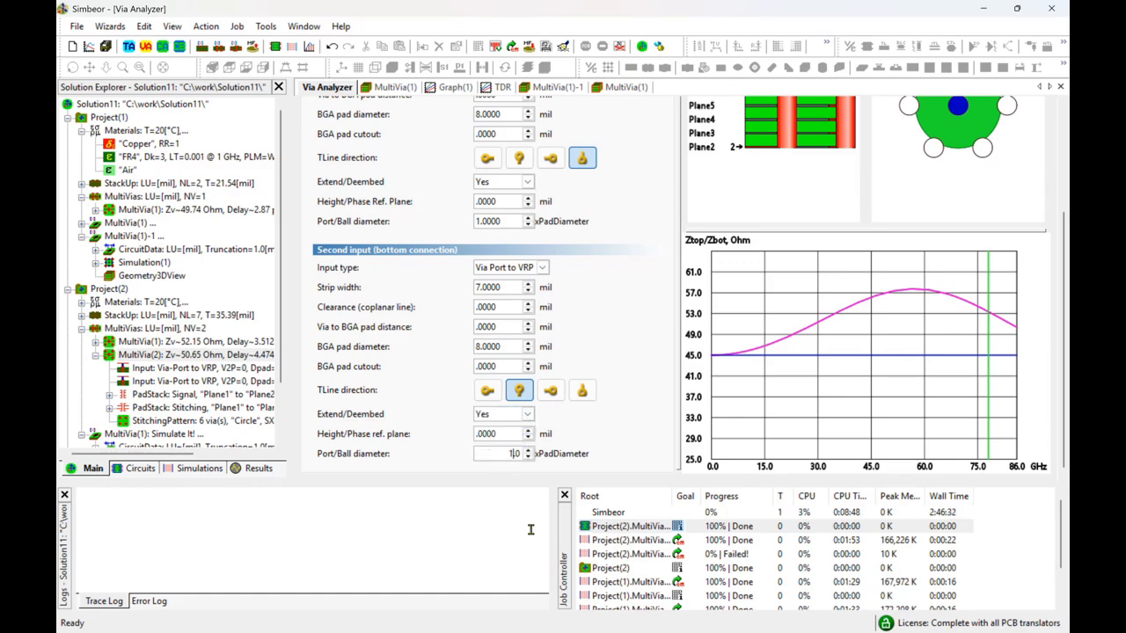
pyautogui.scroll(3, 831, 260)
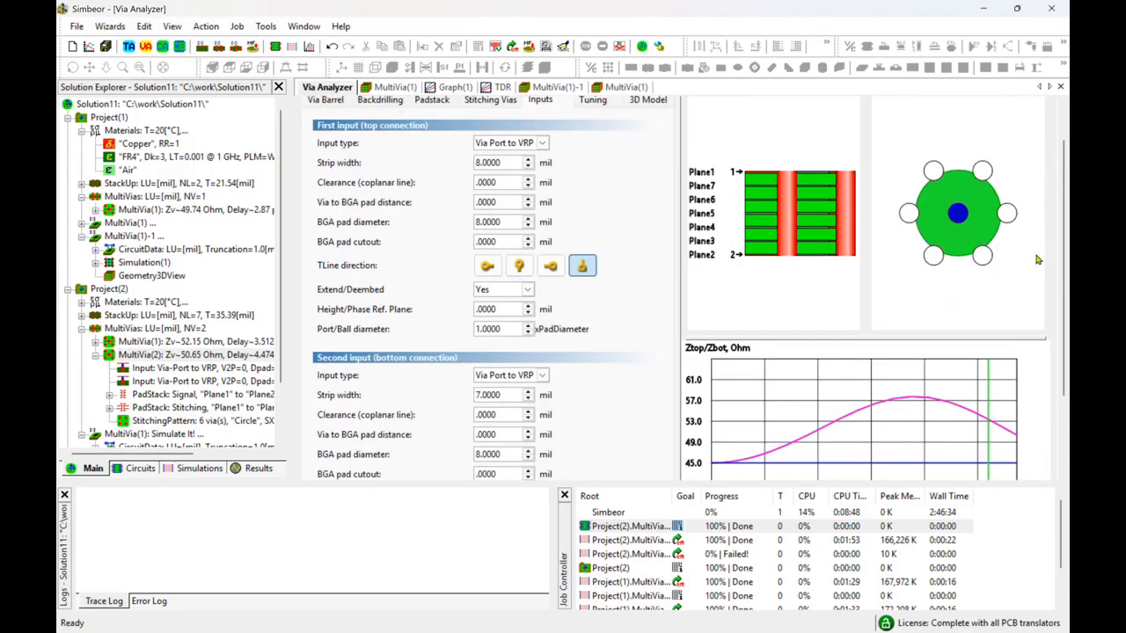
pyautogui.scroll(1, 564, 194)
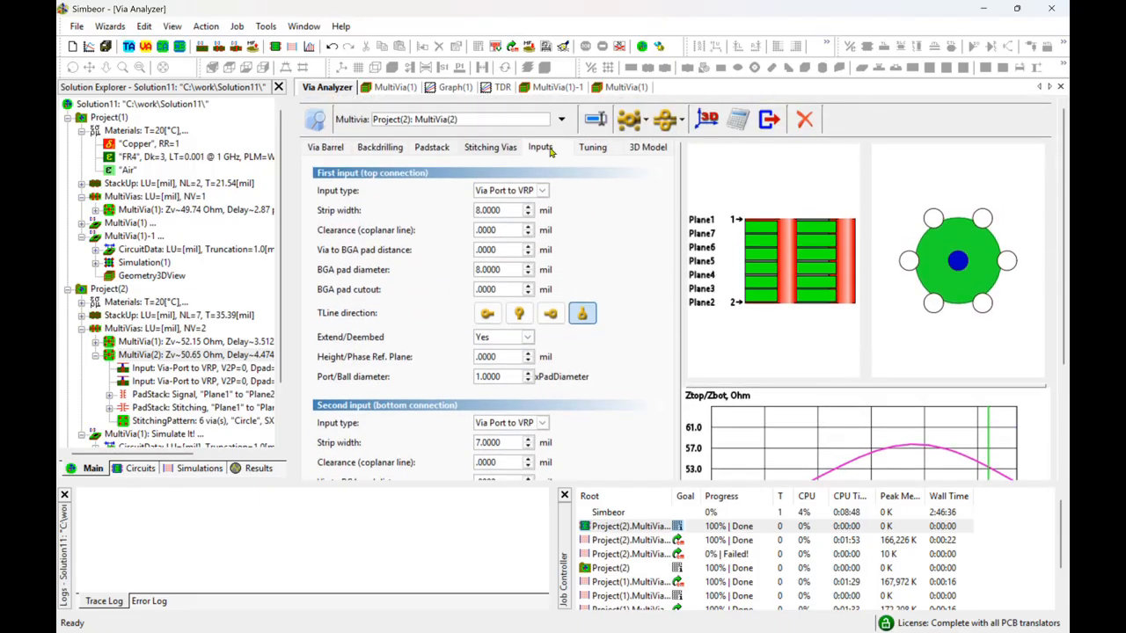
# Step: Open the 3D geometry of Project(2)'s MultiVia(1) and start its Simulation(1)
pyautogui.click(621, 89)
pyautogui.moveTo(544, 326); pyautogui.dragTo(864, 323)
pyautogui.scroll(-2, 145, 358)
pyautogui.click(144, 397)
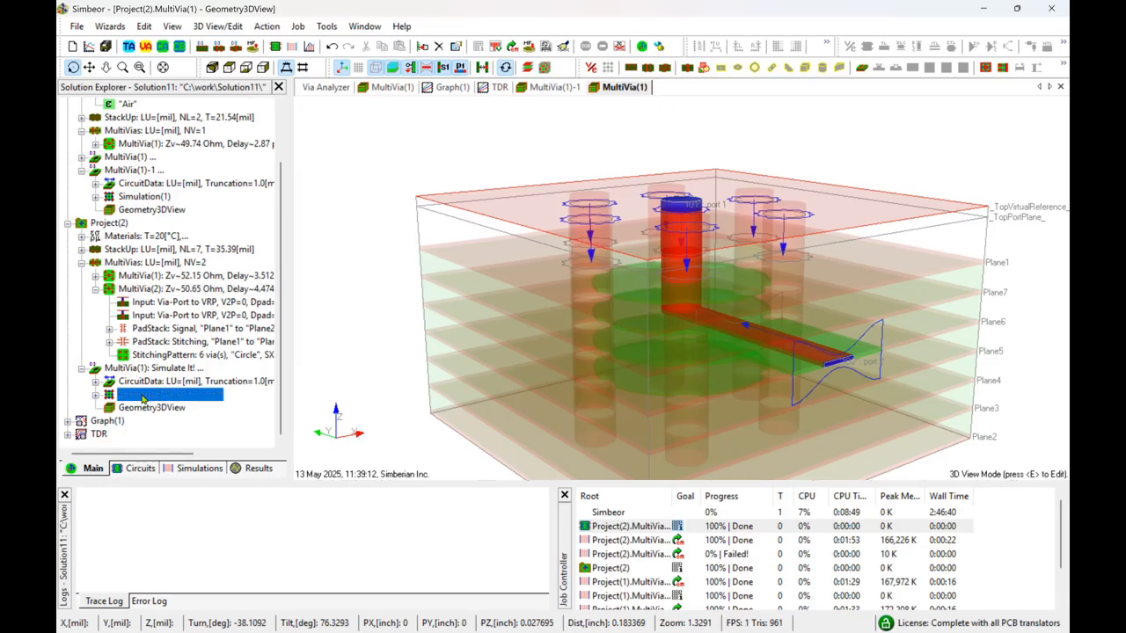
pyautogui.moveTo(538, 373); pyautogui.dragTo(738, 366)
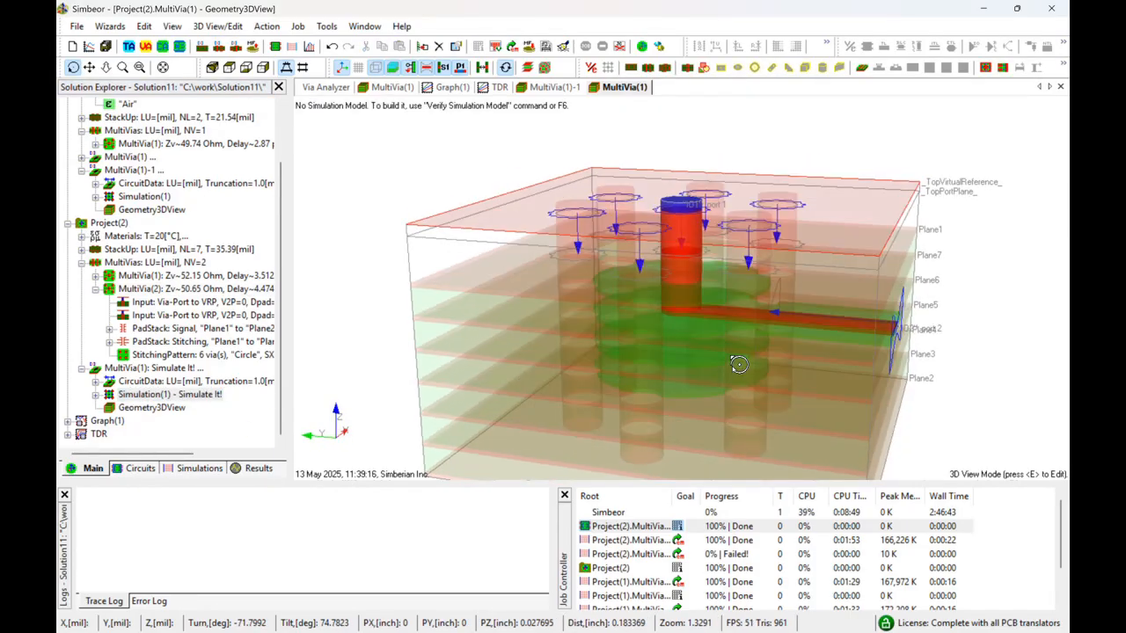
pyautogui.click(144, 397)
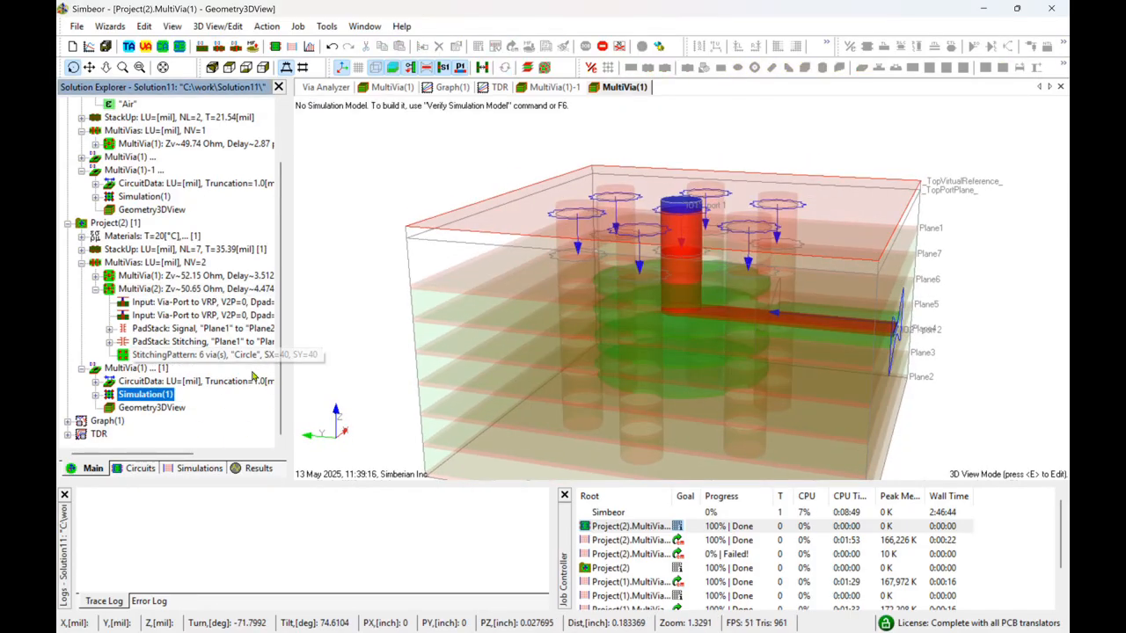
# Step: Examine the meshed via model, its stitching vias and strip connection from several angles during the simulation
pyautogui.moveTo(702, 352); pyautogui.dragTo(552, 404)
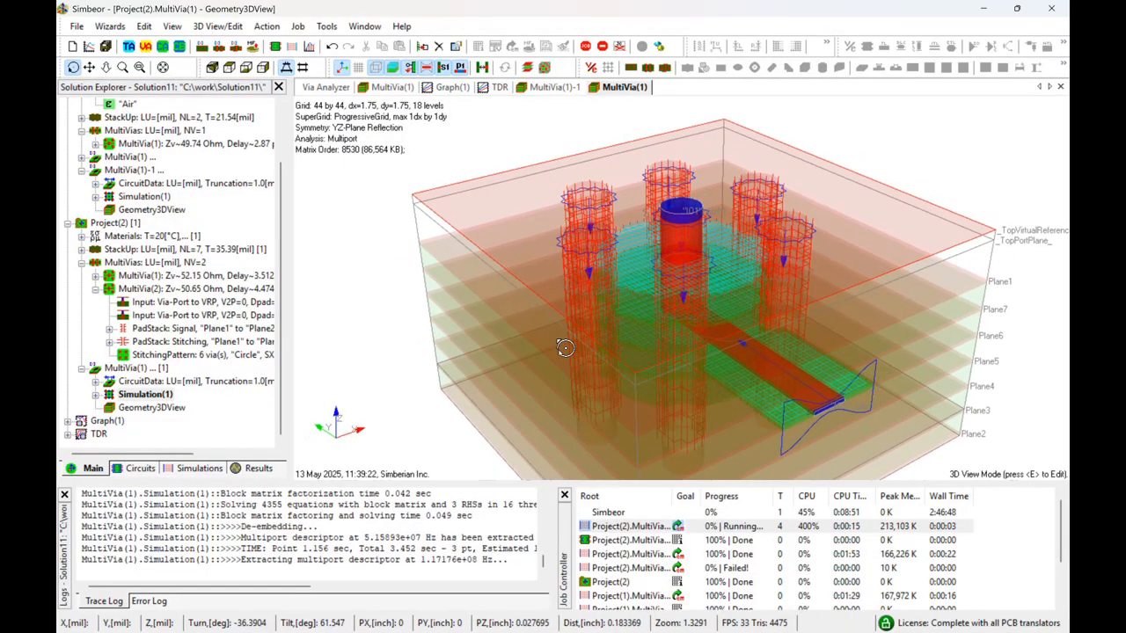
pyautogui.moveTo(565, 344); pyautogui.dragTo(715, 394)
pyautogui.moveTo(571, 341); pyautogui.dragTo(569, 281)
pyautogui.moveTo(804, 338)
pyautogui.mouseDown()
pyautogui.moveTo(773, 257)
pyautogui.moveTo(748, 251)
pyautogui.moveTo(576, 348)
pyautogui.mouseUp()
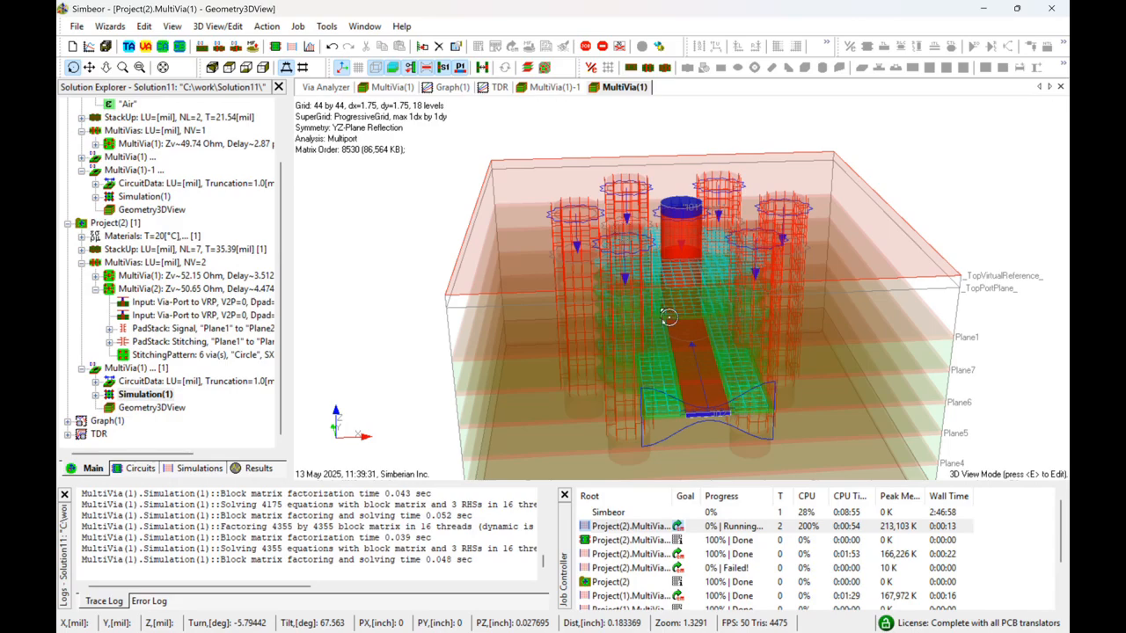
pyautogui.moveTo(668, 317); pyautogui.dragTo(630, 270)
pyautogui.moveTo(630, 270); pyautogui.dragTo(545, 320)
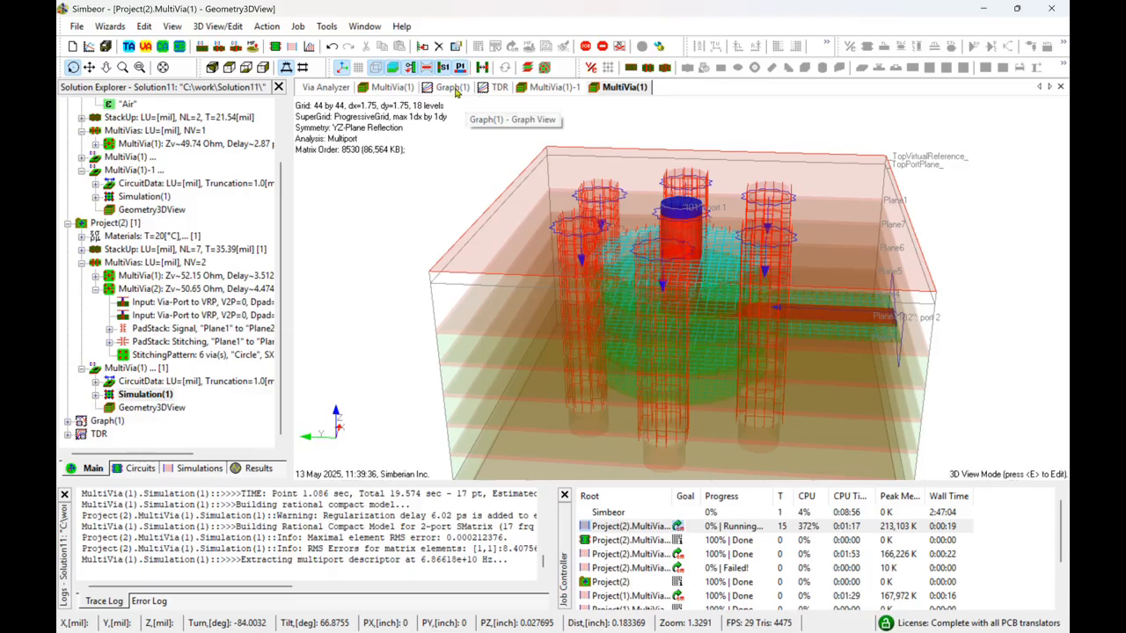
# Step: Try to add matrix elements [1,1] and [2,1] of Project(2)'s MultiVia(1) simulation to the S-parameter plot in Graph(1)
pyautogui.click(452, 87)
pyautogui.moveTo(148, 395); pyautogui.dragTo(643, 376)
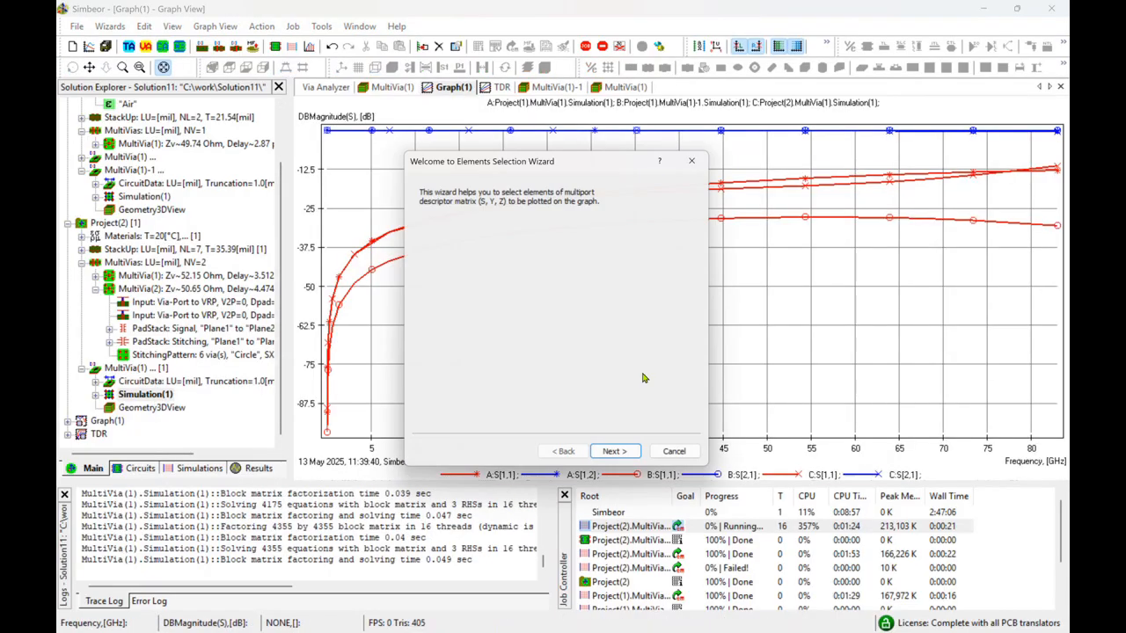
pyautogui.click(643, 462)
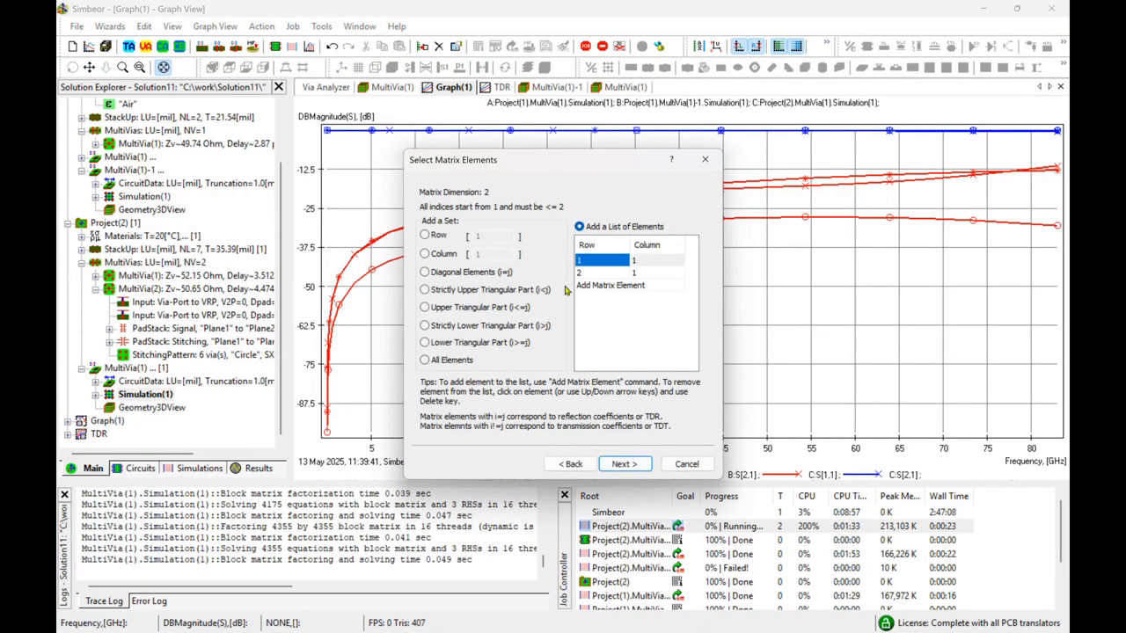
pyautogui.click(637, 464)
pyautogui.click(624, 465)
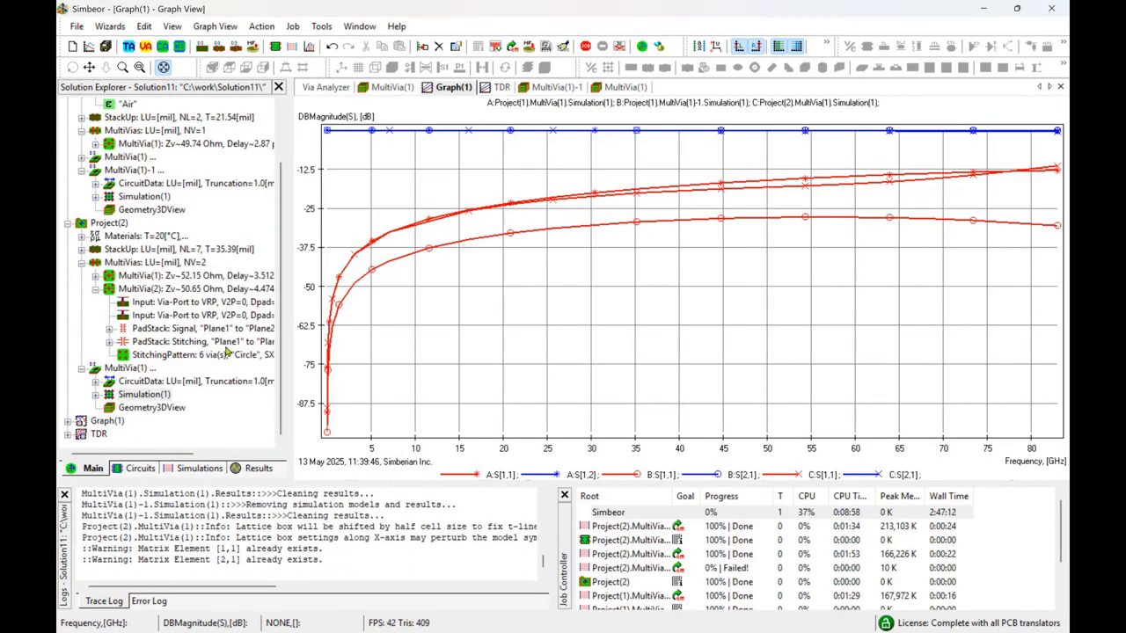
# Step: Compare the S[1,1] reflection curves of the three via simulations, checking Project(2)'s curve up to its highest frequency
pyautogui.click(146, 395)
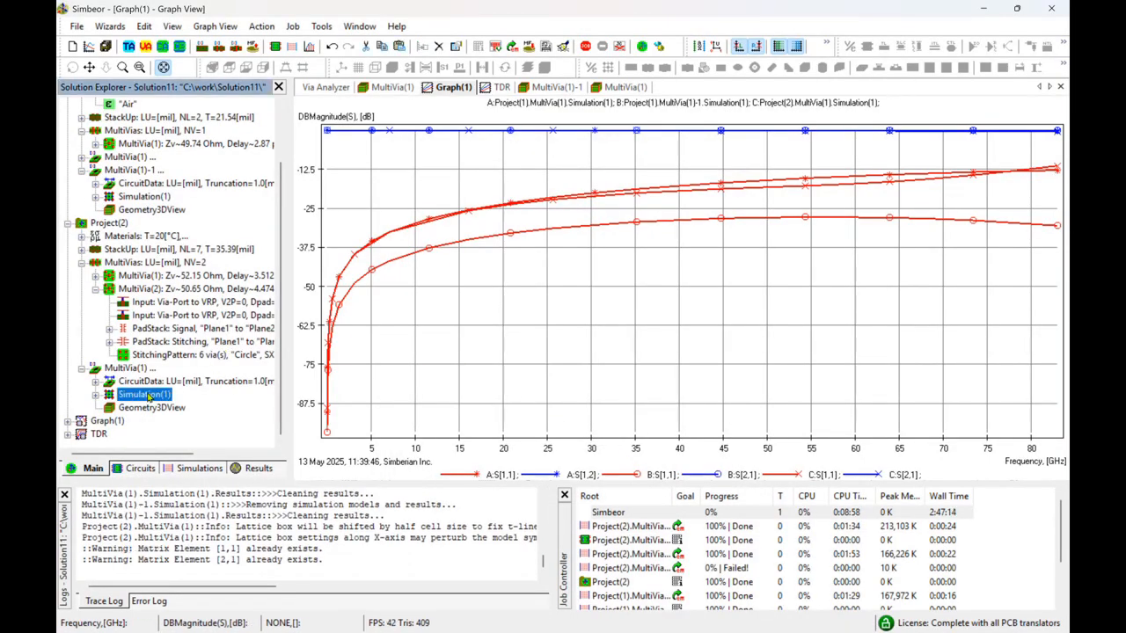
pyautogui.moveTo(372, 273)
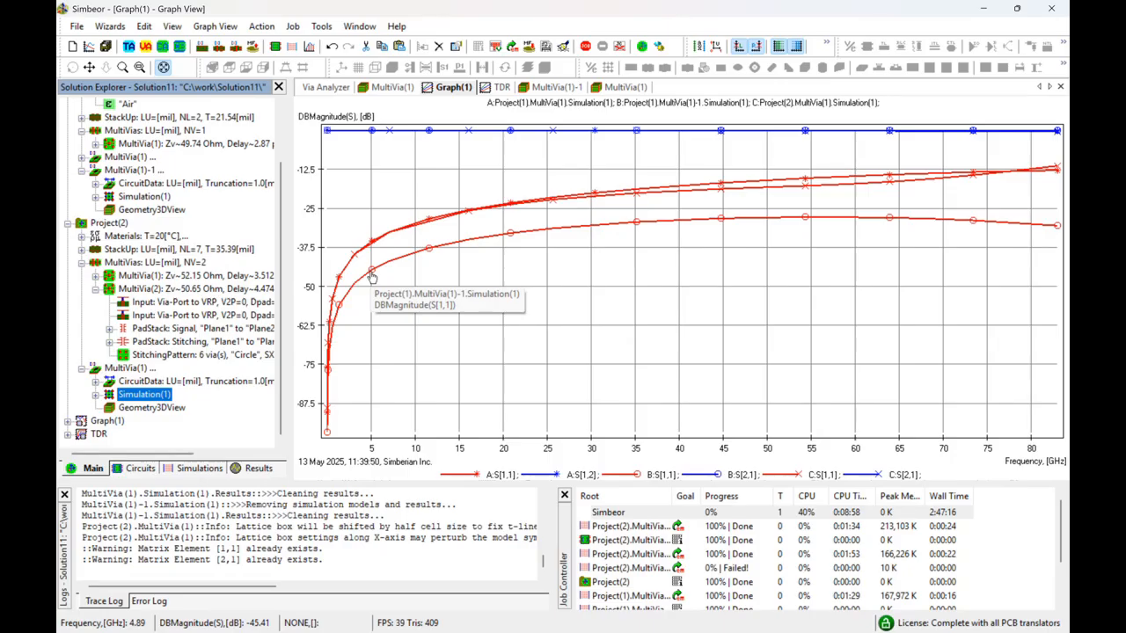
pyautogui.moveTo(846, 192)
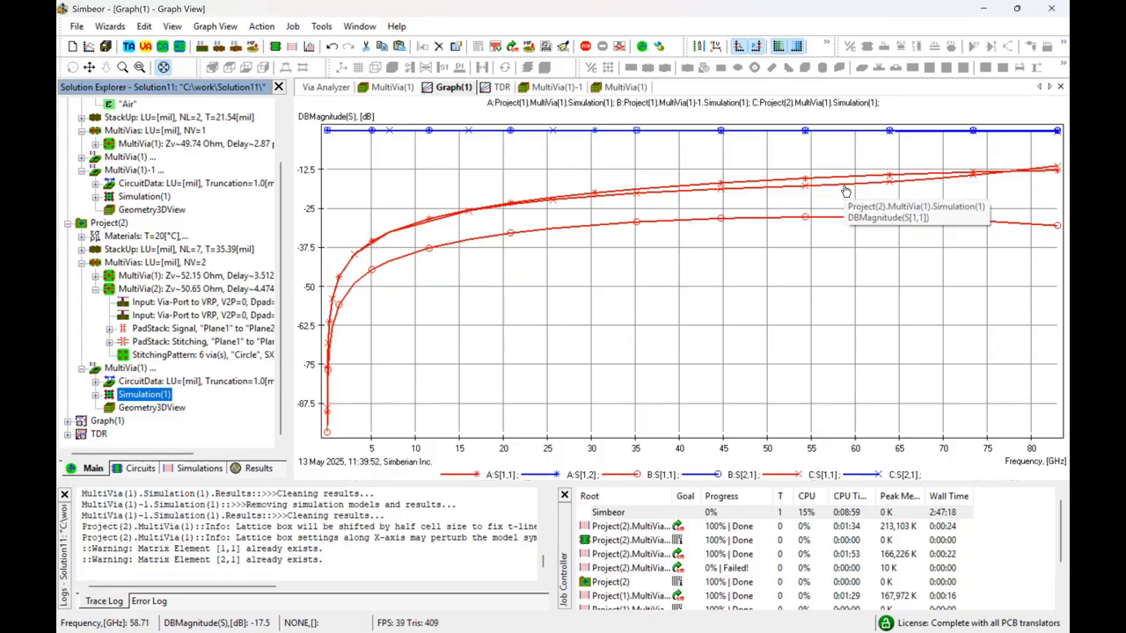
pyautogui.click(880, 188)
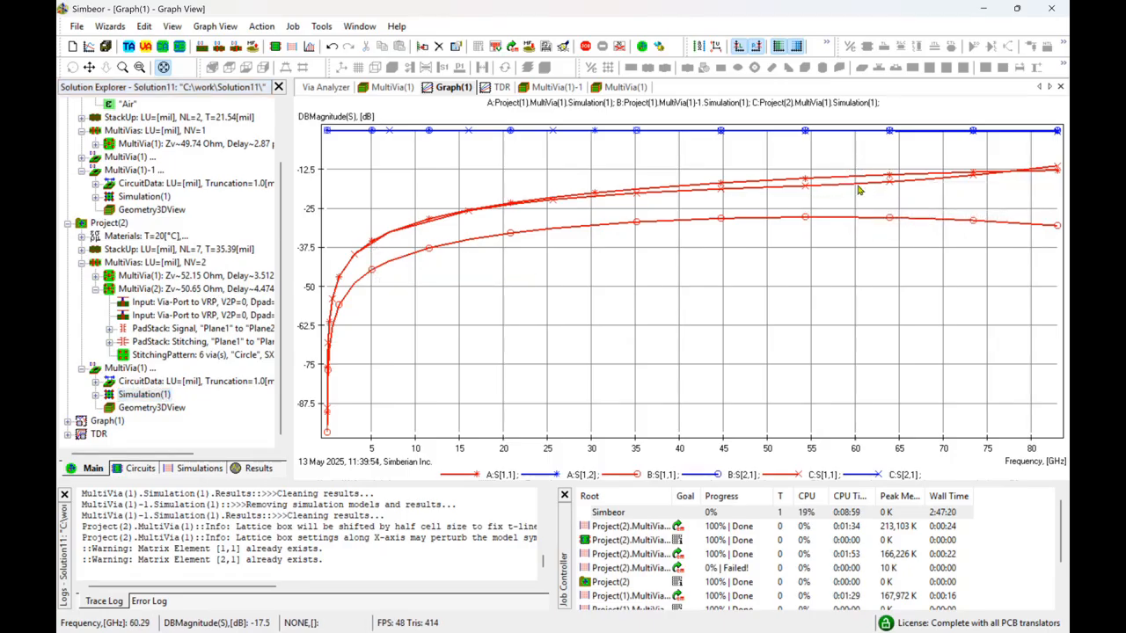
pyautogui.moveTo(857, 189)
pyautogui.mouseDown()
pyautogui.moveTo(1032, 178)
pyautogui.moveTo(1058, 172)
pyautogui.moveTo(886, 184)
pyautogui.moveTo(1057, 165)
pyautogui.mouseUp()
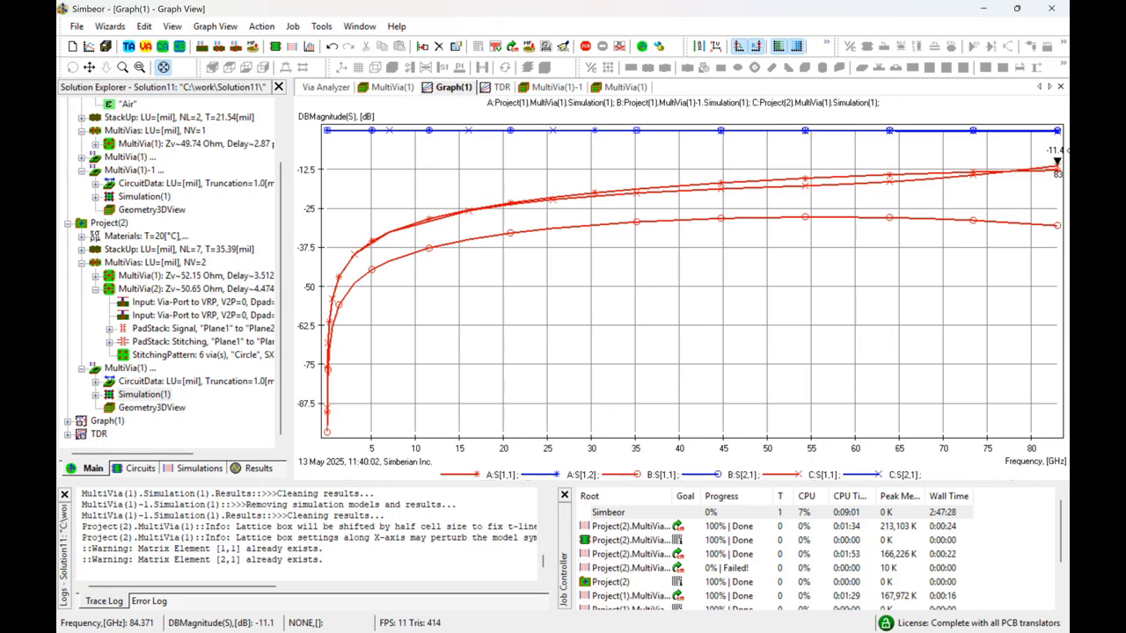
pyautogui.moveTo(1056, 163); pyautogui.dragTo(1056, 163)
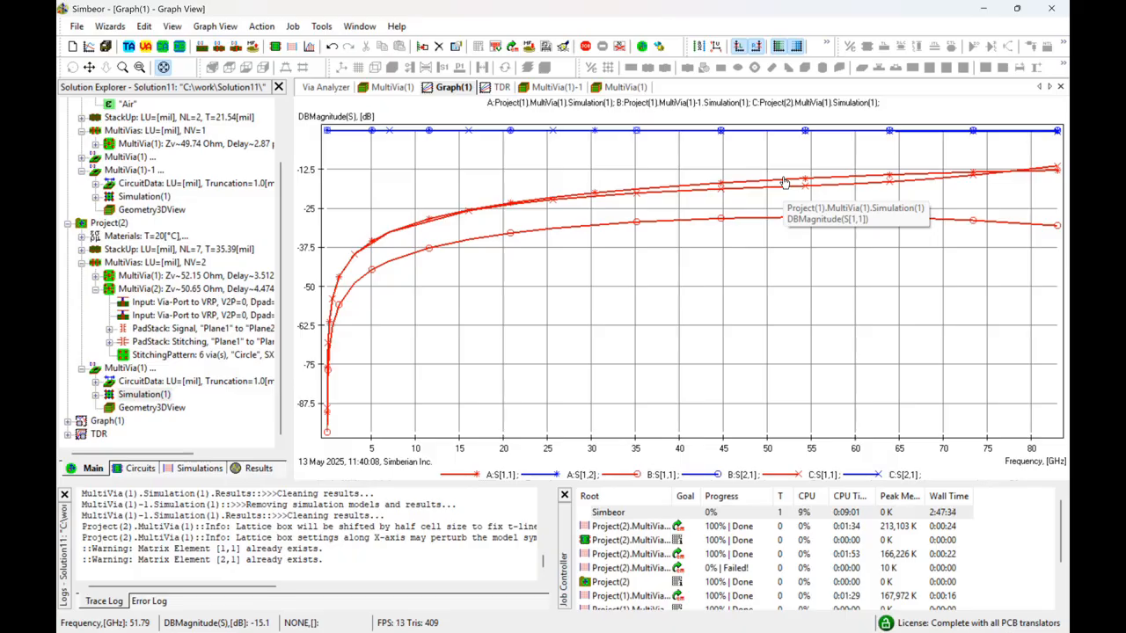
pyautogui.moveTo(807, 188); pyautogui.dragTo(854, 197)
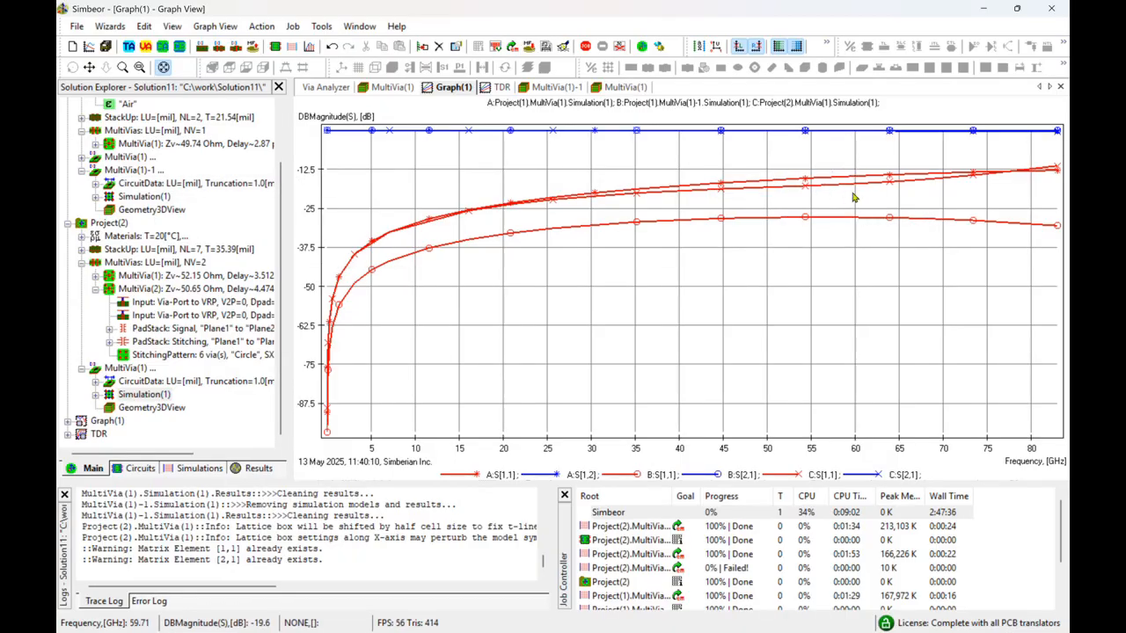
# Step: Add the diagonal elements of Project(2)'s MultiVia(1) simulation to the TDR graph and fit the impedance peaks in view
pyautogui.click(497, 87)
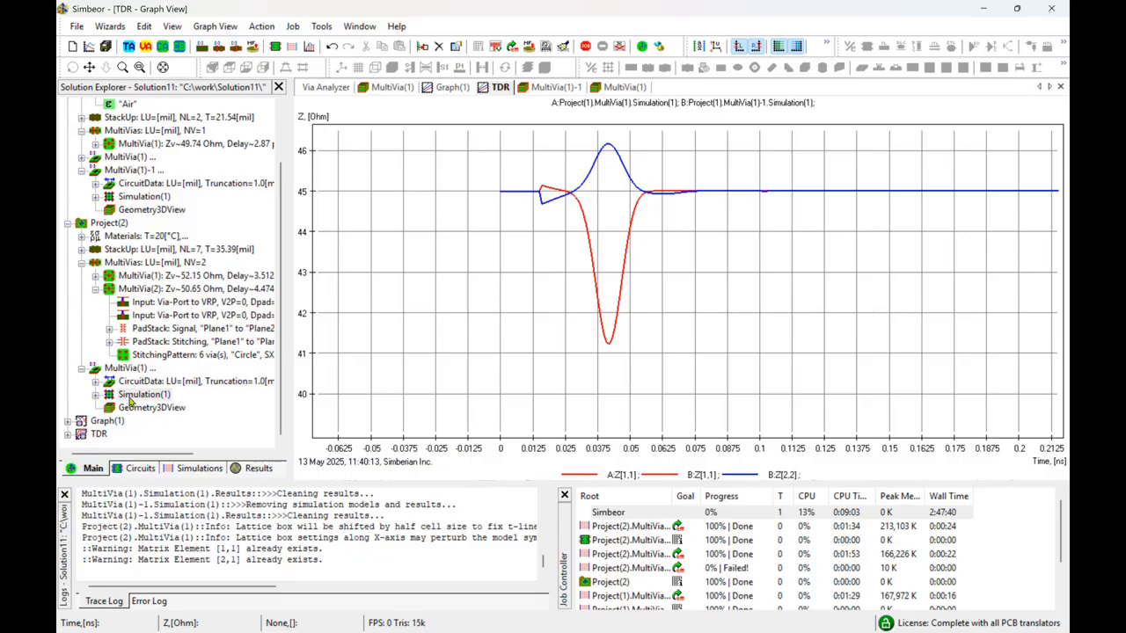
pyautogui.moveTo(130, 402); pyautogui.dragTo(665, 395)
pyautogui.click(624, 463)
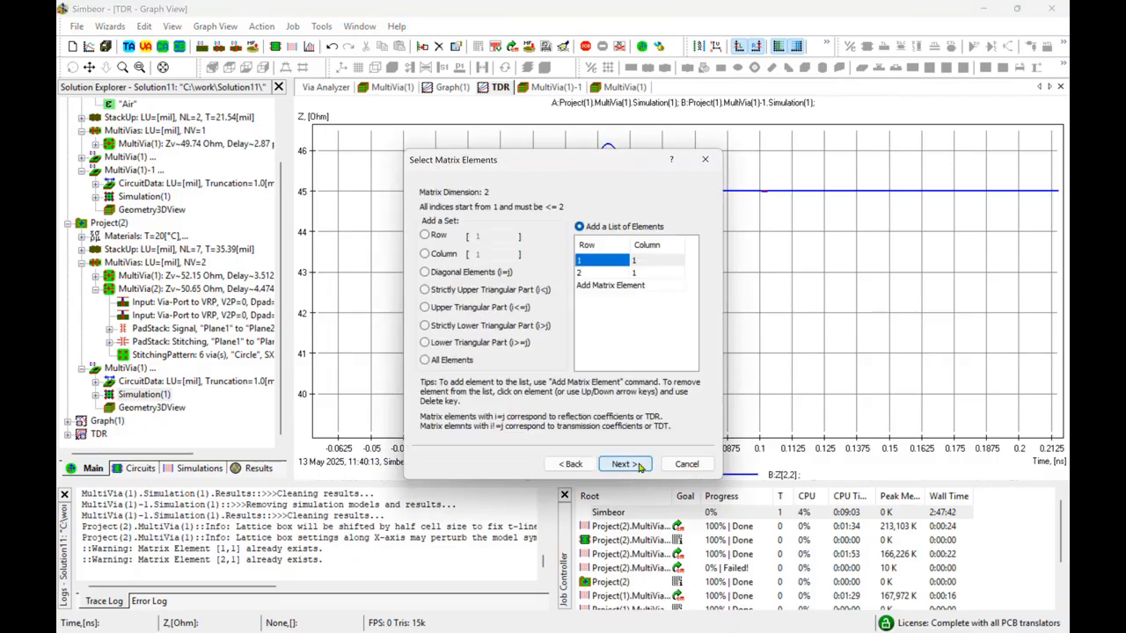
pyautogui.click(442, 273)
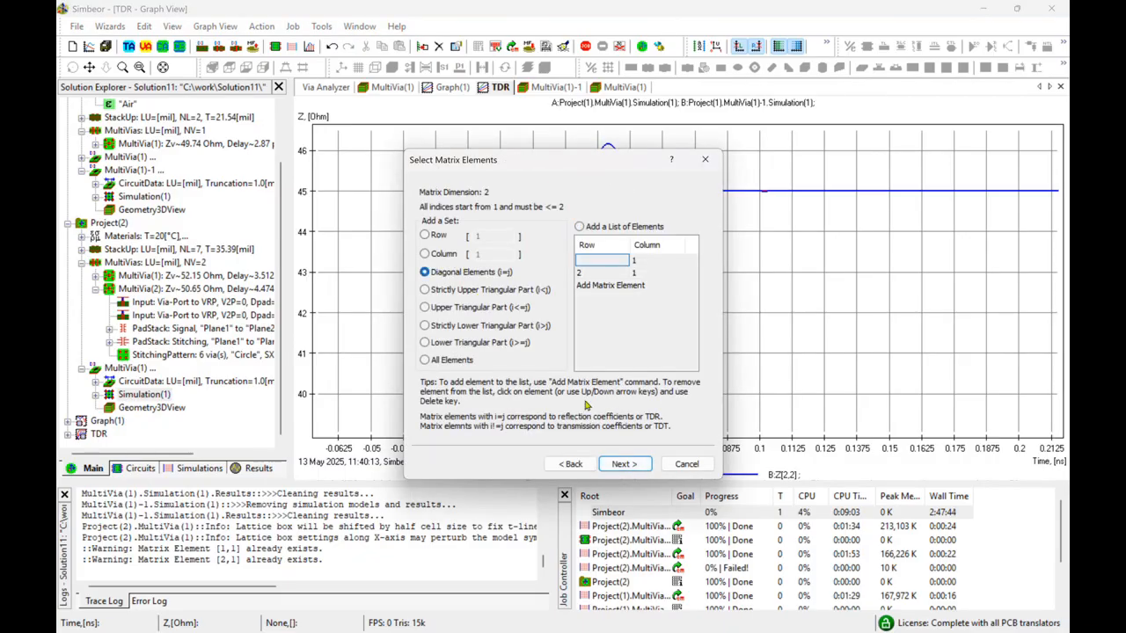
pyautogui.click(625, 464)
pyautogui.click(623, 465)
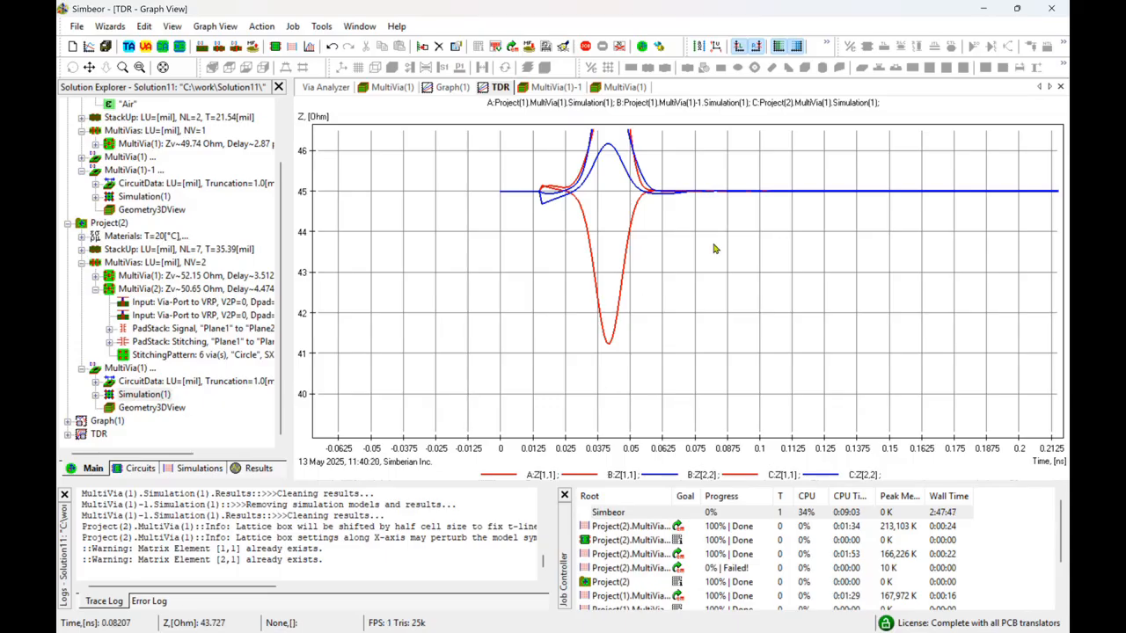
pyautogui.moveTo(712, 210); pyautogui.dragTo(720, 281)
pyautogui.moveTo(709, 233); pyautogui.dragTo(798, 338)
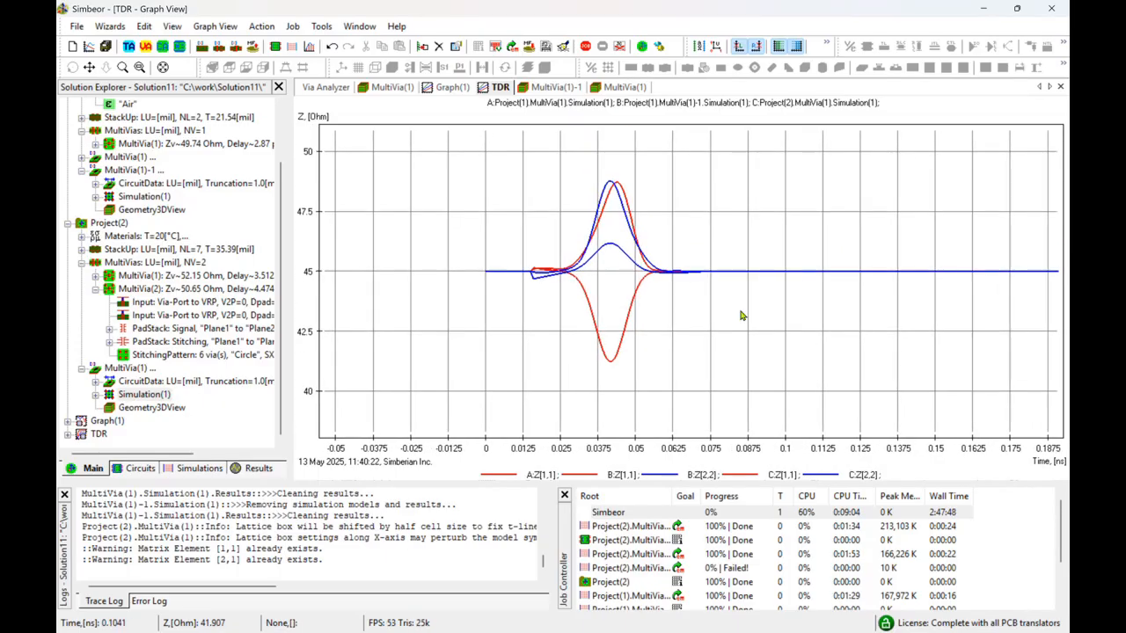
pyautogui.moveTo(725, 313); pyautogui.dragTo(811, 309)
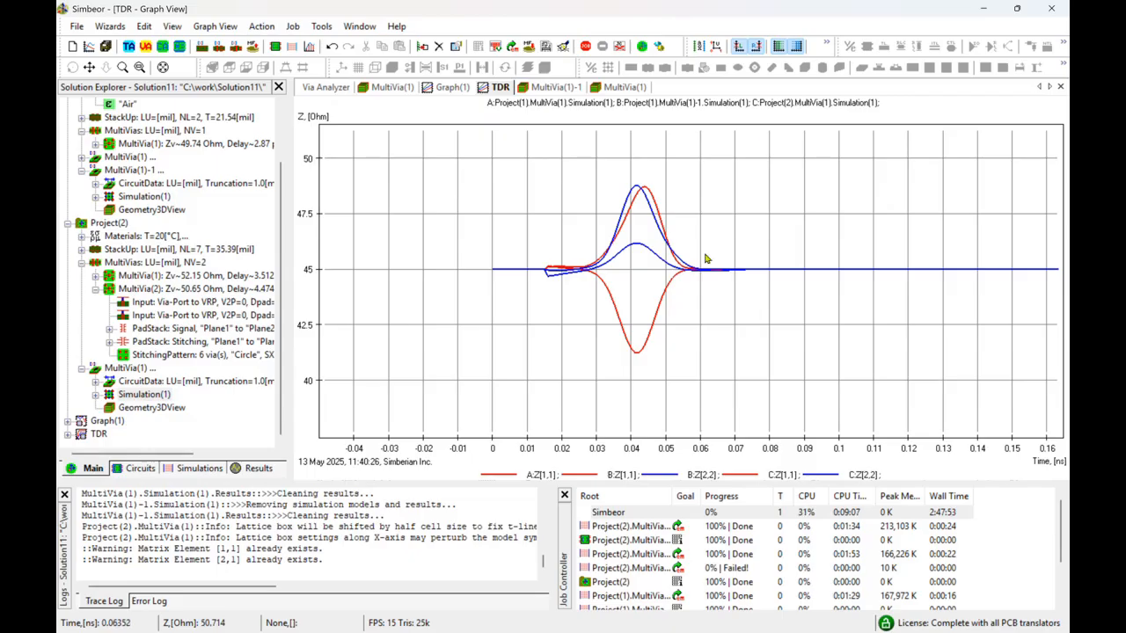
# Step: Display the 3D geometry of Project(2)'s MultiVia(1) from the side and expand its circuit data down to the Geometry contents
pyautogui.click(624, 86)
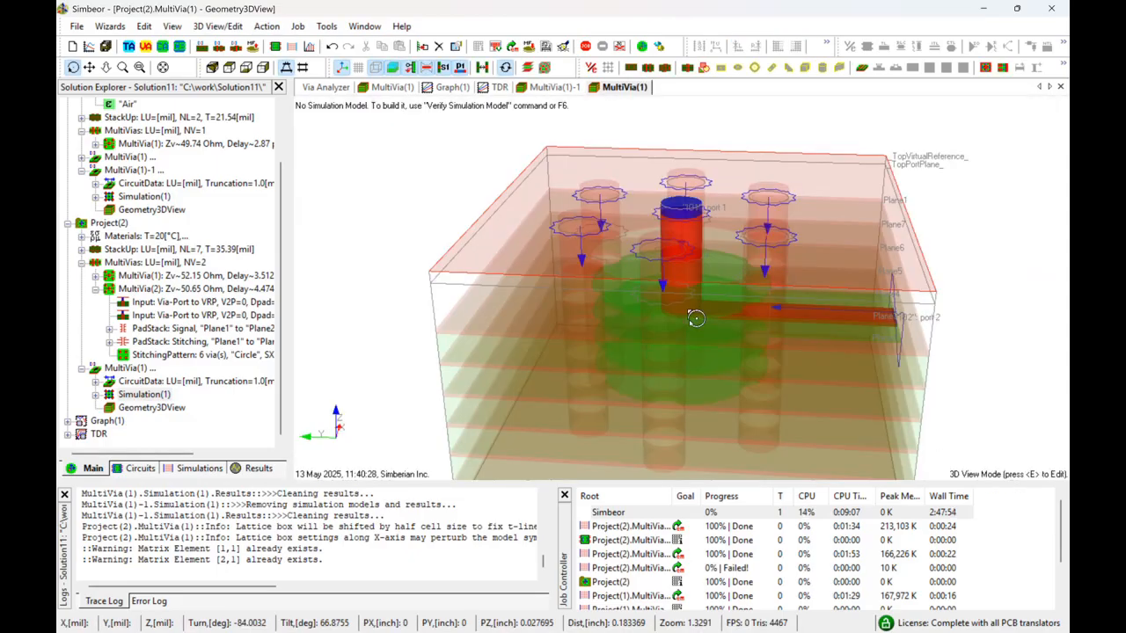
pyautogui.moveTo(614, 242); pyautogui.dragTo(799, 372)
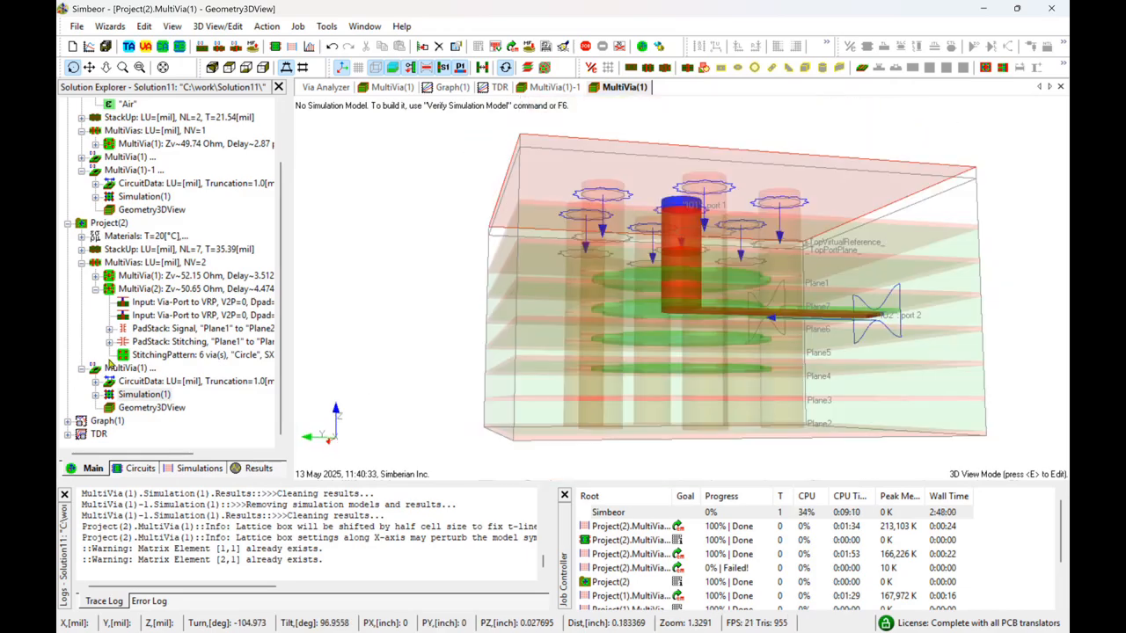
pyautogui.click(96, 382)
pyautogui.scroll(-1, 156, 375)
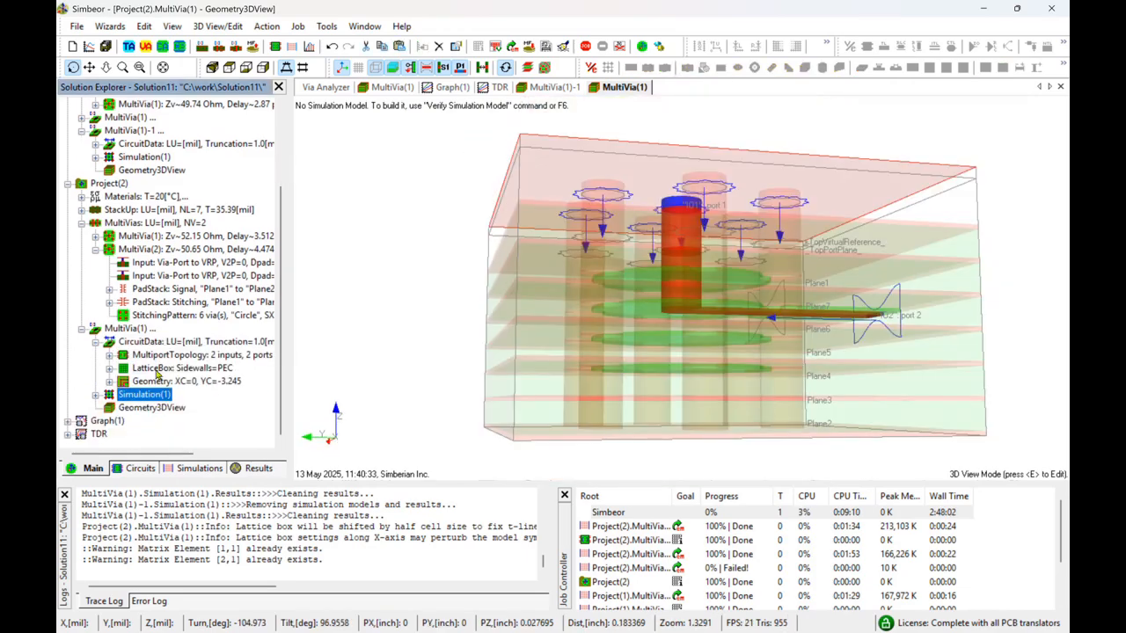
pyautogui.click(110, 382)
pyautogui.scroll(-1, 132, 385)
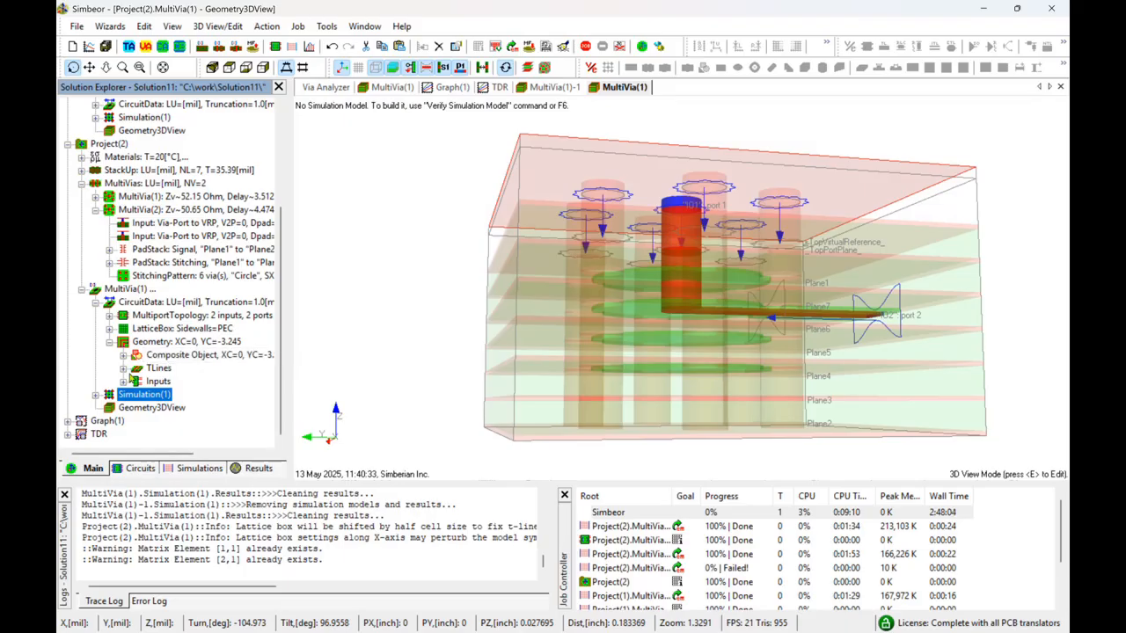
# Step: Expand the composite via object down to its pads and highlight the Plane7 and Plane6 pad ellipses in the model
pyautogui.click(124, 369)
pyautogui.scroll(-1, 128, 376)
pyautogui.click(124, 329)
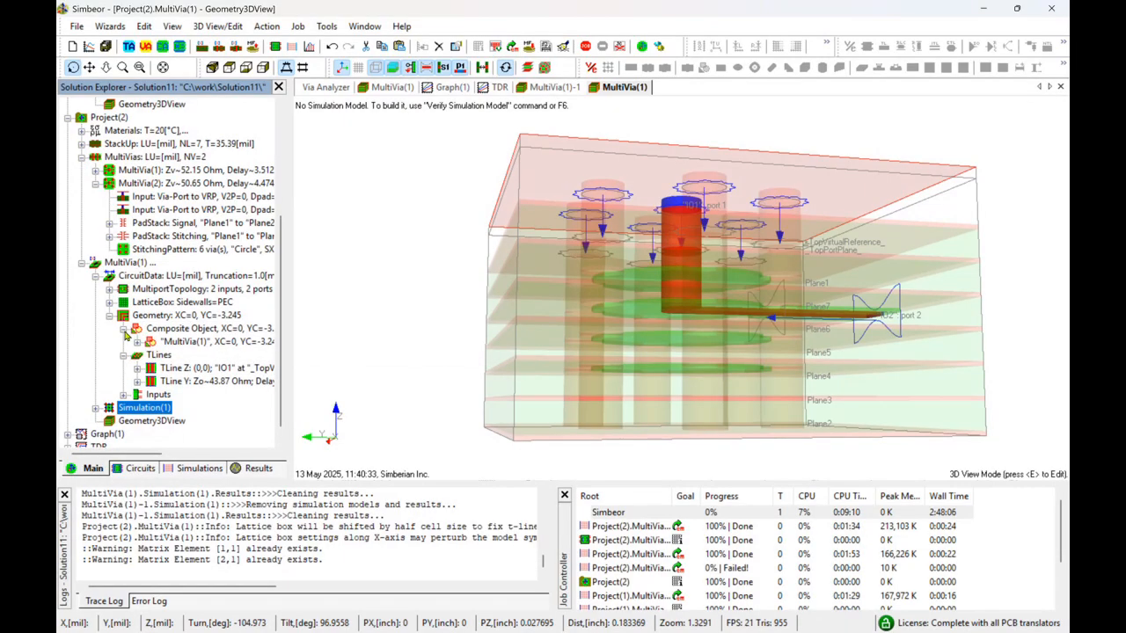
pyautogui.click(138, 342)
pyautogui.scroll(-1, 140, 348)
pyautogui.click(152, 341)
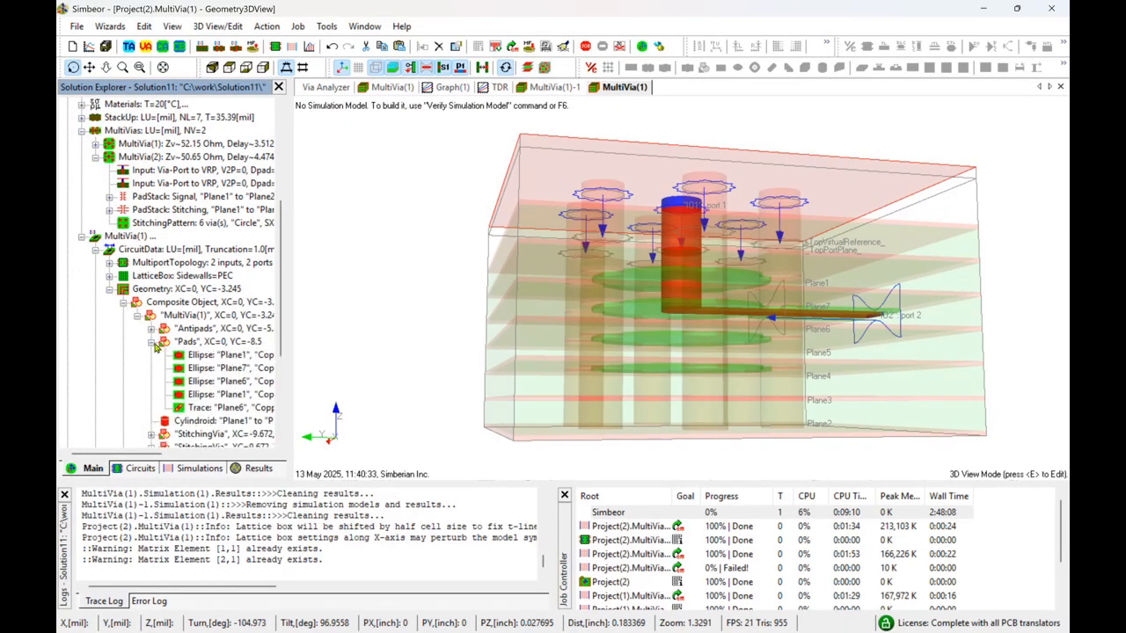
pyautogui.click(200, 368)
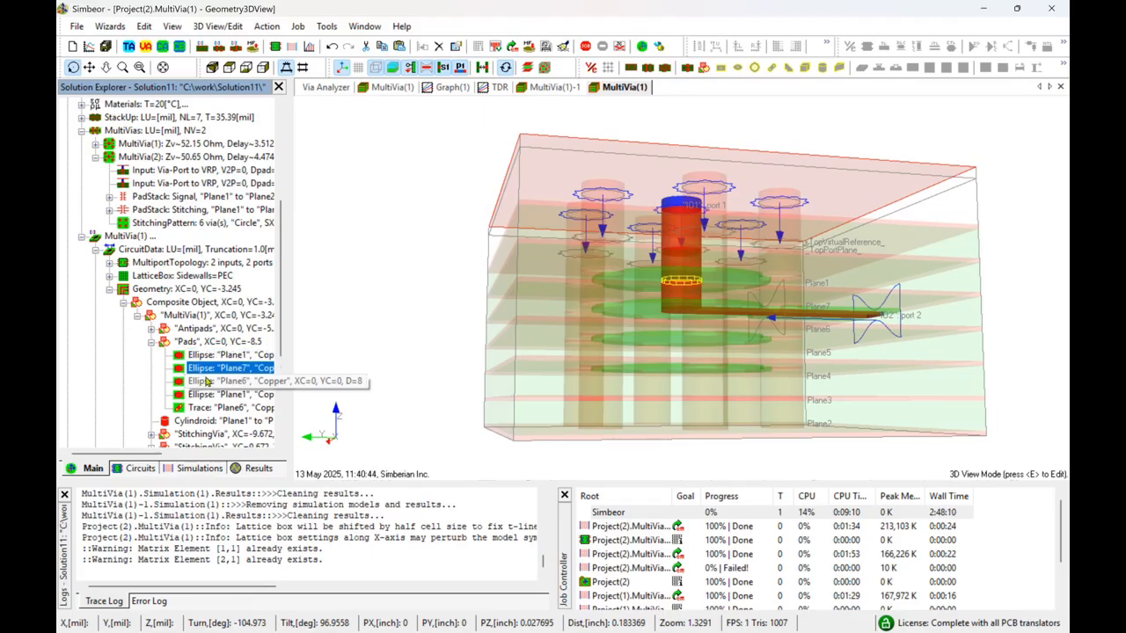
pyautogui.click(206, 385)
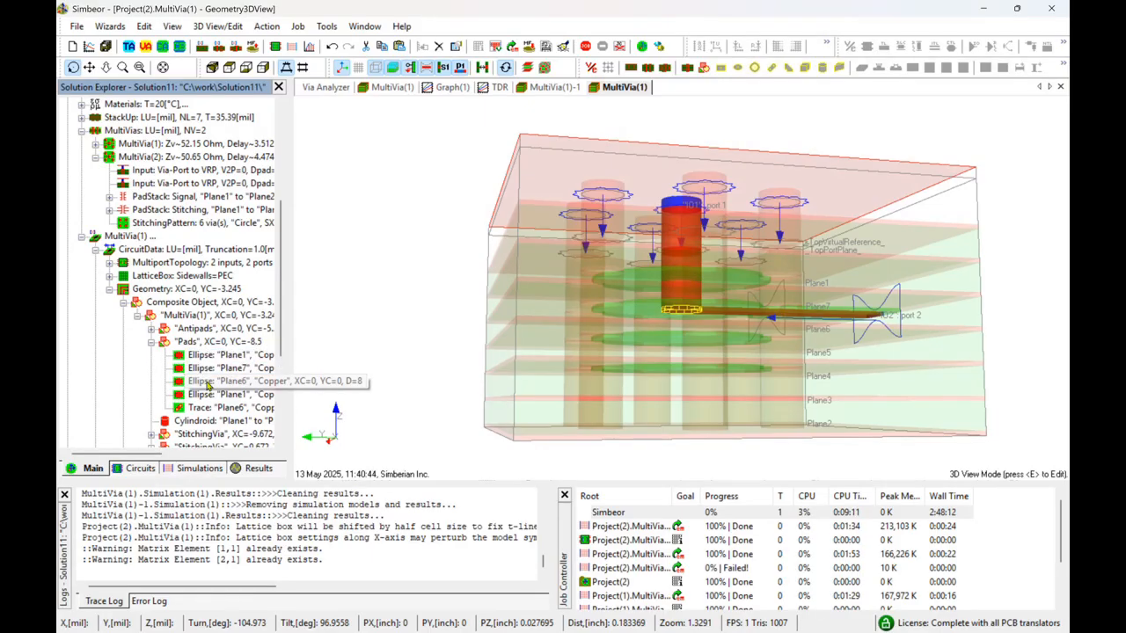
# Step: Set the diameter of the circular Plane6 ellipse among Project(2)'s MultiVia(1) pads to 10 mil
pyautogui.doubleClick(209, 384)
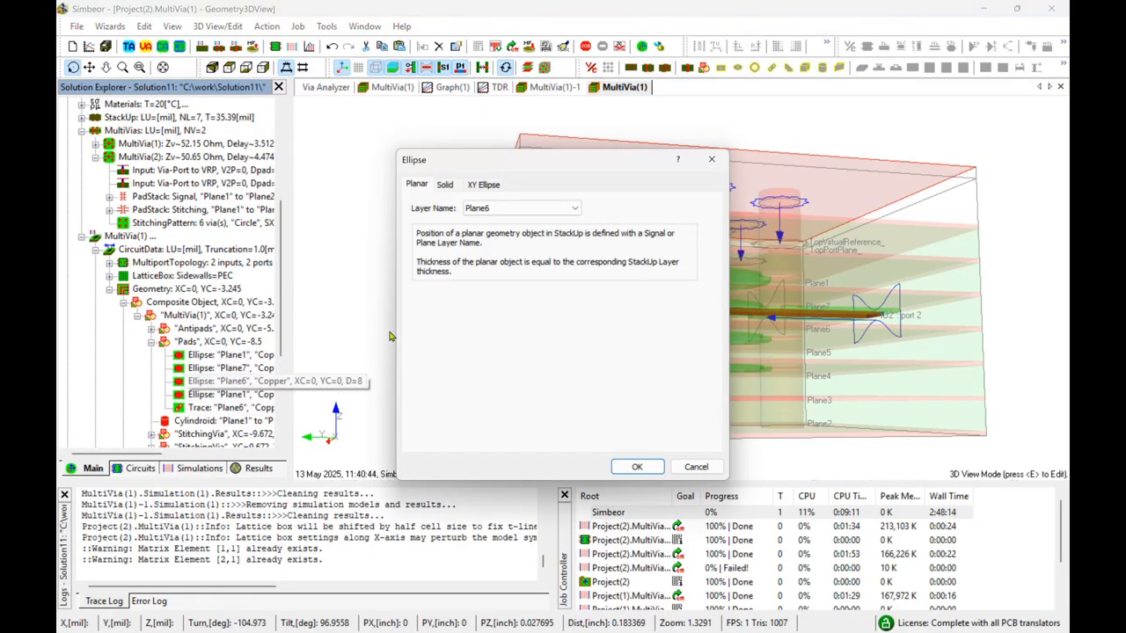
pyautogui.click(487, 185)
pyautogui.doubleClick(470, 391)
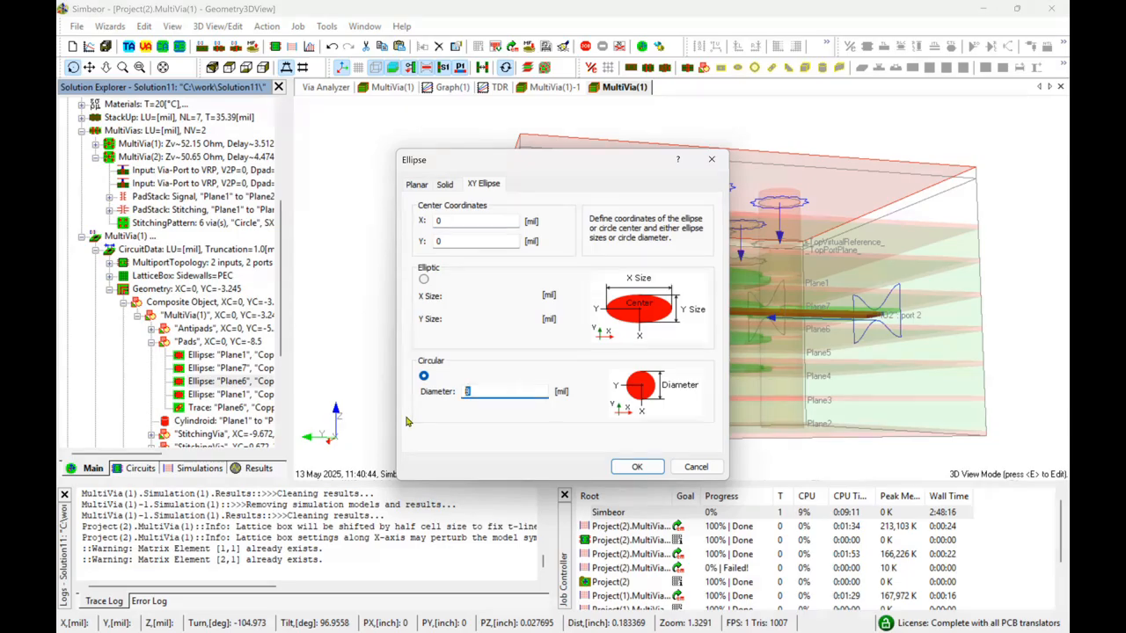
pyautogui.write('10')
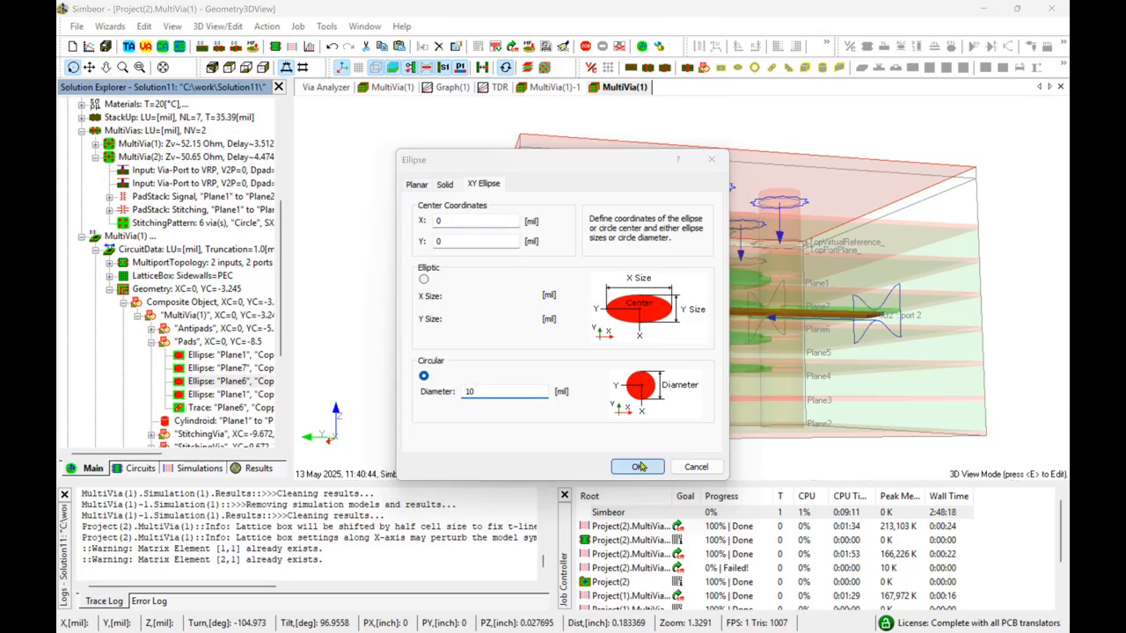
pyautogui.click(637, 467)
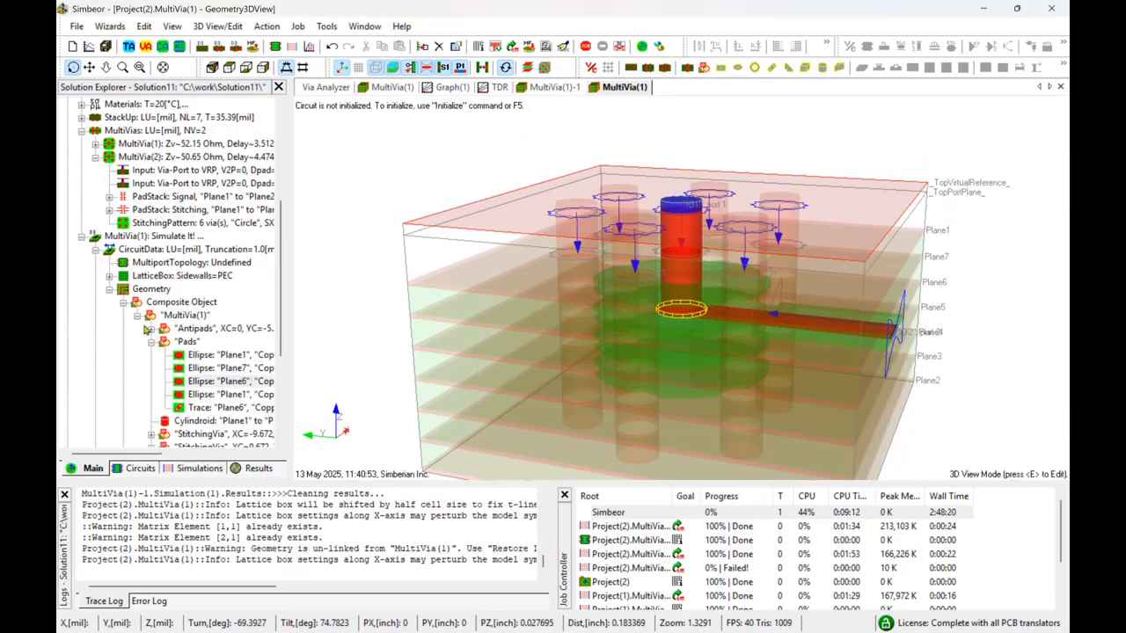
# Step: Collapse the composite object and rerun Simulation(1) of Project(2)'s MultiVia(1) with the modified Plane6 pad
pyautogui.click(127, 305)
pyautogui.click(167, 394)
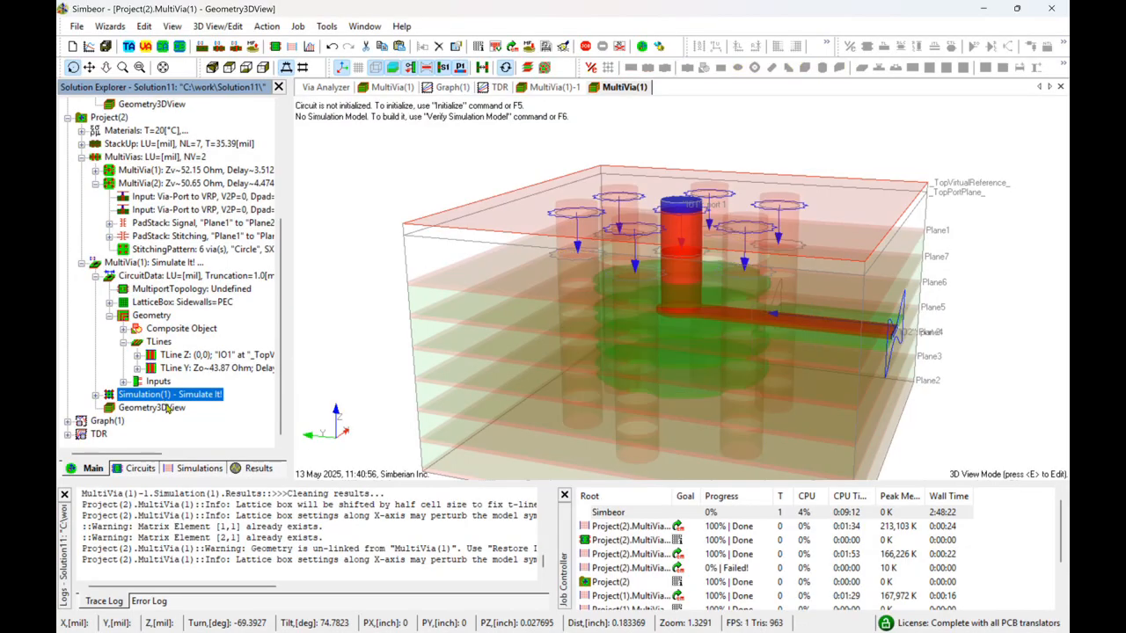
pyautogui.doubleClick(170, 399)
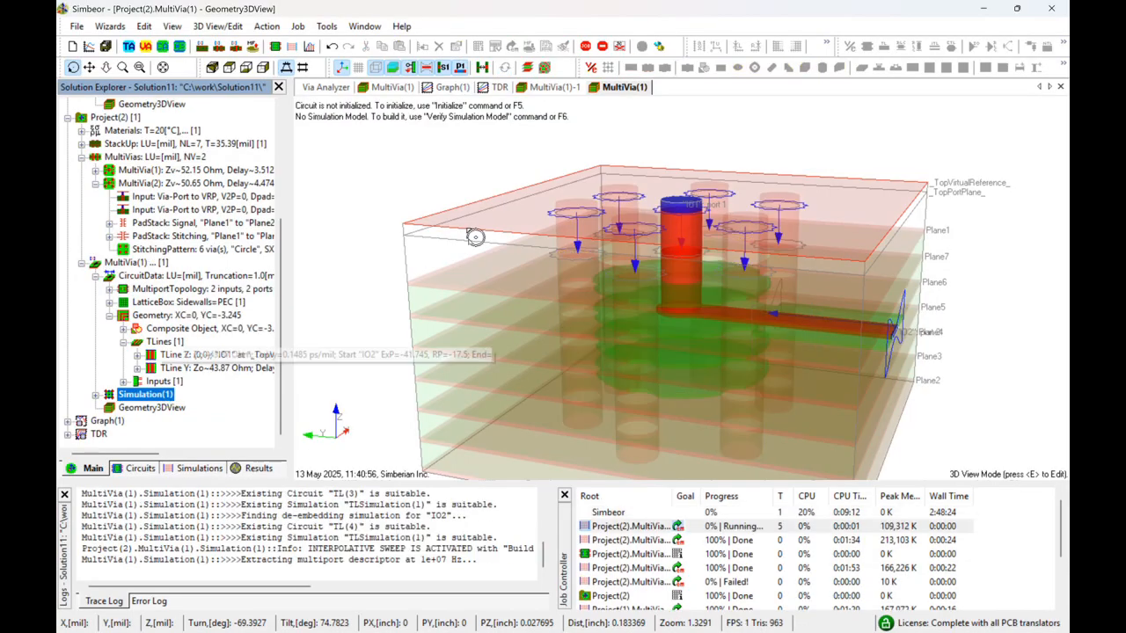
# Step: Check the S-parameter curves of the three via simulations and examine the impedance peaks in the TDR graph
pyautogui.click(450, 87)
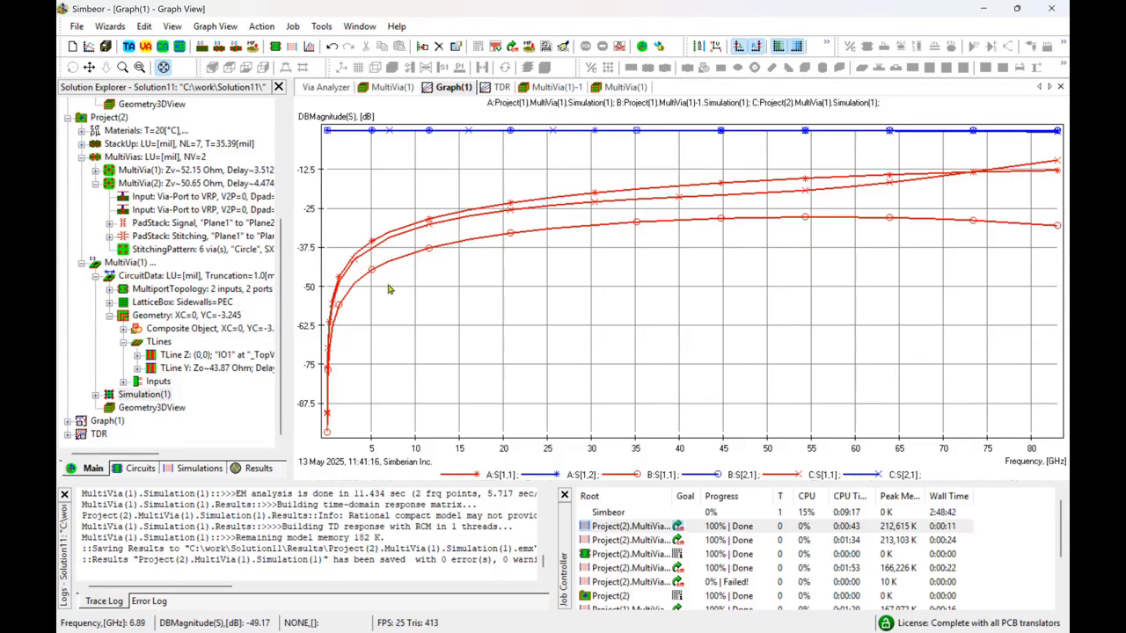
pyautogui.click(497, 86)
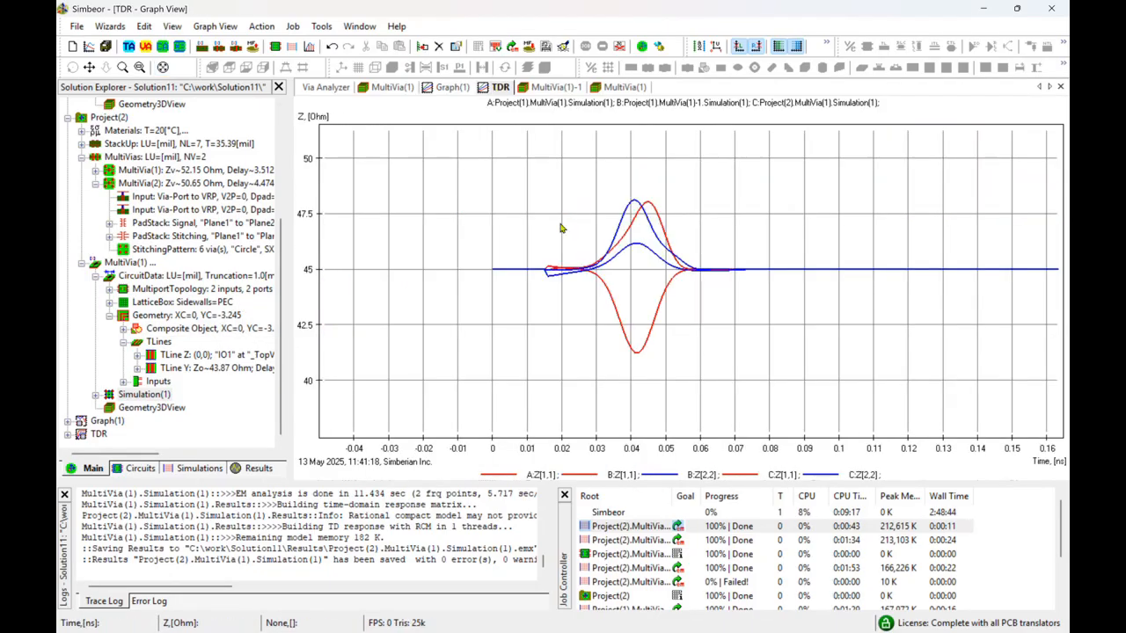
pyautogui.moveTo(633, 228)
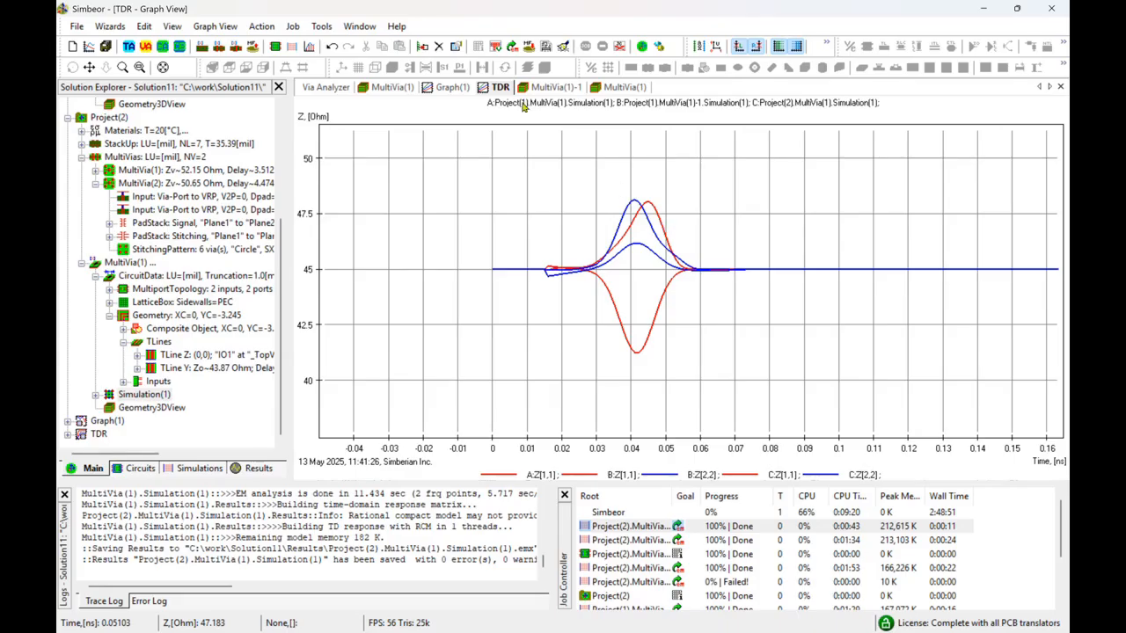
# Step: Set the width of the Plane6 trace among Project(2)'s MultiVia(1) pads to 9 mil
pyautogui.click(613, 87)
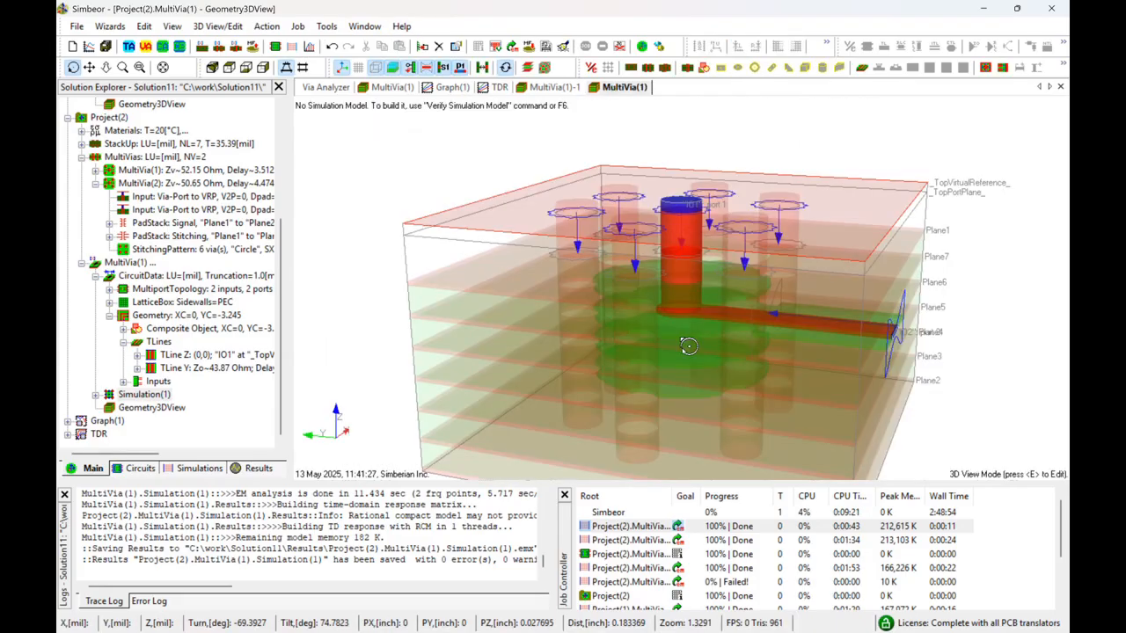
pyautogui.moveTo(690, 347); pyautogui.dragTo(695, 306)
pyautogui.moveTo(744, 358); pyautogui.dragTo(716, 284)
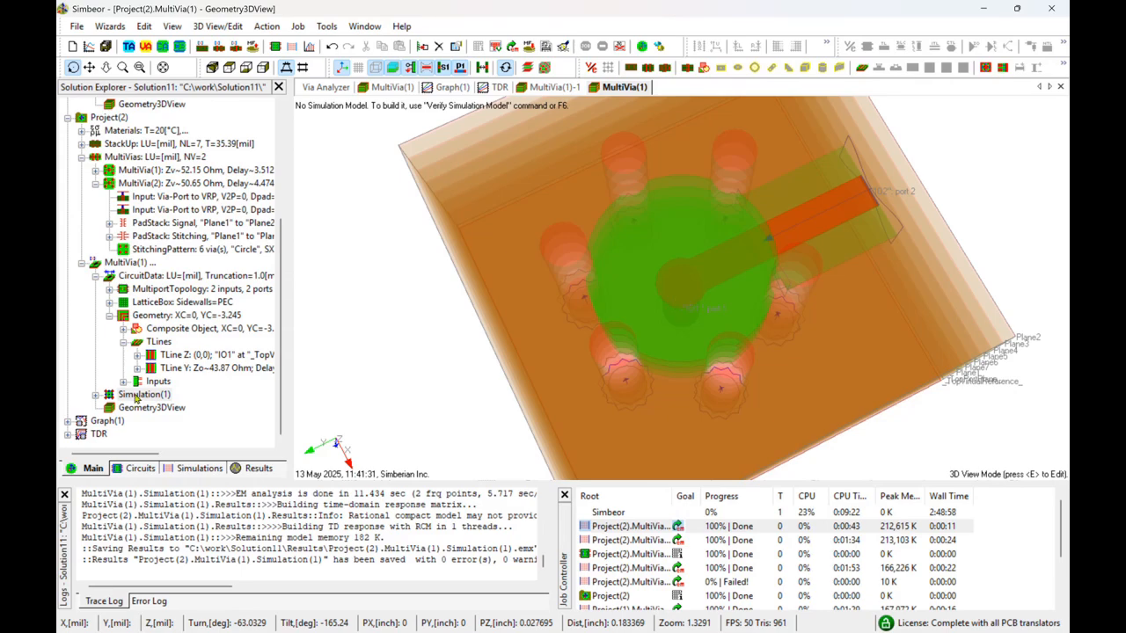
pyautogui.click(124, 329)
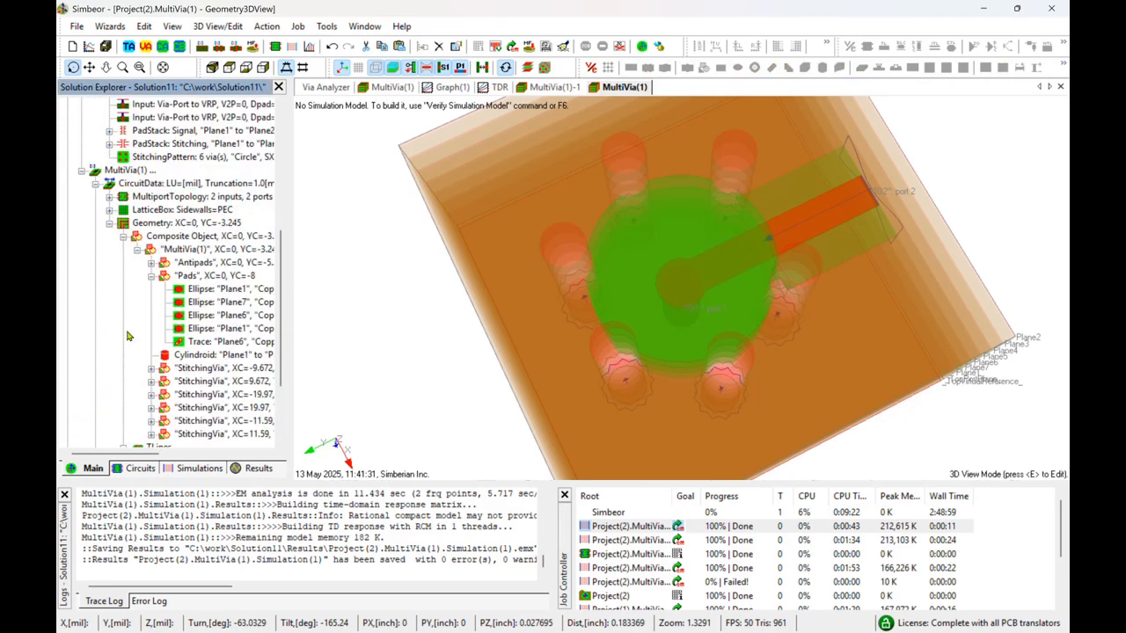
pyautogui.doubleClick(198, 343)
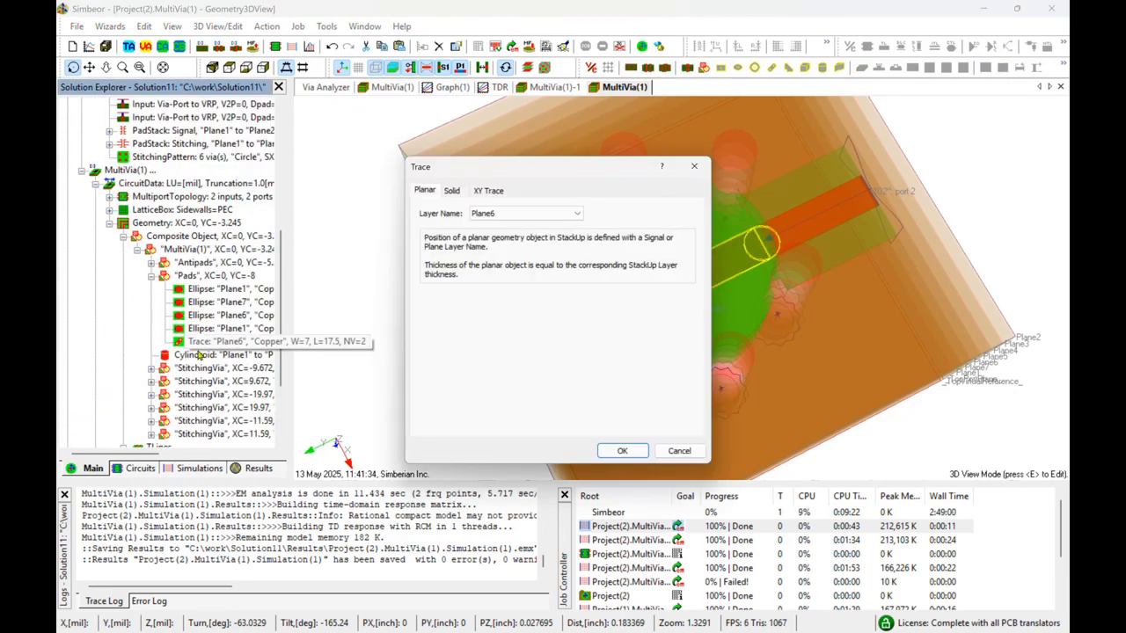
pyautogui.click(490, 192)
pyautogui.press('Tab')
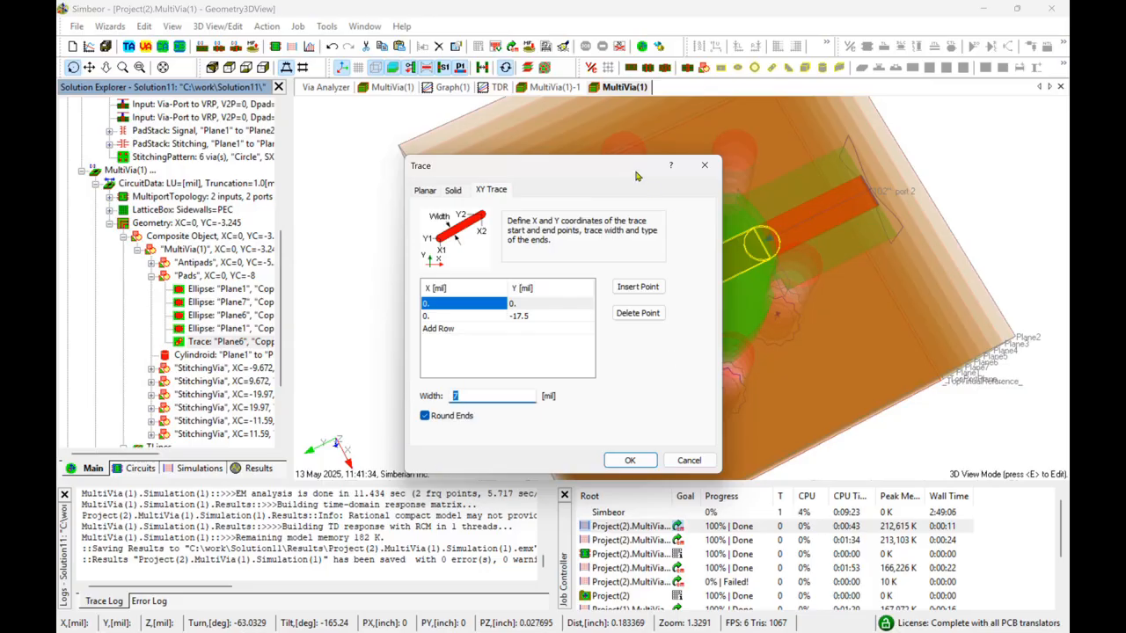
pyautogui.moveTo(637, 177); pyautogui.dragTo(419, 299)
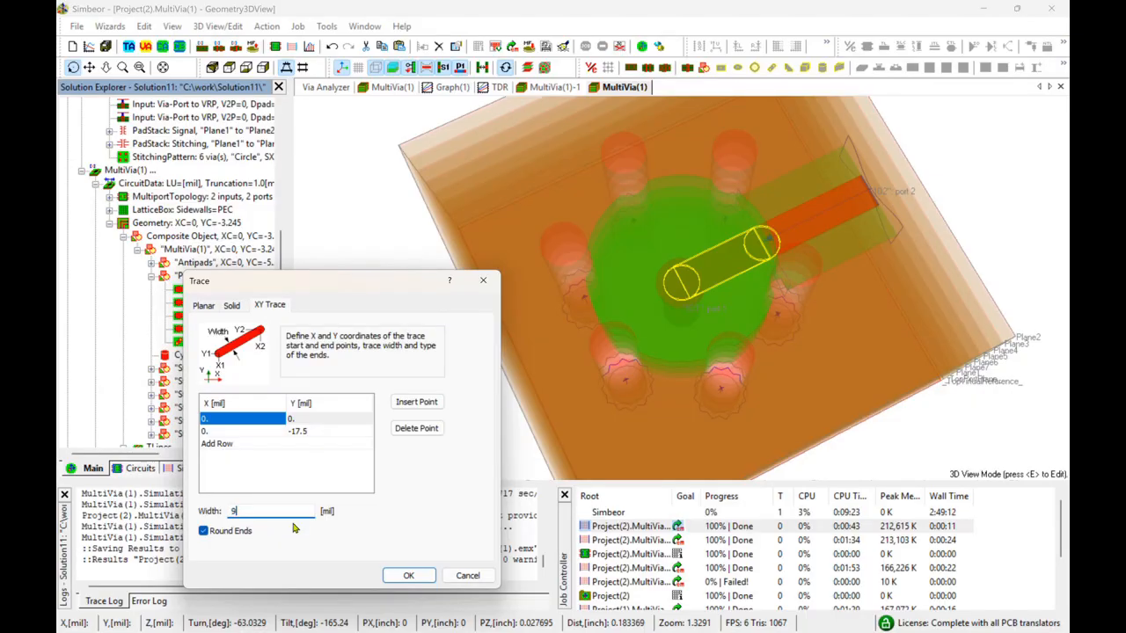
pyautogui.click(408, 575)
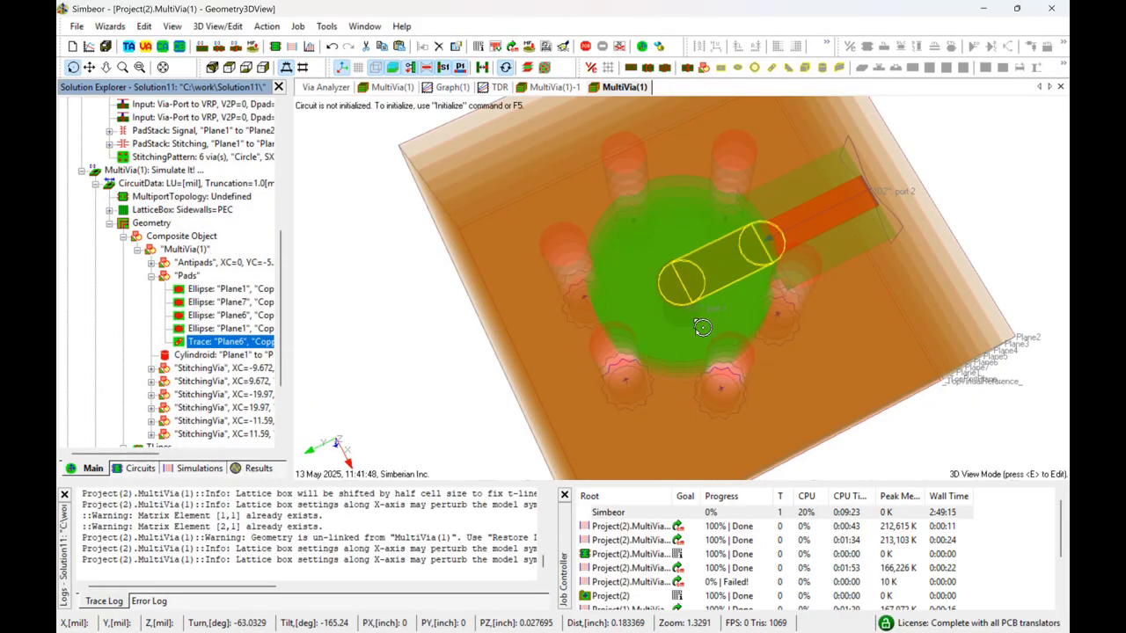
# Step: Set the Plane6 trace's width to 8 mil and view the transition from the side
pyautogui.moveTo(692, 387); pyautogui.dragTo(653, 385)
pyautogui.scroll(-1, 234, 387)
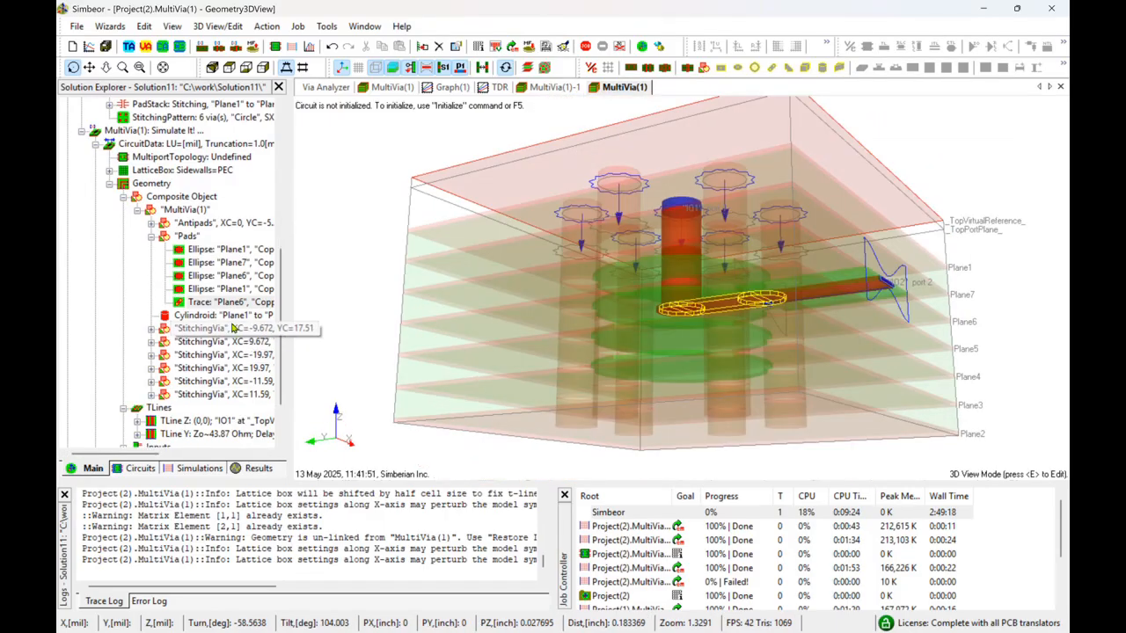
pyautogui.doubleClick(226, 303)
pyautogui.click(489, 191)
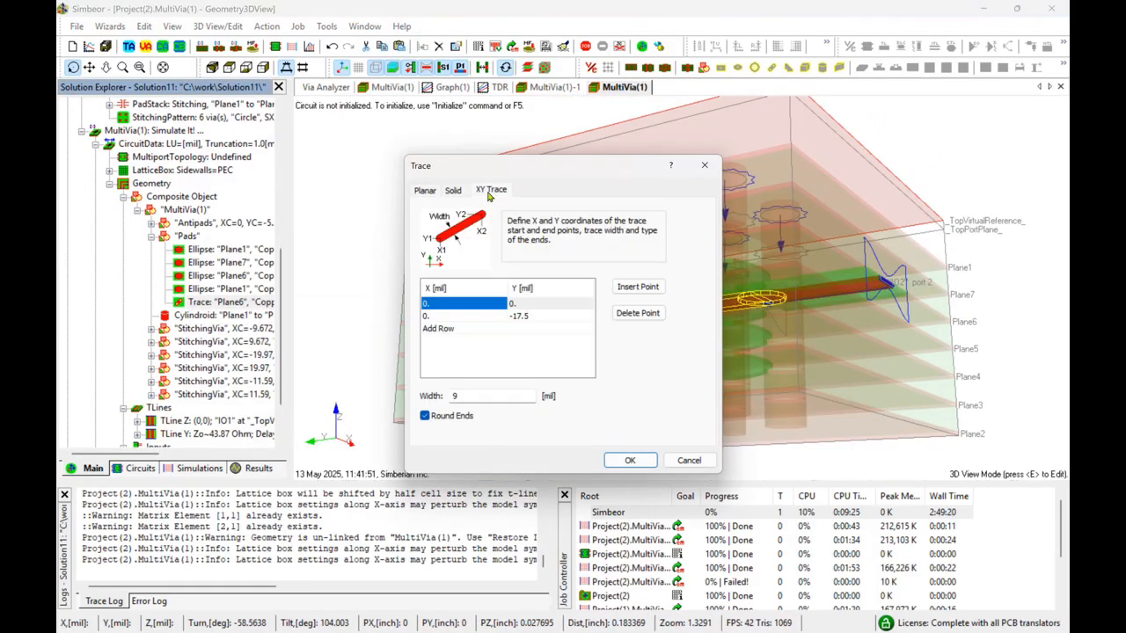
pyautogui.doubleClick(453, 396)
pyautogui.write('8')
pyautogui.click(630, 460)
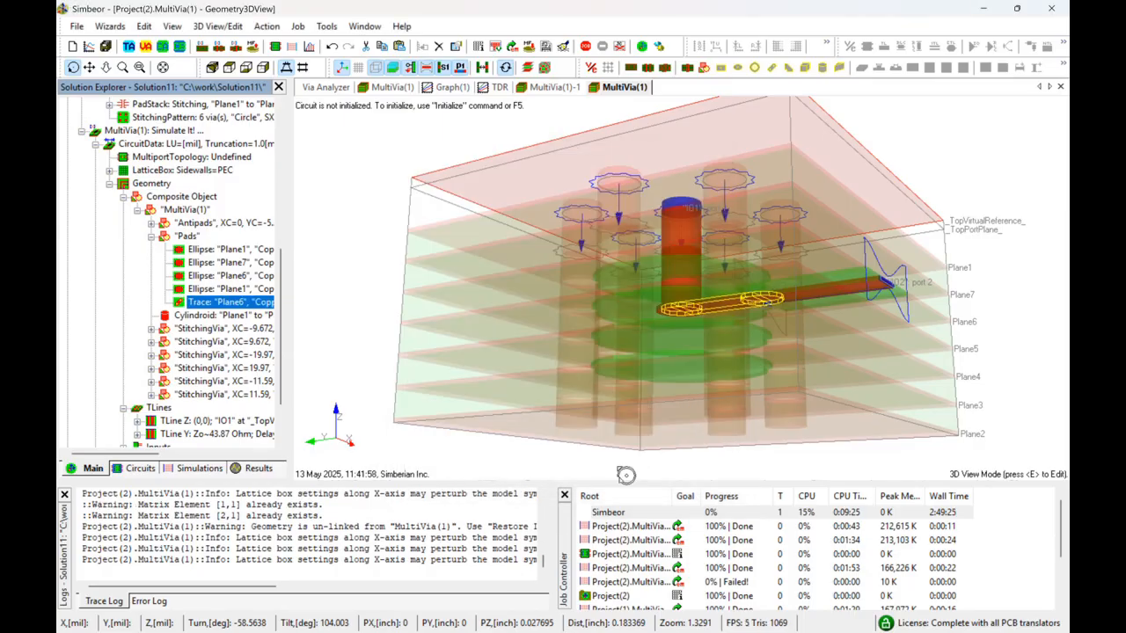
pyautogui.moveTo(637, 462)
pyautogui.mouseDown()
pyautogui.moveTo(698, 202)
pyautogui.moveTo(706, 349)
pyautogui.moveTo(720, 341)
pyautogui.mouseUp()
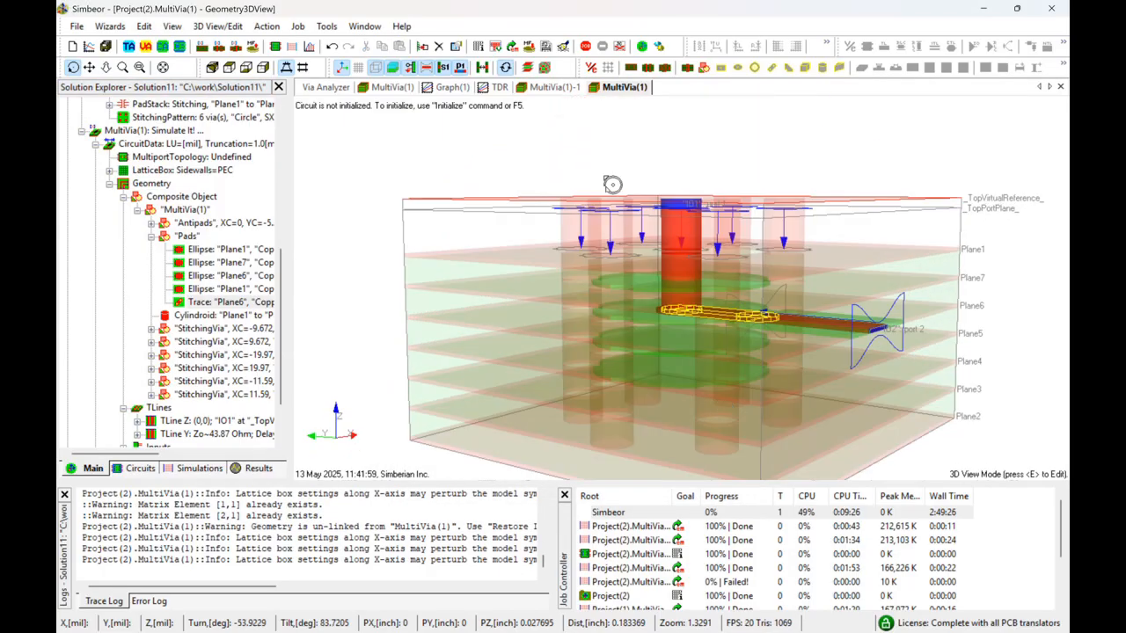
# Step: Collapse the "MultiVia(1)" object in the geometry and rerun Simulation(1) with the modified Plane6 trace width
pyautogui.click(452, 87)
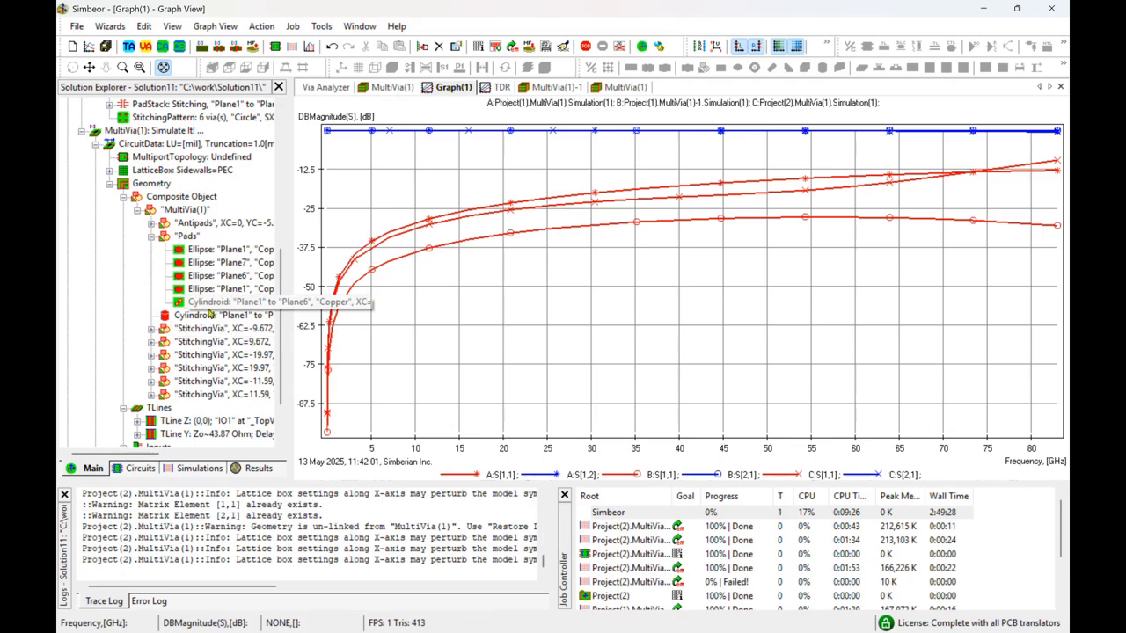
pyautogui.click(138, 211)
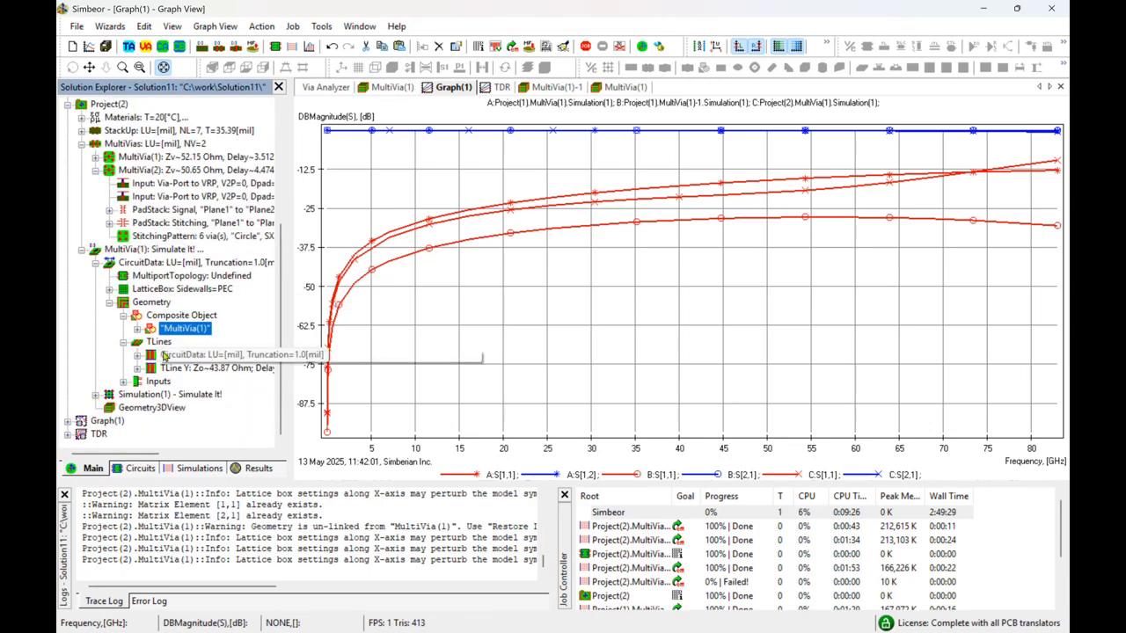
pyautogui.click(161, 395)
pyautogui.doubleClick(161, 395)
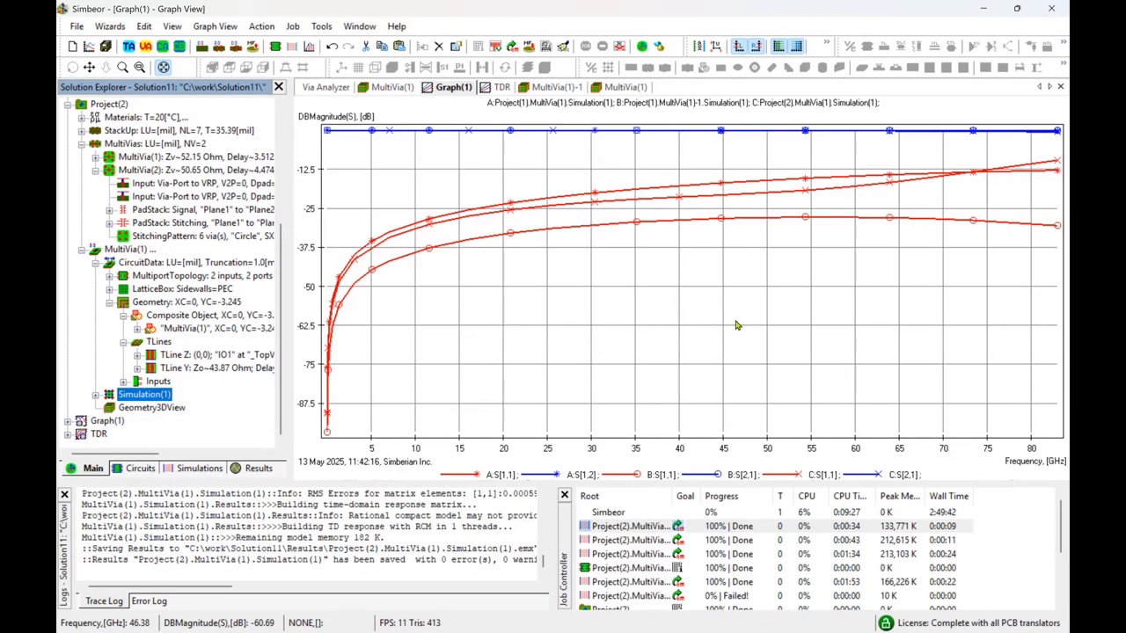
# Step: Review the TDR and S-parameter curves of the rerun simulation alongside the 3D geometry of Project(2)'s MultiVia(1)
pyautogui.click(502, 88)
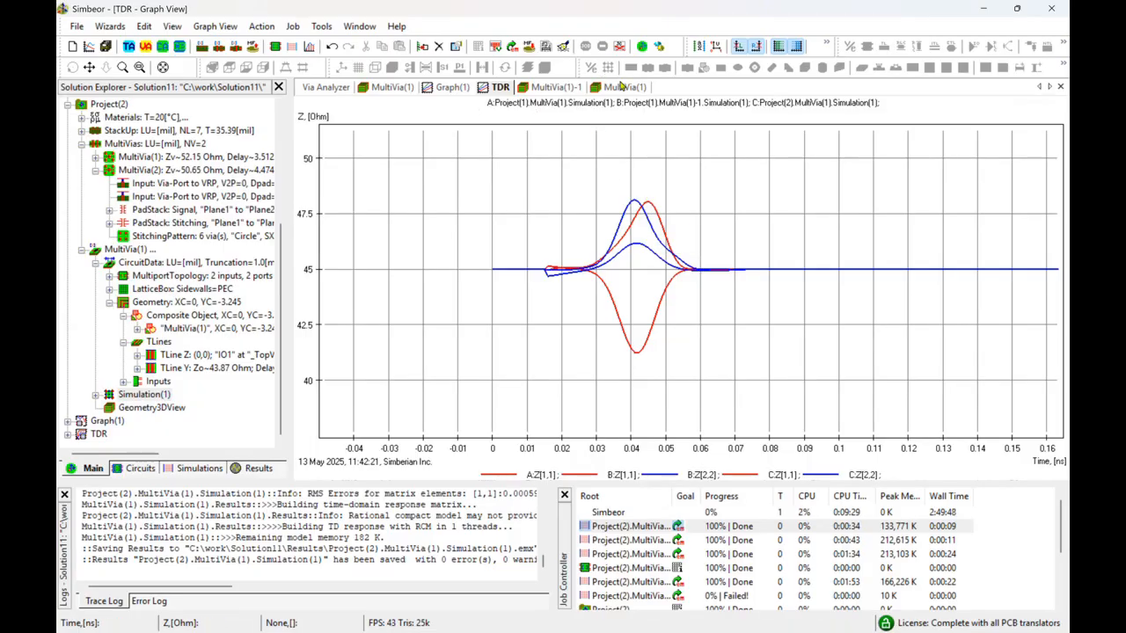
pyautogui.click(621, 90)
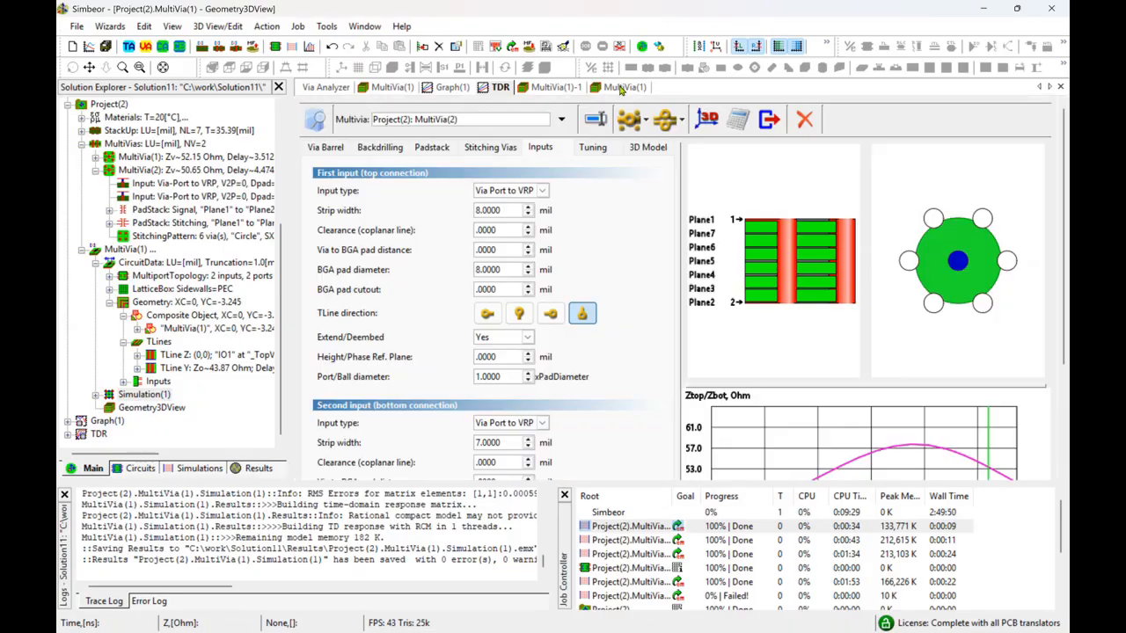
pyautogui.moveTo(650, 350); pyautogui.dragTo(682, 273)
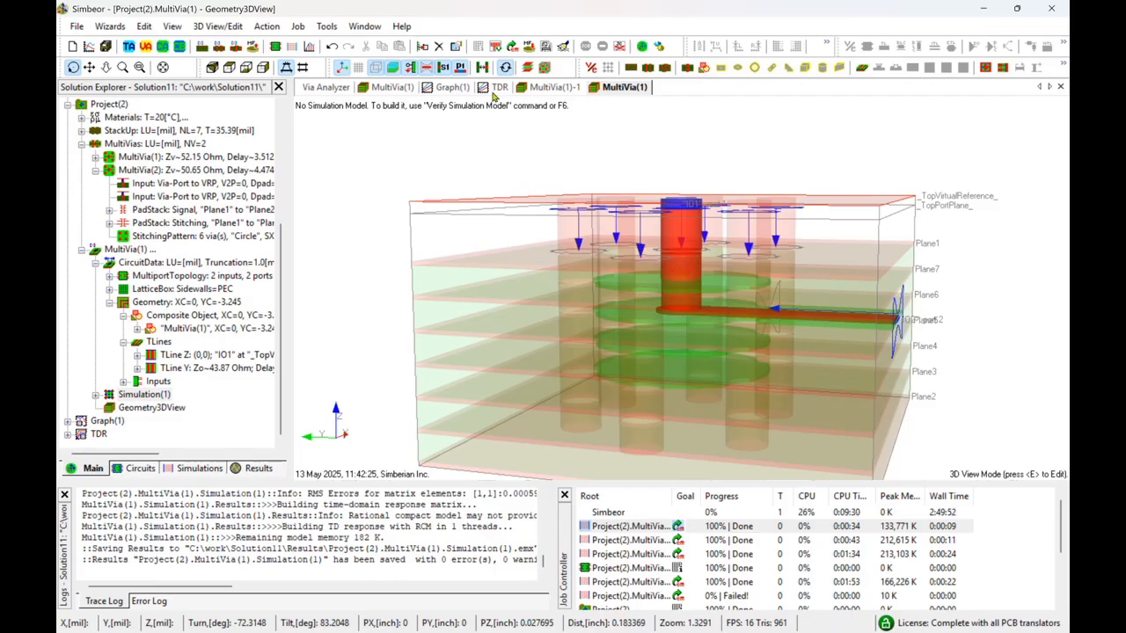
pyautogui.click(453, 88)
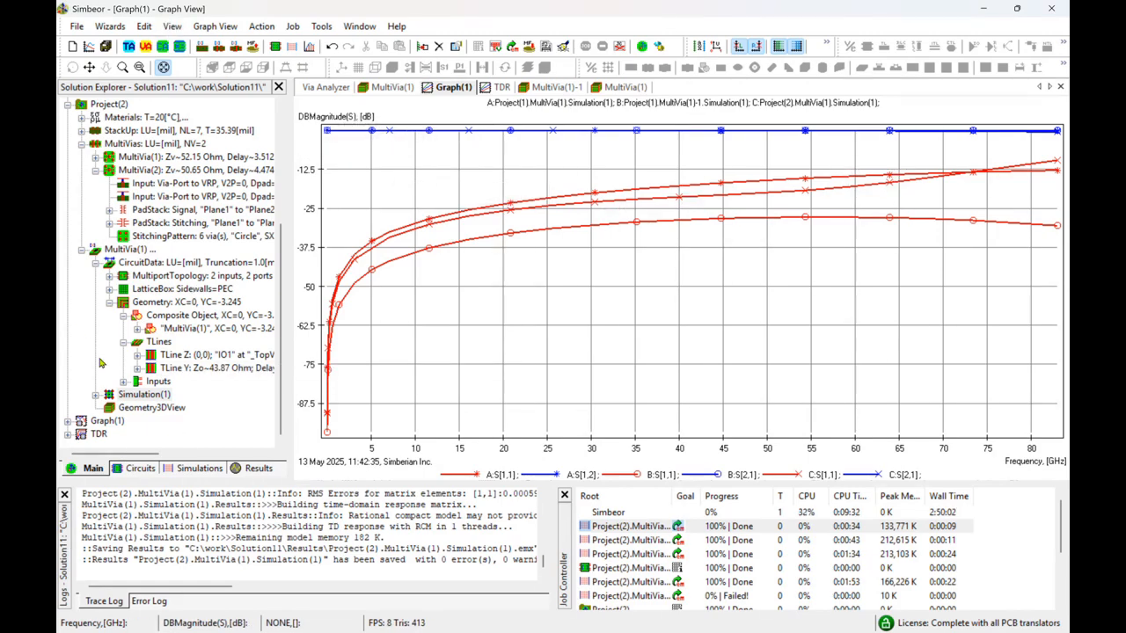
# Step: Open Project(2)'s MultiVia(2) in the Via Analyzer and create its 3D electromagnetic model
pyautogui.click(110, 302)
pyautogui.click(142, 394)
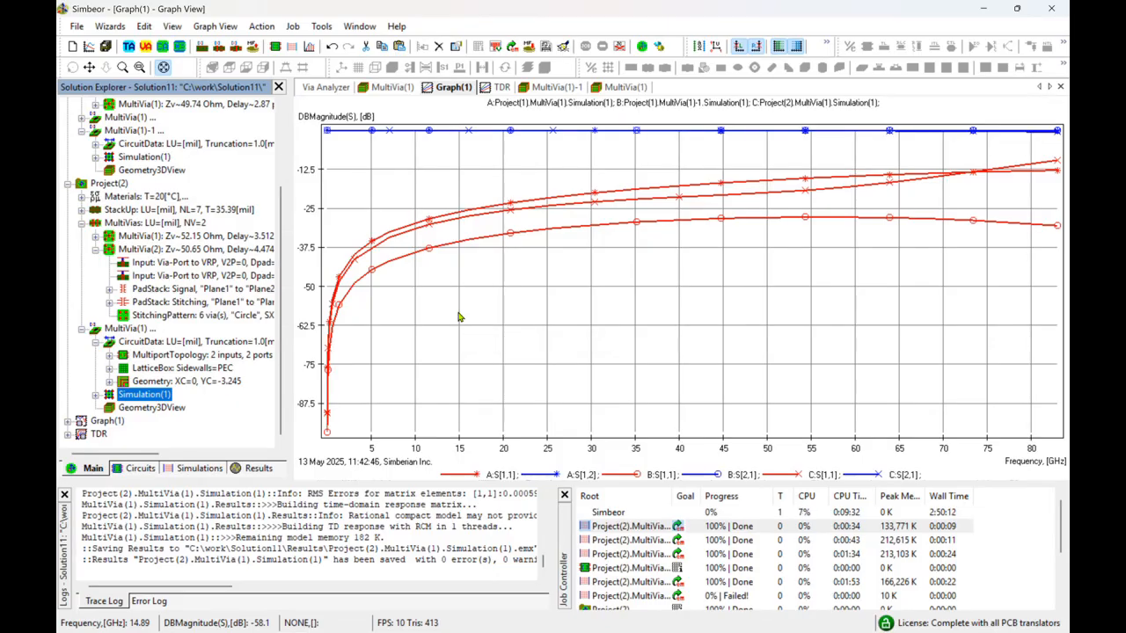
pyautogui.click(128, 397)
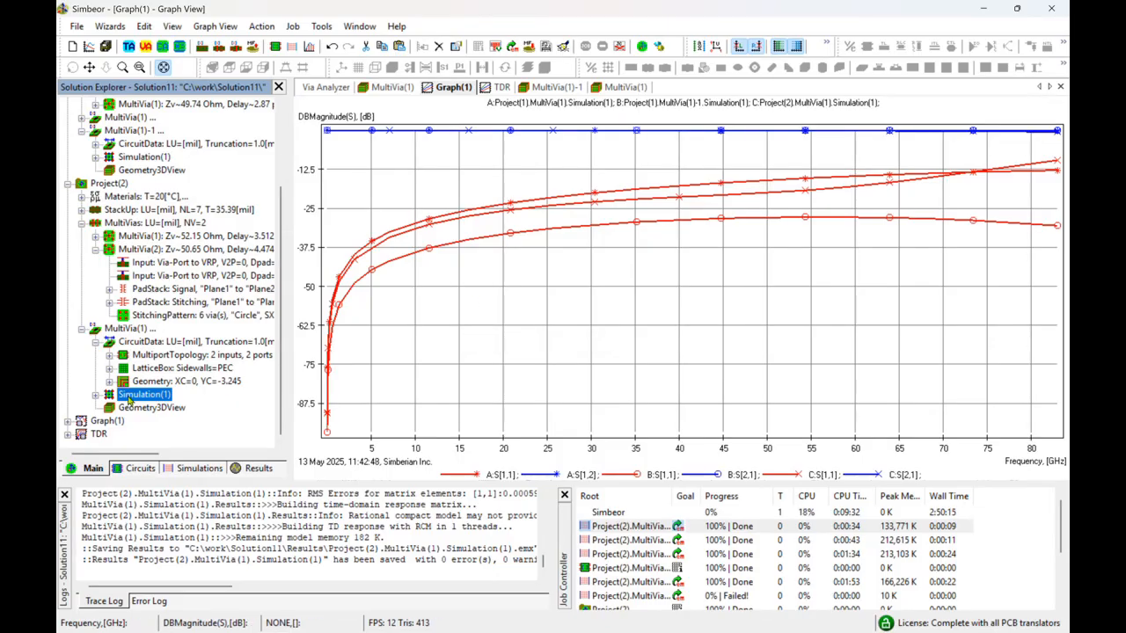
pyautogui.click(96, 343)
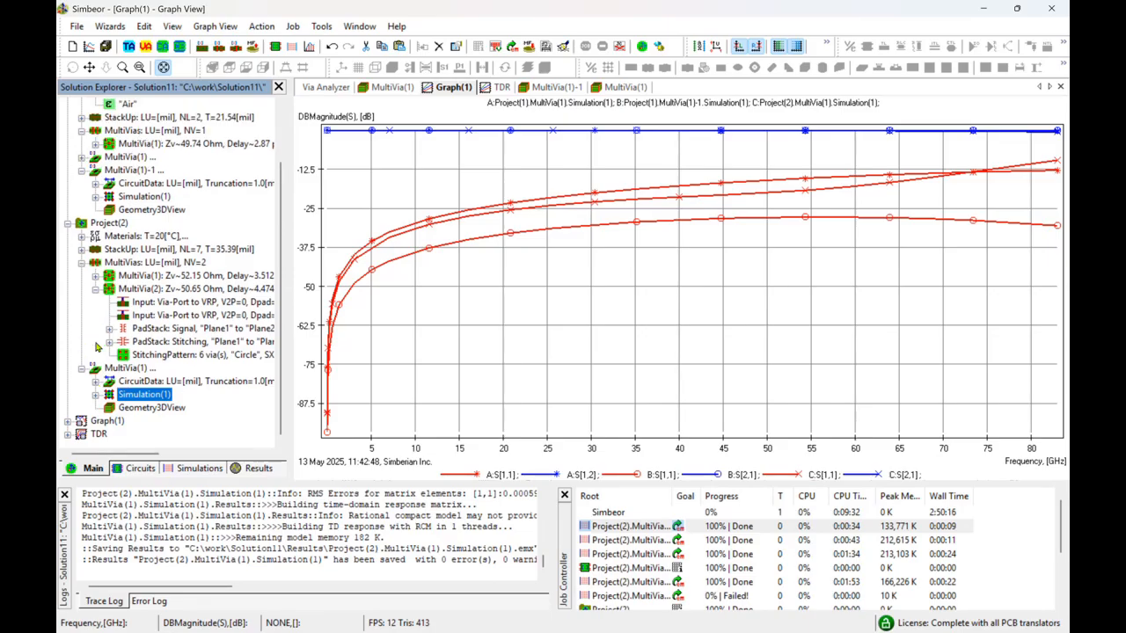
pyautogui.doubleClick(176, 288)
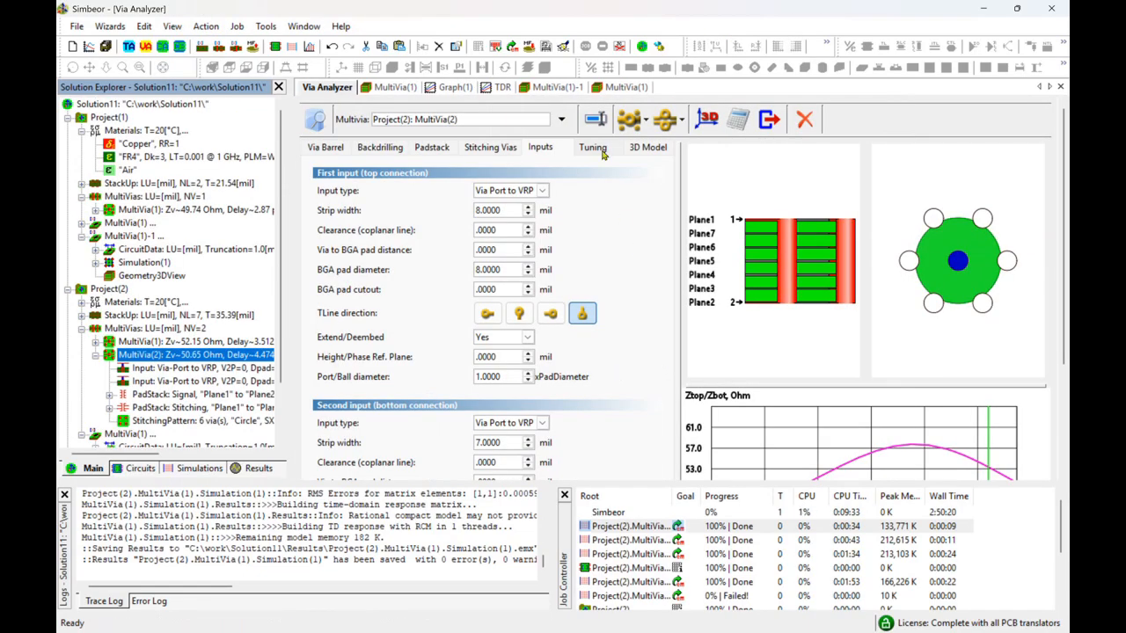
pyautogui.click(708, 120)
pyautogui.click(649, 478)
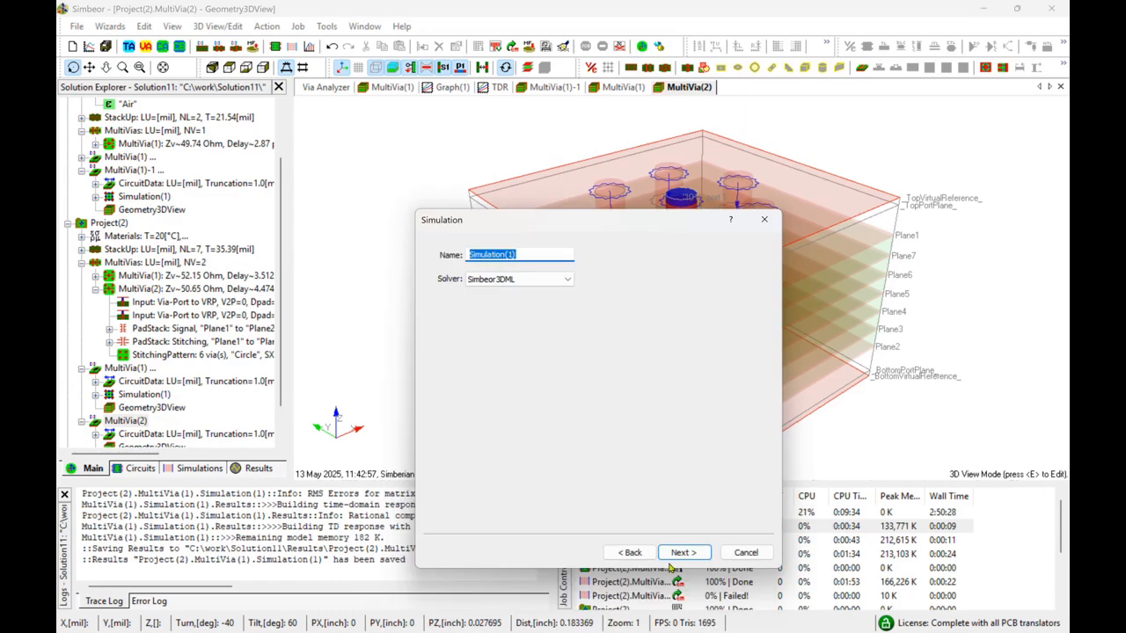
# Step: Create Simulation(1) for MultiVia(2) with the Simbeor3DML solver and result plotting turned off
pyautogui.click(683, 553)
pyautogui.click(684, 553)
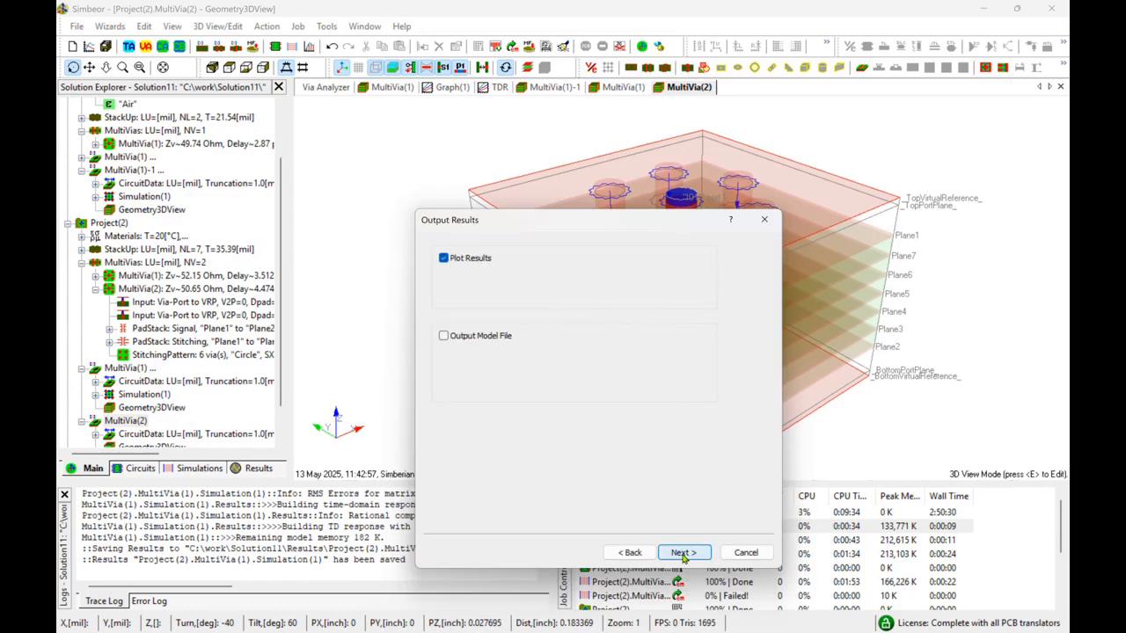
pyautogui.click(444, 257)
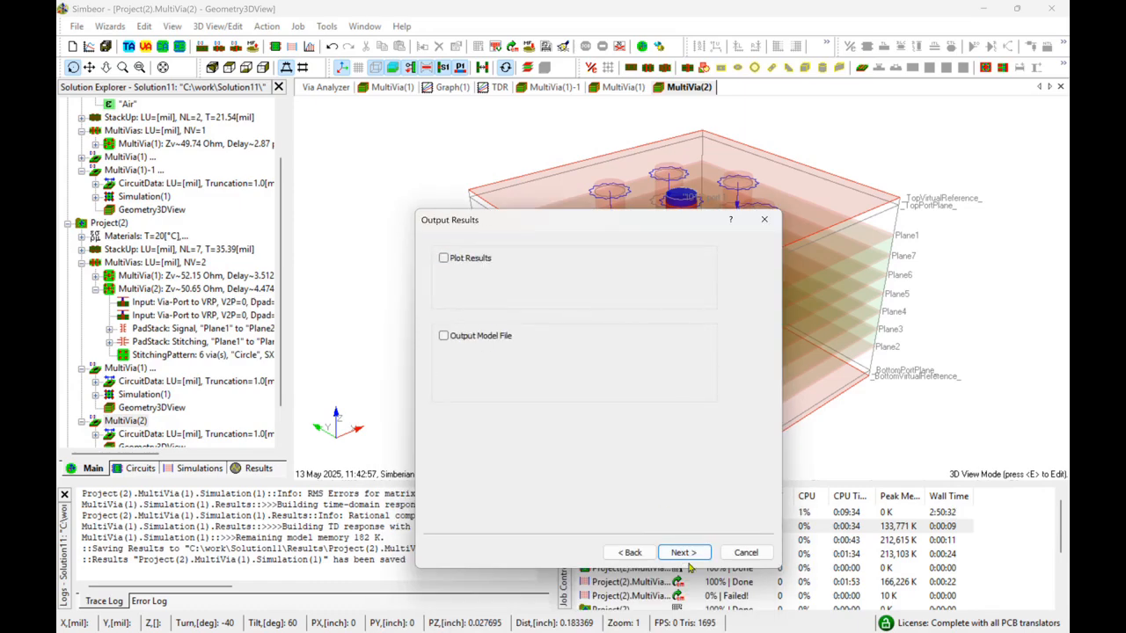
pyautogui.click(684, 552)
pyautogui.click(684, 551)
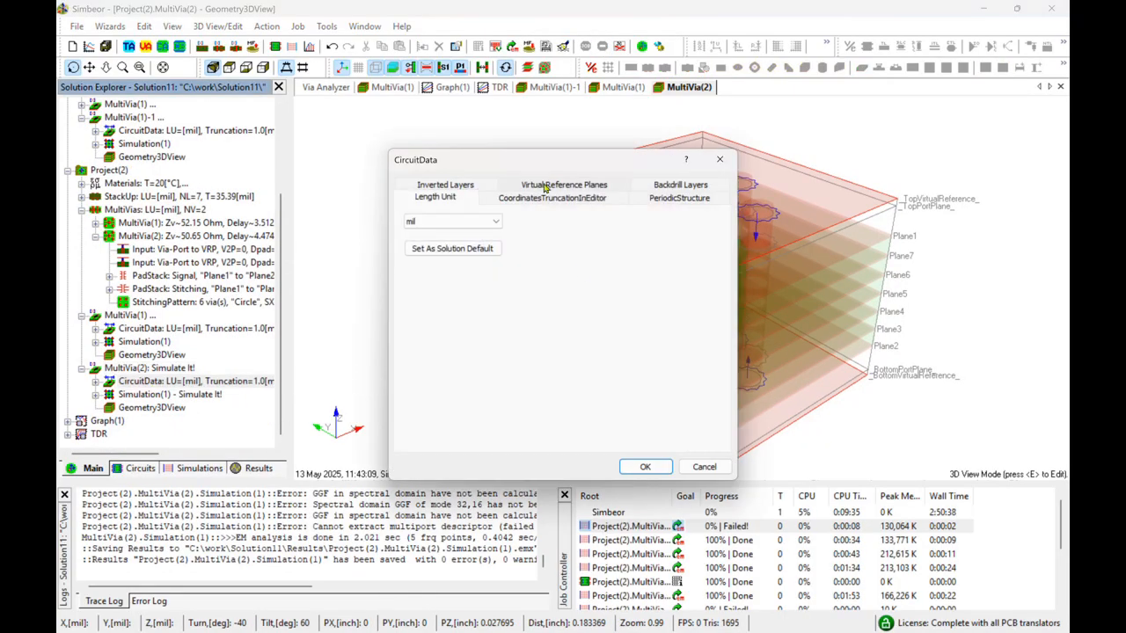
# Step: Set both the top and bottom virtual space fill of Project(2)'s 3D MultiVia(2) model to FR4
pyautogui.click(545, 189)
pyautogui.click(528, 218)
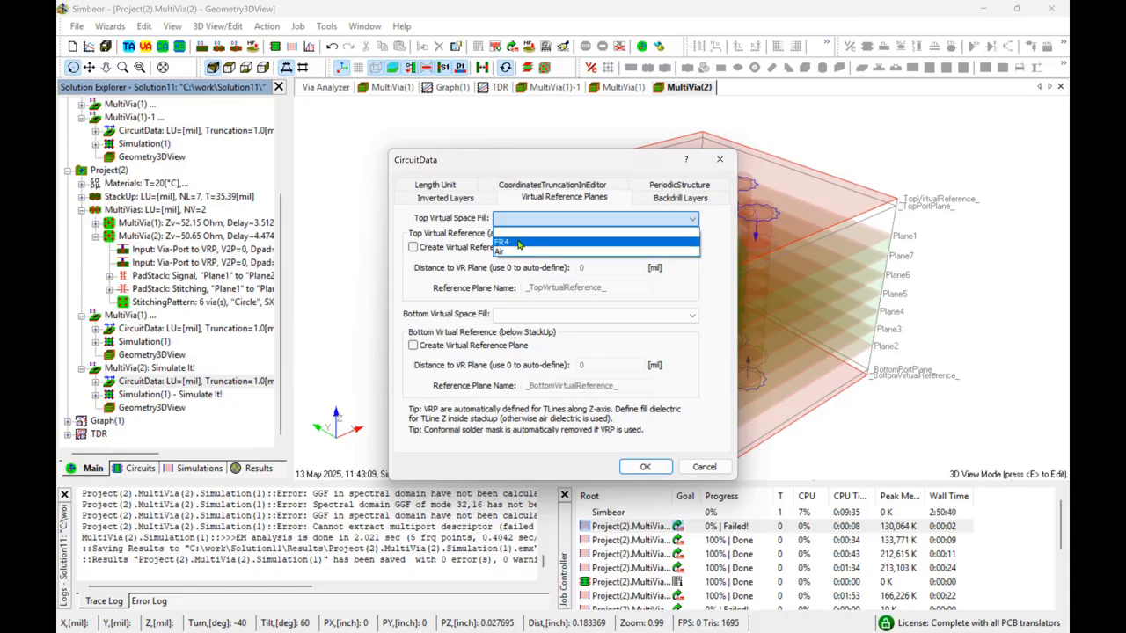
pyautogui.click(515, 241)
pyautogui.click(545, 314)
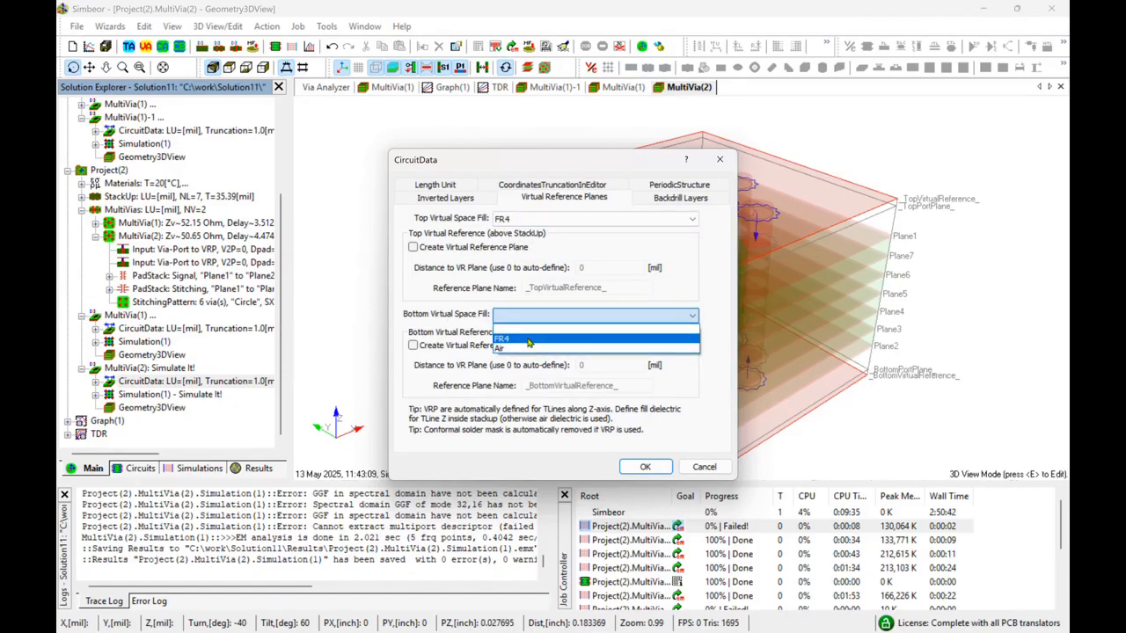
pyautogui.click(528, 338)
pyautogui.click(632, 466)
pyautogui.moveTo(741, 304); pyautogui.dragTo(669, 217)
pyautogui.moveTo(591, 336); pyautogui.dragTo(665, 324)
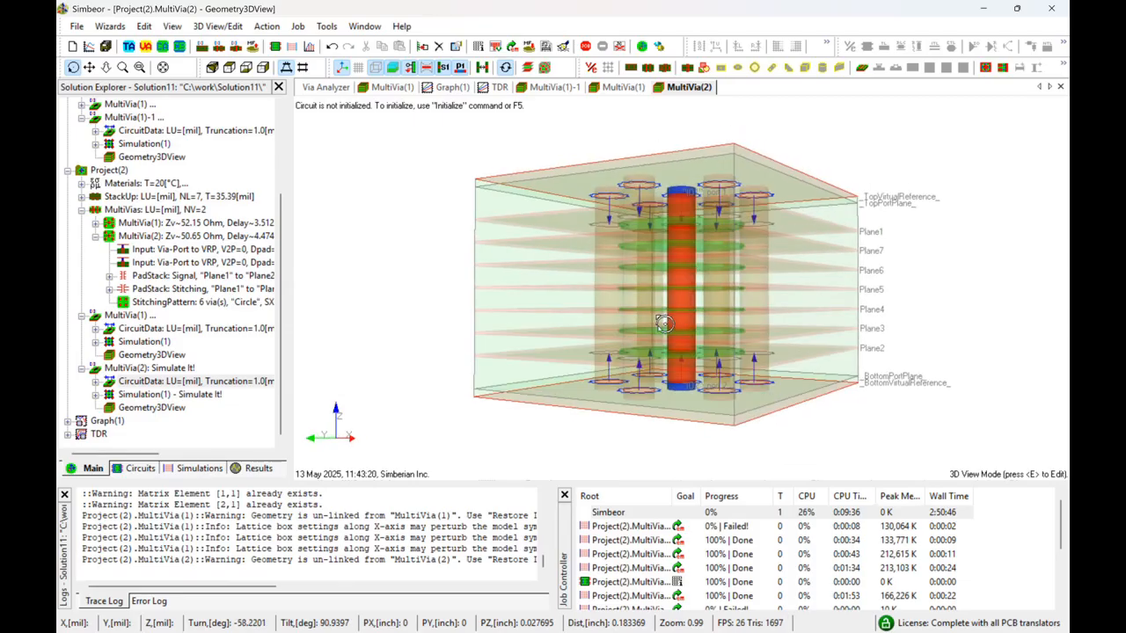
# Step: Open the 3D geometry of Project(2)'s MultiVia(1) and set its top virtual space fill to FR4
pyautogui.doubleClick(125, 327)
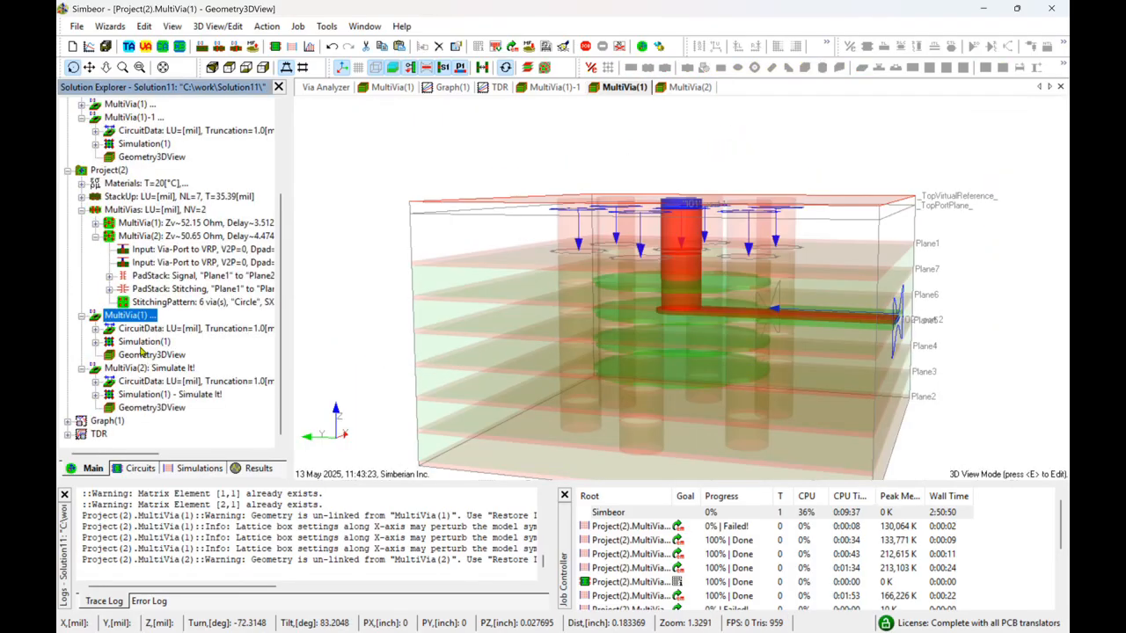
pyautogui.moveTo(457, 290); pyautogui.dragTo(559, 229)
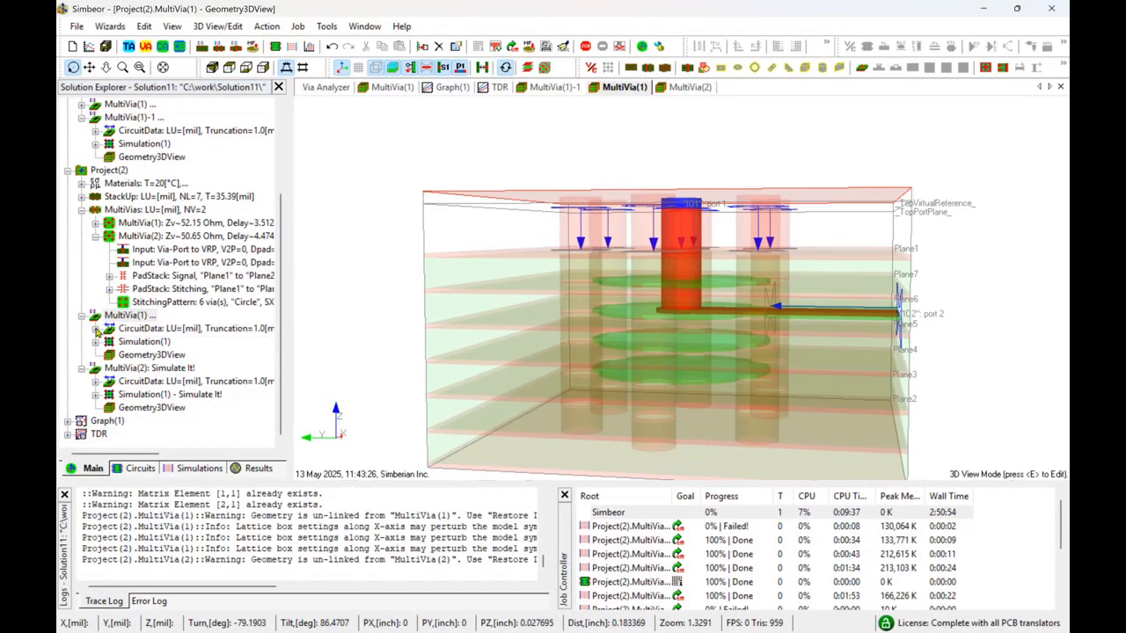
pyautogui.click(96, 328)
pyautogui.doubleClick(146, 329)
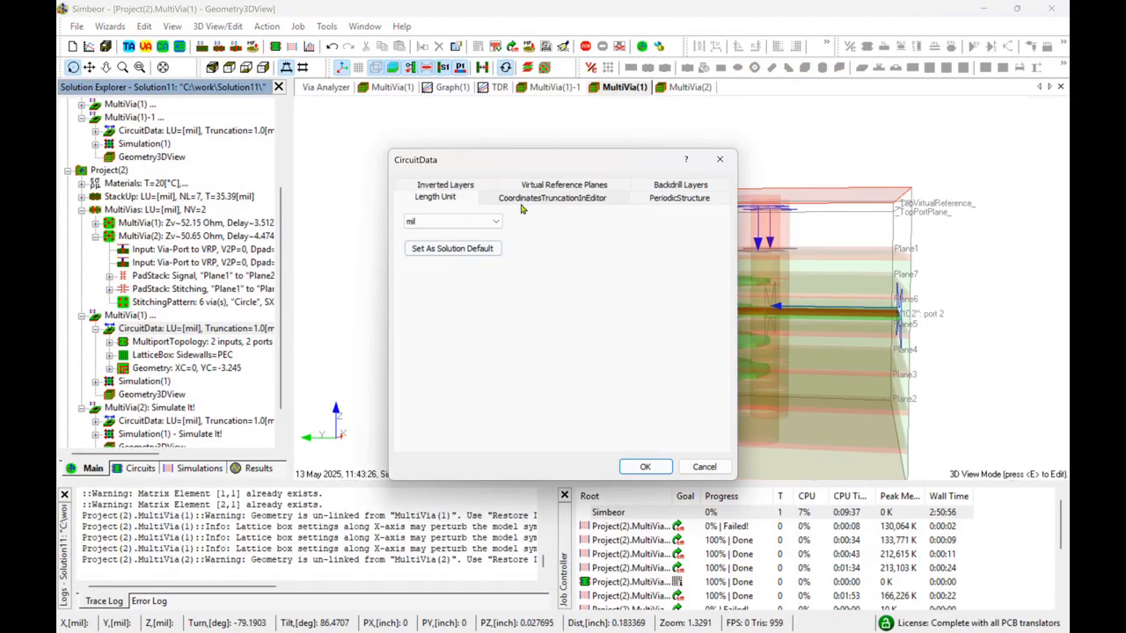
pyautogui.click(548, 187)
pyautogui.click(525, 217)
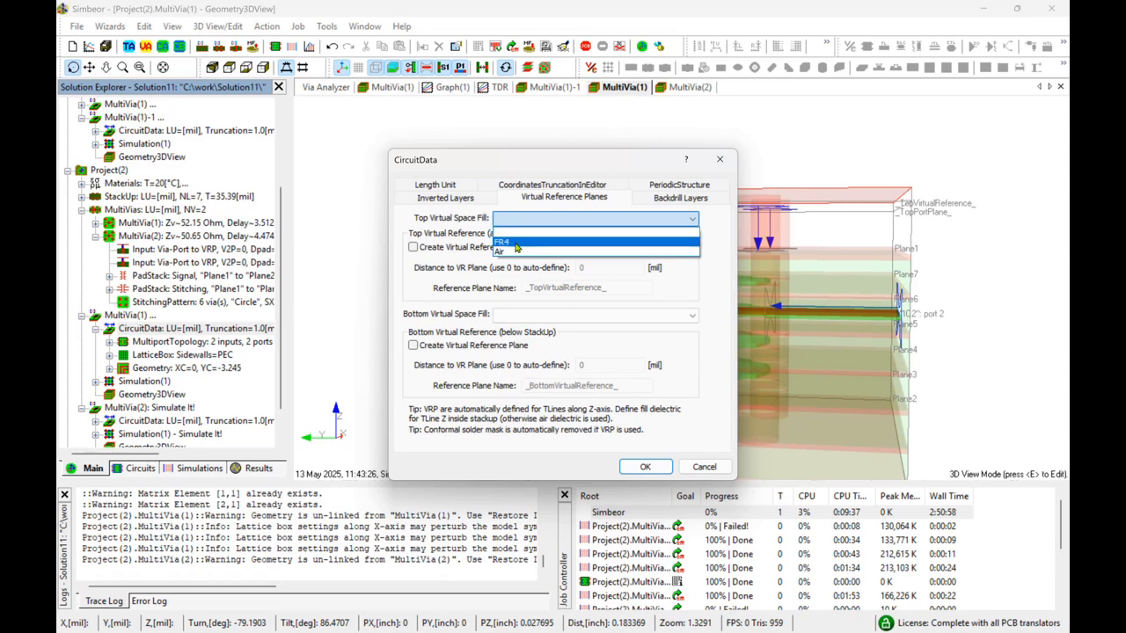
pyautogui.click(517, 249)
pyautogui.click(644, 466)
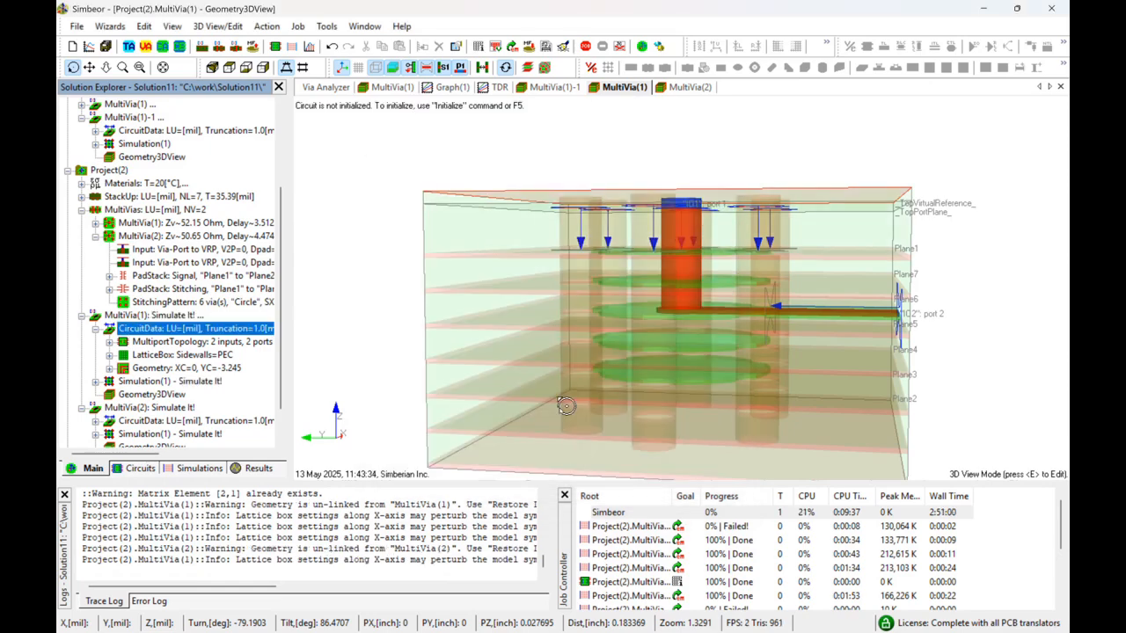
# Step: Run Simulation(1) of Project(2)'s MultiVia(2) and inspect the 3D geometry of both Project(2) vias
pyautogui.scroll(-1, 143, 352)
pyautogui.click(139, 343)
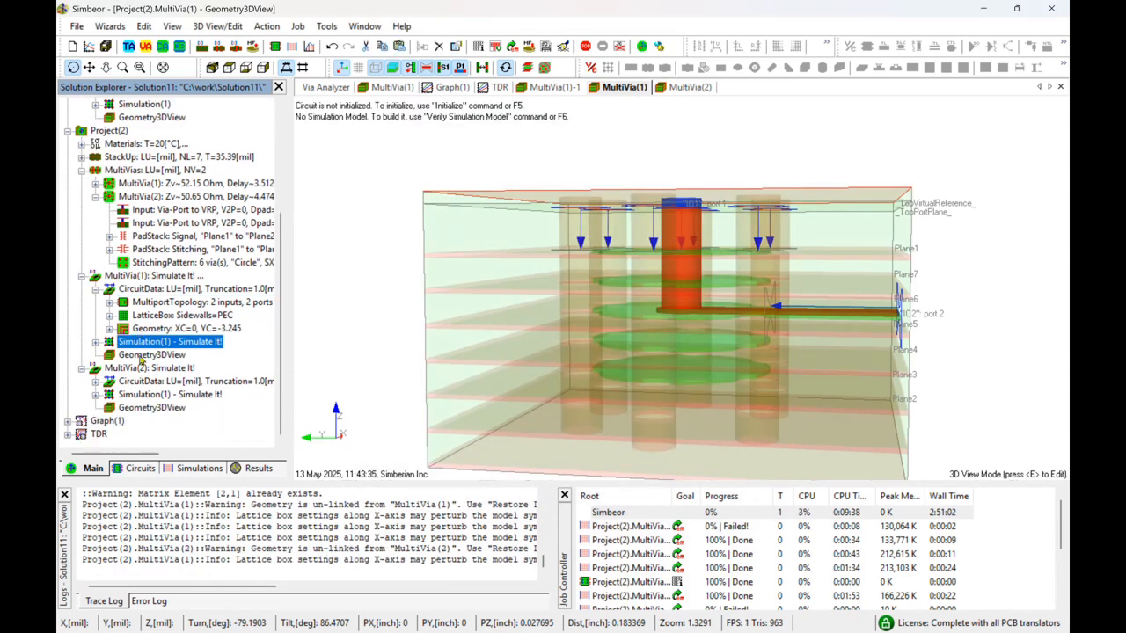
pyautogui.doubleClick(138, 395)
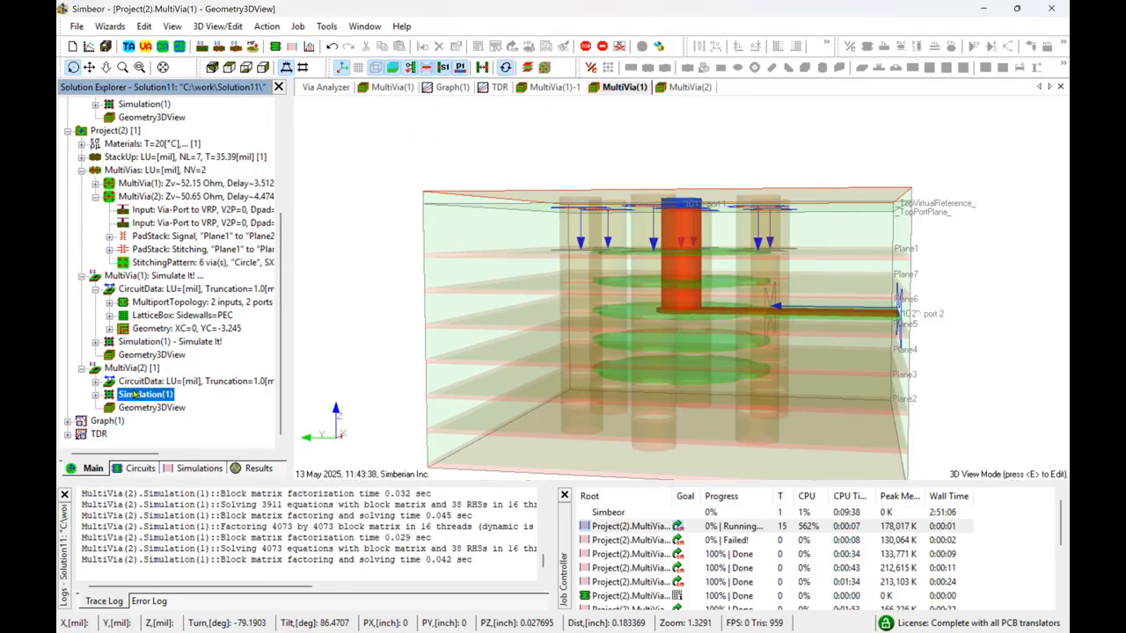
pyautogui.moveTo(525, 434); pyautogui.dragTo(555, 396)
pyautogui.click(139, 370)
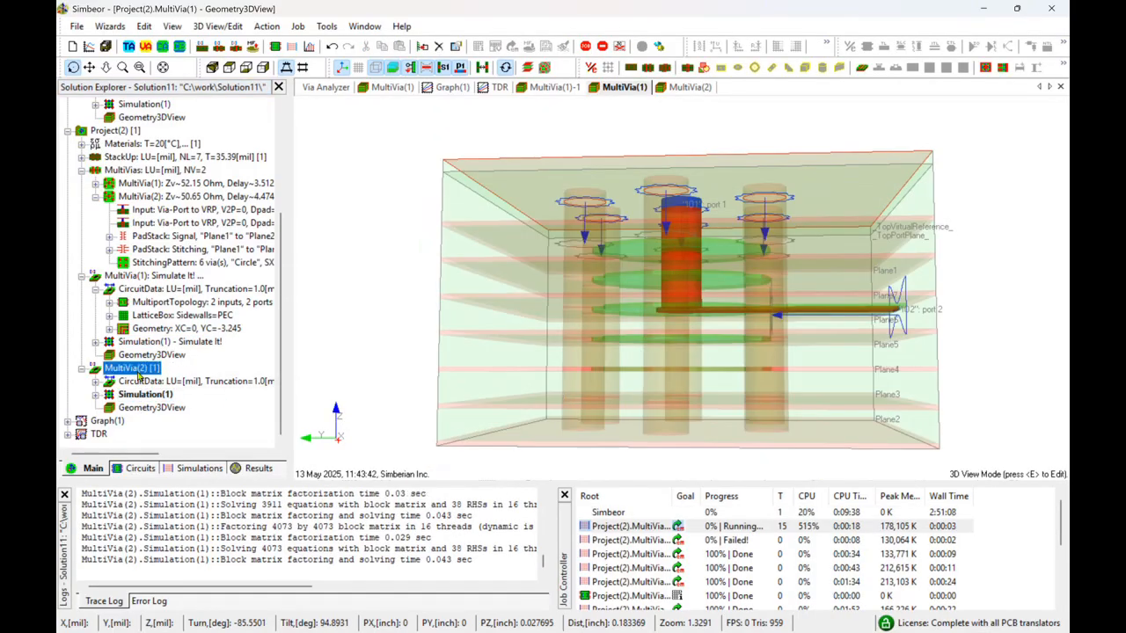
pyautogui.moveTo(649, 308); pyautogui.dragTo(718, 344)
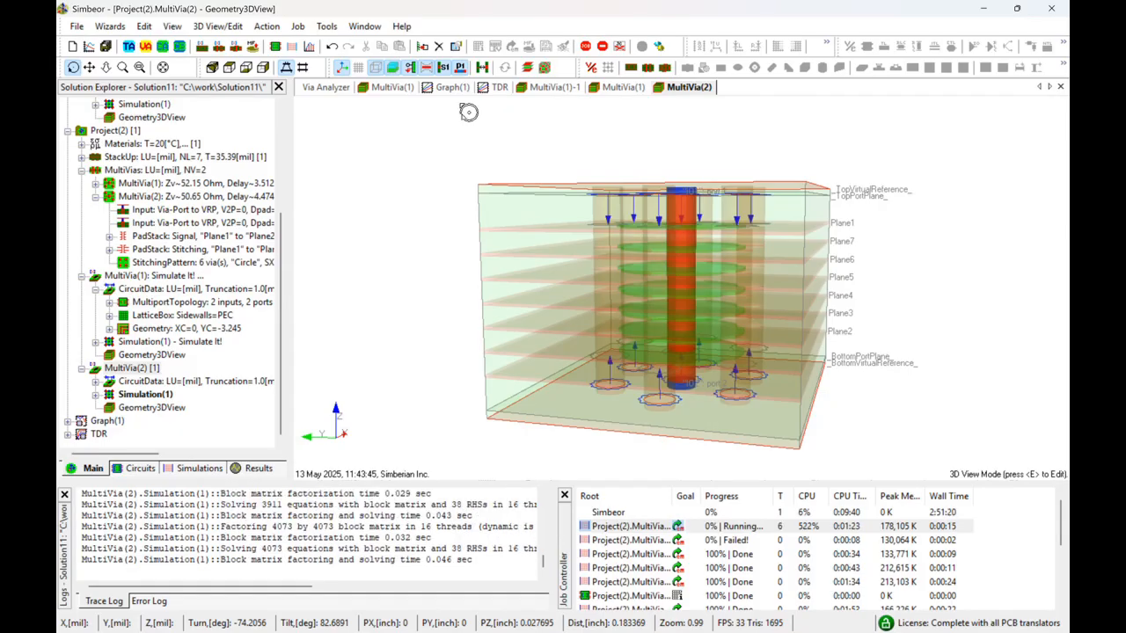
# Step: Add Simulation(1) of Project(2)'s MultiVia(2) to Graph(1), plotting the listed matrix elements S[1,1] and S[2,1]
pyautogui.click(442, 89)
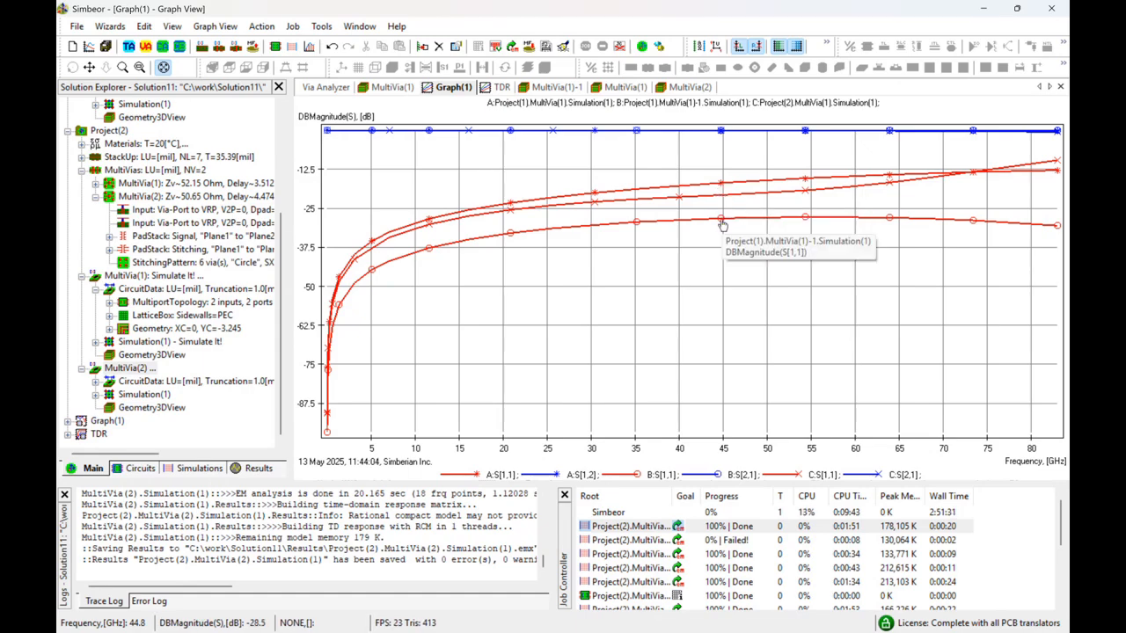
pyautogui.moveTo(143, 395); pyautogui.dragTo(674, 380)
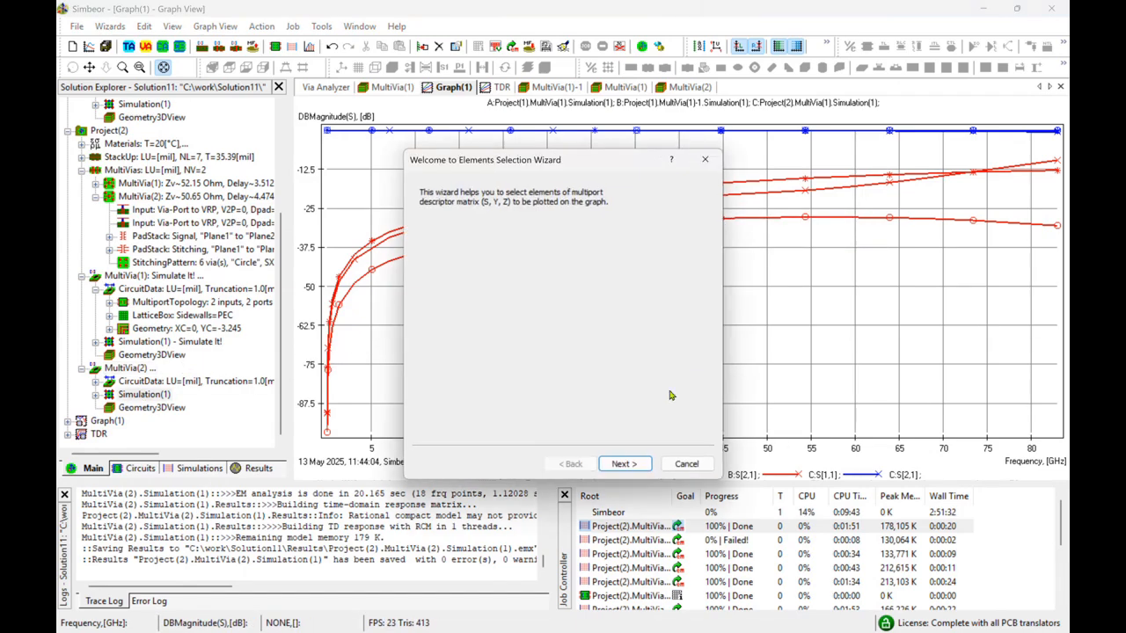
pyautogui.click(623, 464)
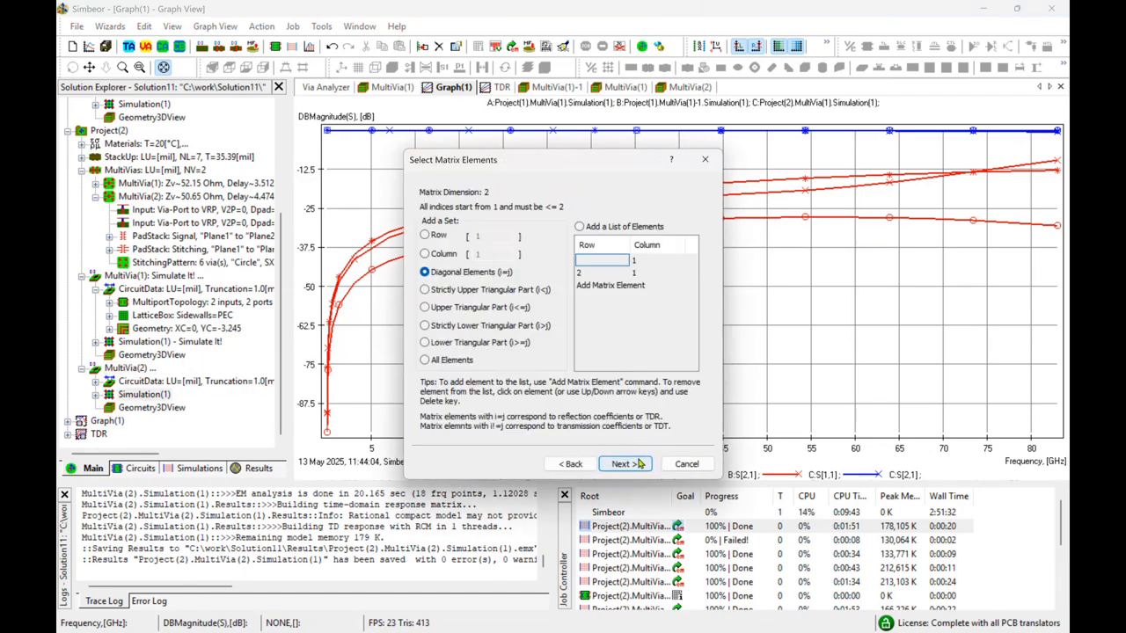
pyautogui.click(593, 228)
pyautogui.click(623, 464)
pyautogui.click(623, 464)
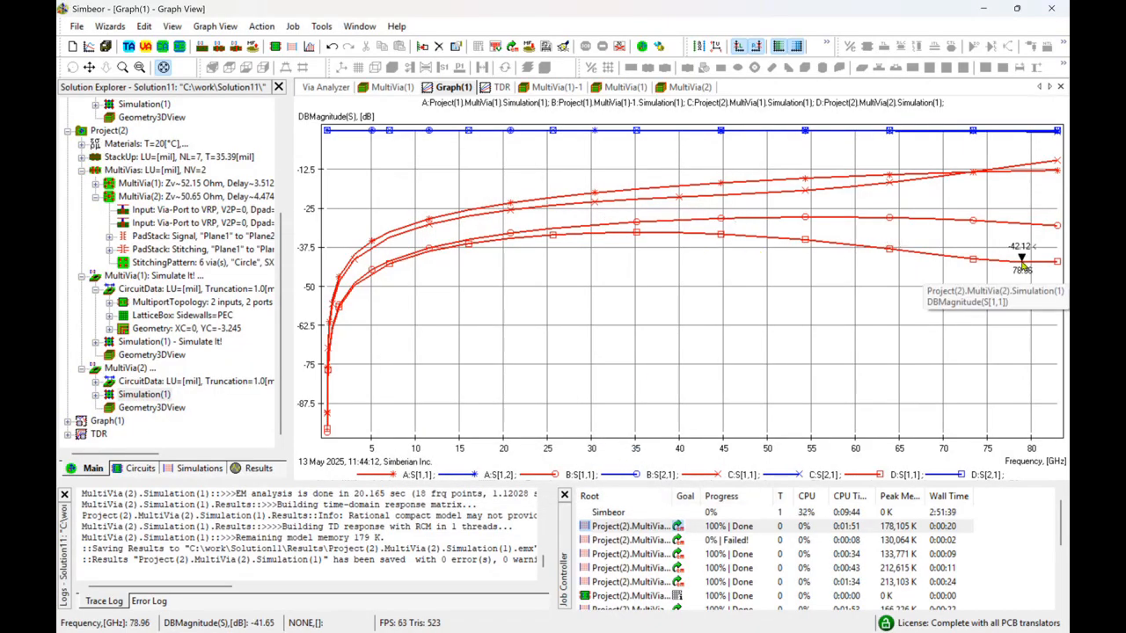
# Step: Rerun Simulation(1) of Project(2)'s MultiVia(1) with the FR4 top fill
pyautogui.click(153, 340)
pyautogui.doubleClick(152, 343)
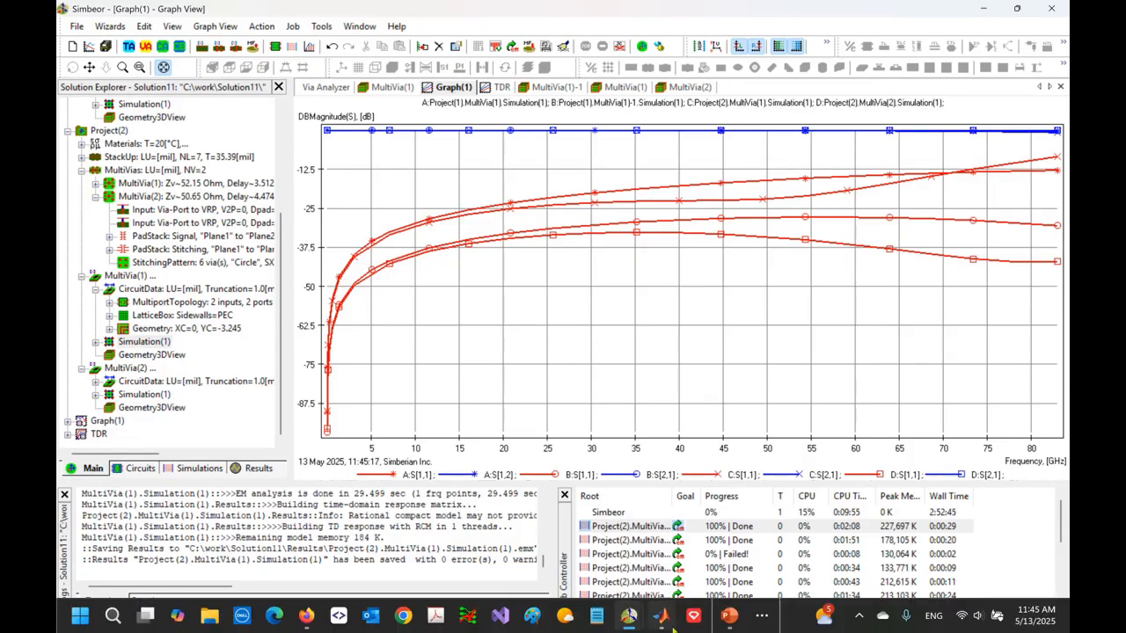
pyautogui.moveTo(730, 617)
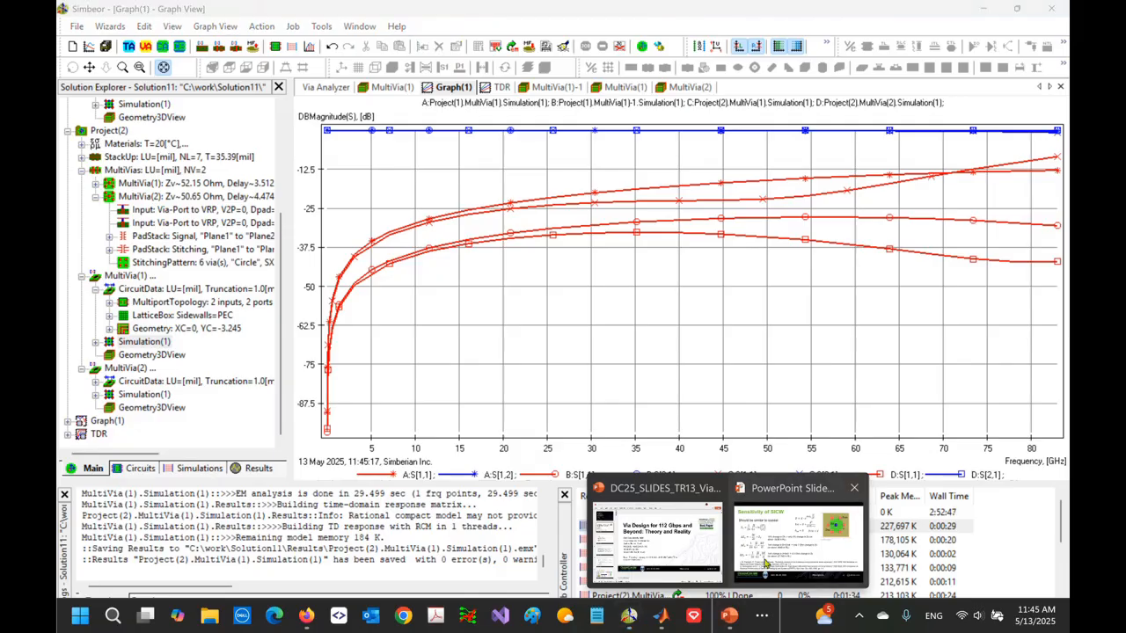
pyautogui.click(796, 536)
pyautogui.click(376, 302)
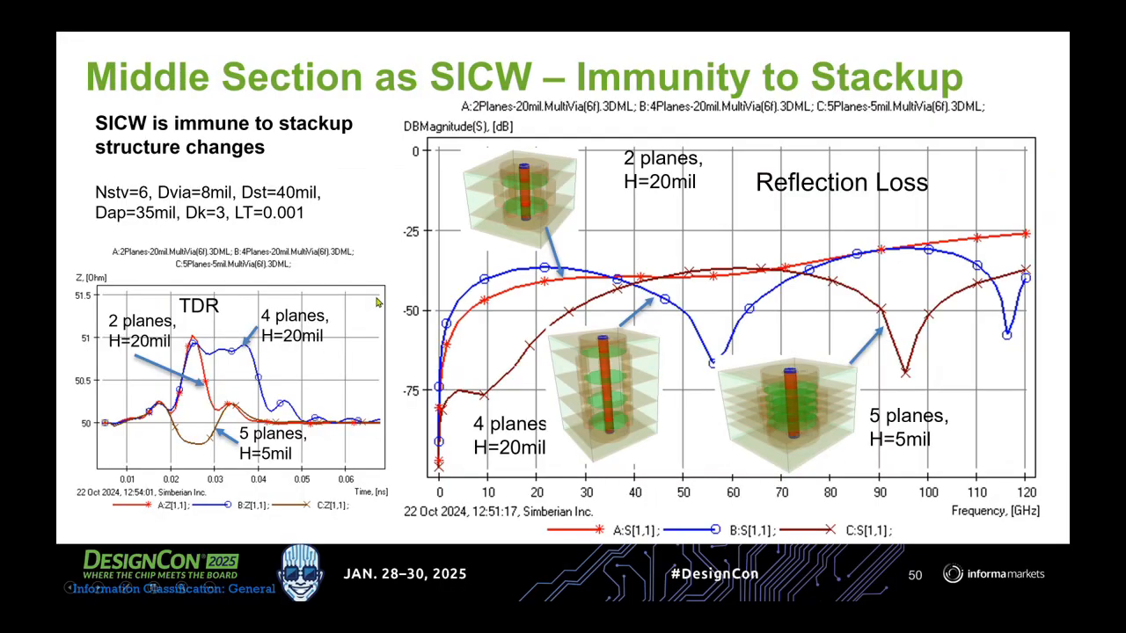
pyautogui.click(377, 302)
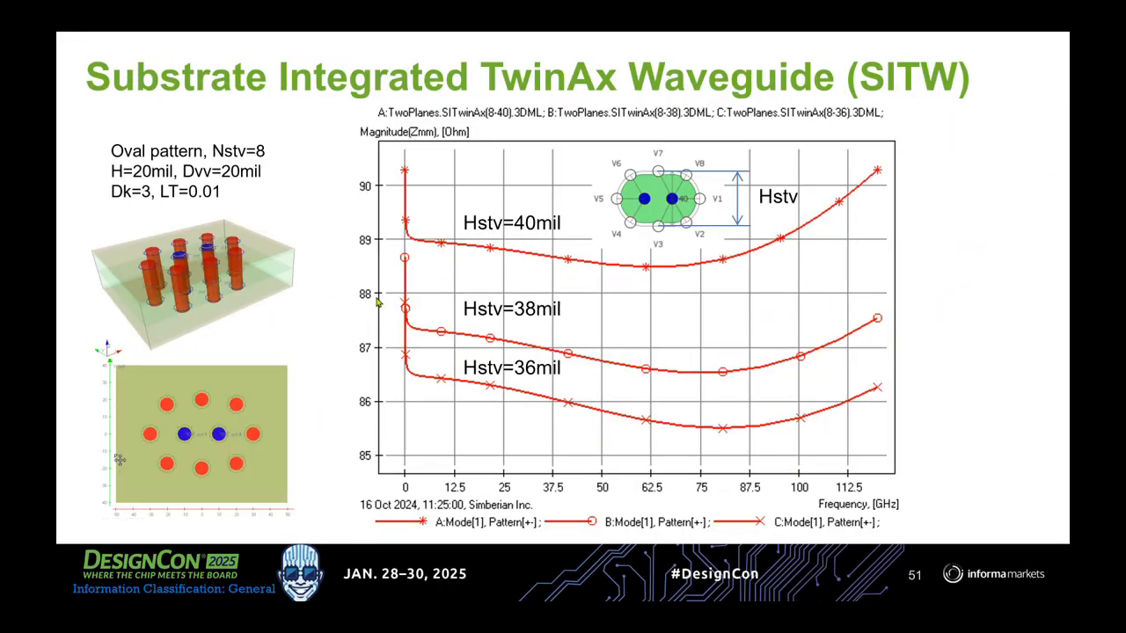
pyautogui.click(377, 302)
pyautogui.click(376, 302)
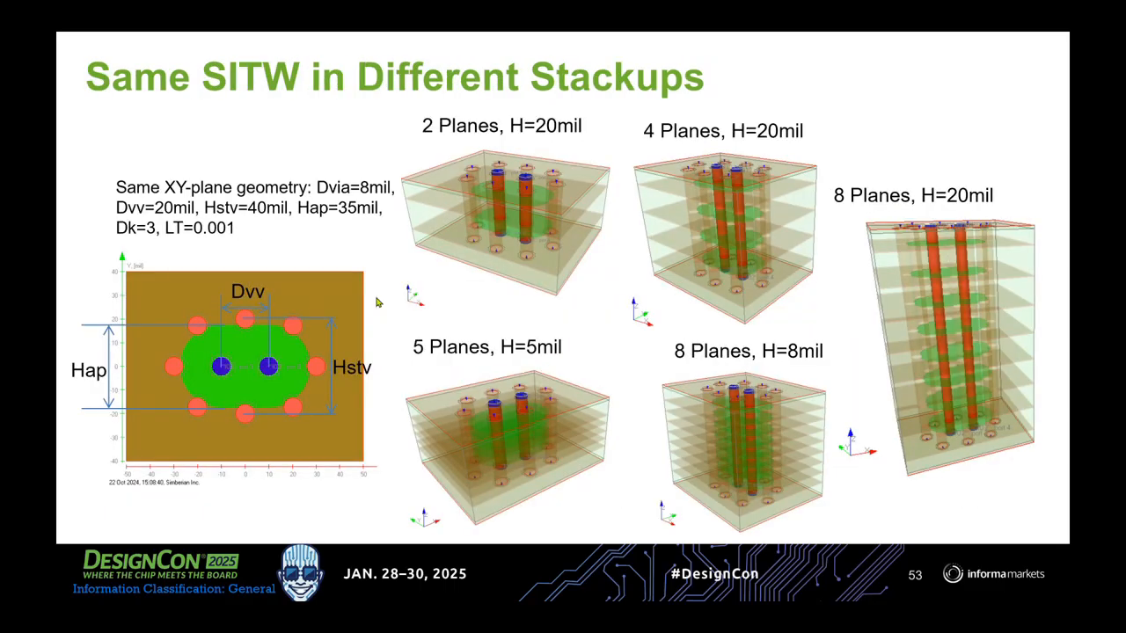
pyautogui.click(376, 302)
pyautogui.click(377, 302)
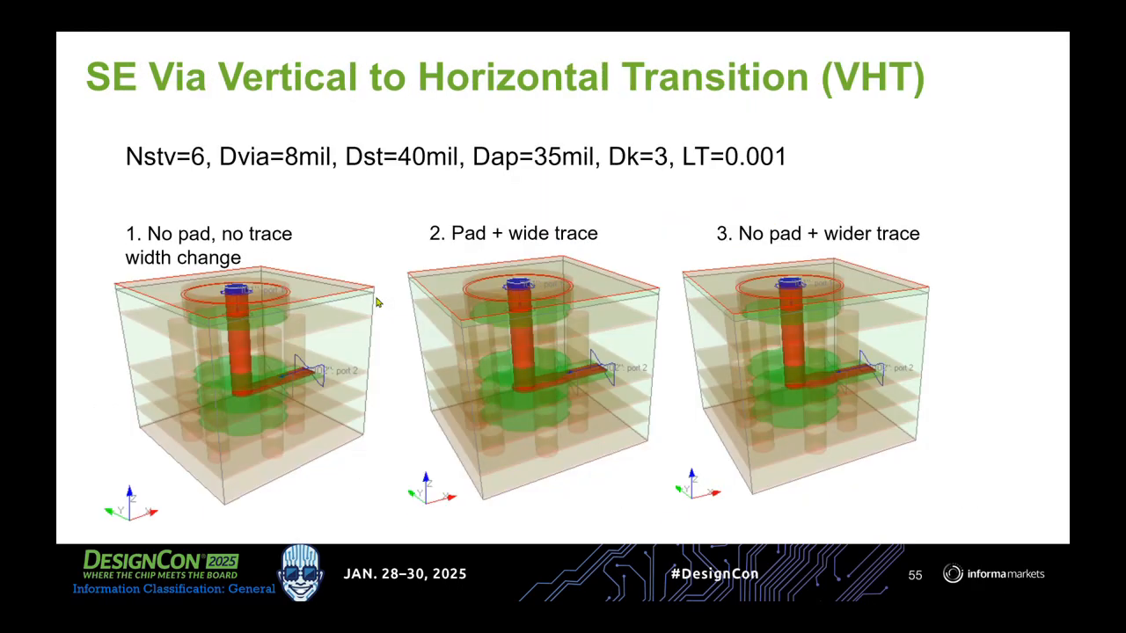
pyautogui.click(376, 302)
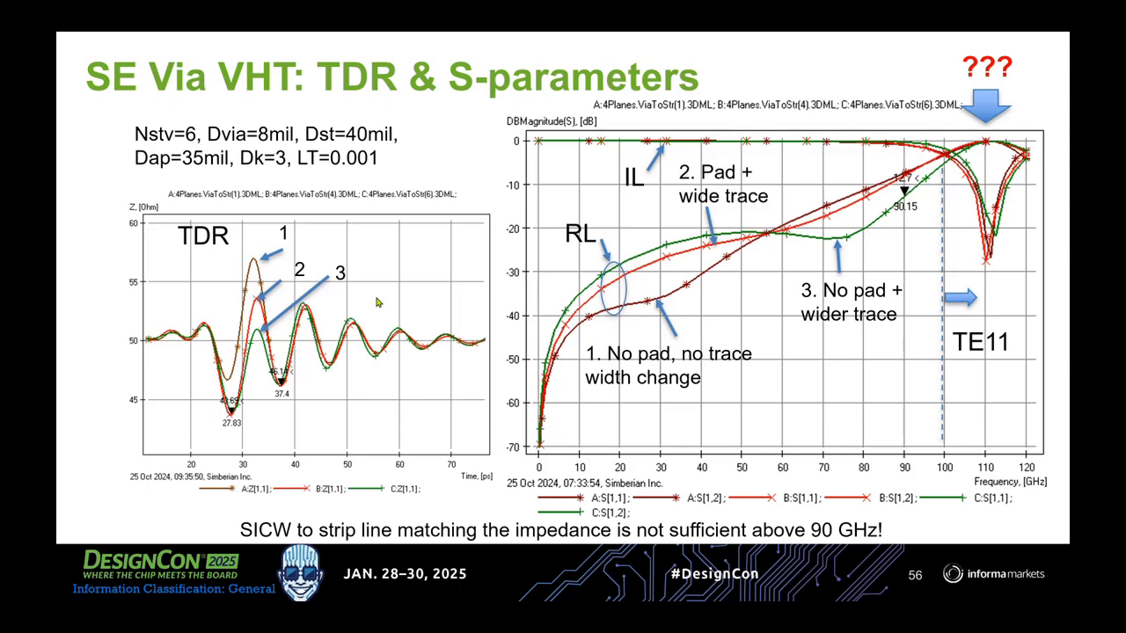
pyautogui.click(377, 301)
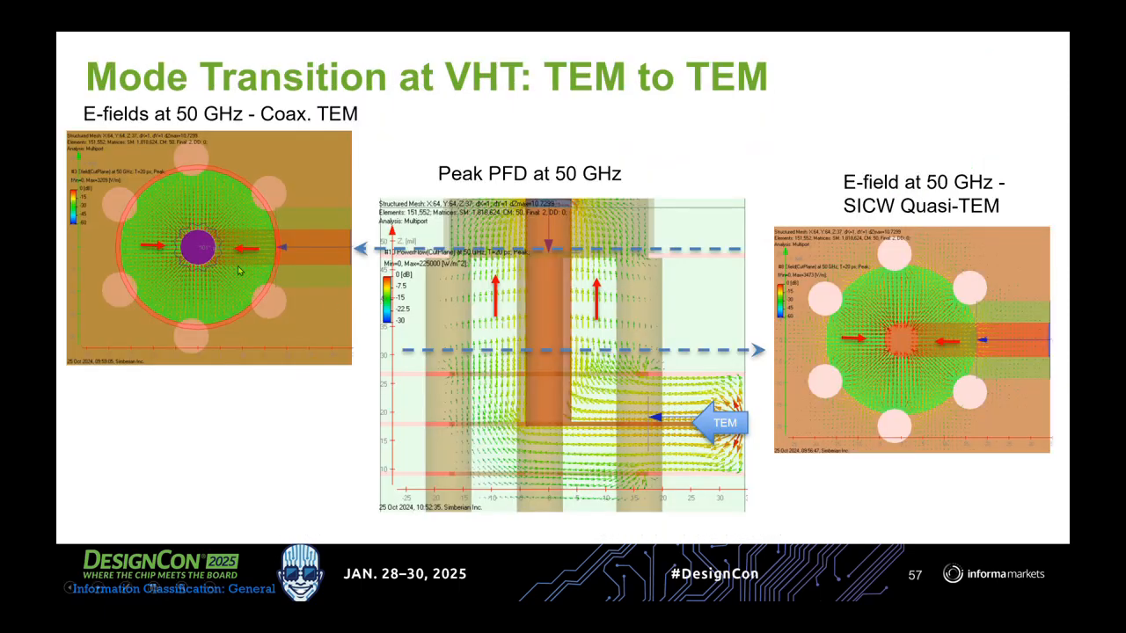
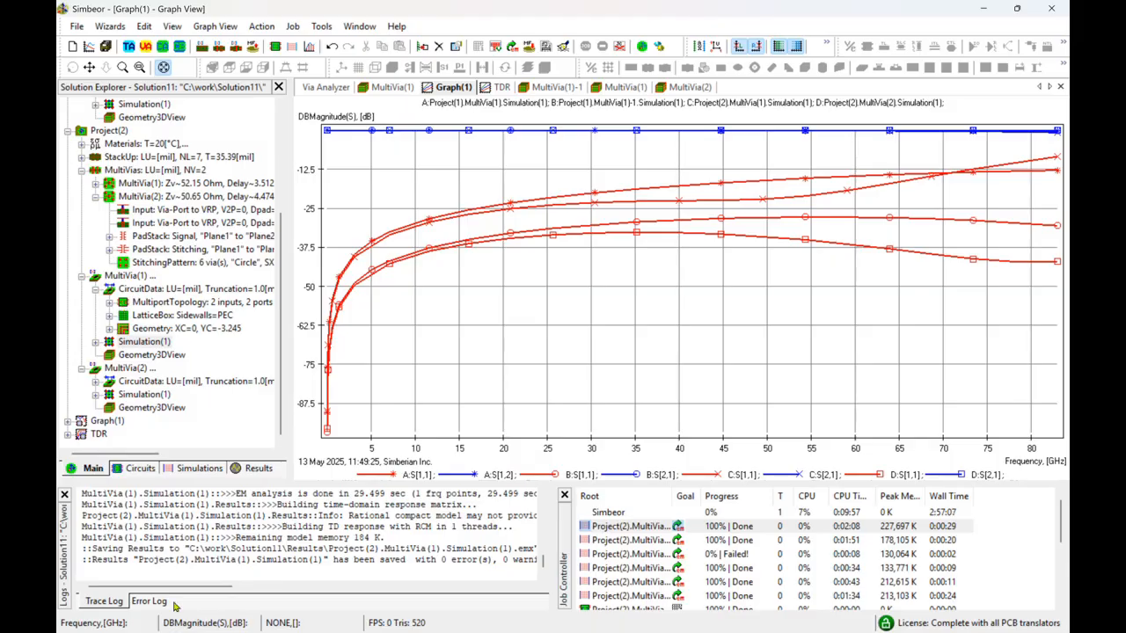
# Step: Collapse Project(2) and the unneeded Project(1) branches in the solution tree, and open Project(1)'s MultiVia(1) in the Via Analyzer
pyautogui.click(83, 171)
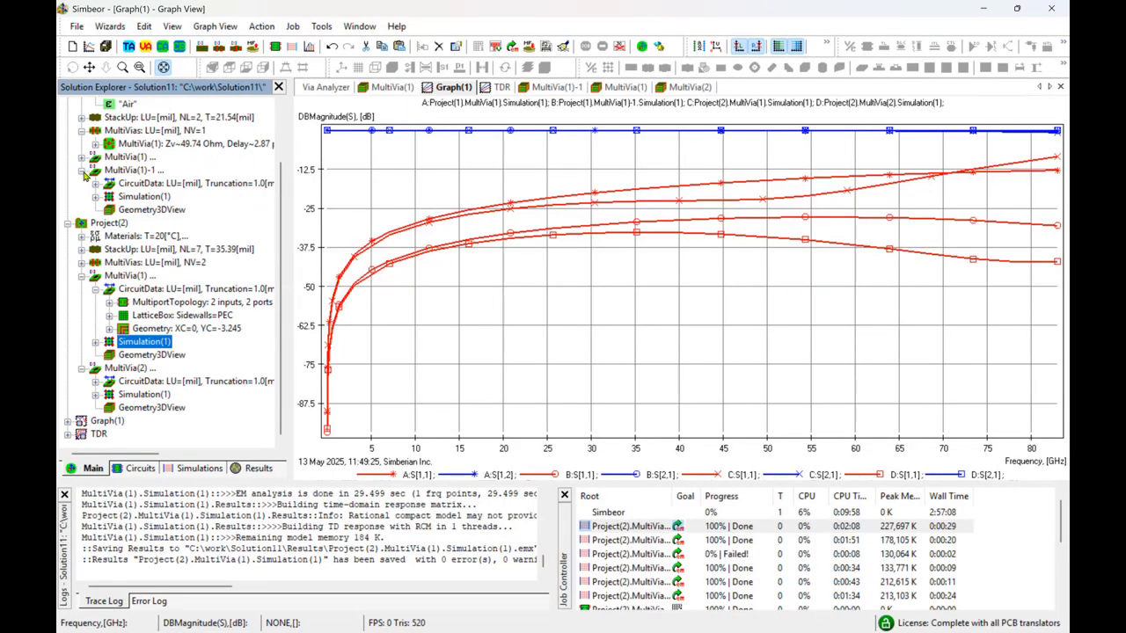
pyautogui.click(69, 225)
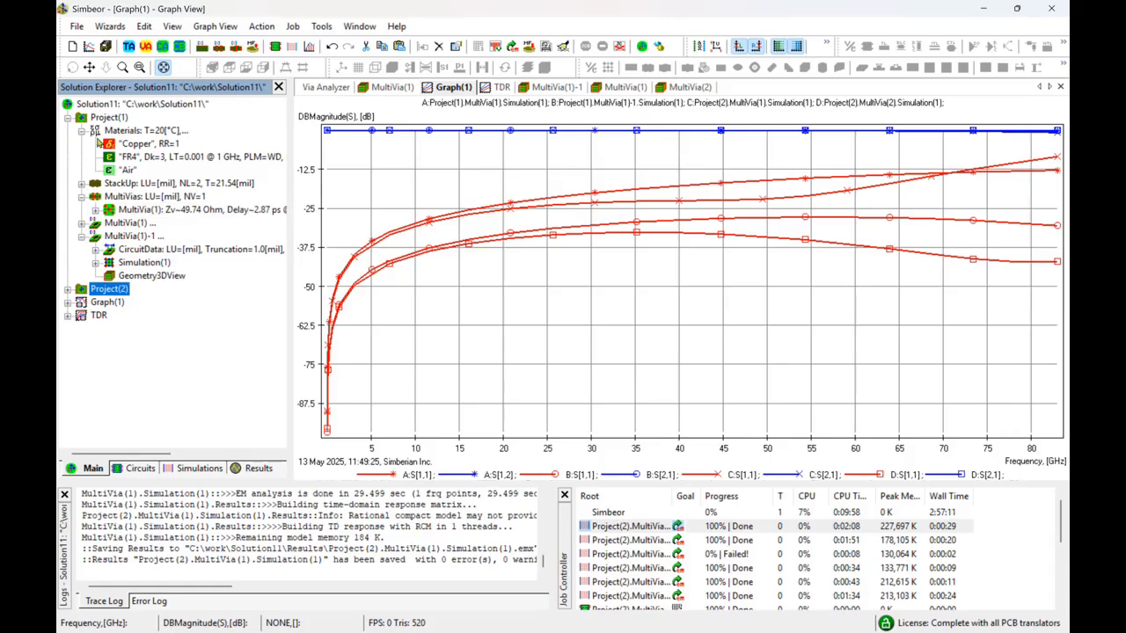
pyautogui.click(81, 130)
pyautogui.click(80, 157)
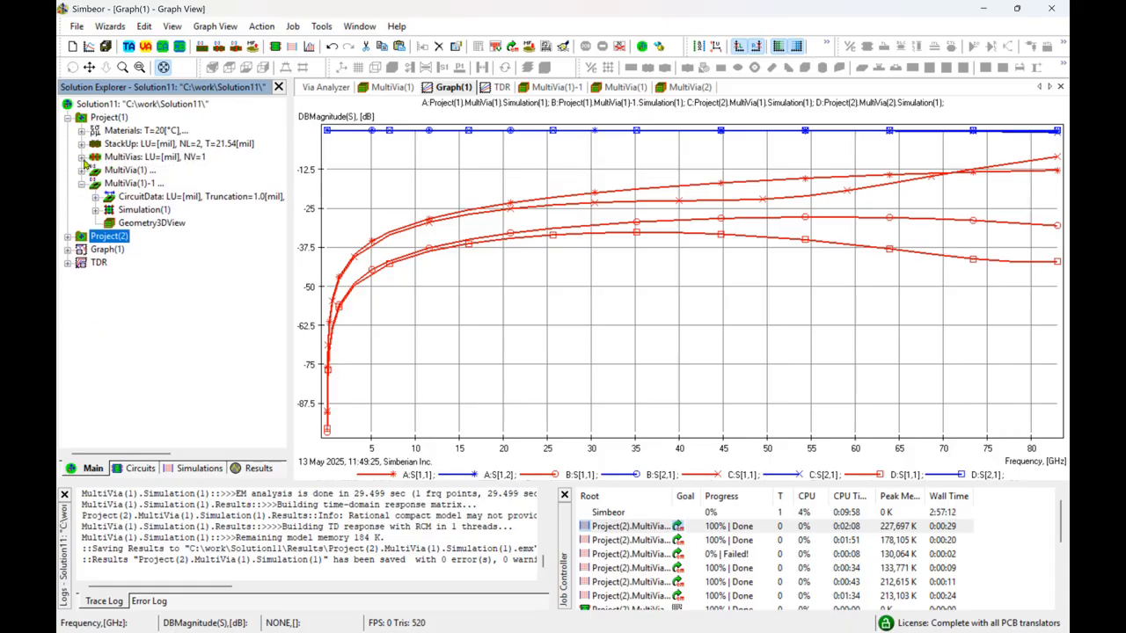
pyautogui.click(81, 183)
pyautogui.click(81, 156)
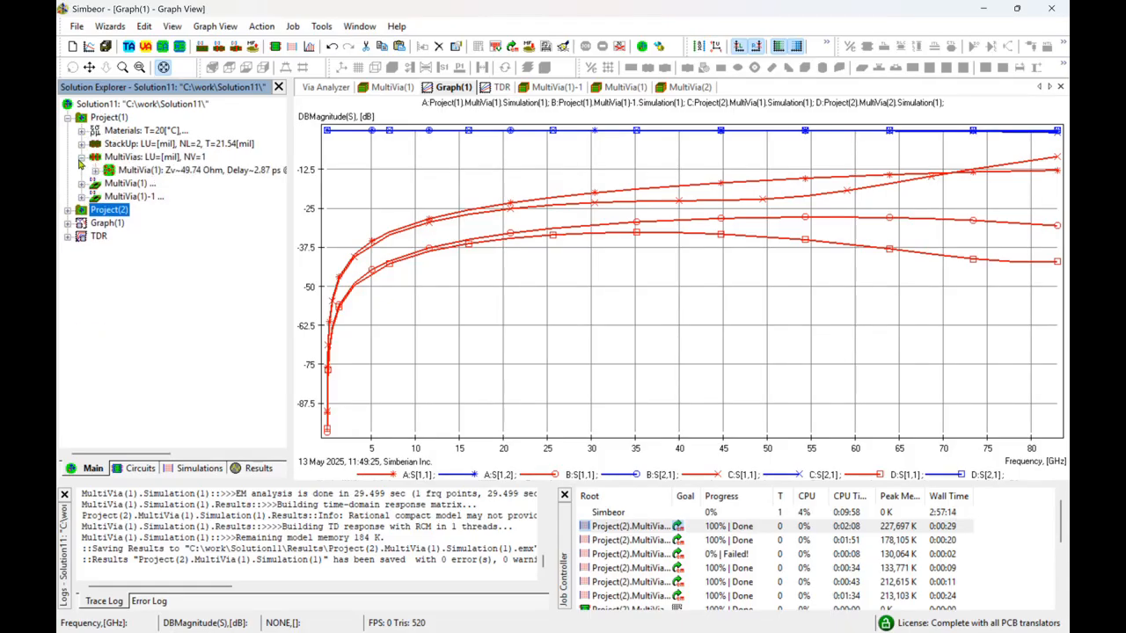
pyautogui.doubleClick(138, 171)
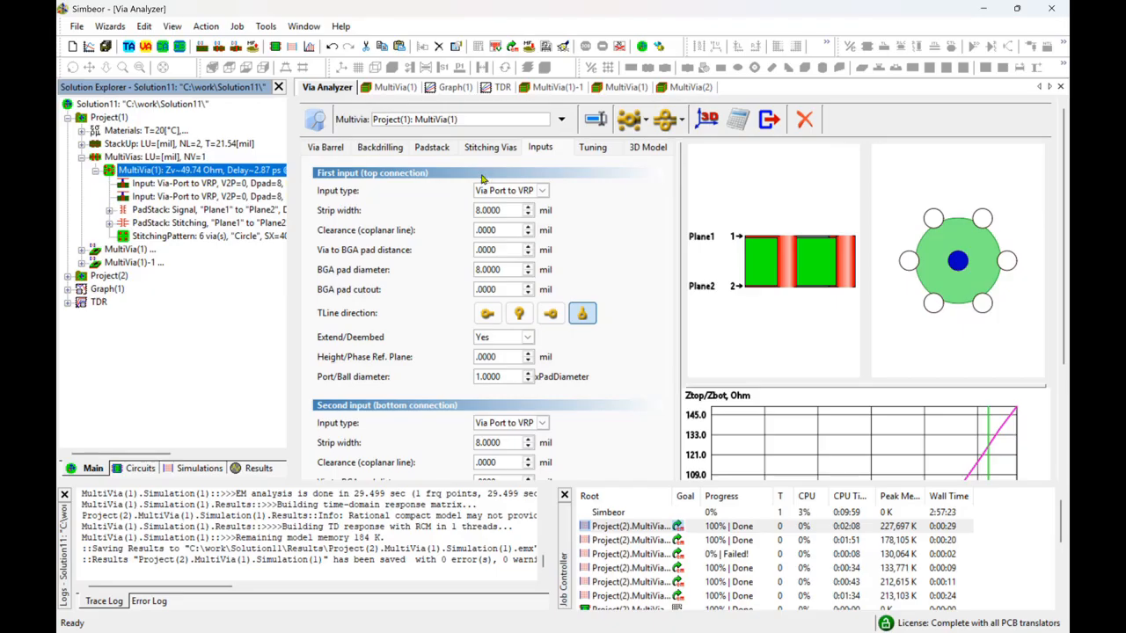
# Step: Add a differential multivia to Project(1) and check its via barrel settings
pyautogui.click(666, 121)
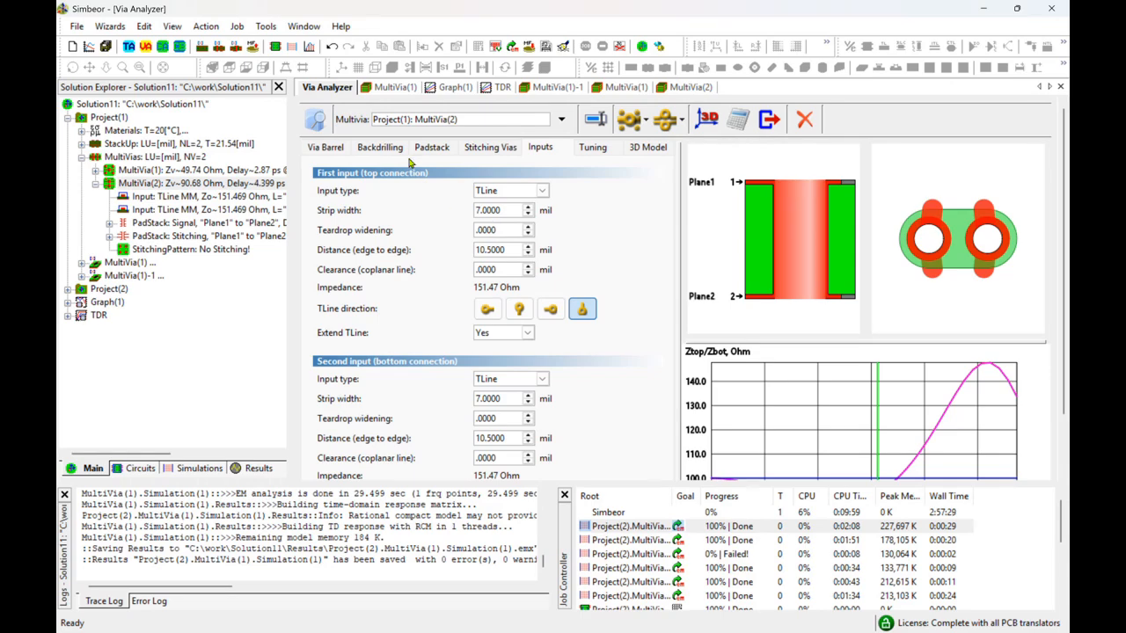
pyautogui.click(375, 149)
pyautogui.click(341, 148)
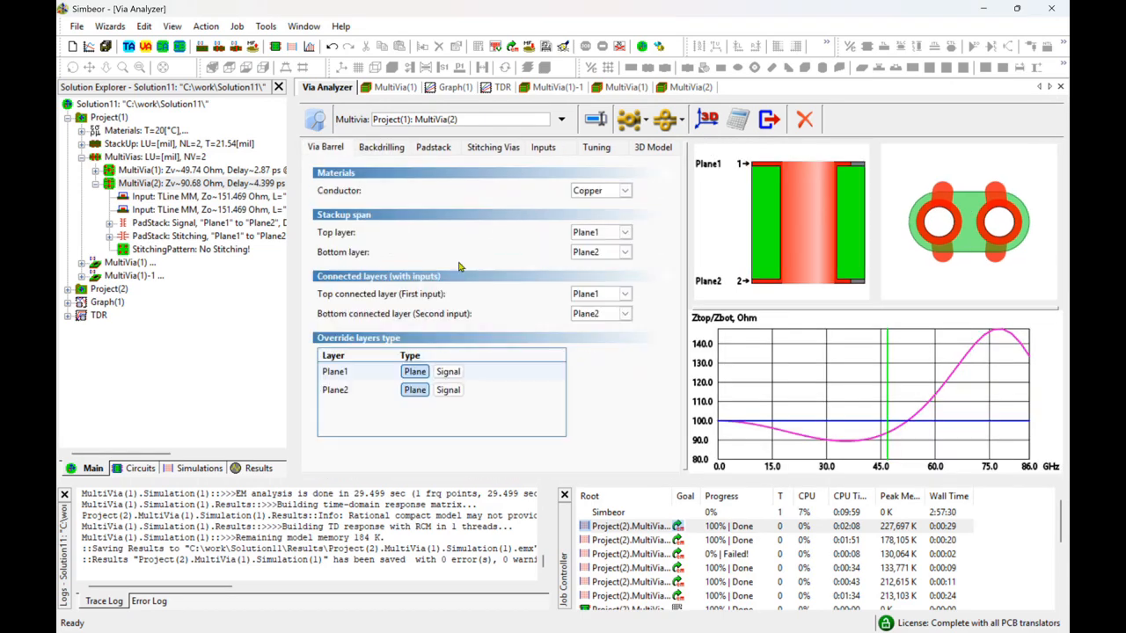
pyautogui.click(431, 149)
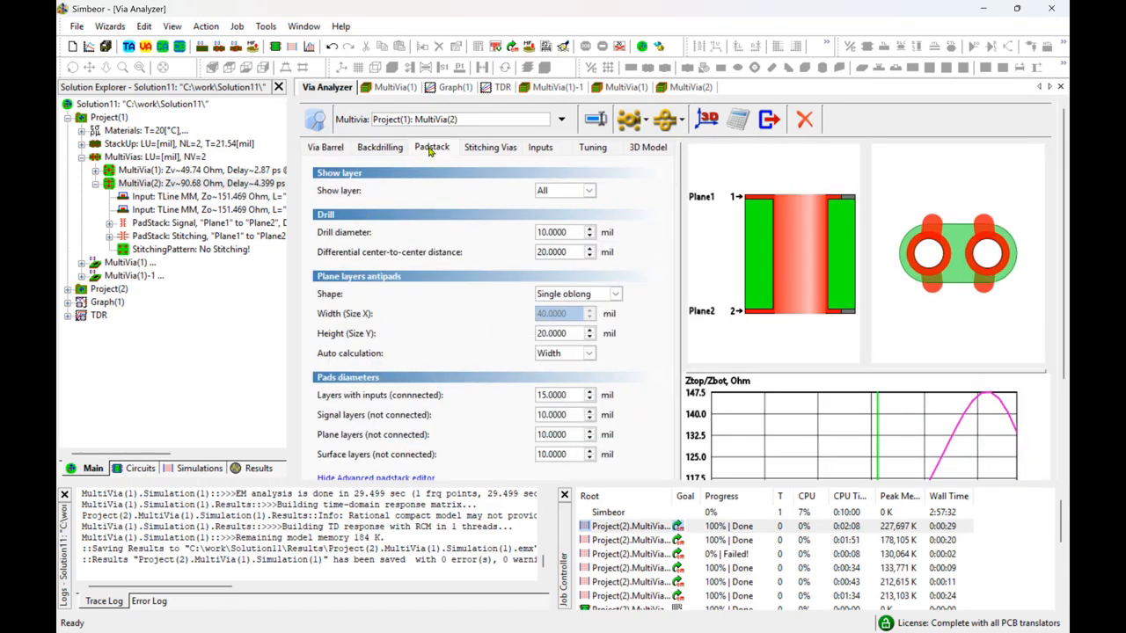
# Step: Set the differential via's drill diameter to 8 mil and its pad diameter on layers with inputs to 8 mil
pyautogui.moveTo(579, 234); pyautogui.dragTo(524, 236)
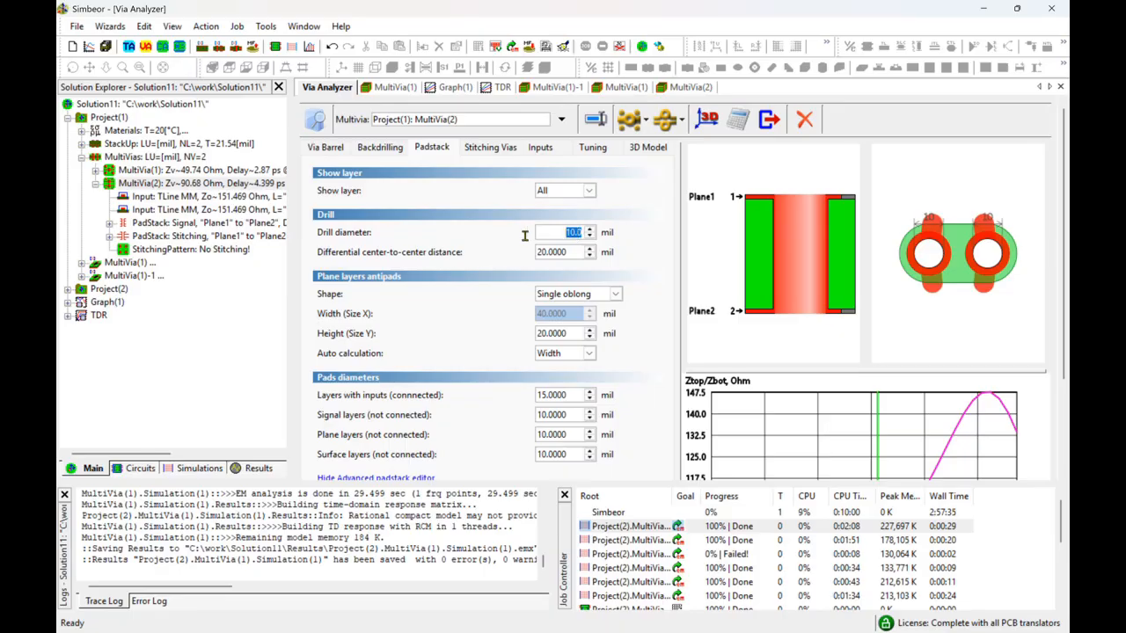
pyautogui.write('8')
pyautogui.click(572, 395)
pyautogui.doubleClick(570, 395)
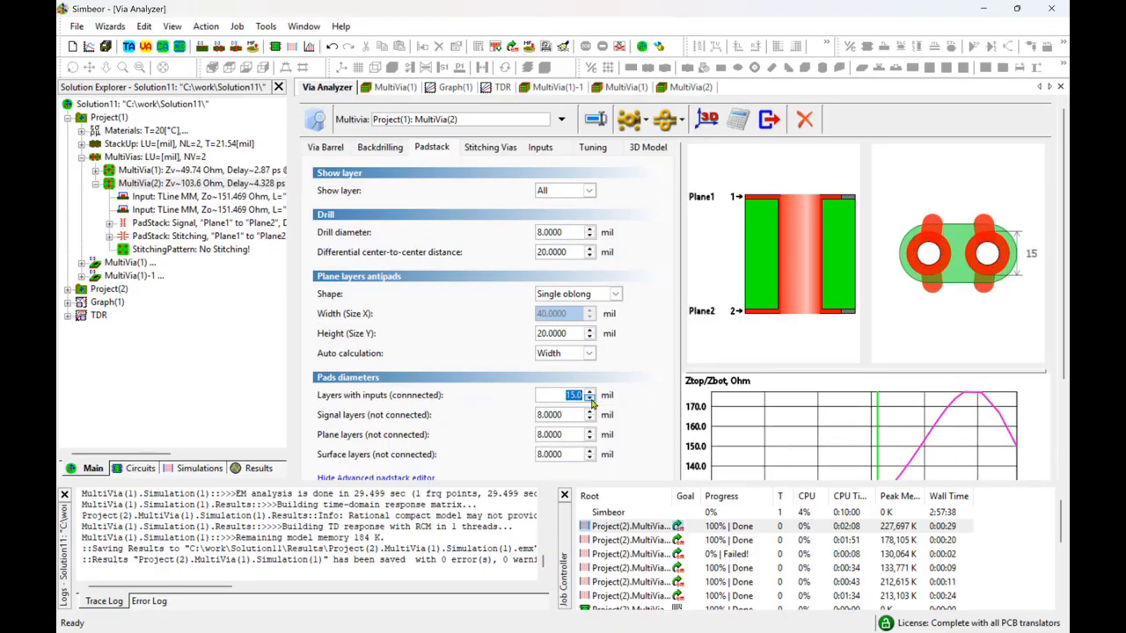
pyautogui.write('8')
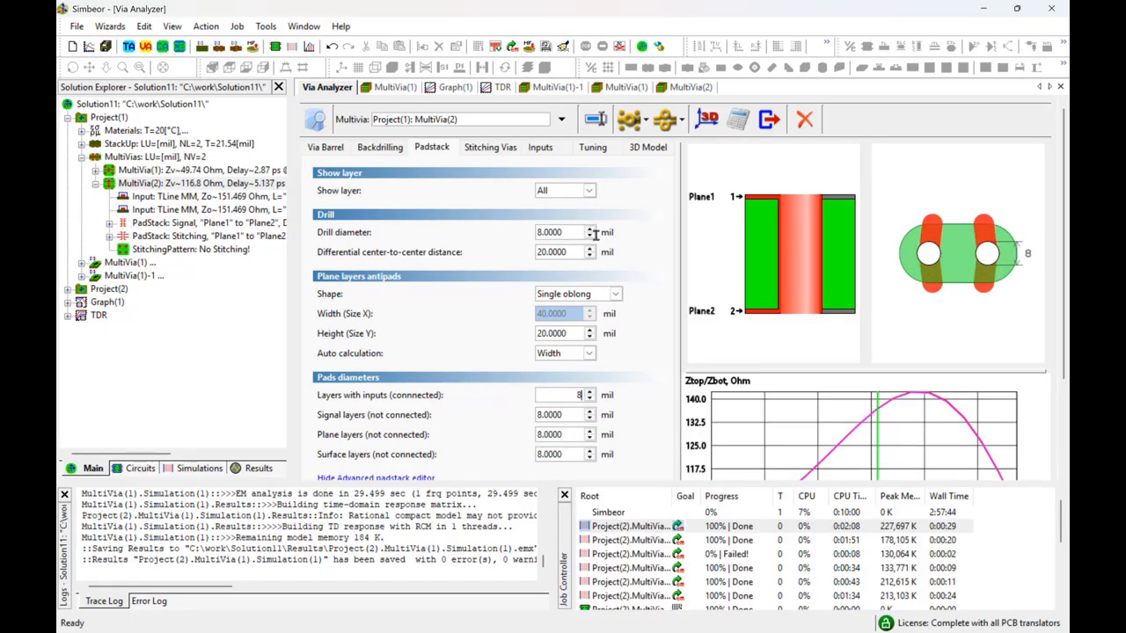
# Step: Add an oblong stitching via pattern with 8 vias around the differential via
pyautogui.click(490, 156)
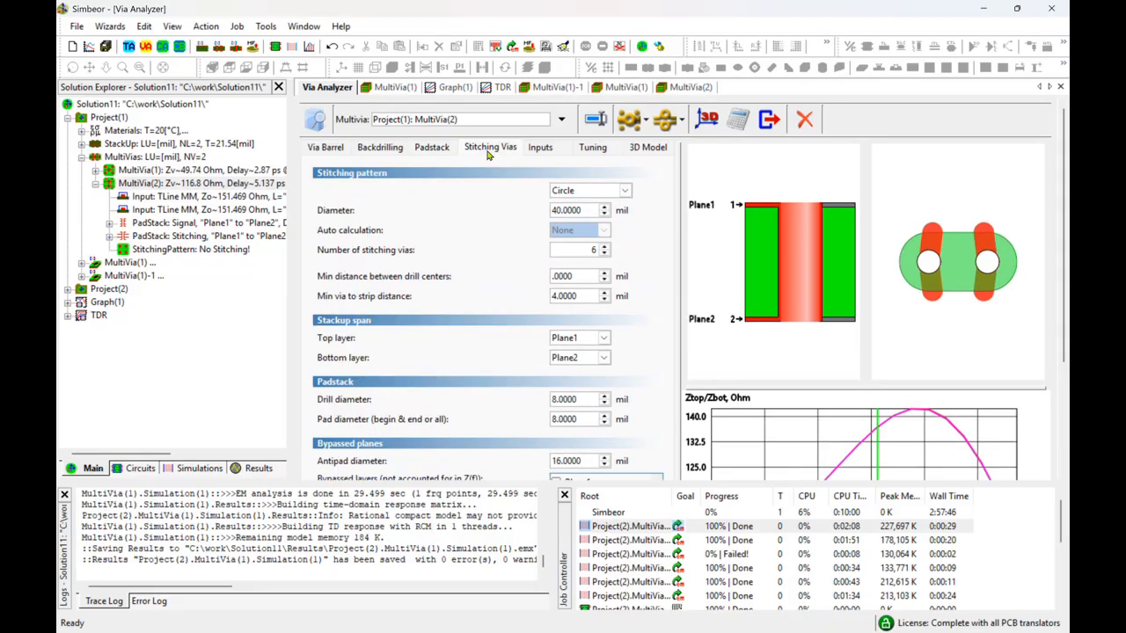
pyautogui.click(434, 153)
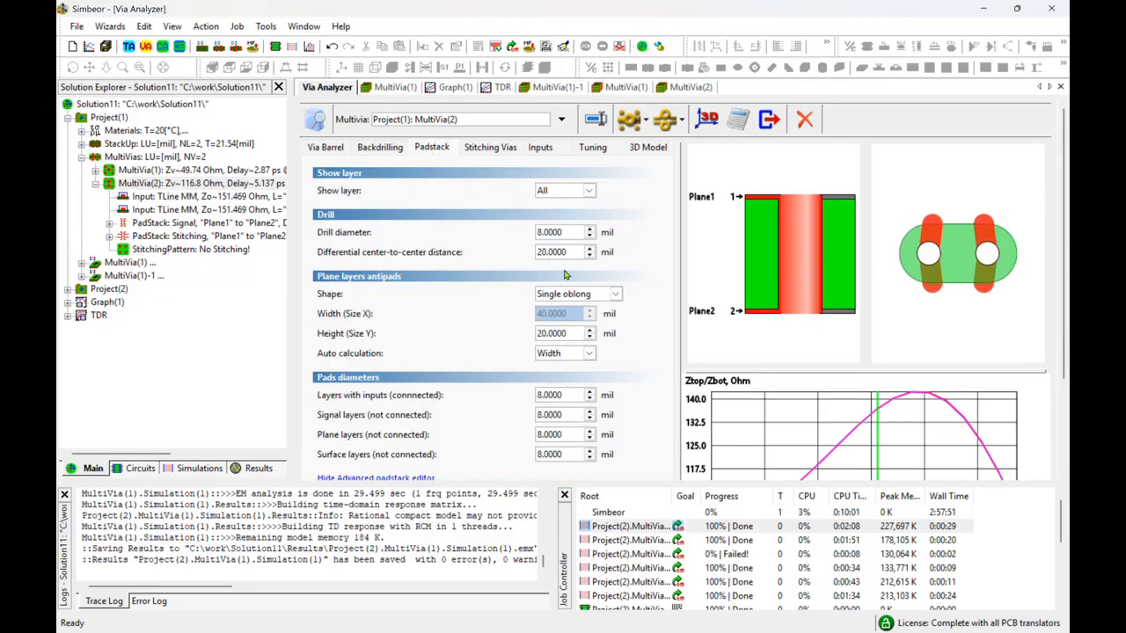
pyautogui.click(488, 147)
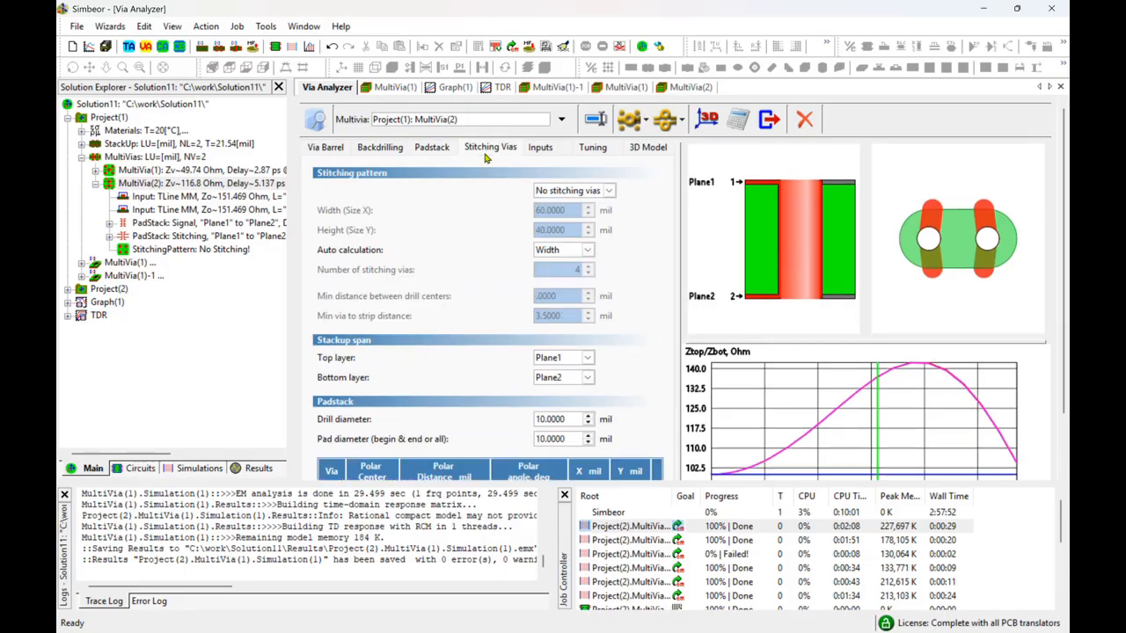
pyautogui.click(606, 191)
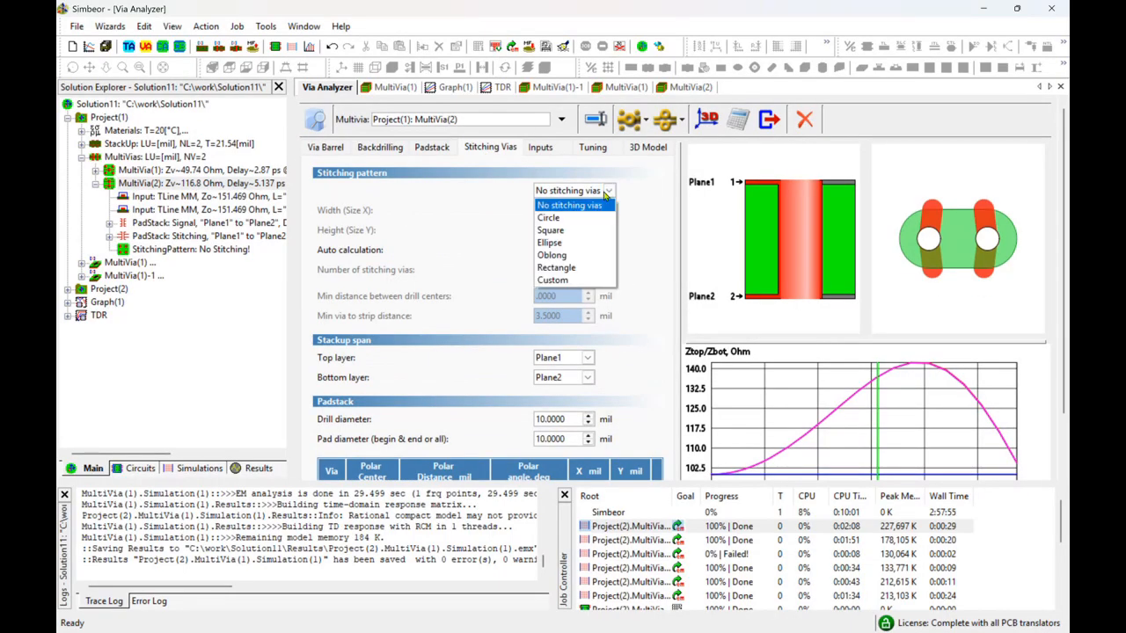
pyautogui.click(573, 255)
pyautogui.doubleClick(573, 269)
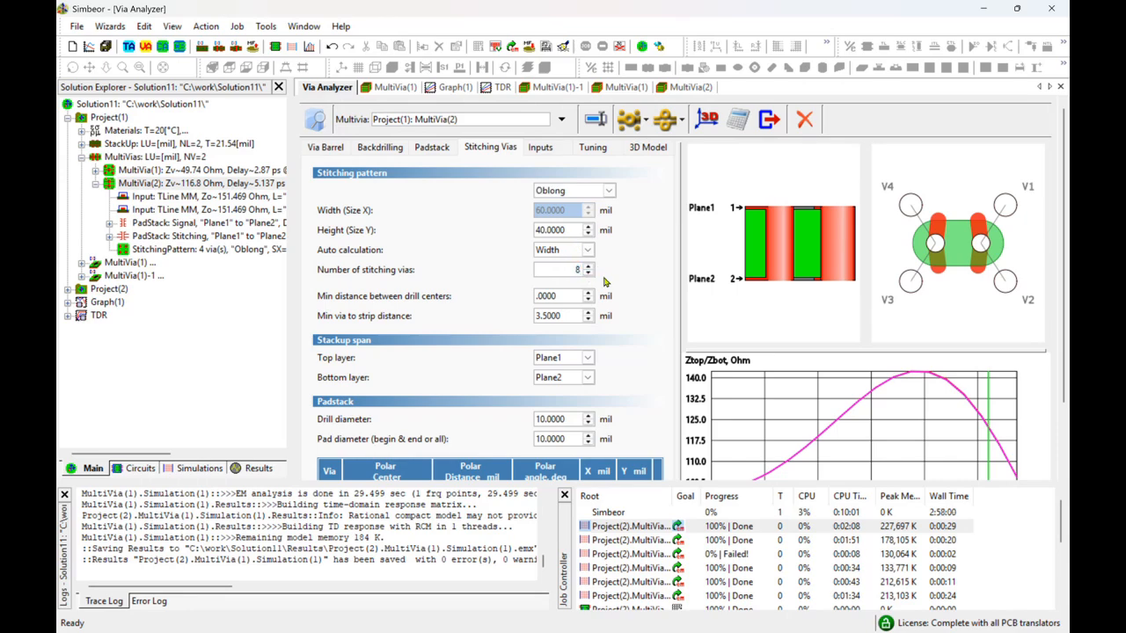
pyautogui.write('8')
pyautogui.press('Tab')
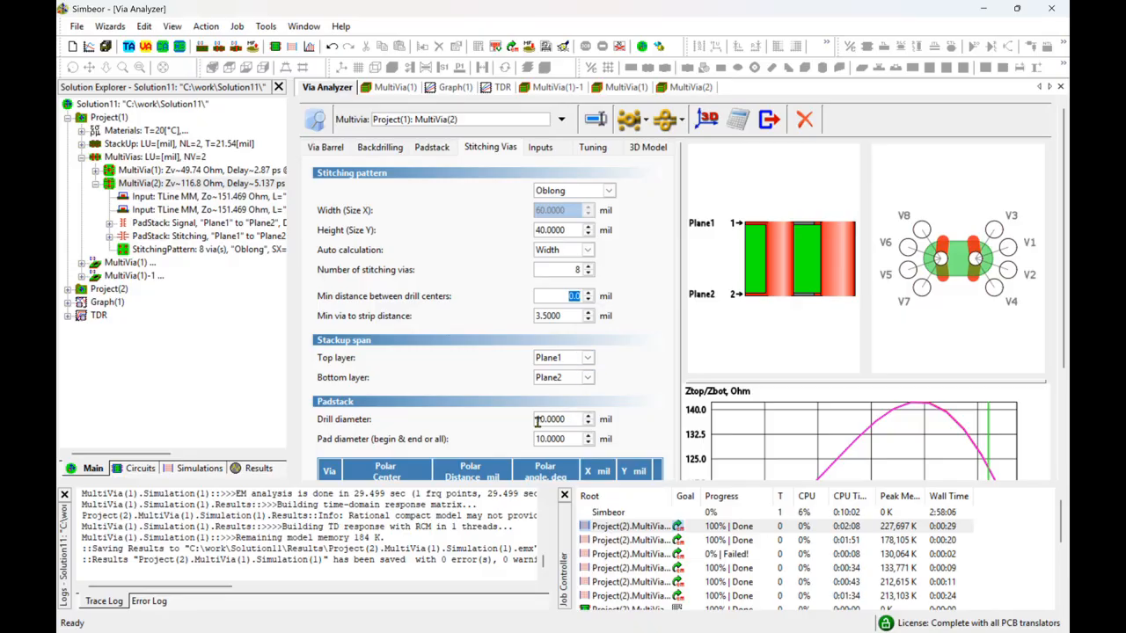
# Step: Set the stitching vias' drill diameter and pad diameter to 8 mil each
pyautogui.moveTo(537, 421); pyautogui.dragTo(580, 427)
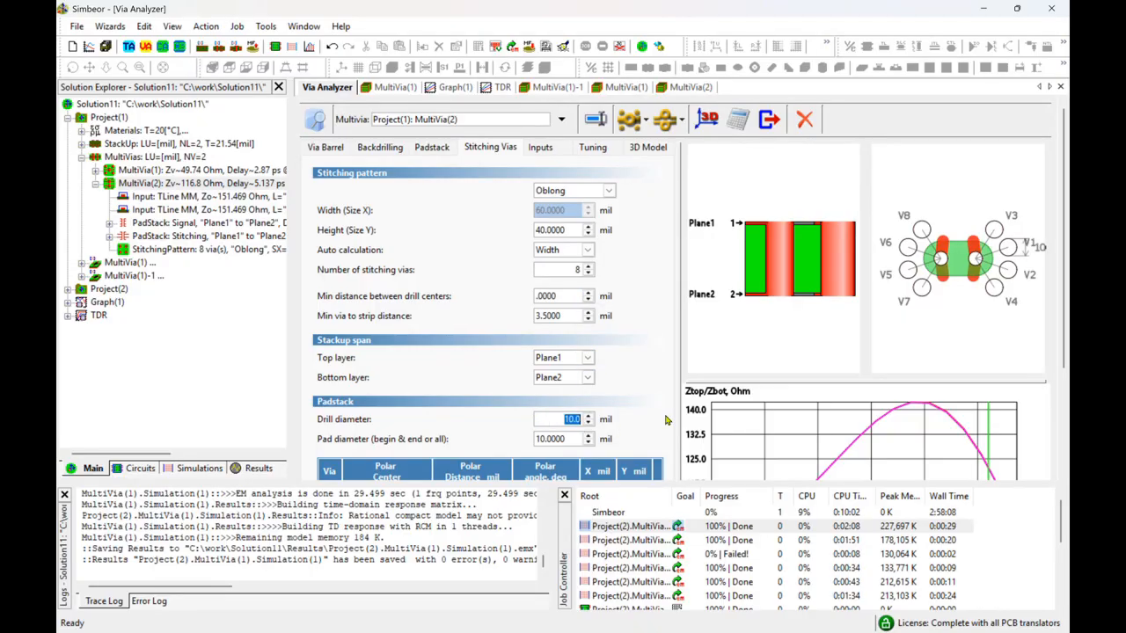
pyautogui.write('8')
pyautogui.press('Tab')
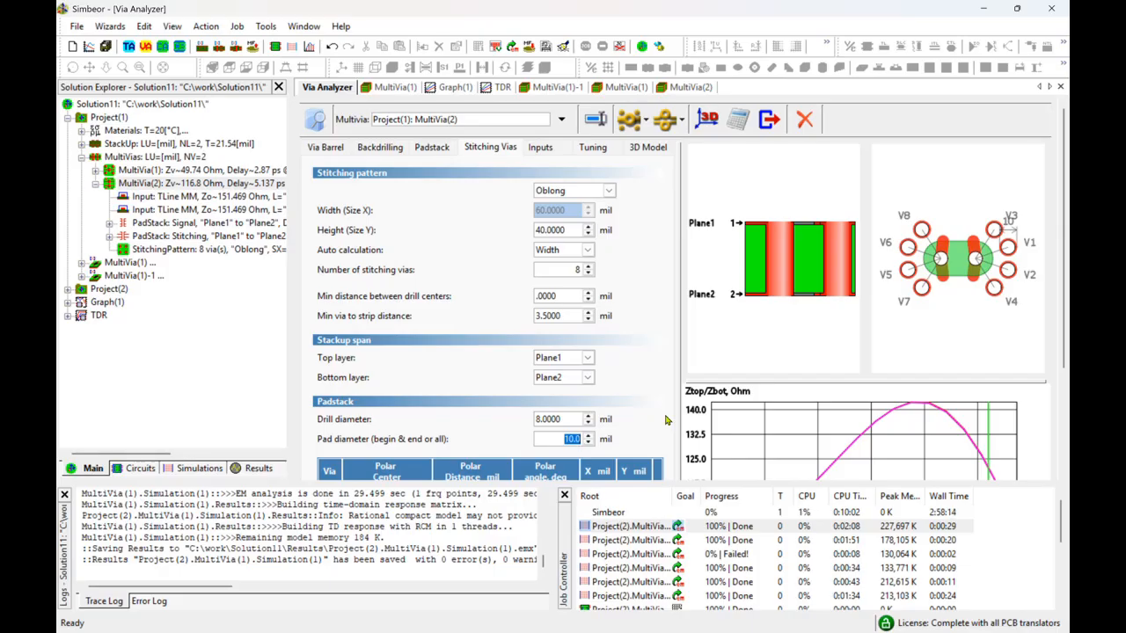
pyautogui.write('8')
pyautogui.press('Tab')
pyautogui.scroll(3, 589, 225)
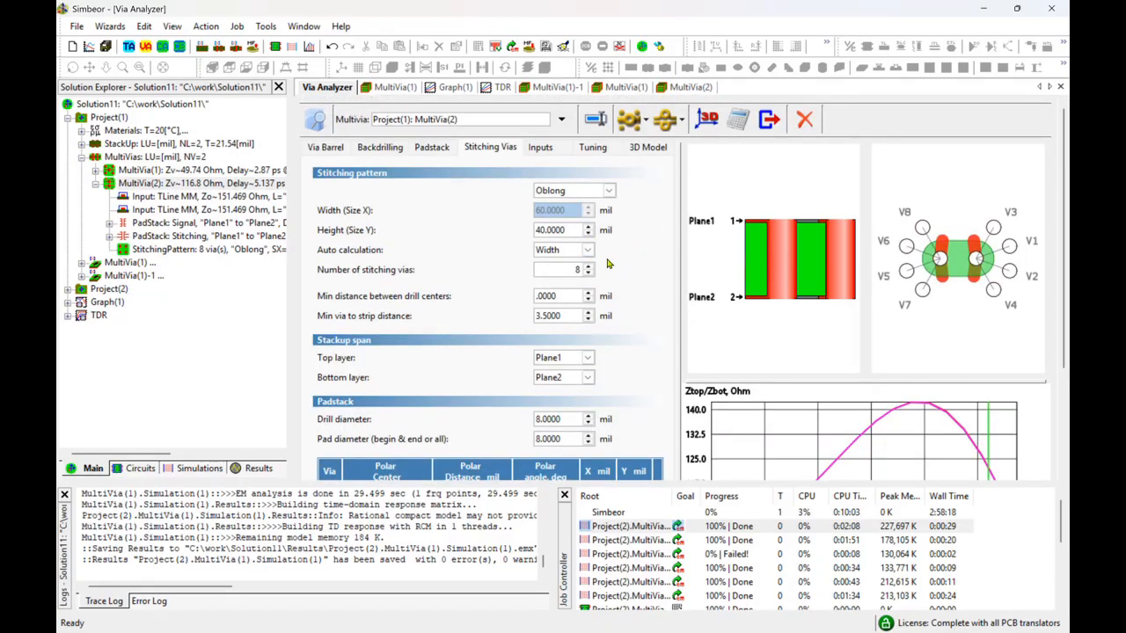
pyautogui.click(554, 230)
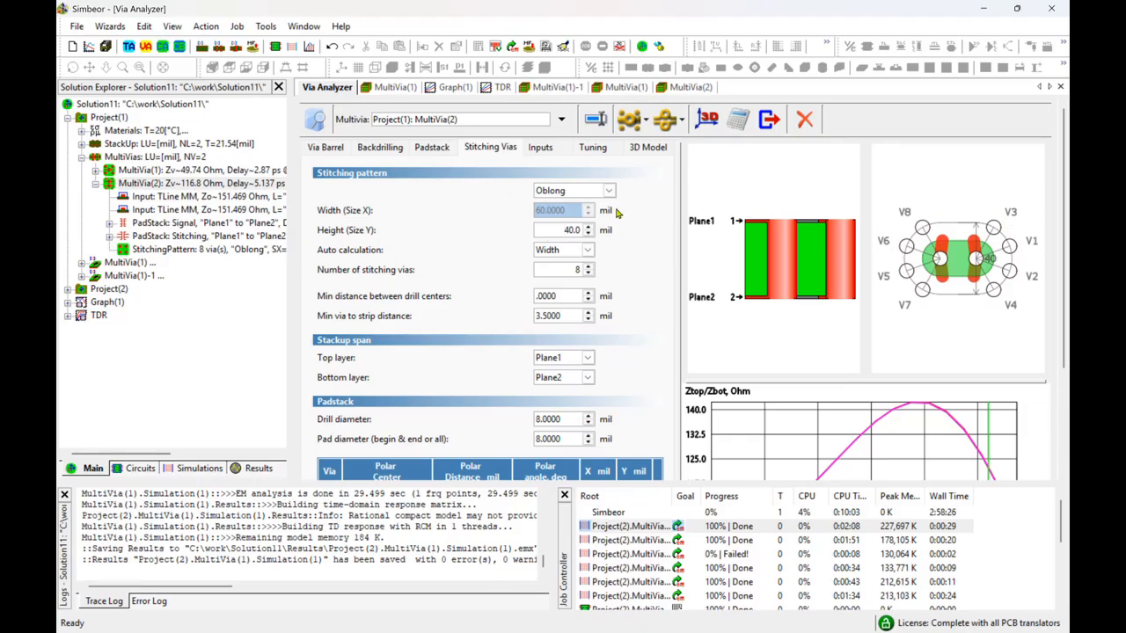
# Step: Change the first input's type to Via Port to VRP and set its Extend/Deembed option to Yes
pyautogui.click(541, 148)
pyautogui.click(539, 192)
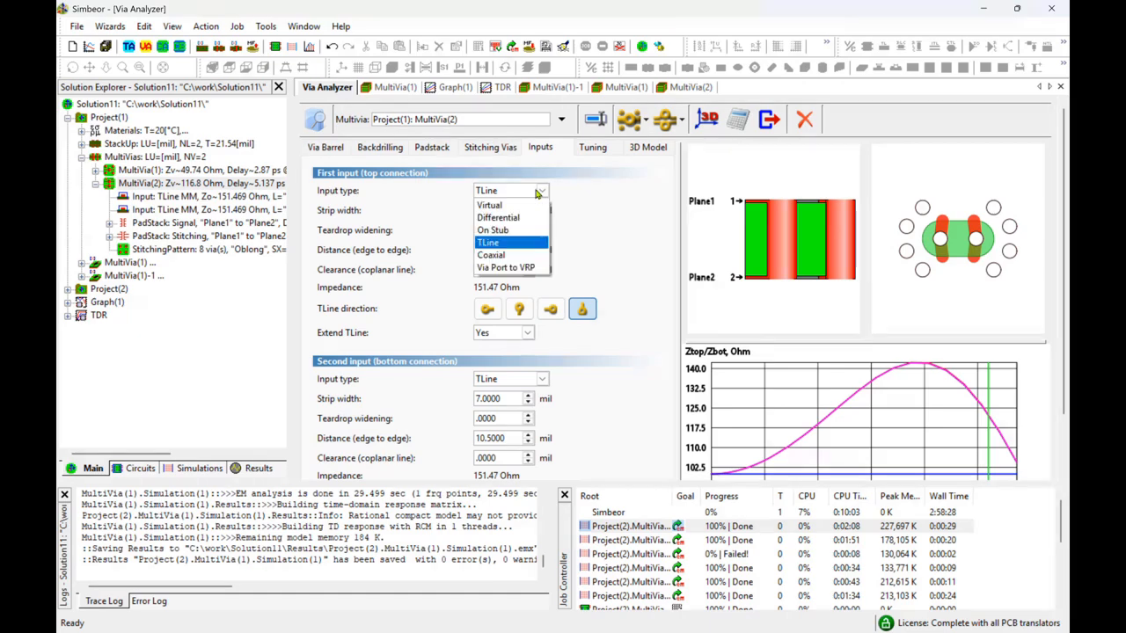
pyautogui.click(519, 268)
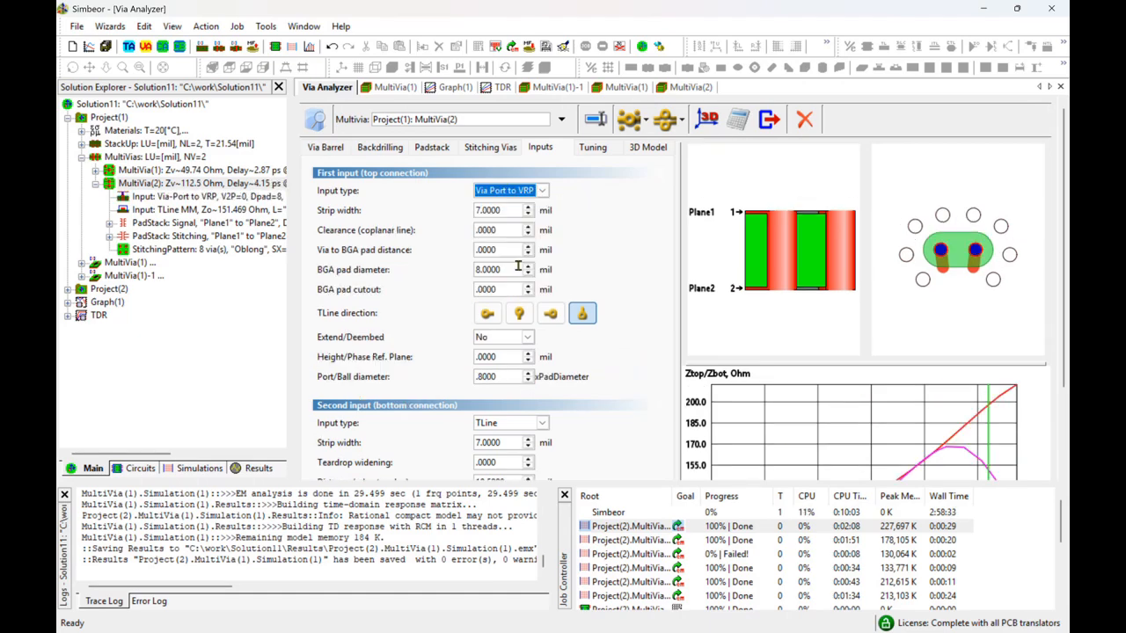
pyautogui.click(528, 337)
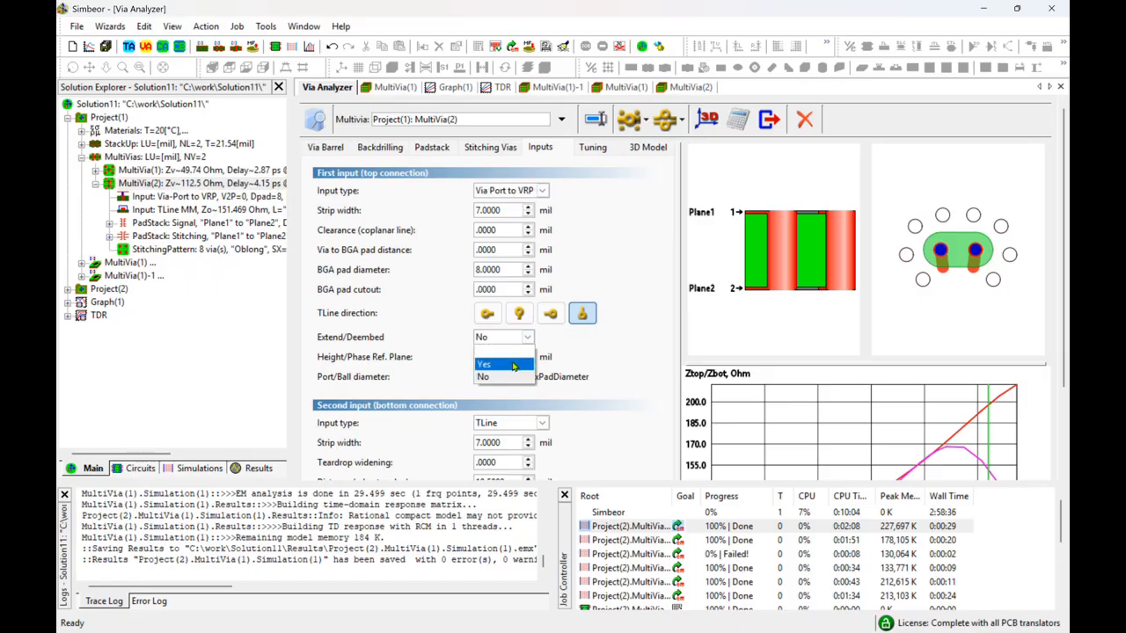
pyautogui.click(514, 365)
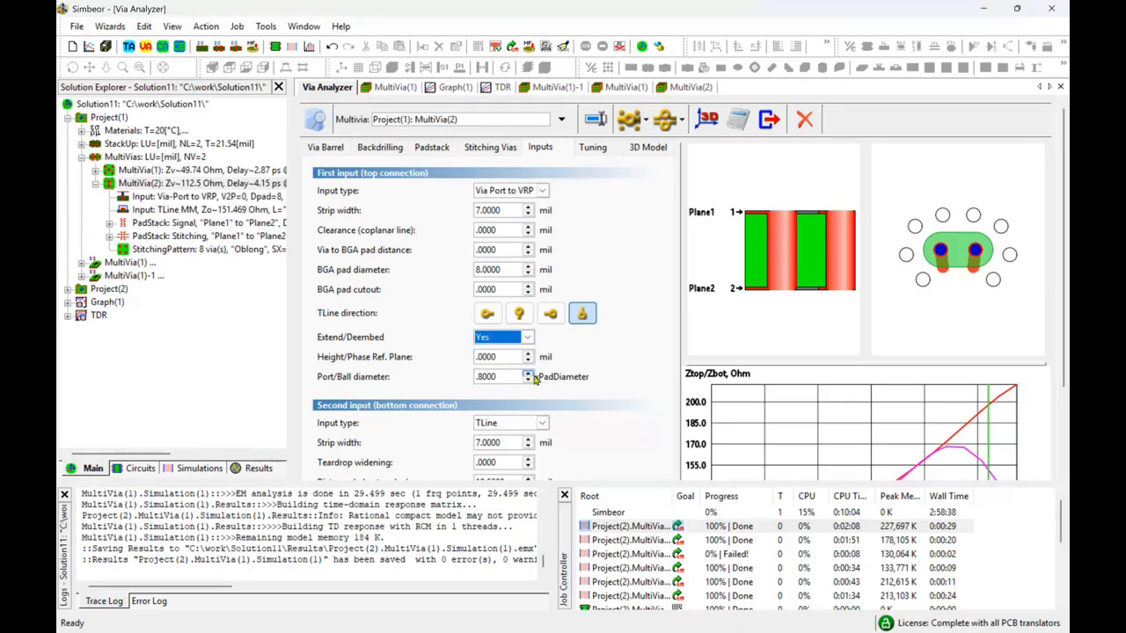
# Step: Change the second input (bottom connection) to the Via Port to VRP type
pyautogui.scroll(-2, 552, 377)
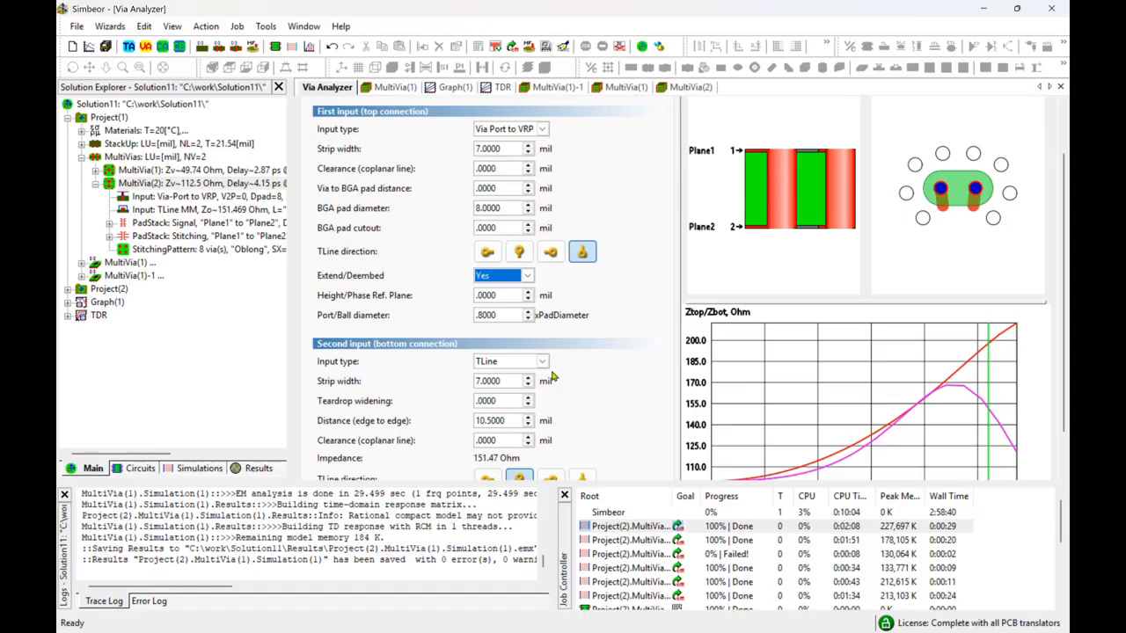
pyautogui.scroll(-2, 553, 377)
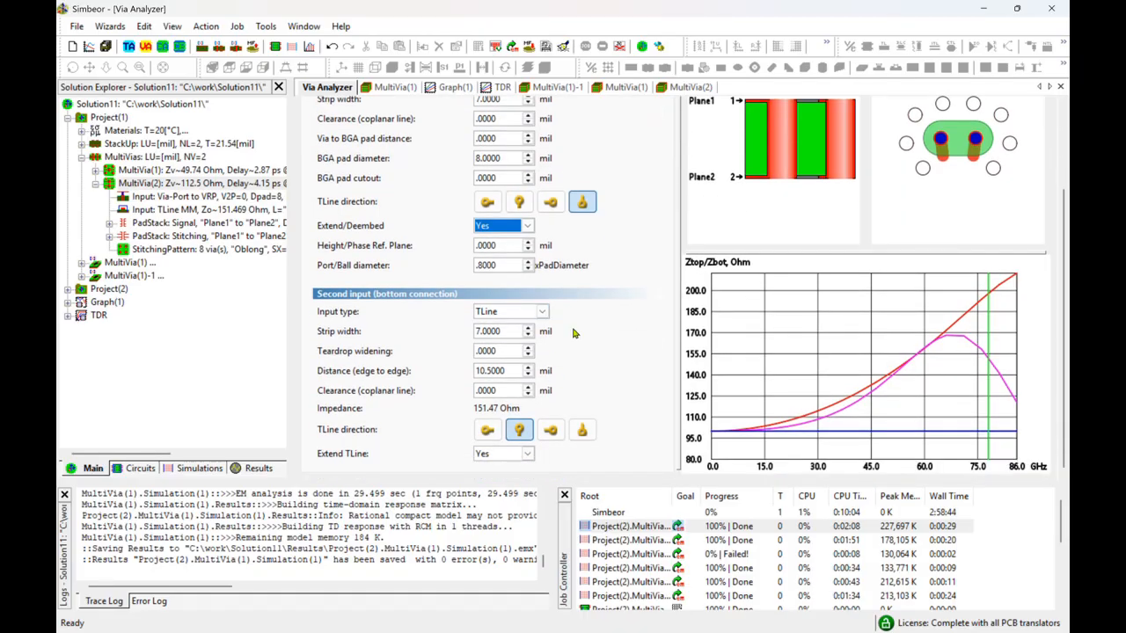
pyautogui.scroll(2, 578, 334)
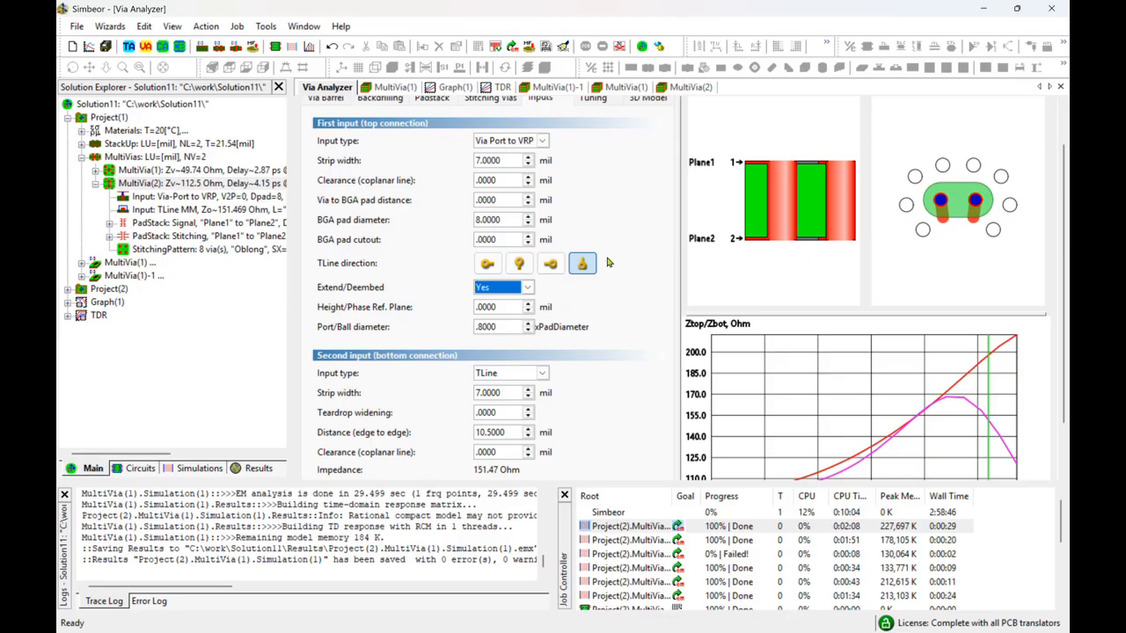
pyautogui.scroll(-2, 609, 262)
pyautogui.click(542, 312)
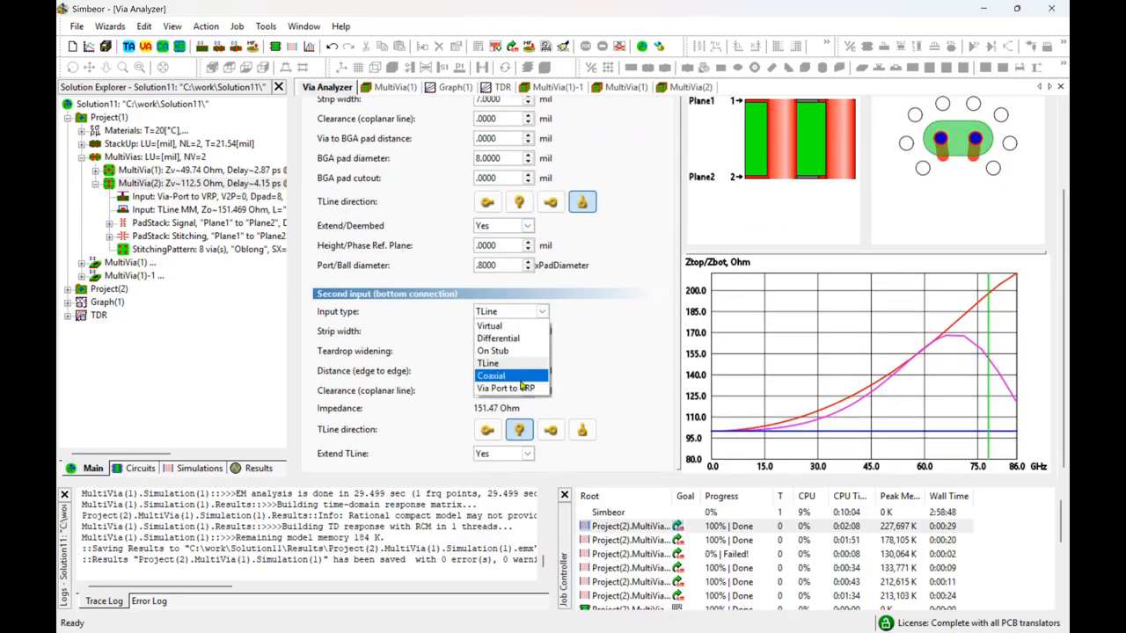
pyautogui.click(522, 388)
pyautogui.scroll(-2, 591, 351)
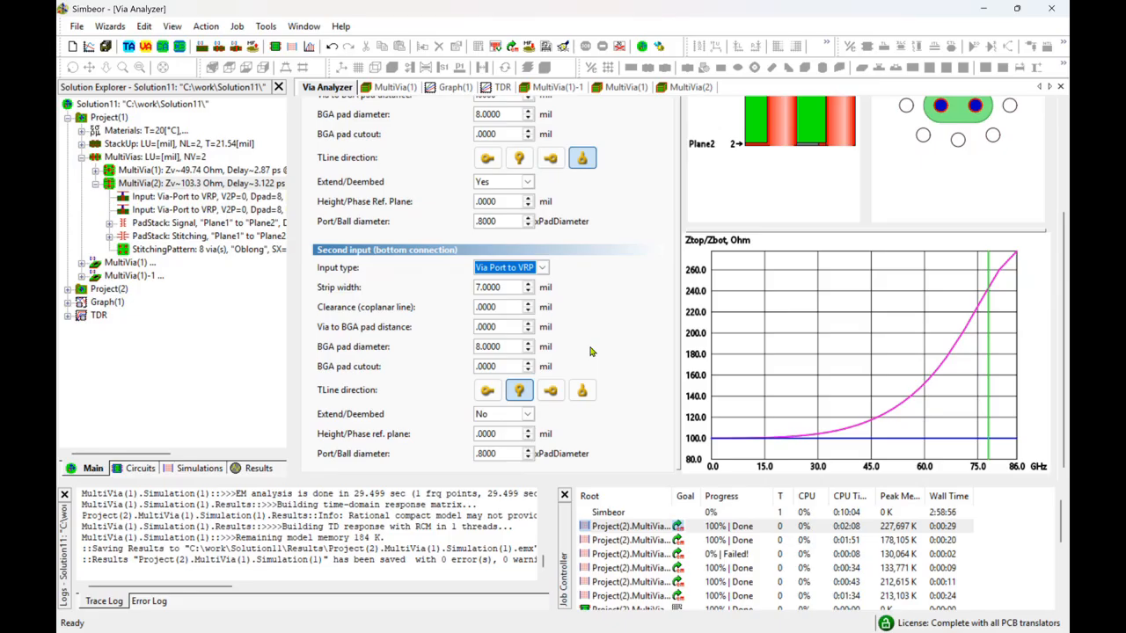
# Step: Set the first input's port/ball diameter to 1 times the pad diameter
pyautogui.scroll(5, 591, 351)
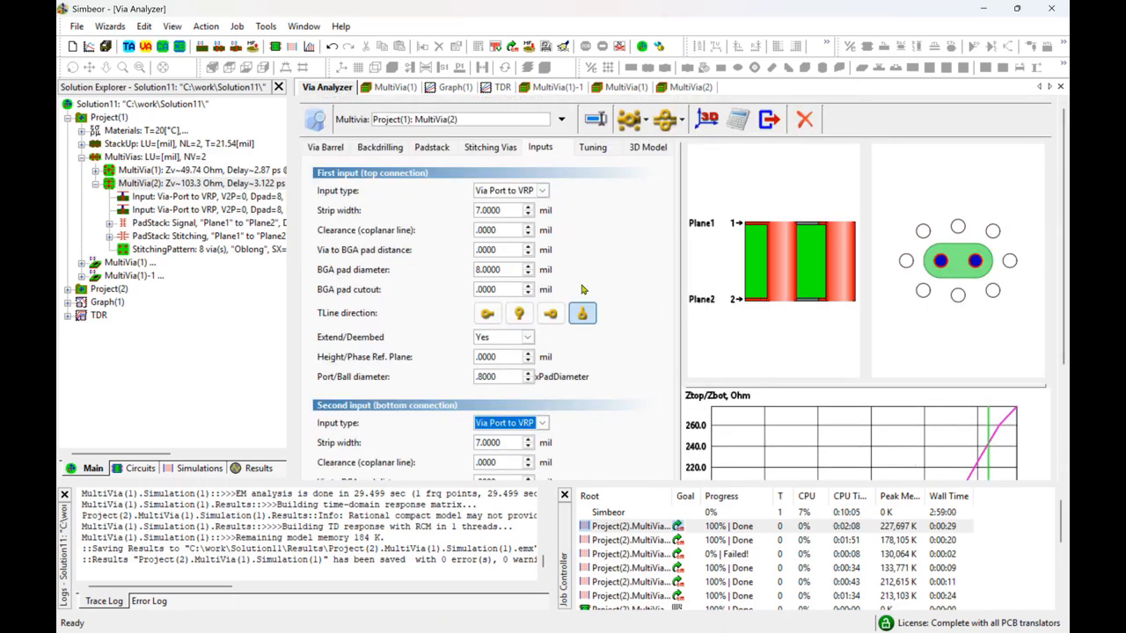
pyautogui.scroll(-3, 581, 290)
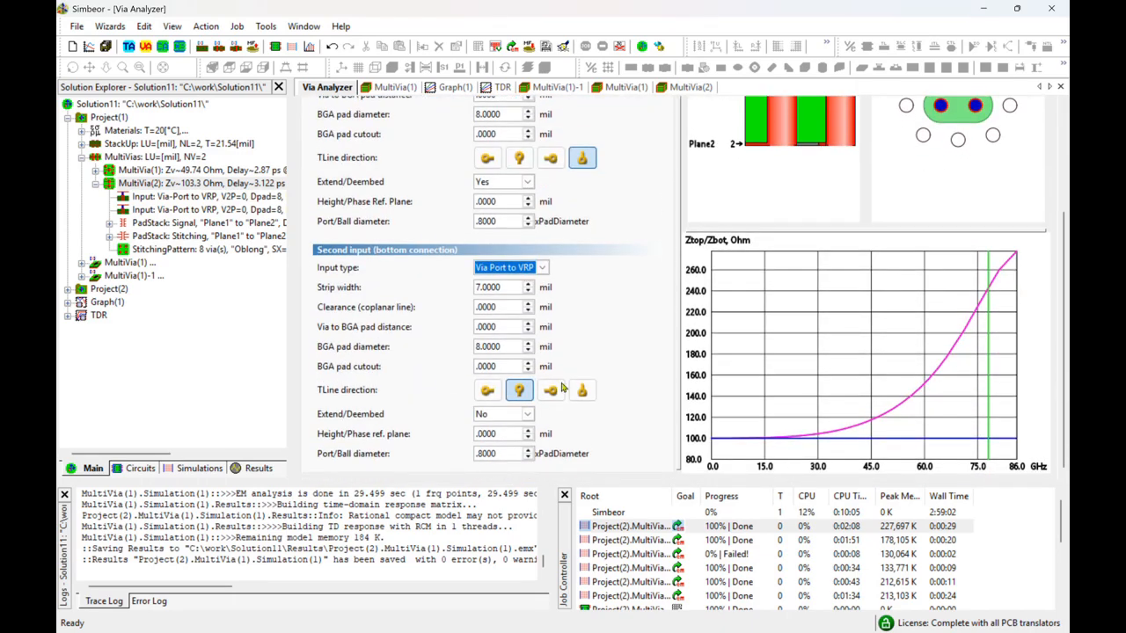
pyautogui.scroll(1, 561, 301)
pyautogui.moveTo(476, 247); pyautogui.dragTo(529, 258)
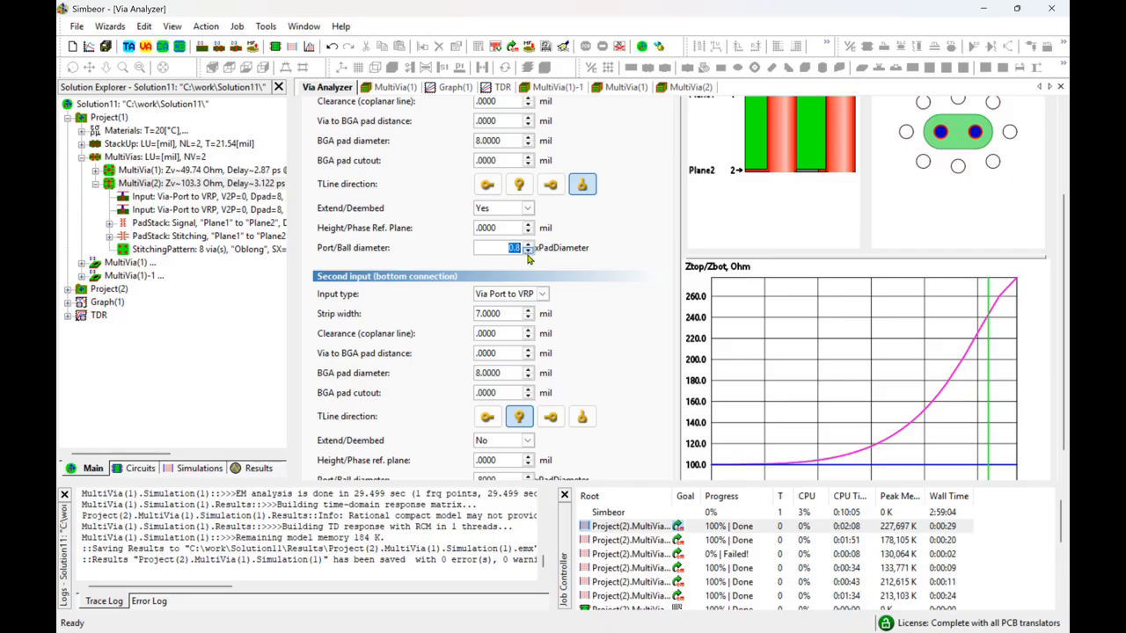
pyautogui.write('1')
pyautogui.scroll(-1, 577, 378)
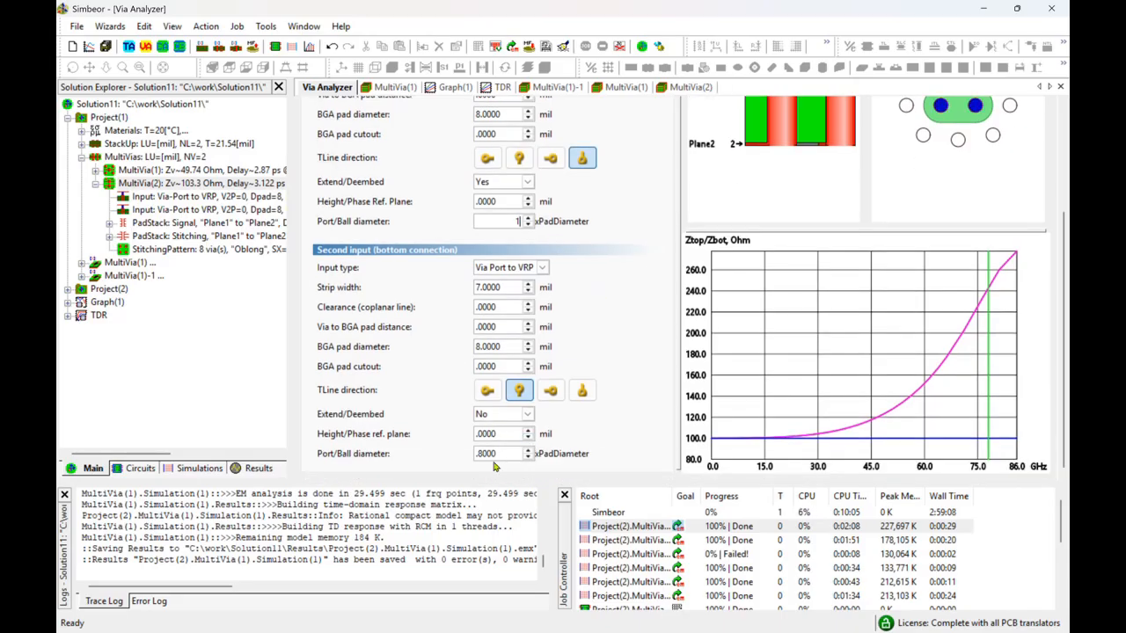
# Step: Edit the second input's port/ball diameter and set its Extend/Deembed option to Yes
pyautogui.click(485, 454)
pyautogui.moveTo(485, 455); pyautogui.dragTo(551, 461)
pyautogui.click(526, 414)
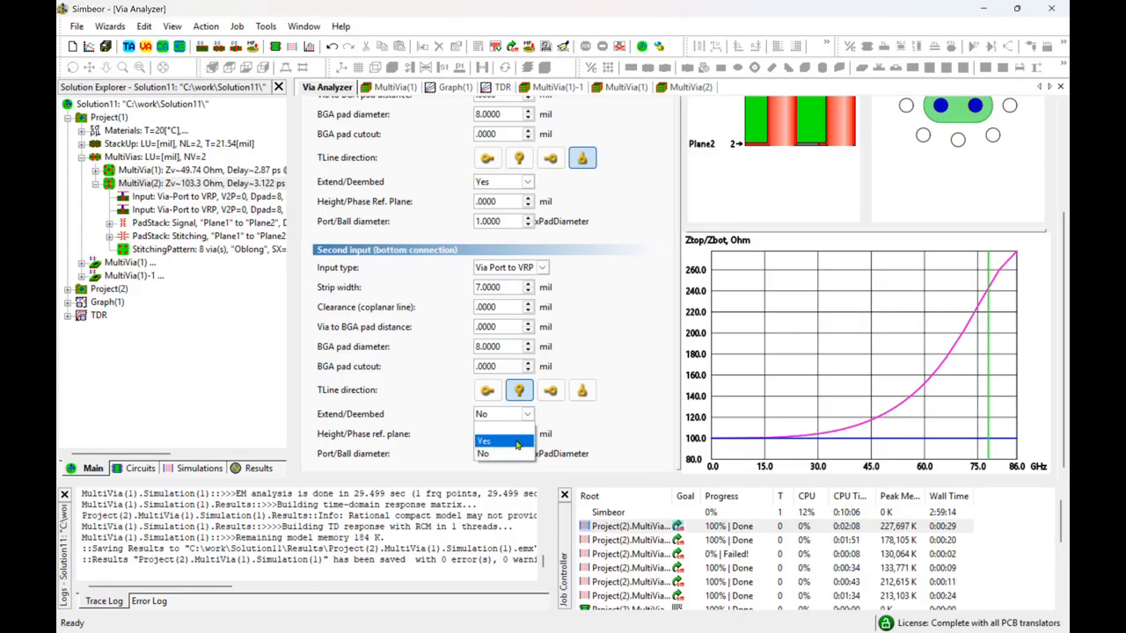
pyautogui.click(517, 442)
pyautogui.scroll(3, 614, 402)
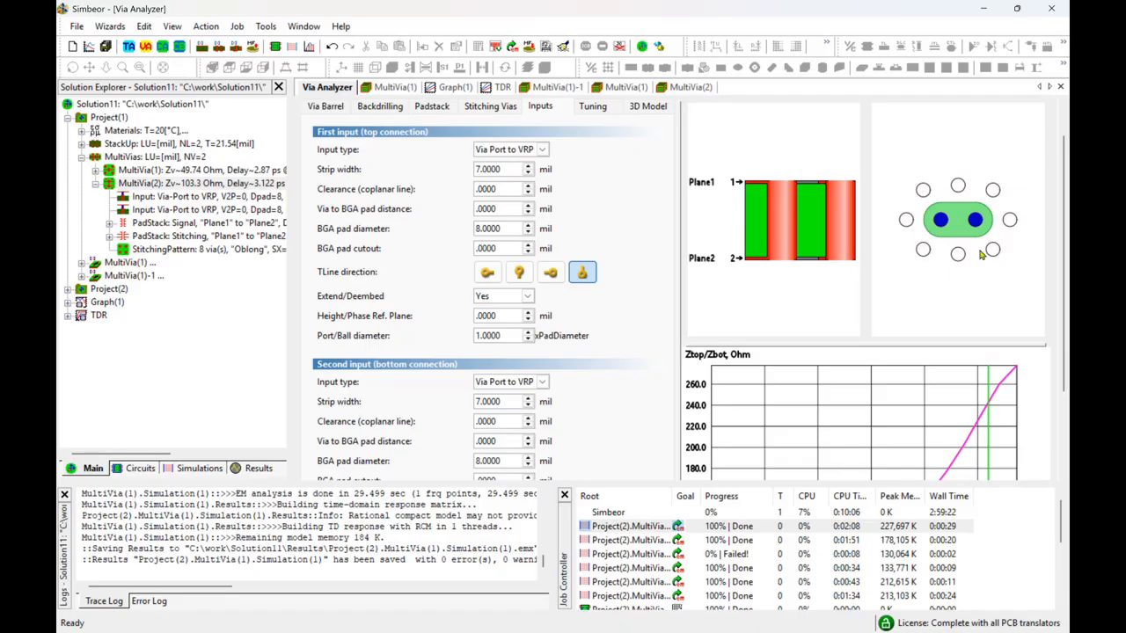
# Step: Try a differential center-to-center distance of 35 mil in the padstack and restore it to 20 mil
pyautogui.click(428, 149)
pyautogui.click(540, 252)
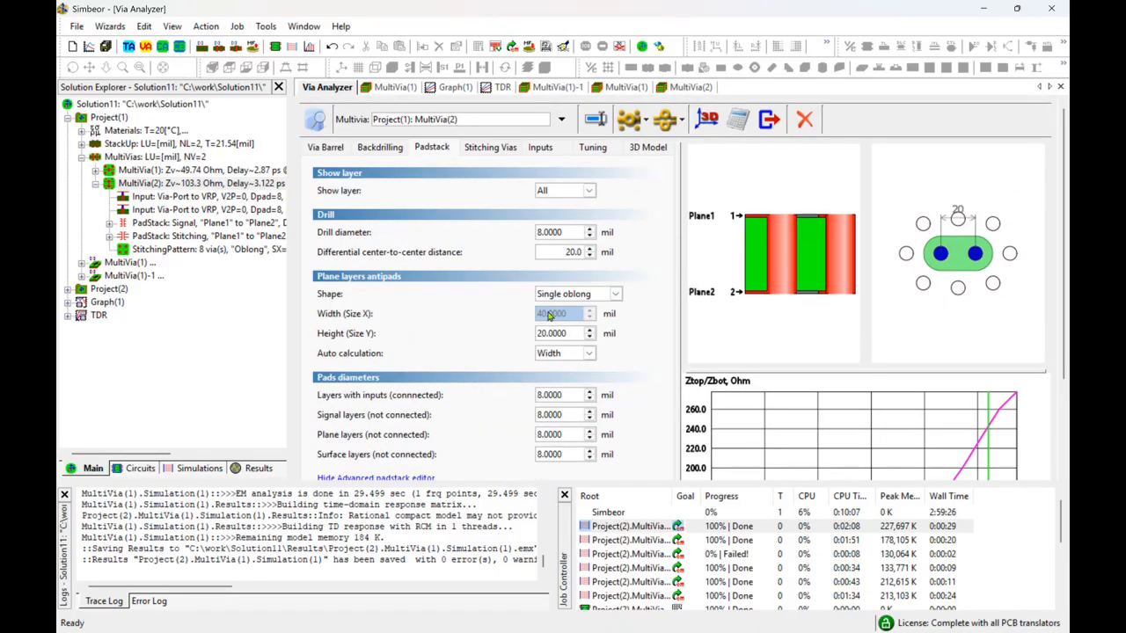
pyautogui.press('BackSpace')
pyautogui.press('BackSpace')
pyautogui.press('BackSpace')
pyautogui.press('Return')
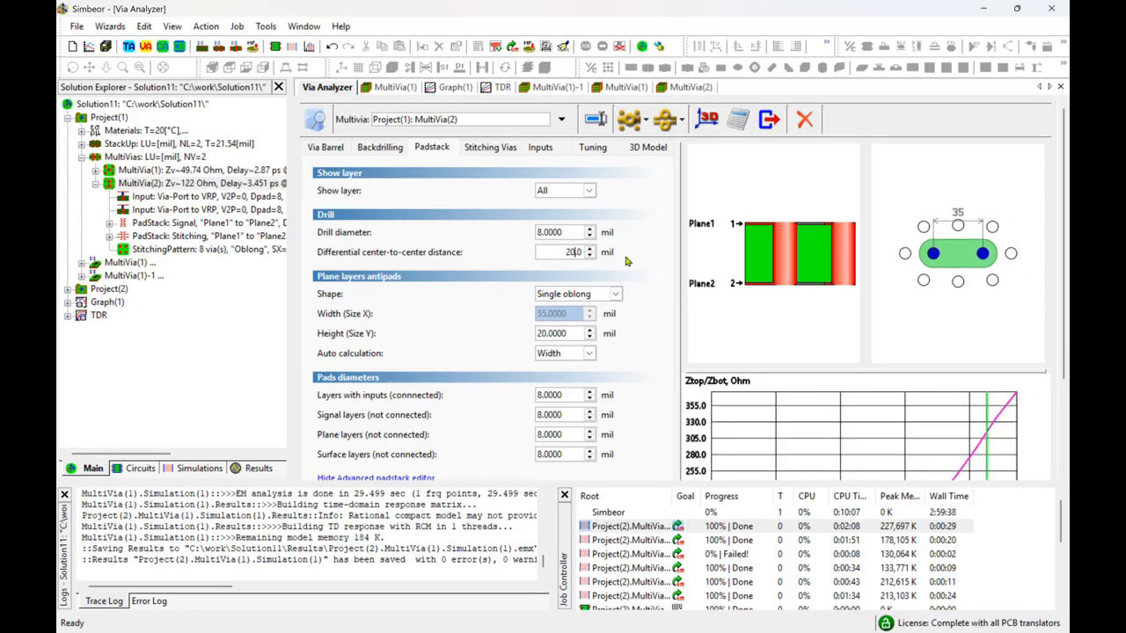
pyautogui.press('Return')
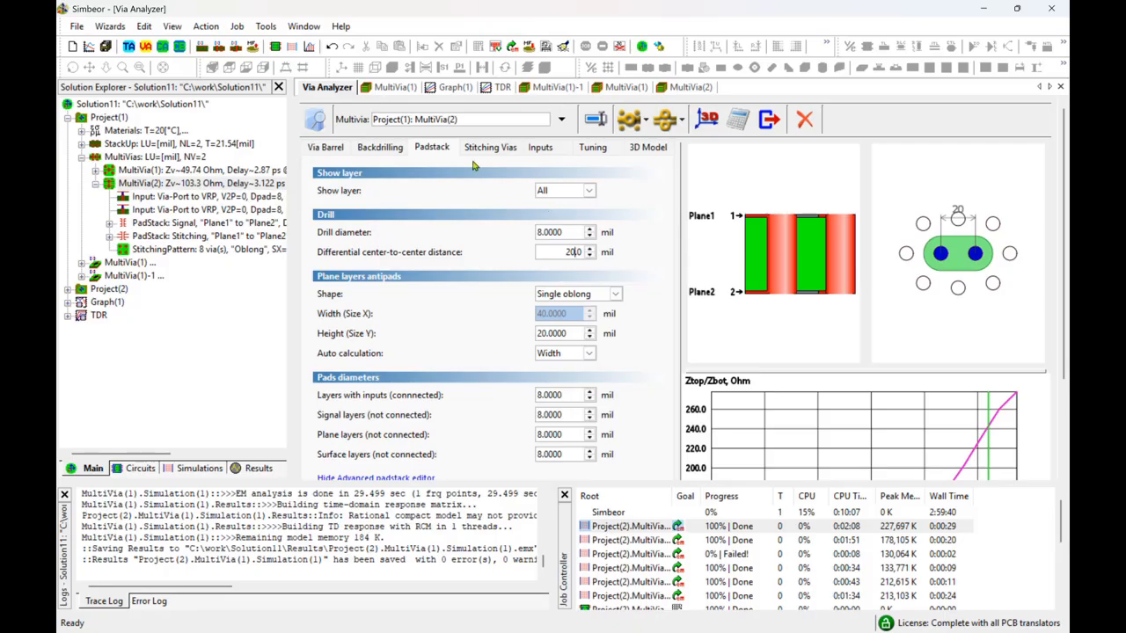
# Step: Set the height (Size Y) of the single oblong plane antipad to 35 mil
pyautogui.click(568, 334)
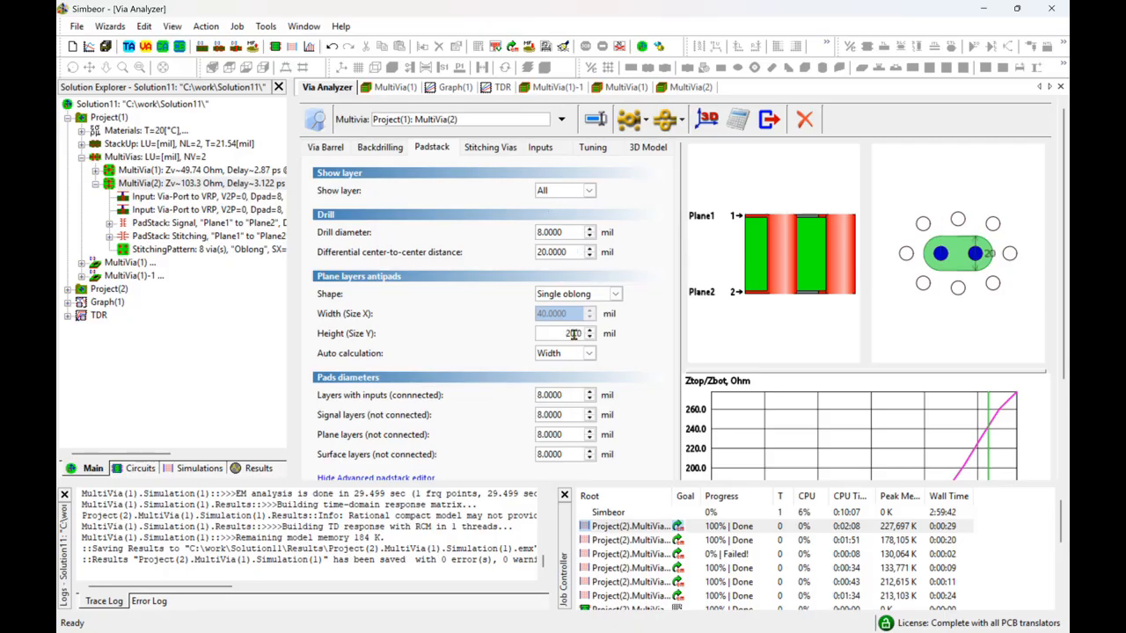
pyautogui.write('35')
pyautogui.press('Return')
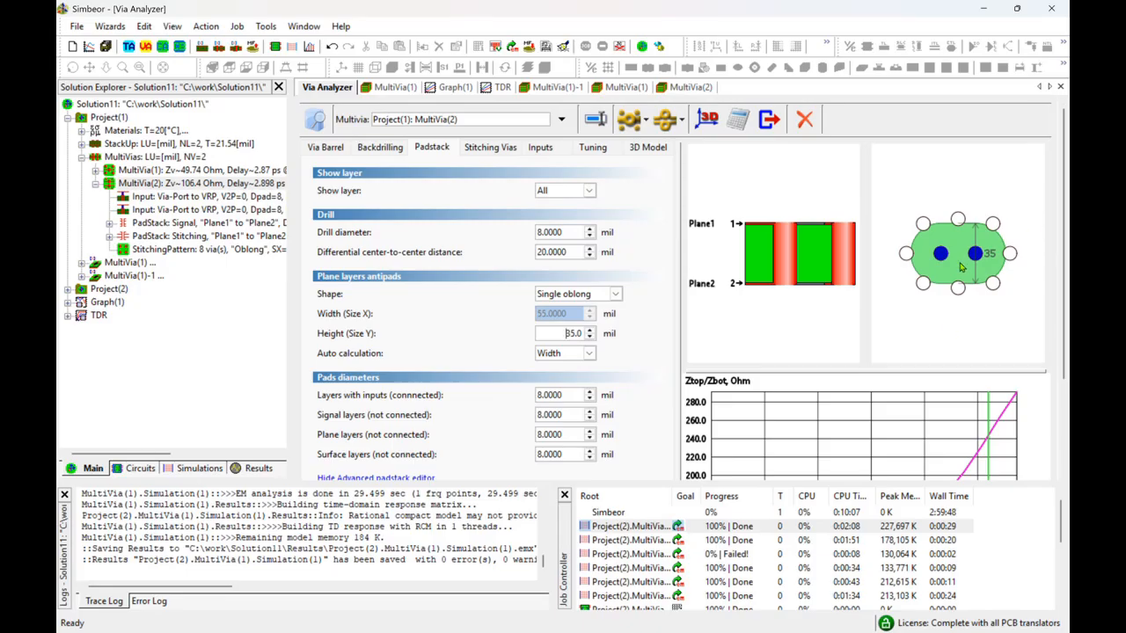
pyautogui.scroll(-3, 959, 271)
pyautogui.scroll(2, 956, 277)
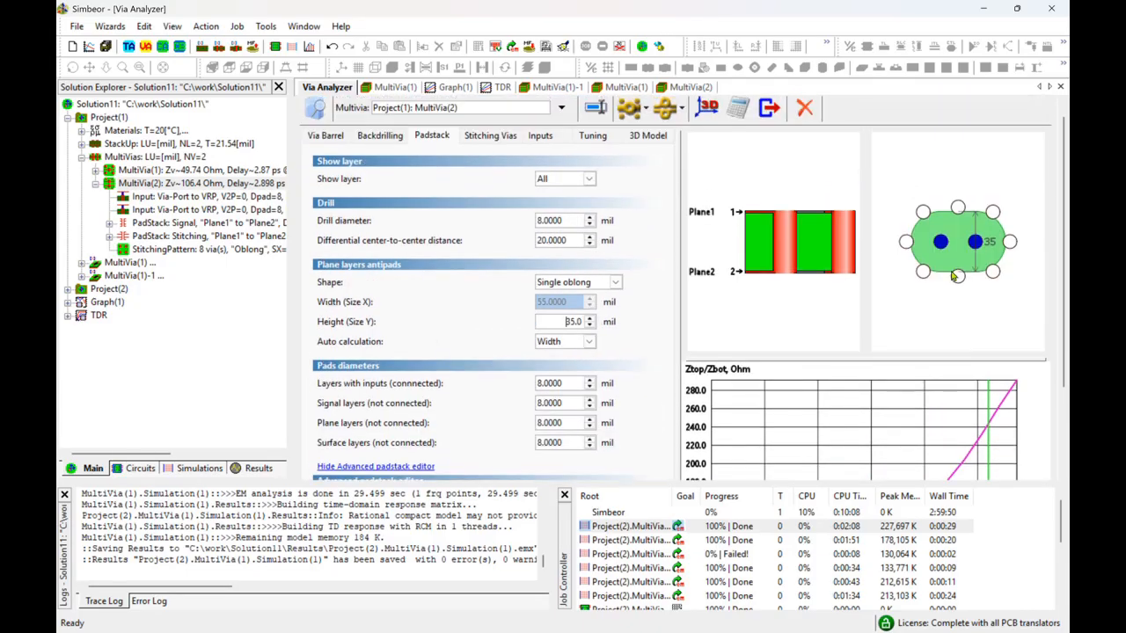
pyautogui.scroll(1, 646, 336)
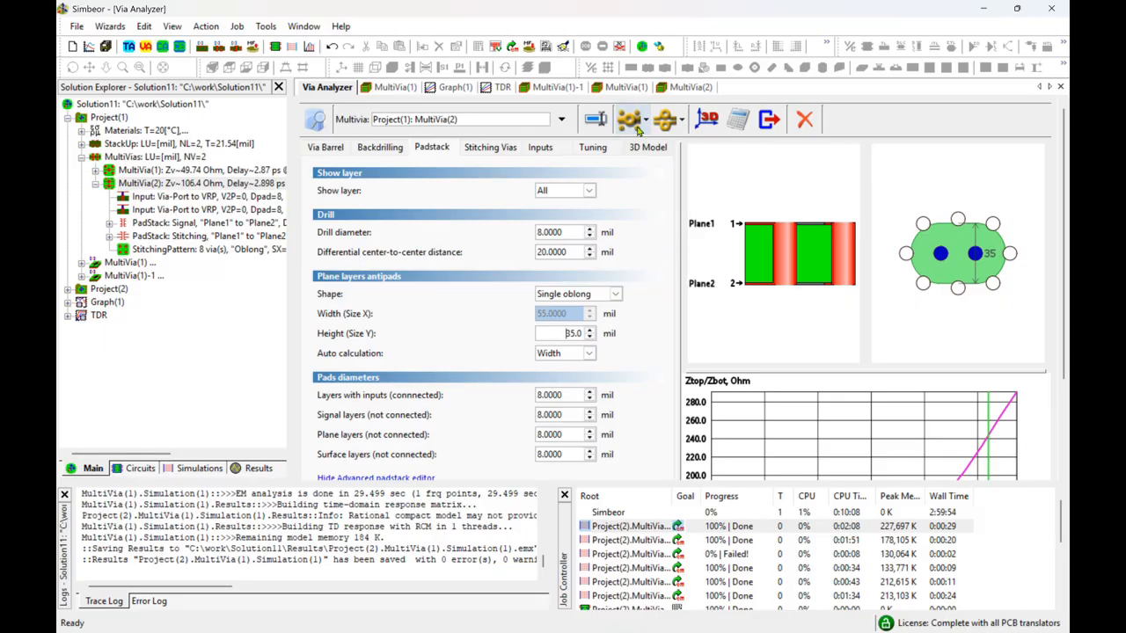
# Step: Generate the 3D model of MultiVia(2) and define Simulation(1) for it with the Simbeor3DML solver and result plotting
pyautogui.click(705, 121)
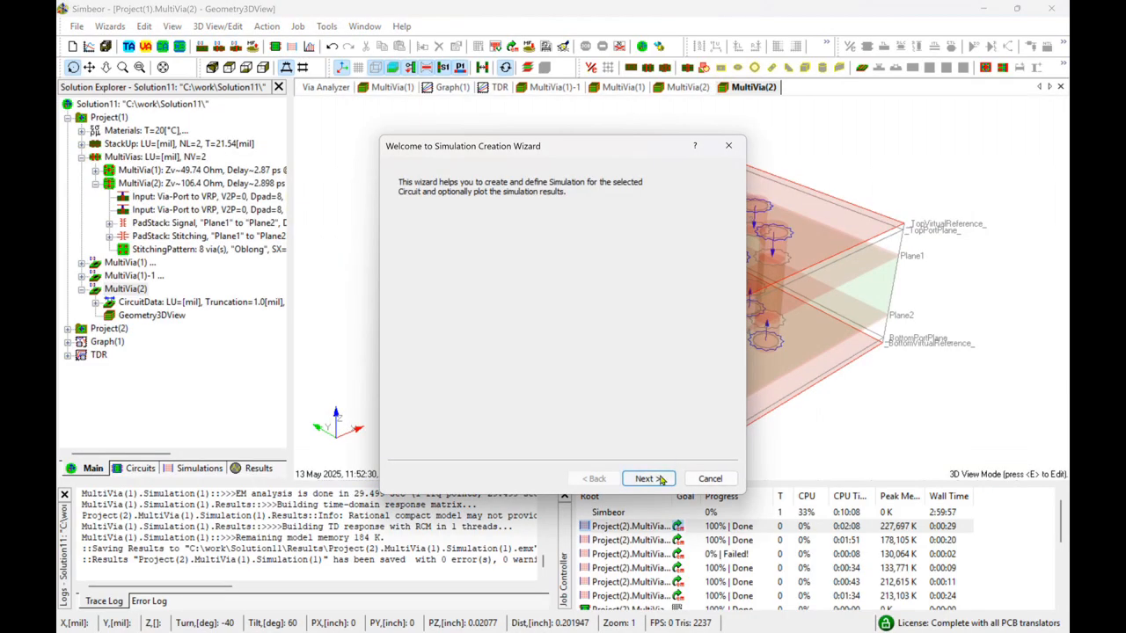
pyautogui.click(661, 479)
pyautogui.click(656, 478)
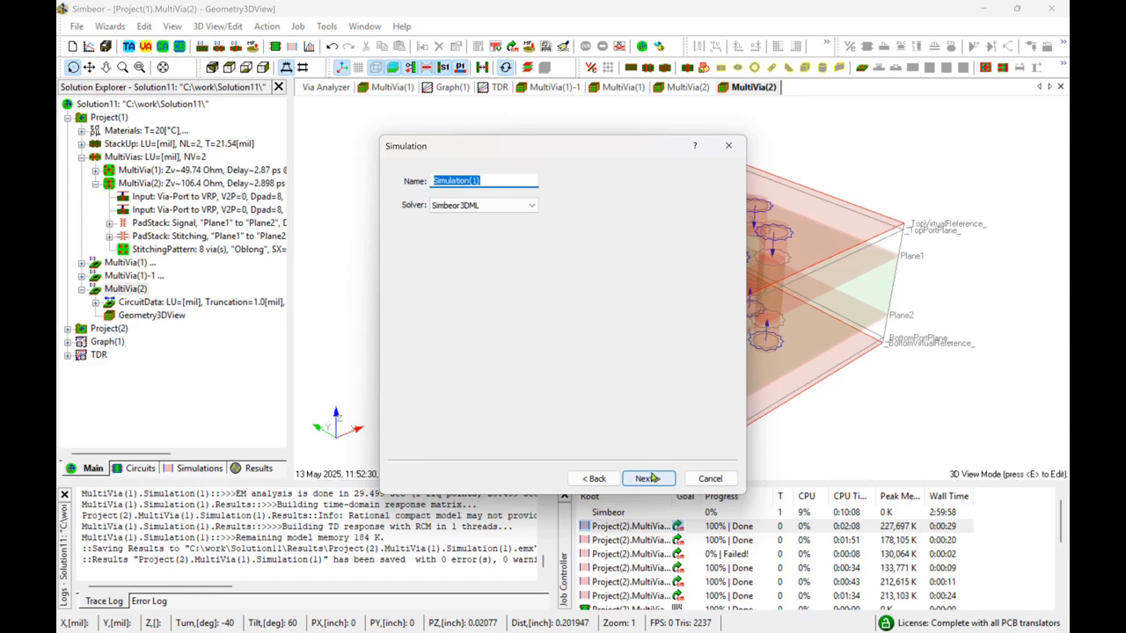
pyautogui.click(648, 478)
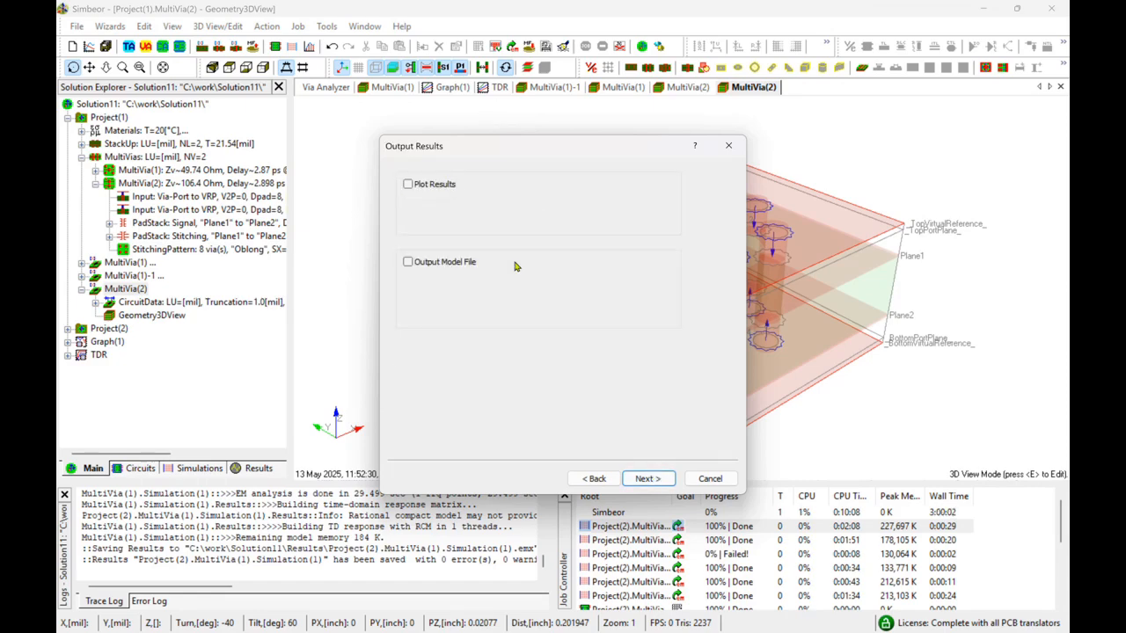
pyautogui.click(647, 478)
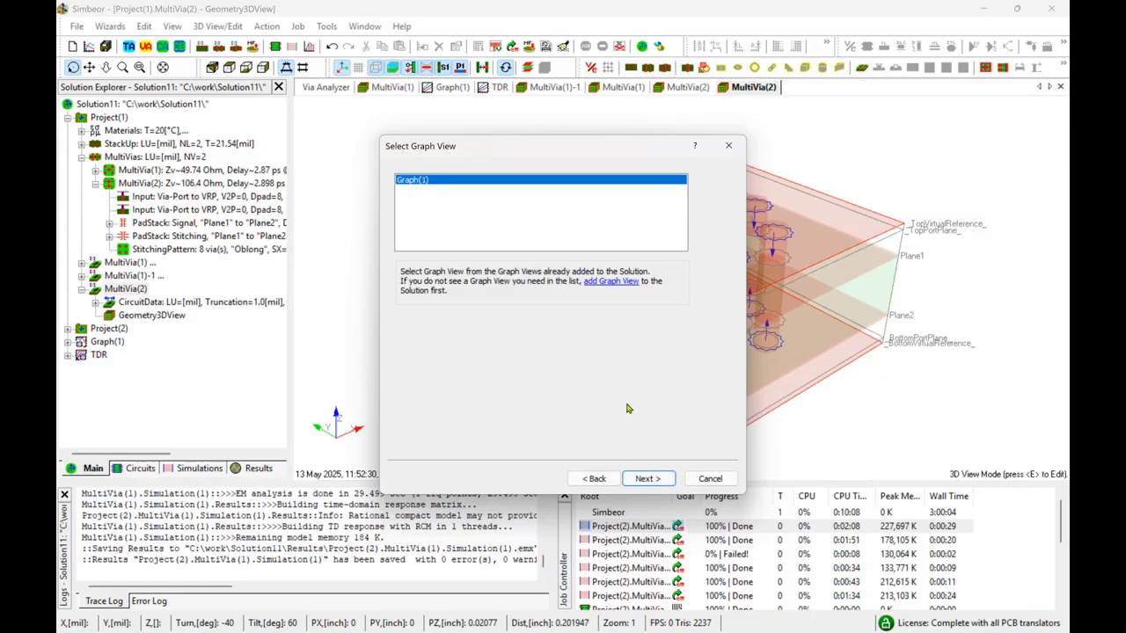
# Step: Add the graph view Graph(2) for the results, with mixed-mode SMatrix DBMagnitude on the left axis
pyautogui.click(604, 290)
pyautogui.click(652, 480)
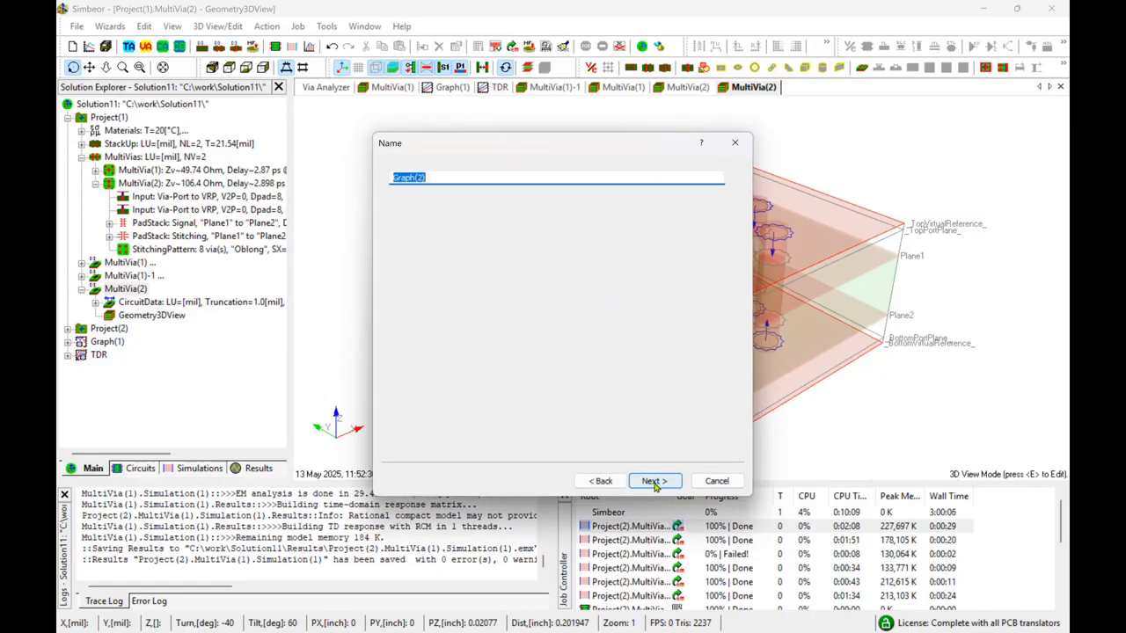
pyautogui.click(654, 481)
pyautogui.click(440, 176)
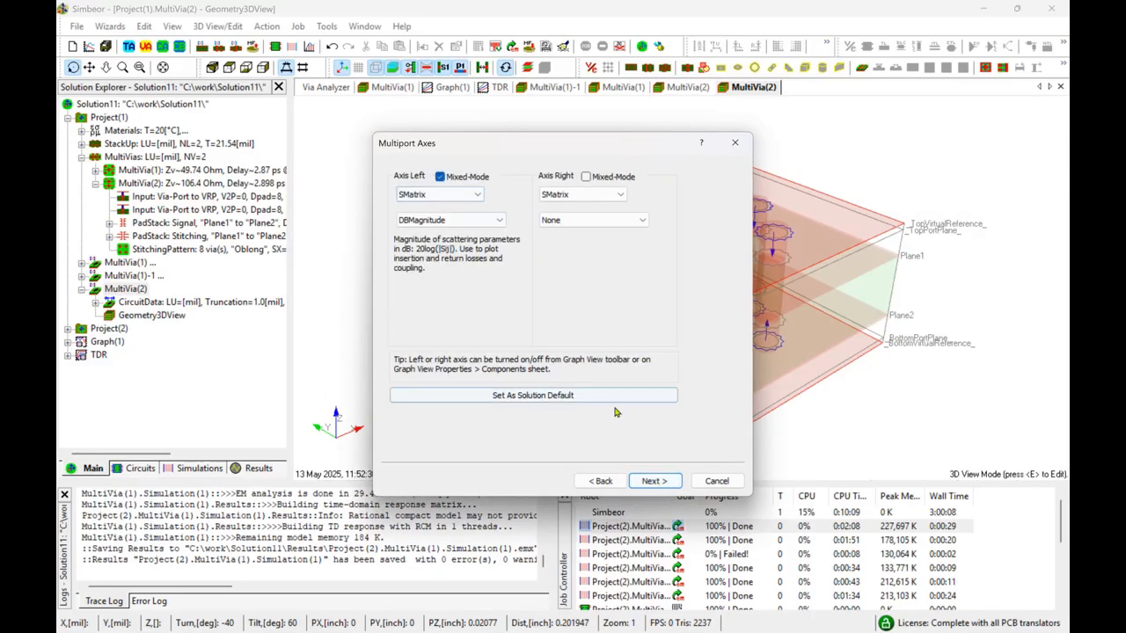
pyautogui.click(653, 482)
pyautogui.click(654, 483)
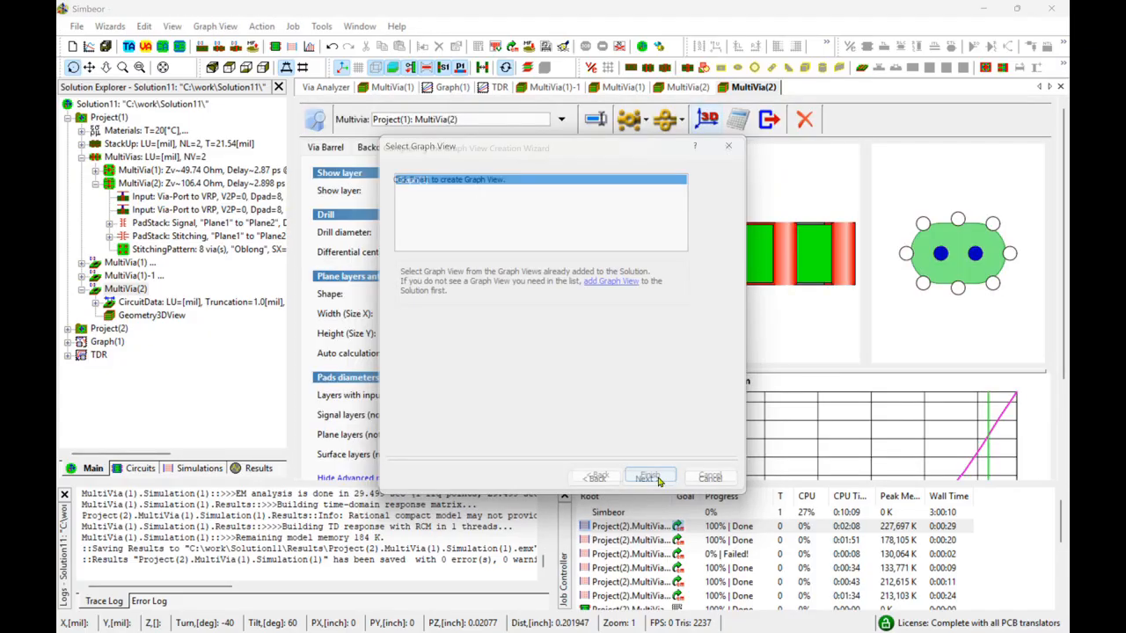
# Step: Plot matrix elements 1,1 and 2,1 in Graph(2), and create and run Simulation(1) of MultiVia(2)
pyautogui.click(648, 480)
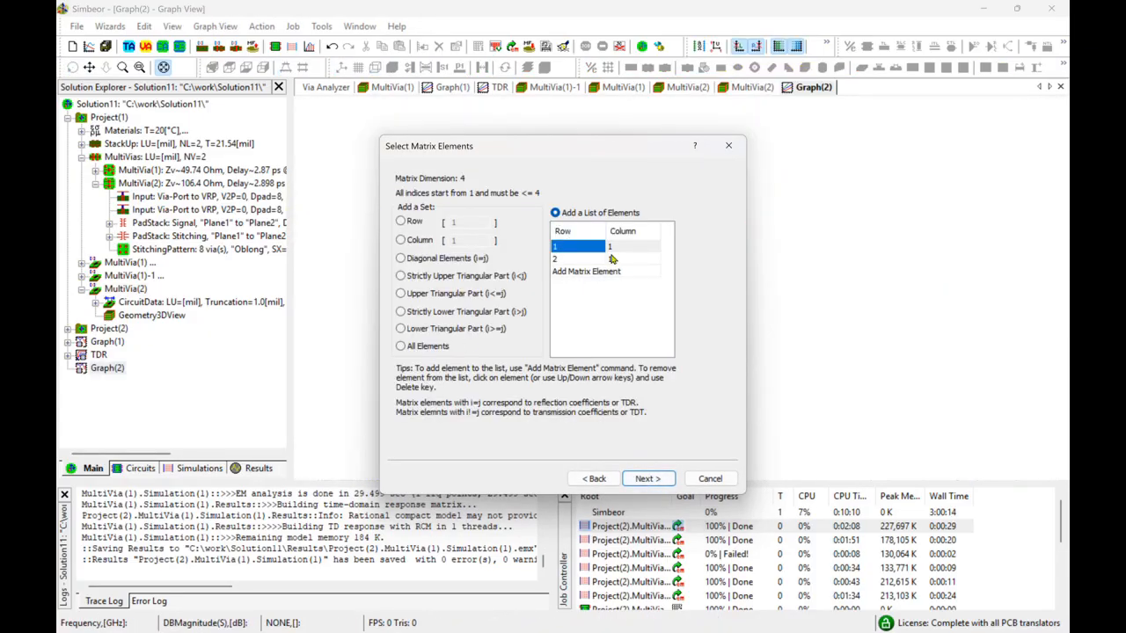
pyautogui.click(660, 481)
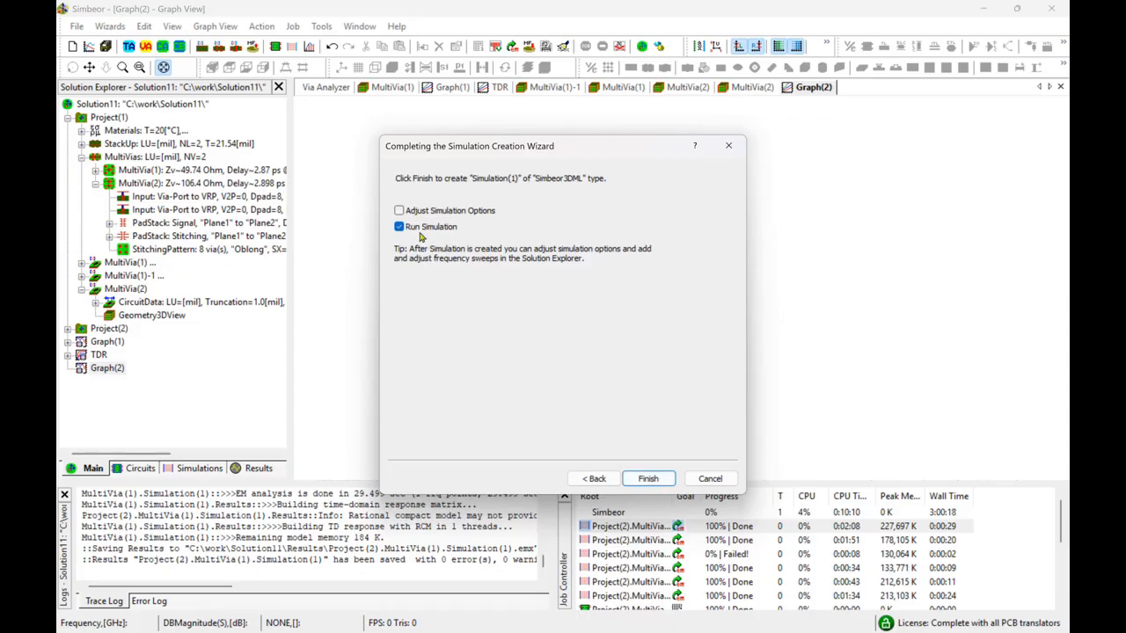
pyautogui.click(651, 480)
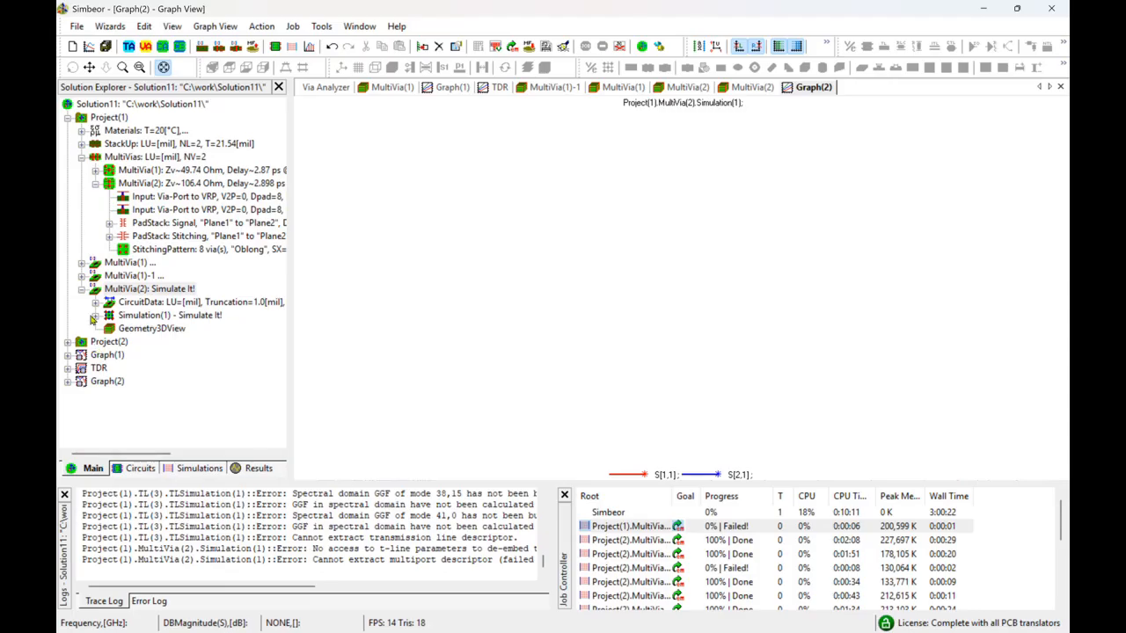
# Step: Set the top and bottom virtual space fill of the MultiVia(2) circuit to FR4
pyautogui.doubleClick(150, 302)
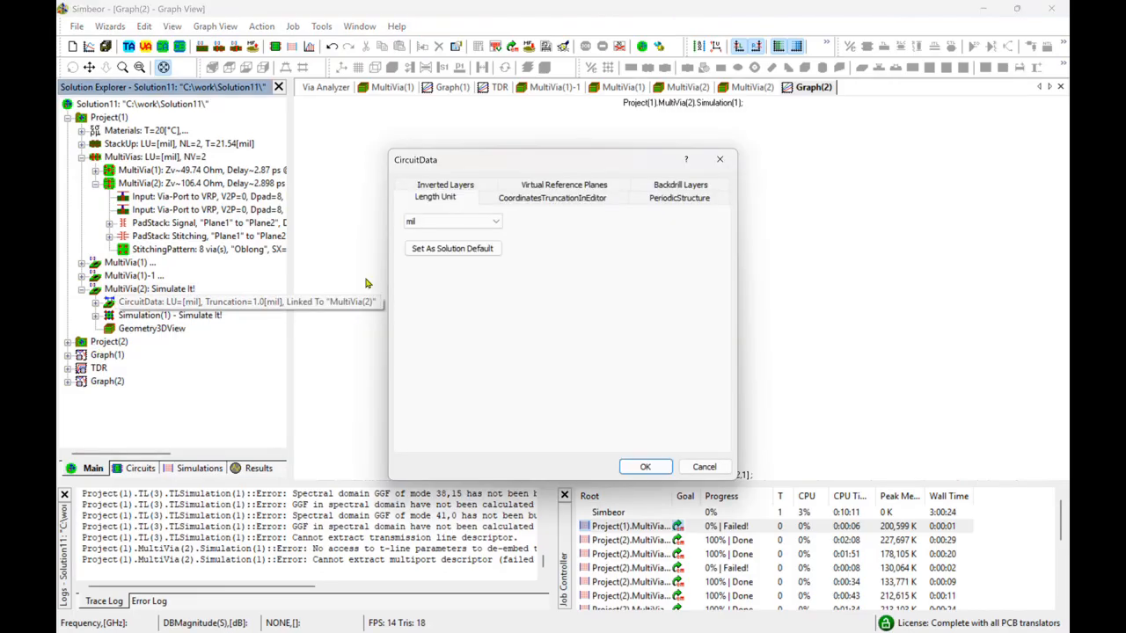
pyautogui.click(564, 185)
pyautogui.click(563, 218)
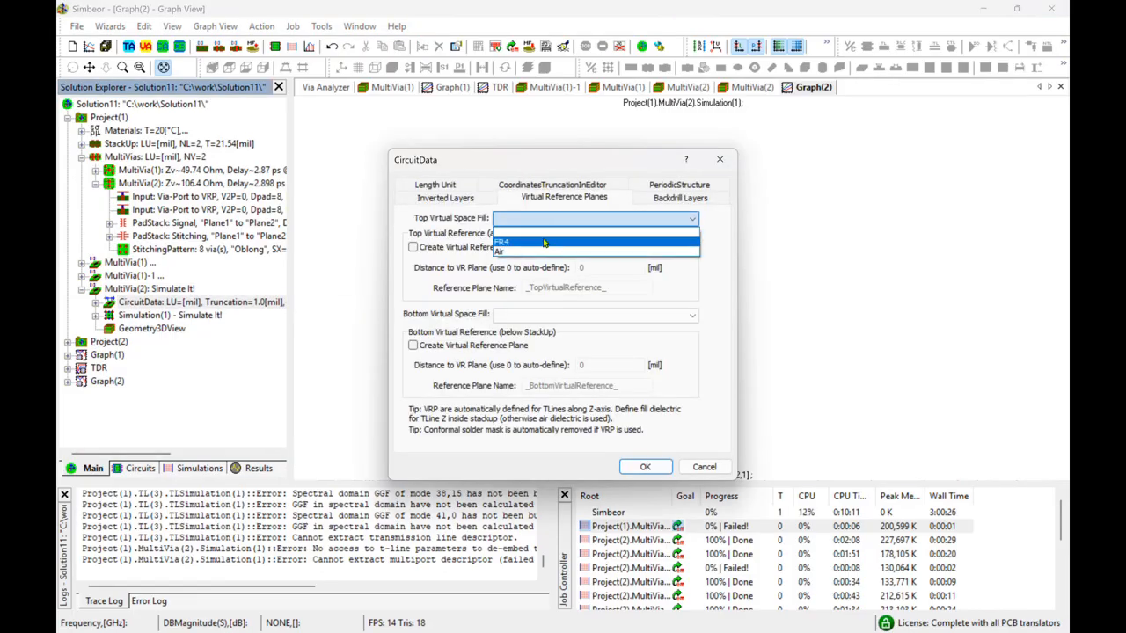
pyautogui.click(544, 243)
pyautogui.click(563, 315)
pyautogui.click(541, 340)
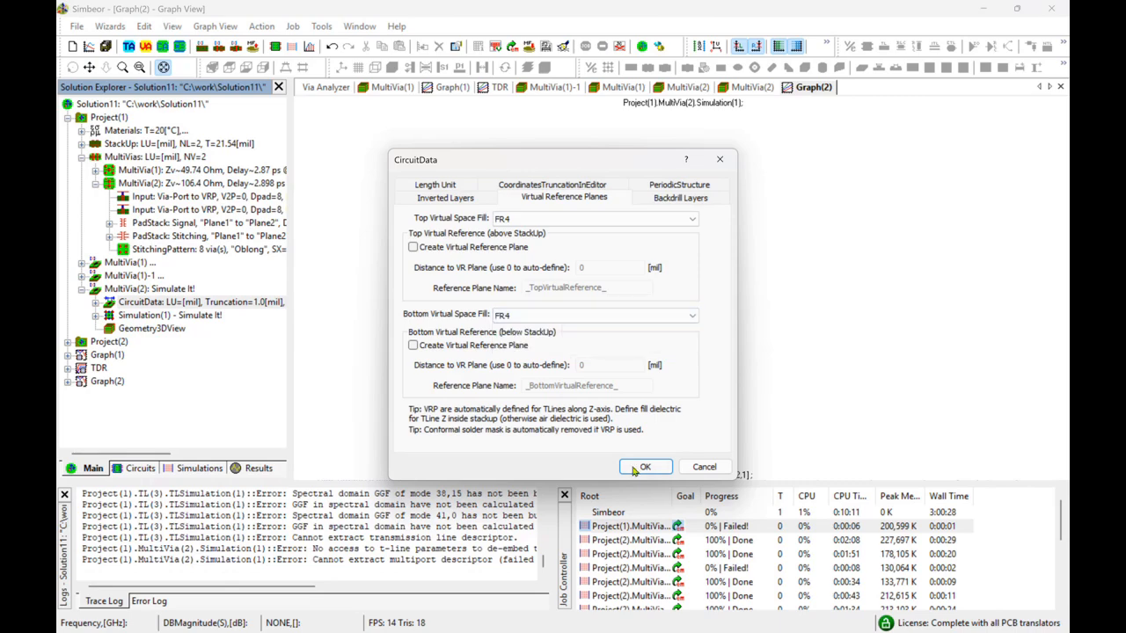
pyautogui.click(634, 469)
# Step: Check the MultiVia(2) geometry in 3D and rerun its Simulation(1)
pyautogui.doubleClick(154, 290)
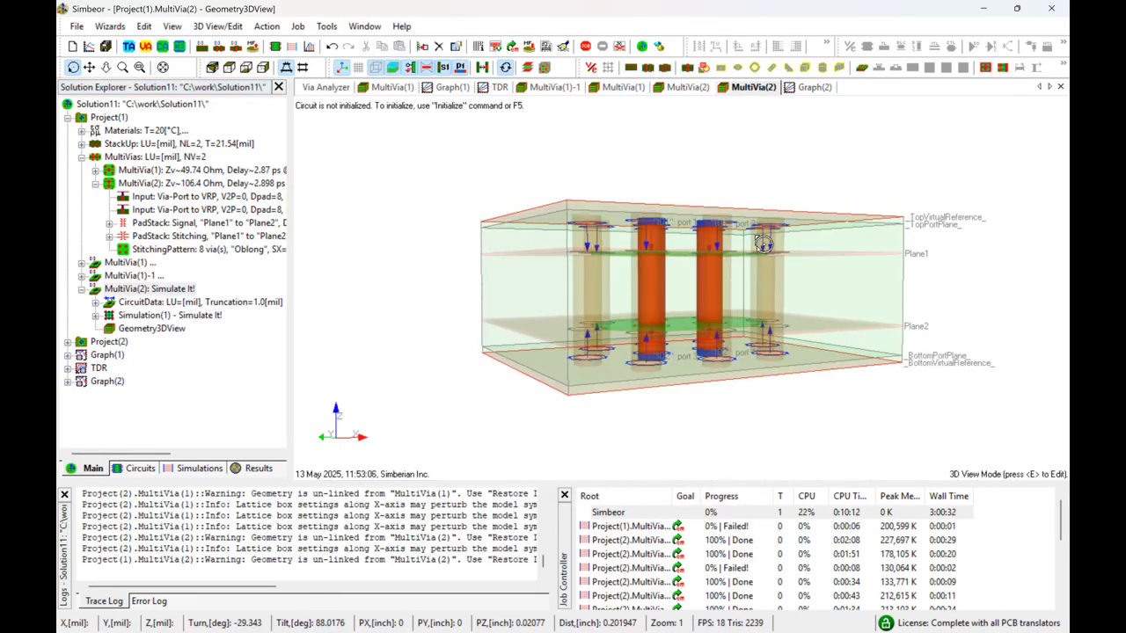
pyautogui.moveTo(682, 234); pyautogui.dragTo(543, 303)
pyautogui.moveTo(700, 233); pyautogui.dragTo(776, 214)
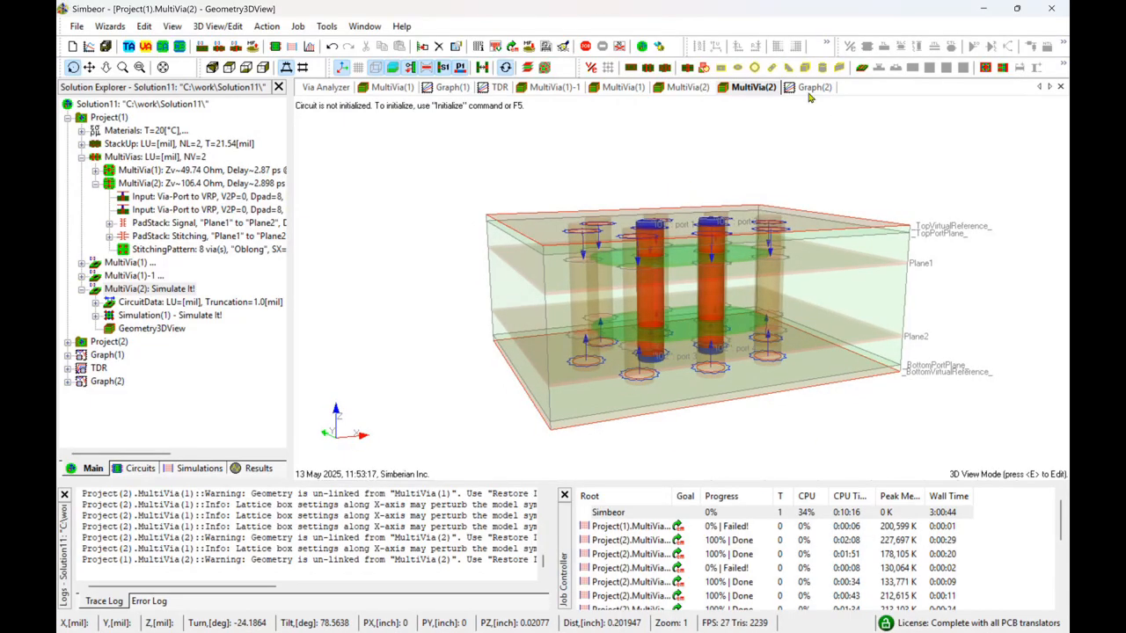
pyautogui.moveTo(726, 277); pyautogui.dragTo(664, 316)
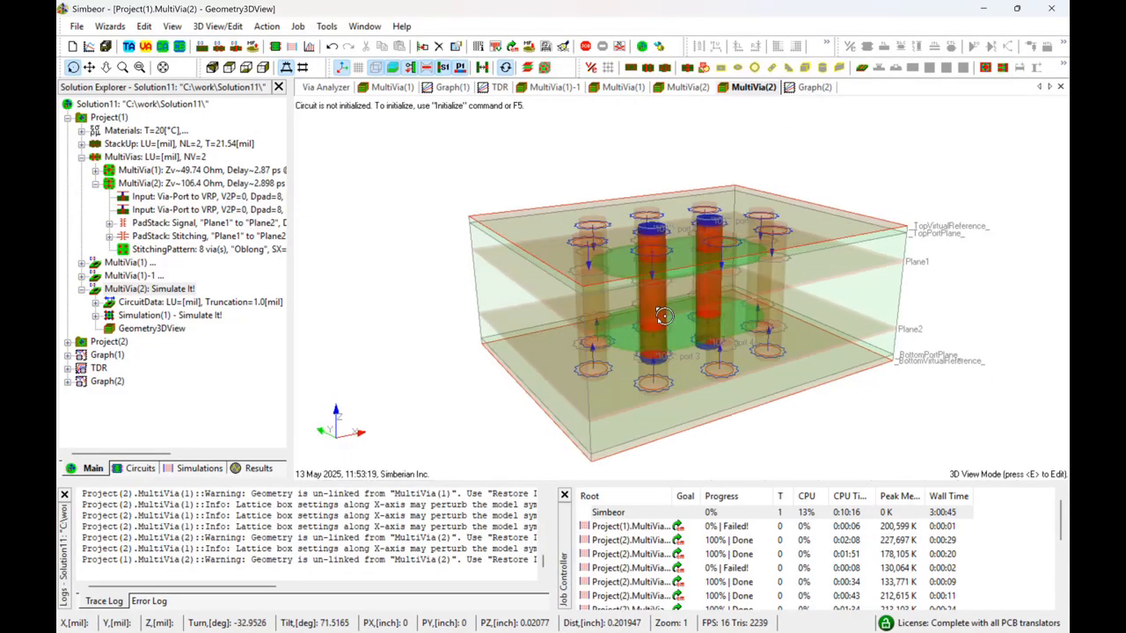
pyautogui.click(132, 317)
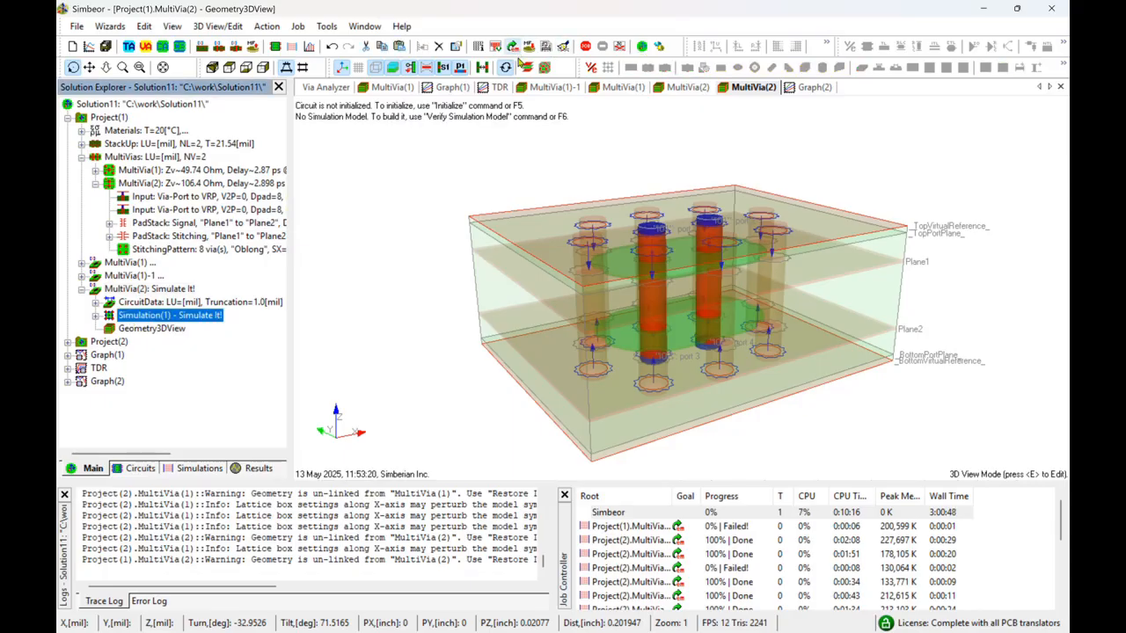
pyautogui.click(519, 61)
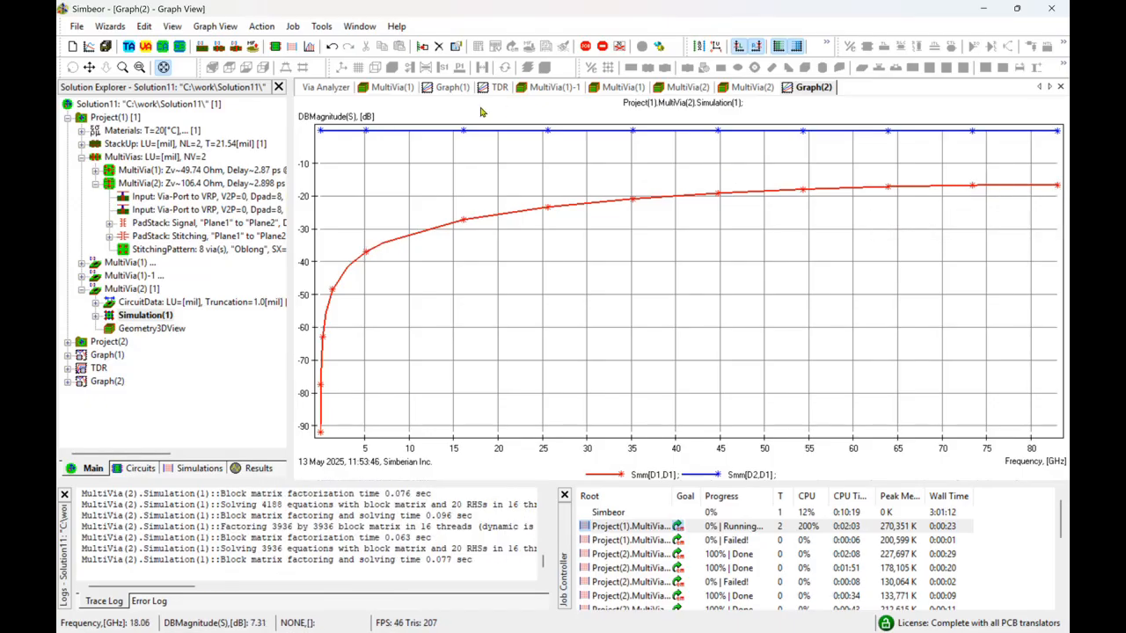
# Step: Set the target impedance for tuning MultiVia(2) of Project(1) to 85 Ohm in the Via Analyzer
pyautogui.click(327, 87)
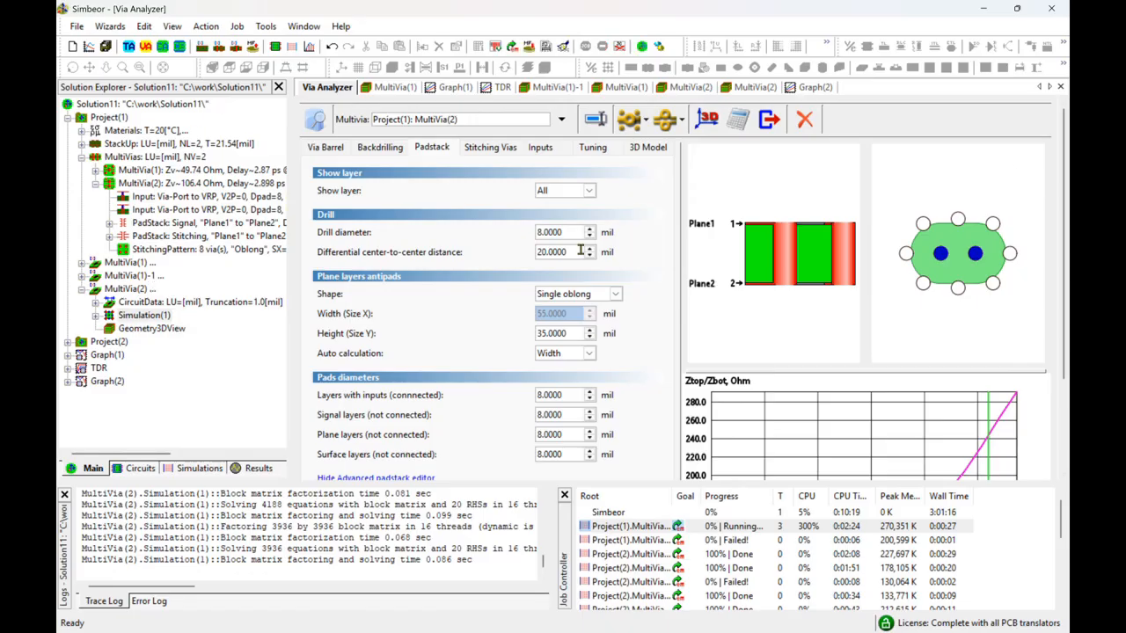
pyautogui.click(593, 147)
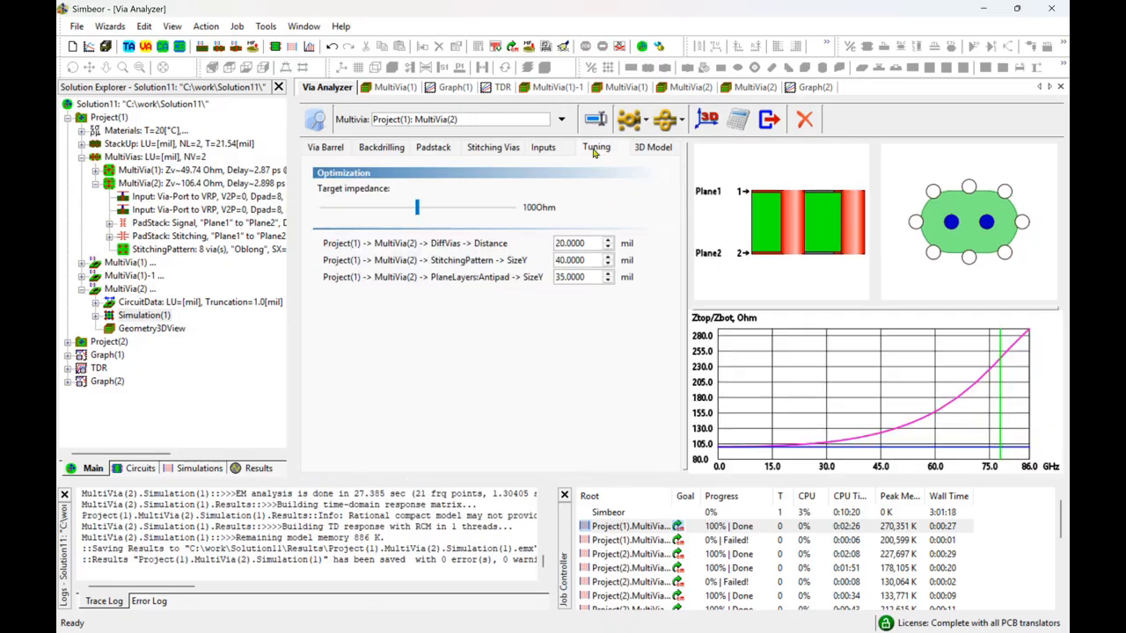
pyautogui.moveTo(420, 209); pyautogui.dragTo(390, 215)
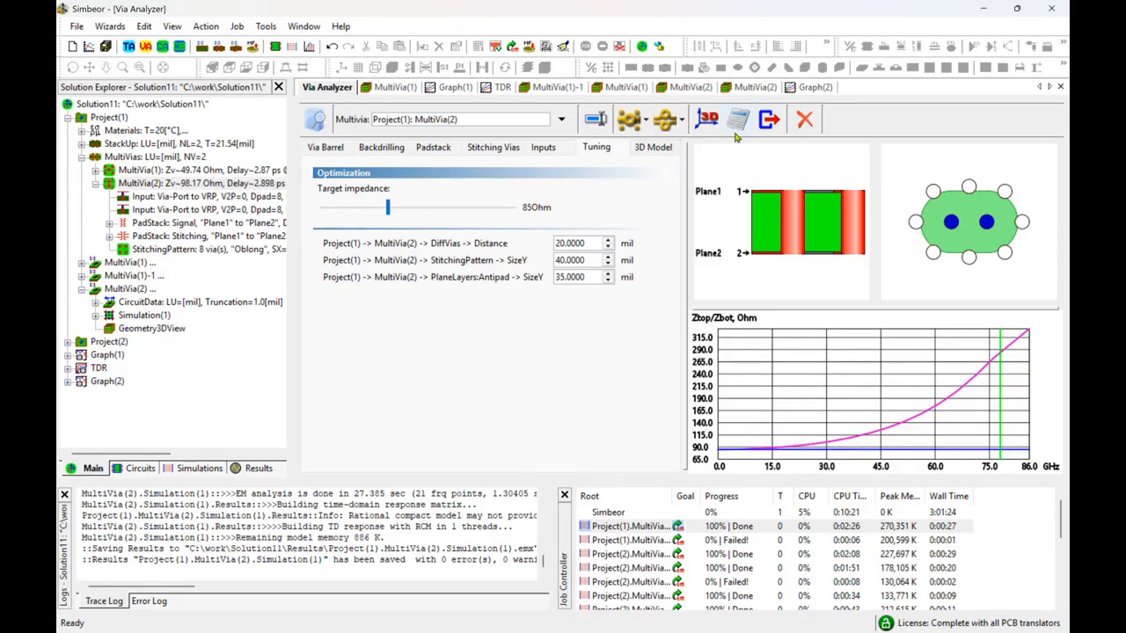
# Step: Set the S-matrix normalization impedance of MultiVia(2)'s Simulation(1) results to 42.5 Ohm and examine the mixed-mode curves in Graph(2)
pyautogui.click(808, 88)
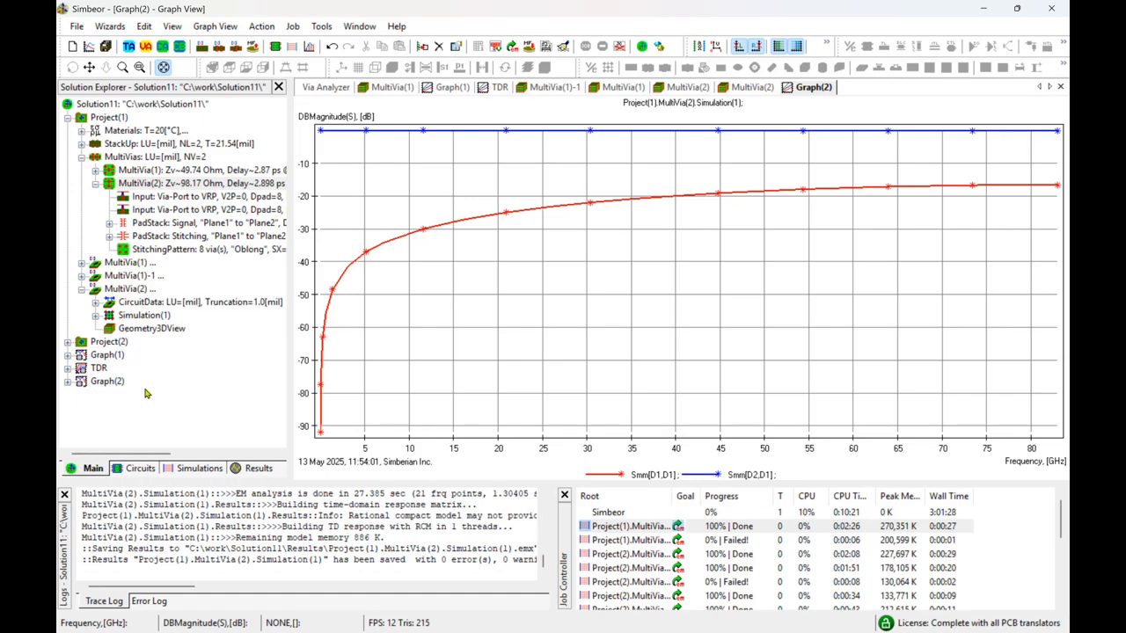
pyautogui.click(95, 314)
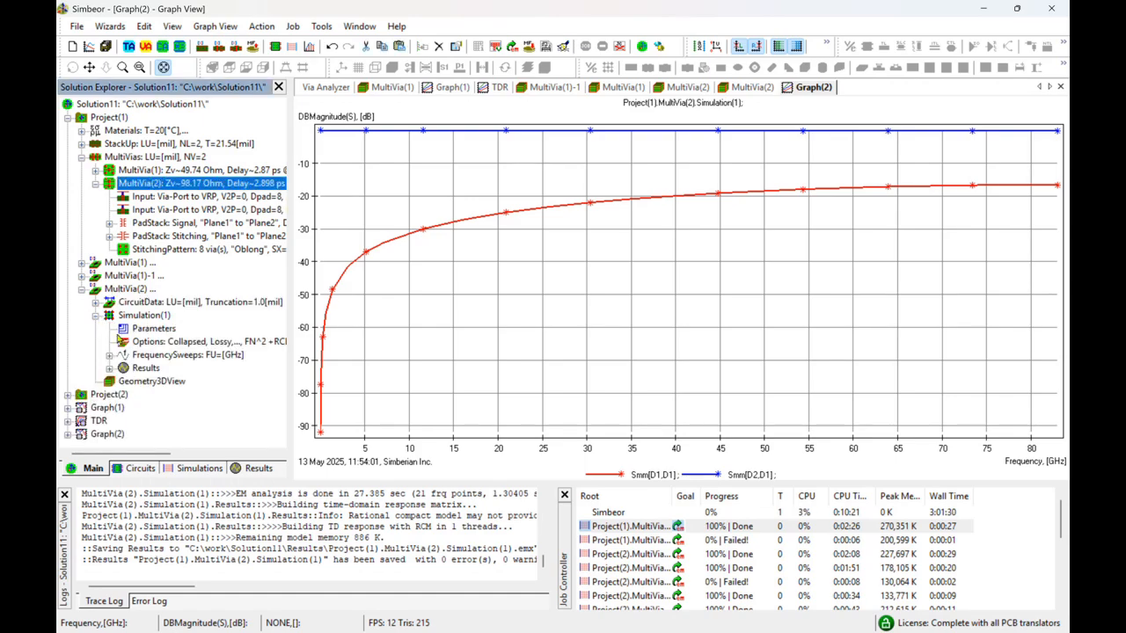
pyautogui.click(111, 374)
pyautogui.doubleClick(185, 383)
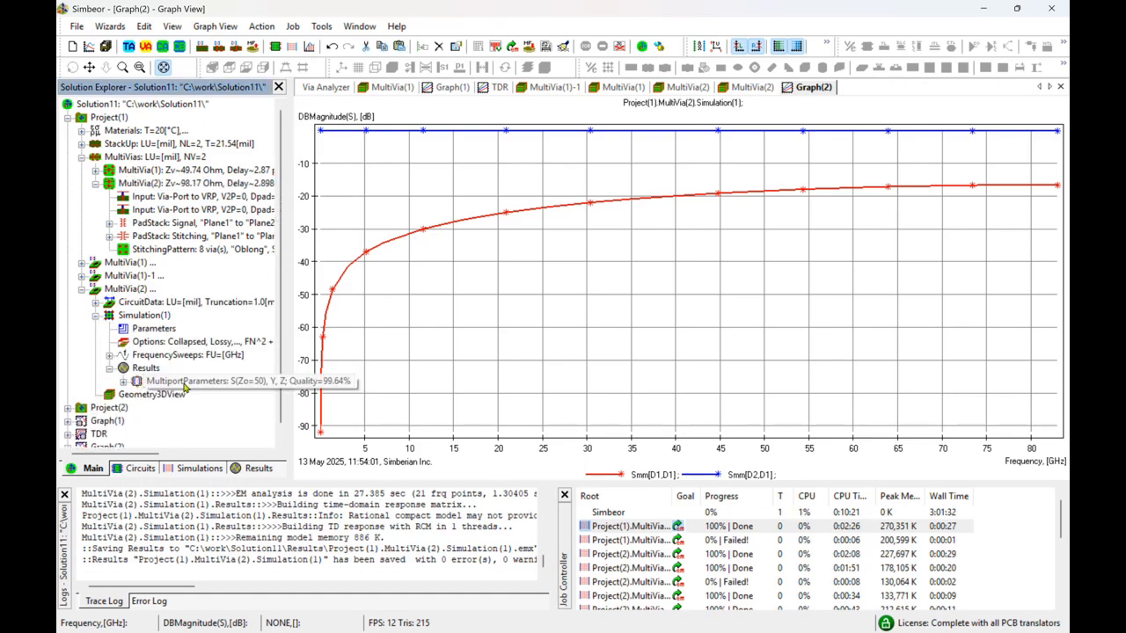
pyautogui.doubleClick(577, 277)
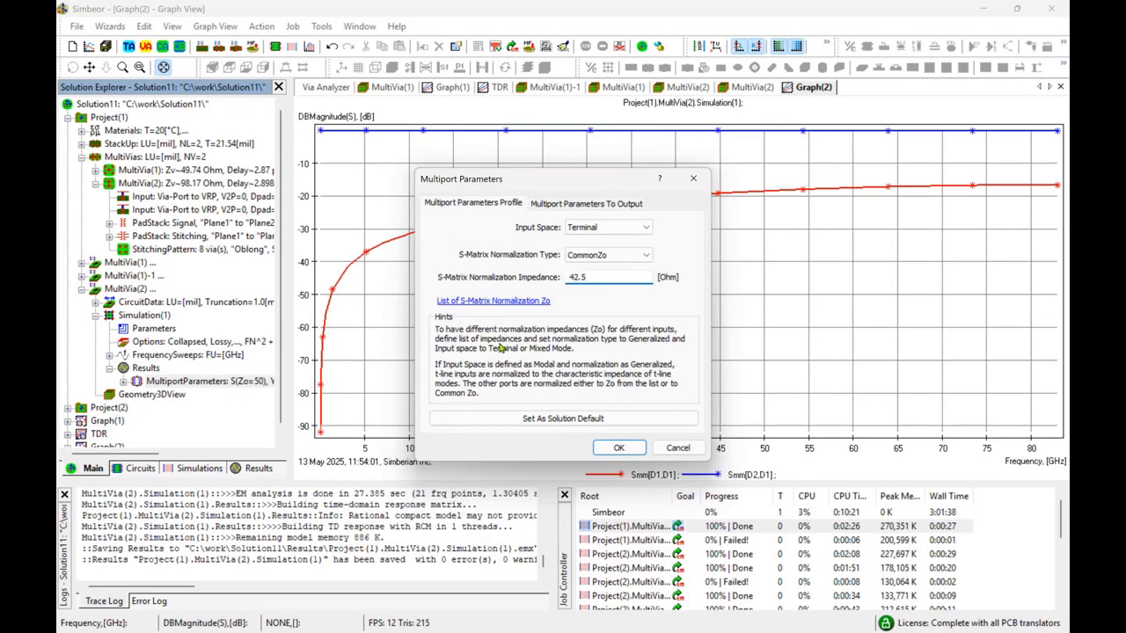
pyautogui.write('42.5')
pyautogui.click(618, 448)
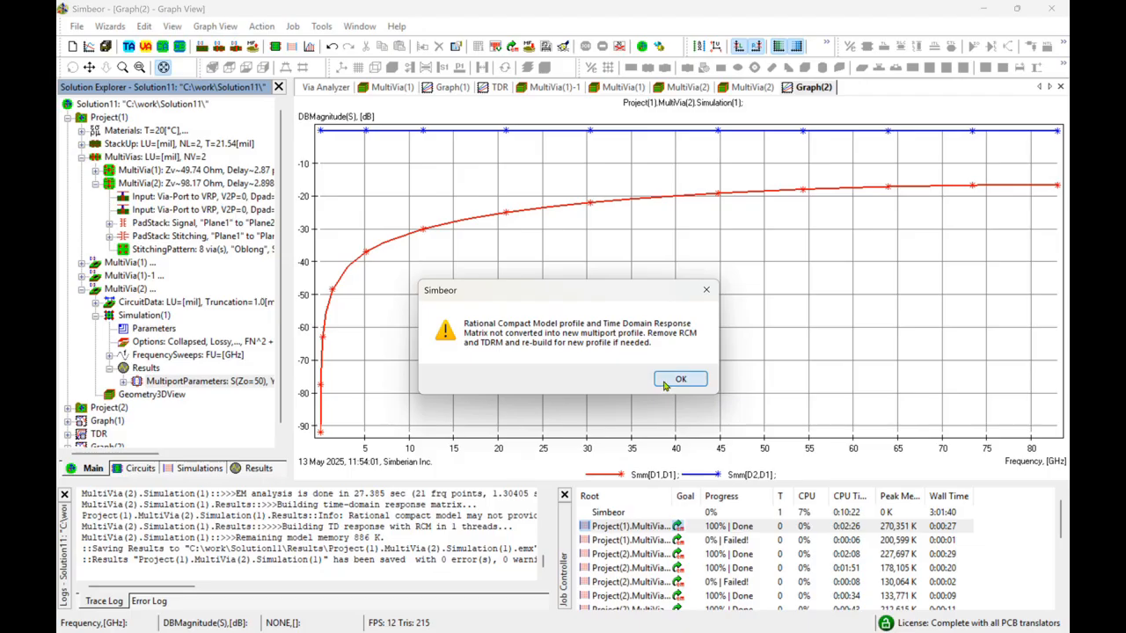
pyautogui.click(675, 379)
pyautogui.moveTo(519, 264)
pyautogui.mouseDown()
pyautogui.moveTo(1053, 276)
pyautogui.moveTo(532, 286)
pyautogui.moveTo(1011, 263)
pyautogui.moveTo(897, 280)
pyautogui.moveTo(638, 278)
pyautogui.moveTo(611, 254)
pyautogui.mouseUp()
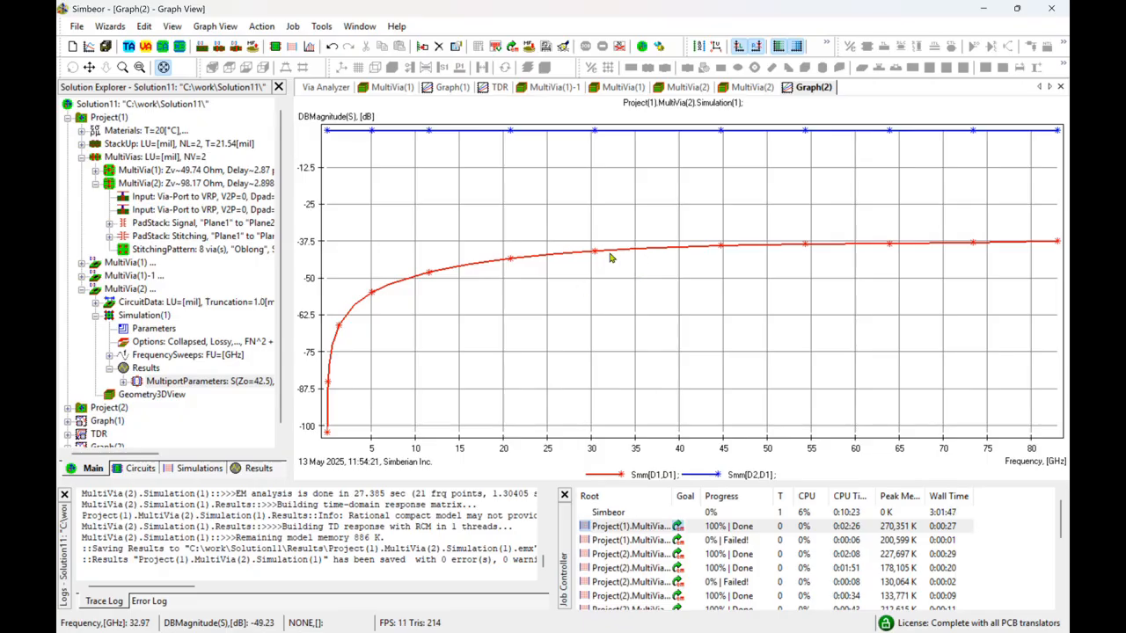
# Step: Create a new MLCircuit named TLine in Project(1)
pyautogui.click(95, 315)
pyautogui.click(95, 316)
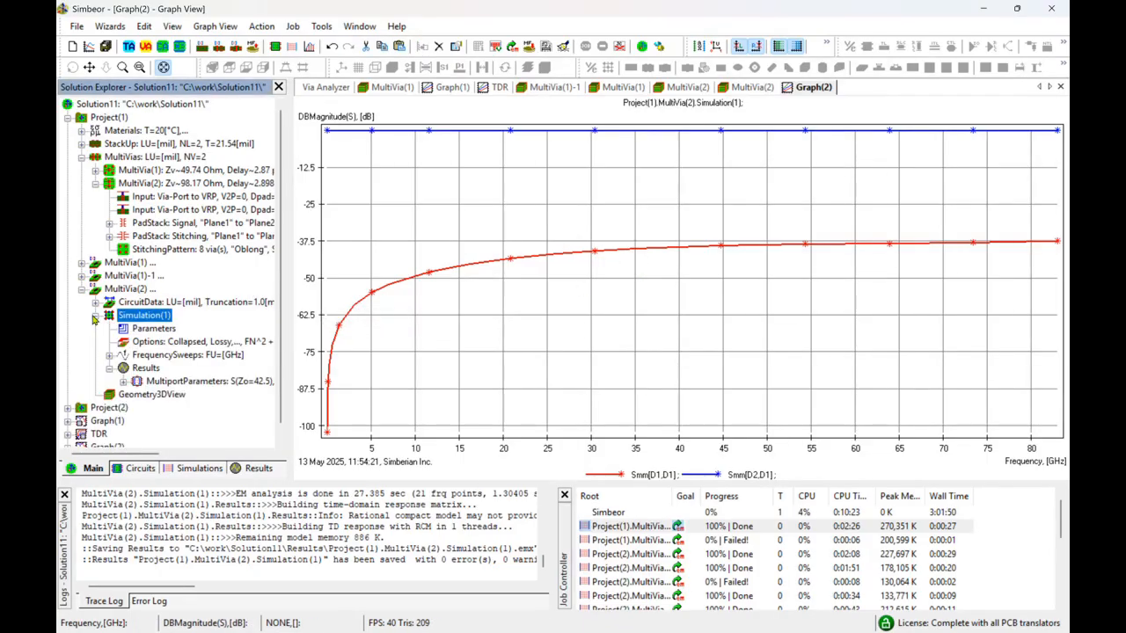
pyautogui.click(95, 316)
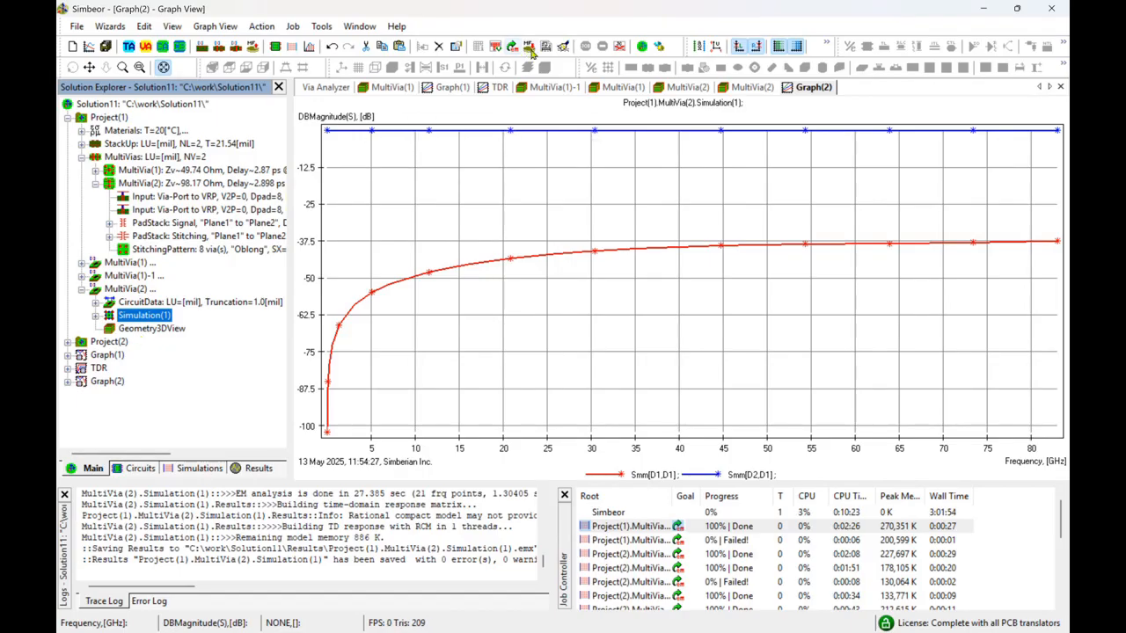
pyautogui.click(275, 47)
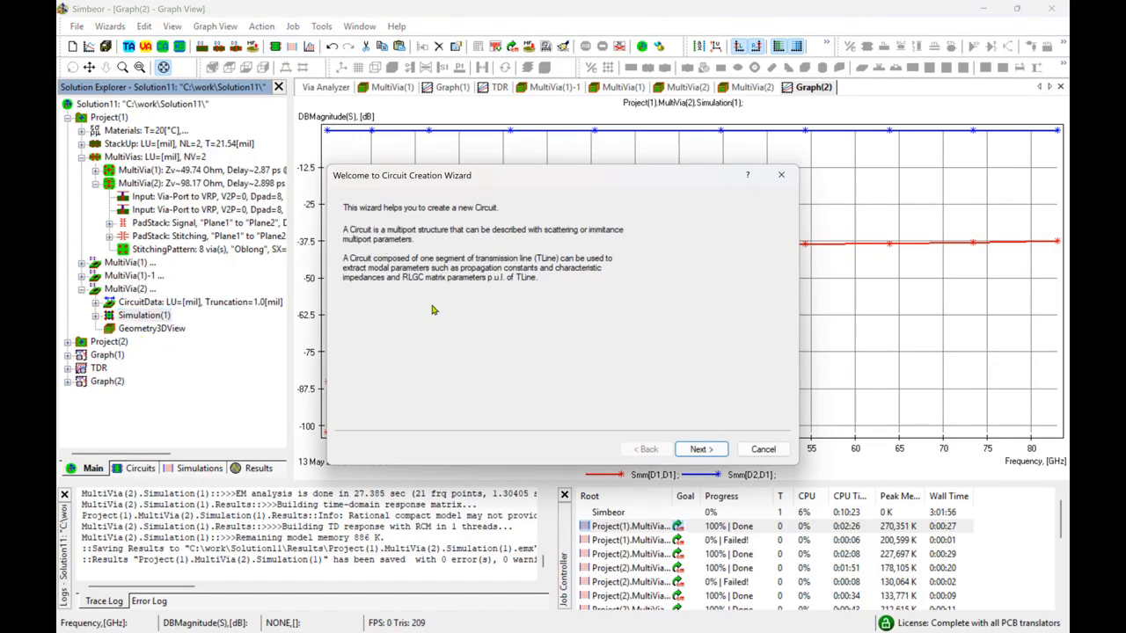
pyautogui.click(702, 448)
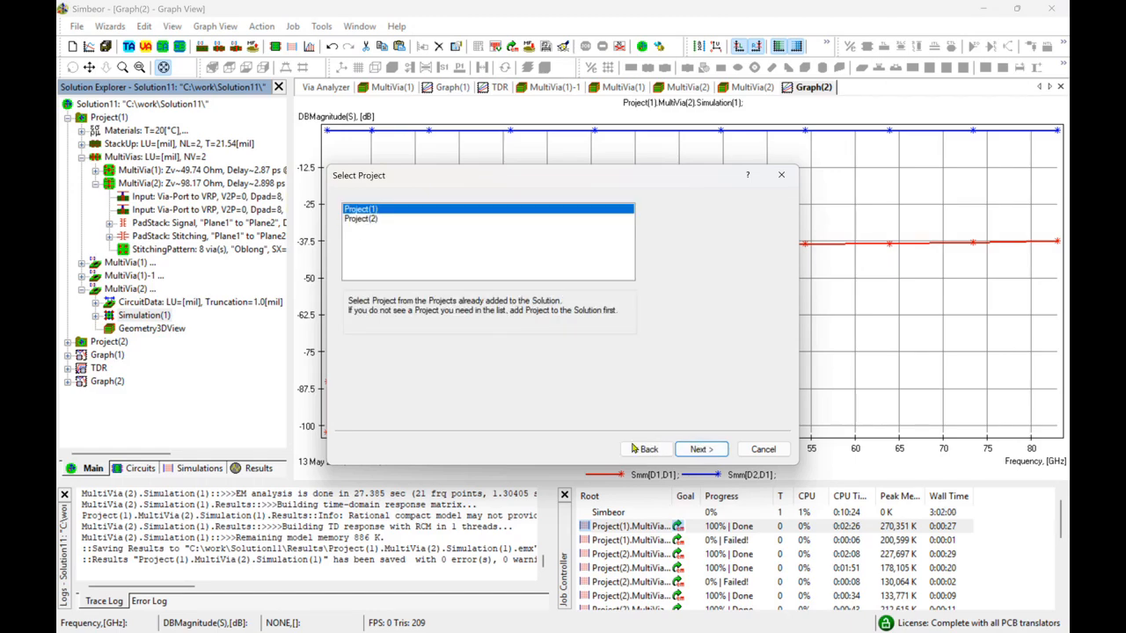
pyautogui.click(702, 449)
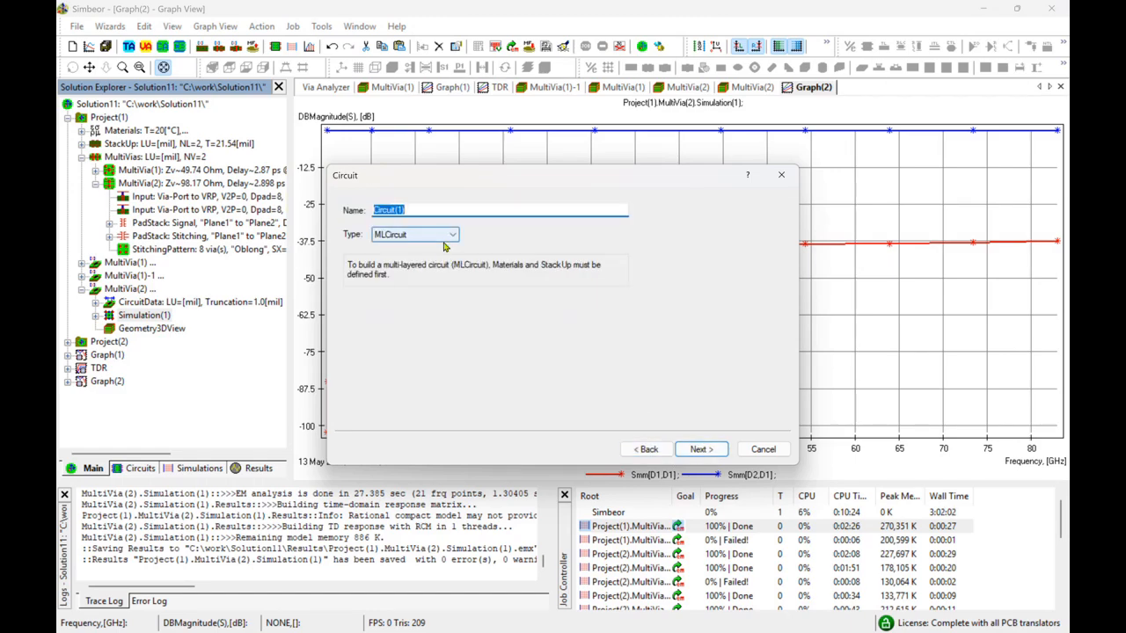
pyautogui.write('TLine')
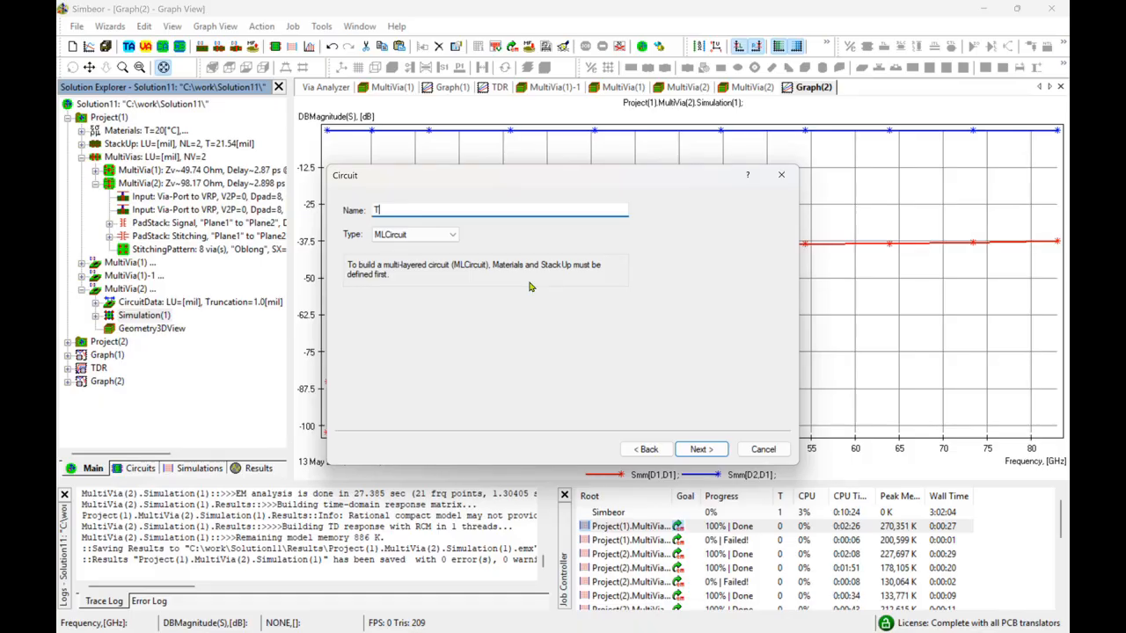
pyautogui.click(702, 449)
pyautogui.click(702, 449)
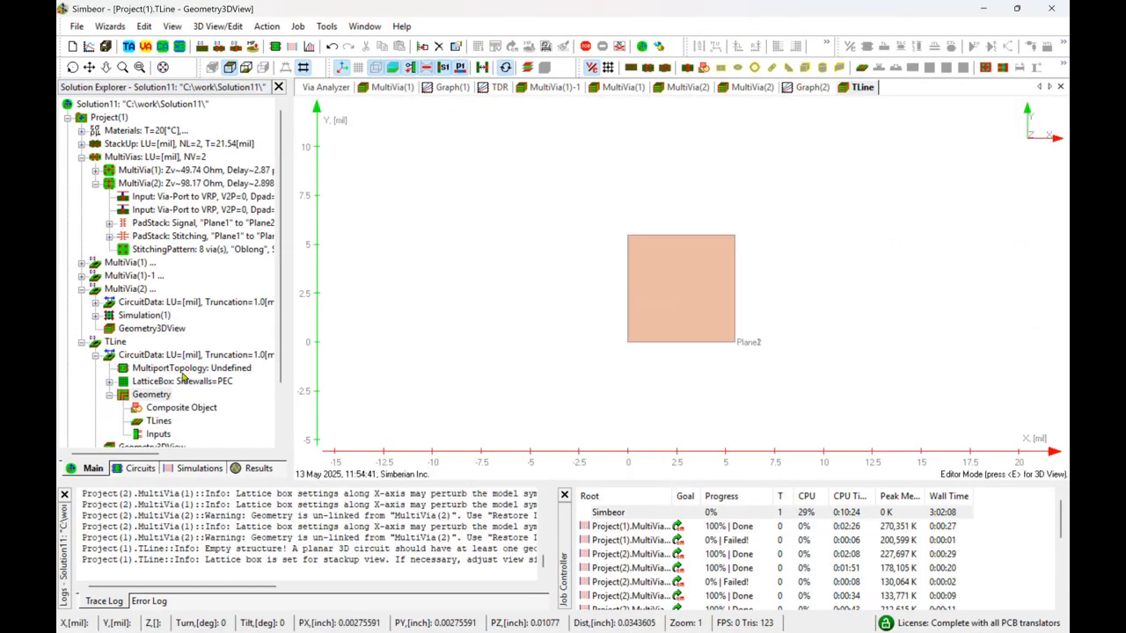
pyautogui.scroll(-2, 183, 378)
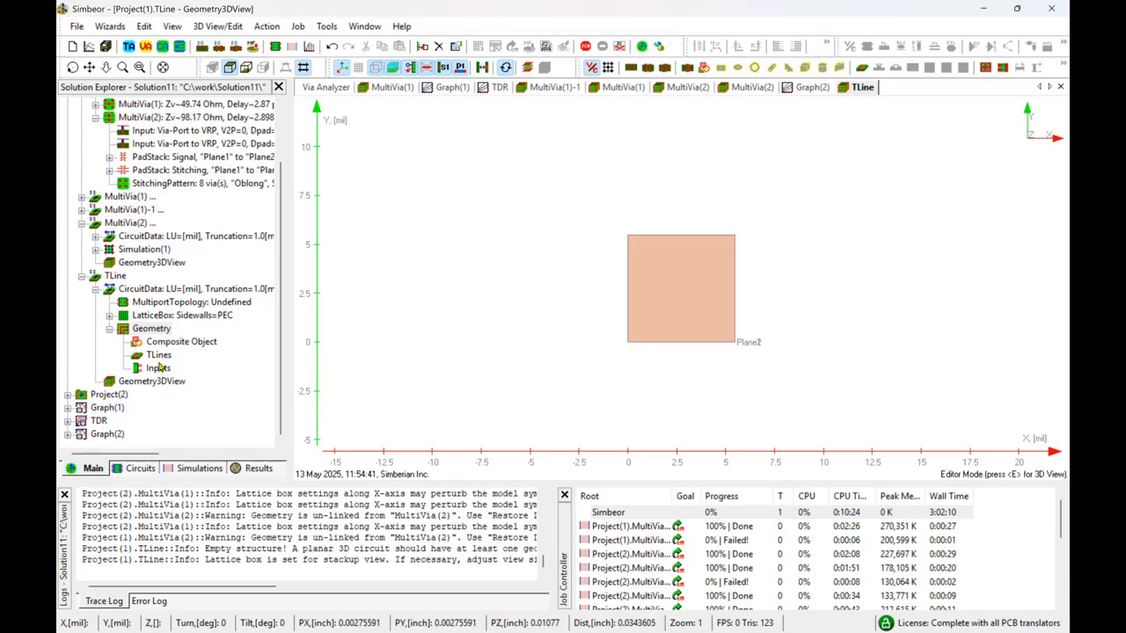
# Step: Add a through transmission line with two IOs to the geometry of Project(1)'s TLine circuit
pyautogui.rightClick(159, 367)
pyautogui.rightClick(158, 354)
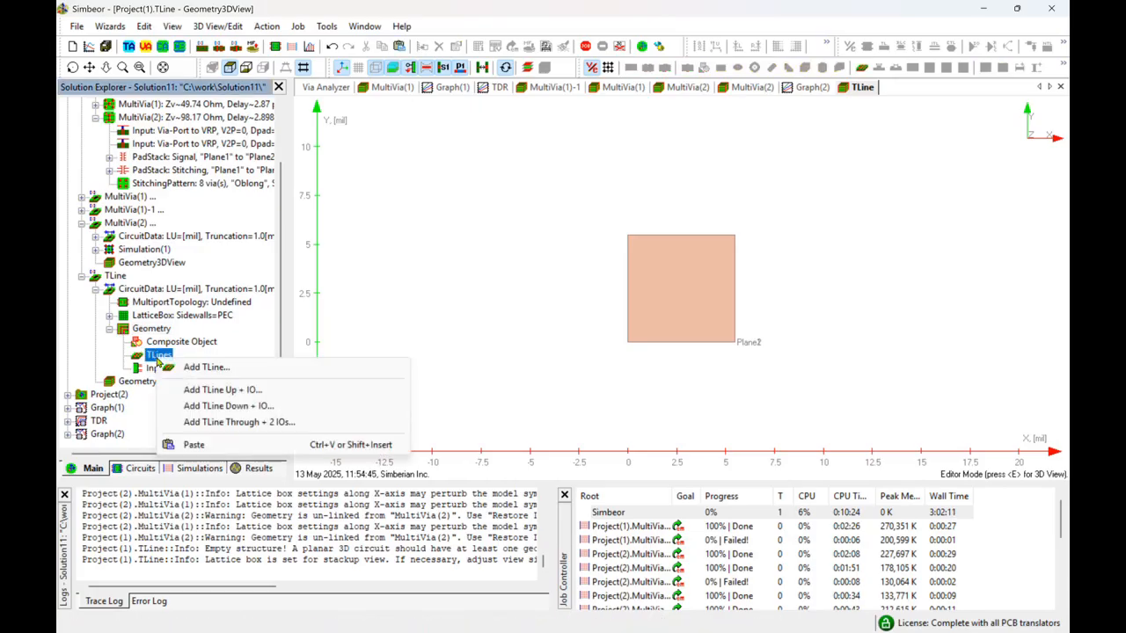
pyautogui.click(252, 424)
pyautogui.click(651, 482)
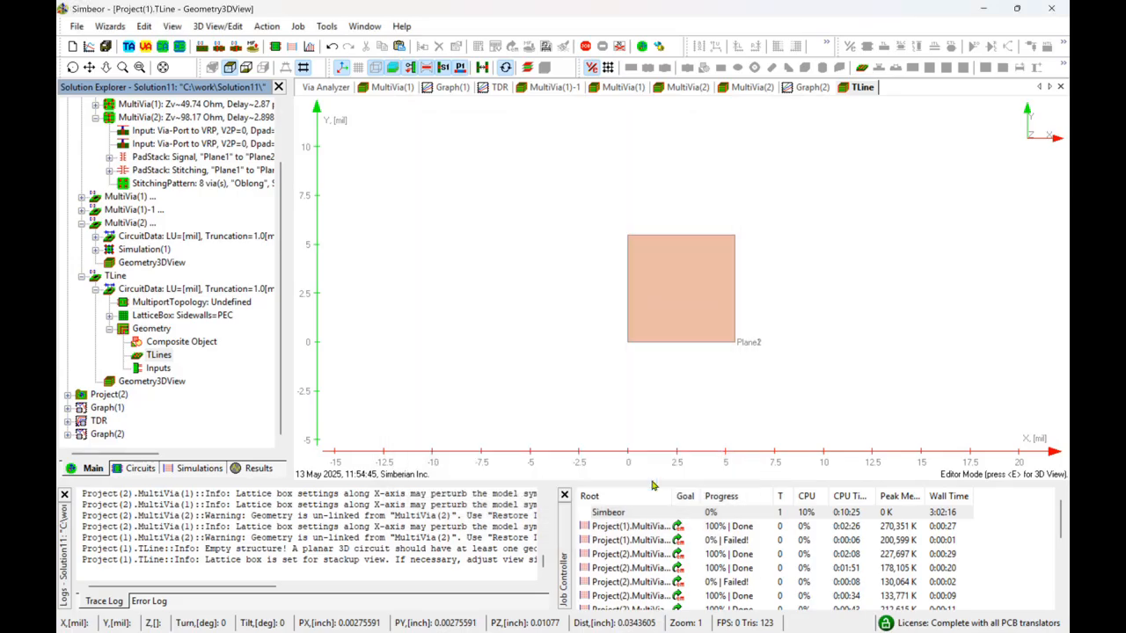
# Step: Copy the first active round wire of MultiVia(2)'s IO1 transmission line into the TLine circuit's through line
pyautogui.click(96, 250)
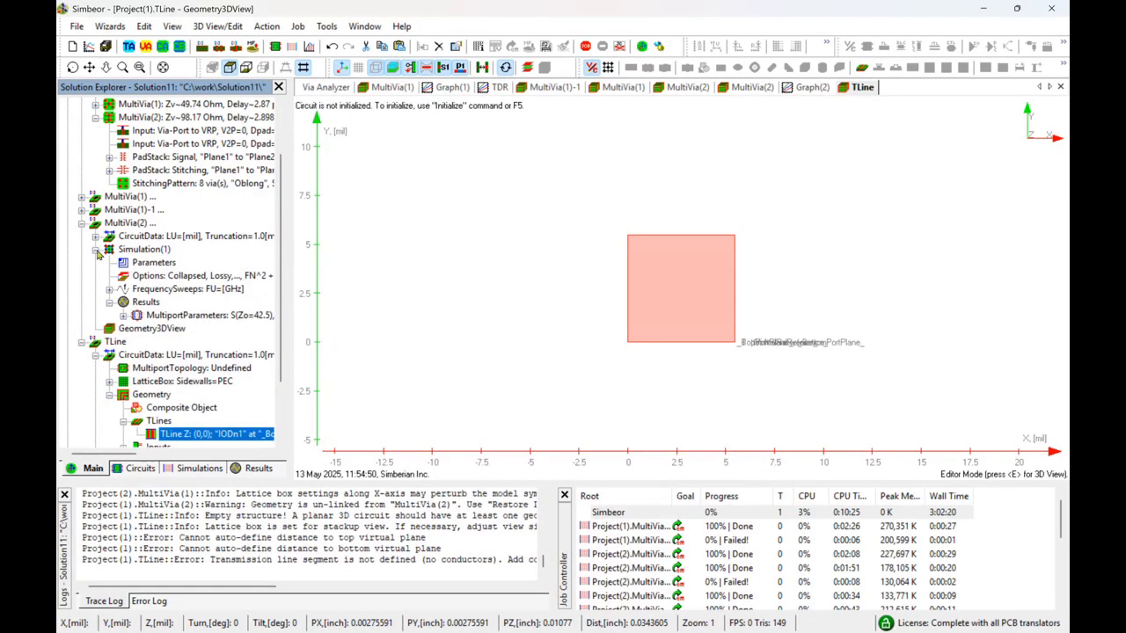
pyautogui.click(96, 249)
pyautogui.click(96, 237)
pyautogui.click(109, 276)
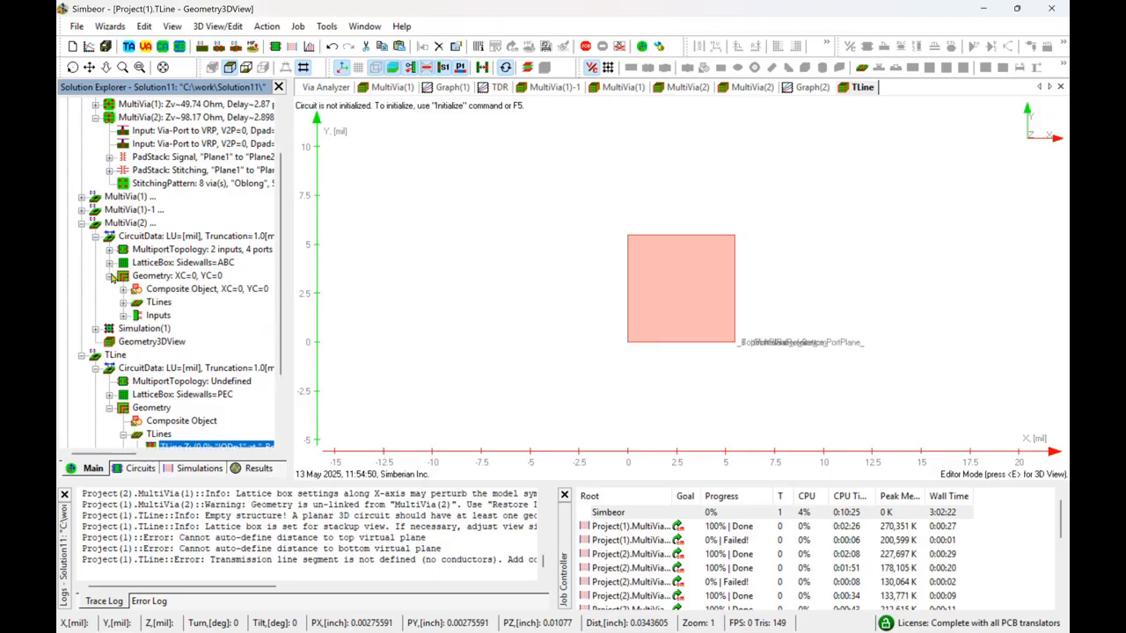
pyautogui.click(124, 302)
pyautogui.scroll(-3, 200, 315)
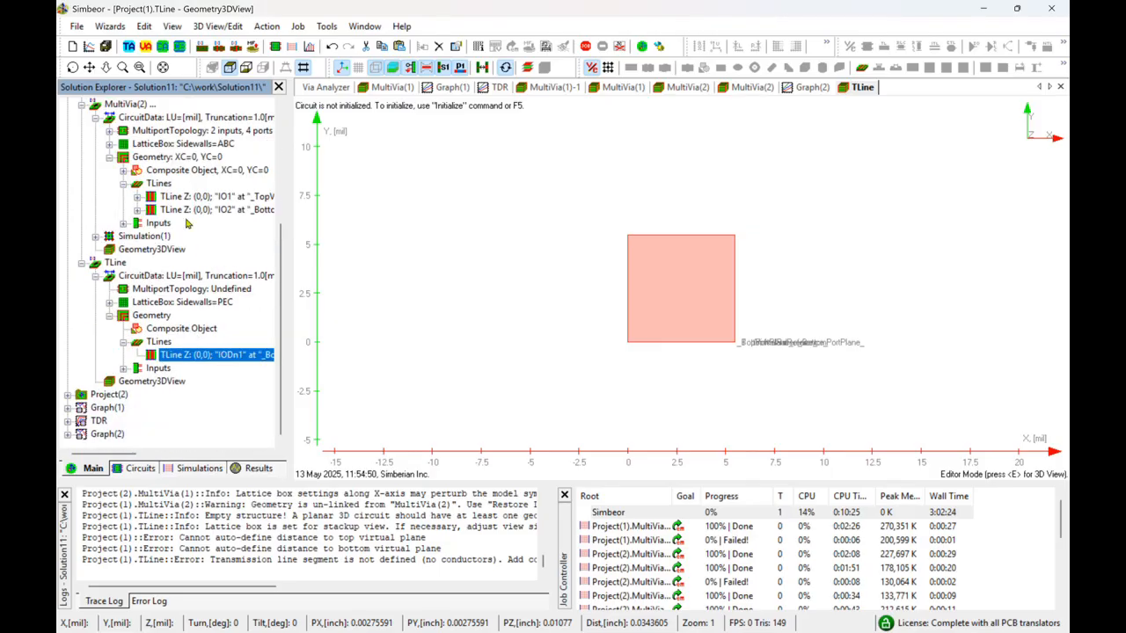
pyautogui.click(138, 197)
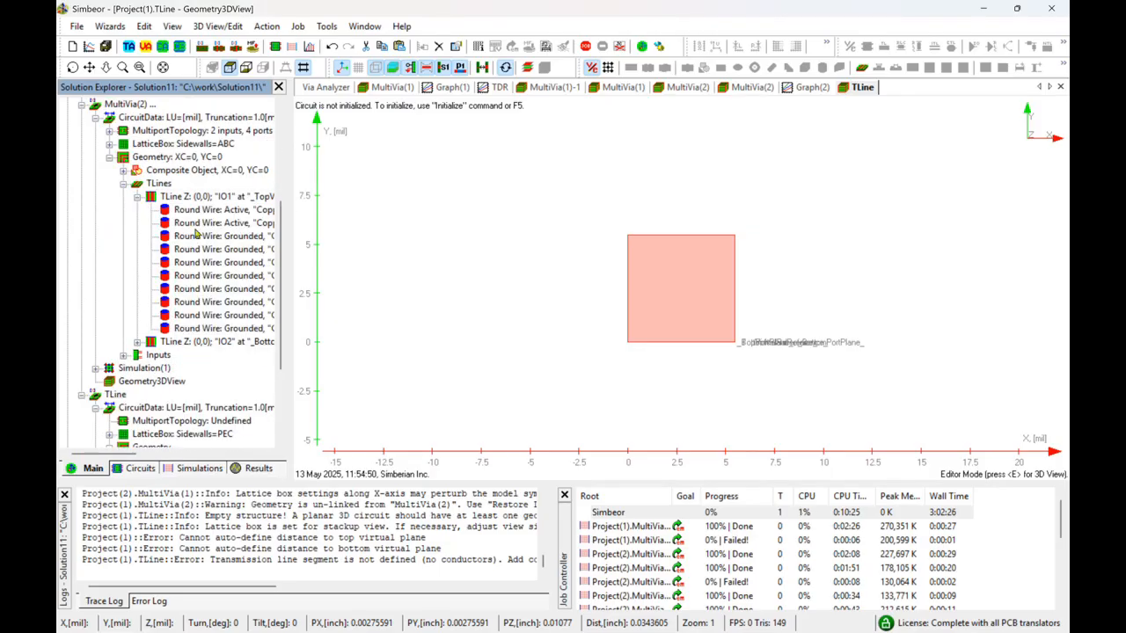
pyautogui.scroll(-2, 196, 233)
pyautogui.click(220, 132)
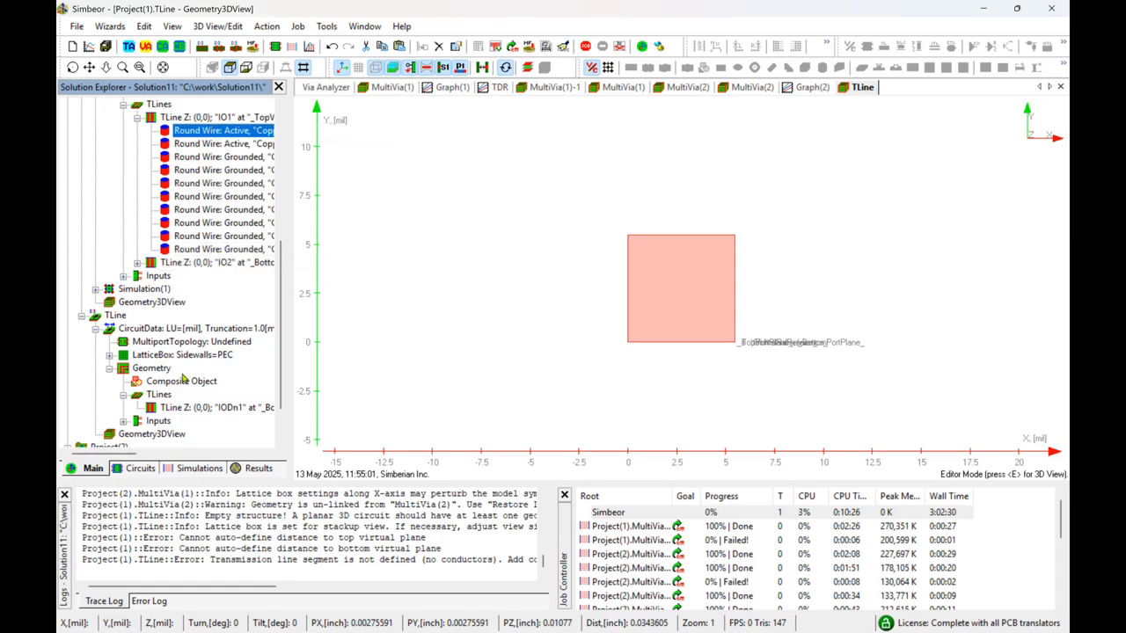
pyautogui.hotkey('ctrl', 'c')
pyautogui.click(185, 408)
pyautogui.hotkey('ctrl', 'v')
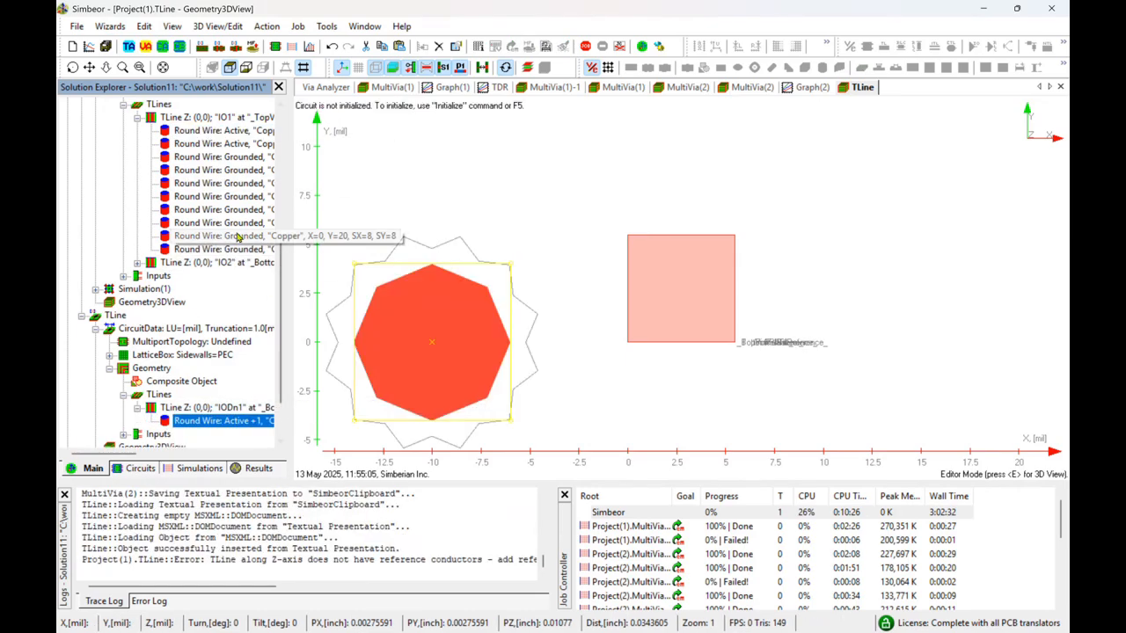
# Step: Copy IO1's second active round wire into the TLine circuit's through line
pyautogui.click(206, 145)
pyautogui.hotkey('ctrl', 'c')
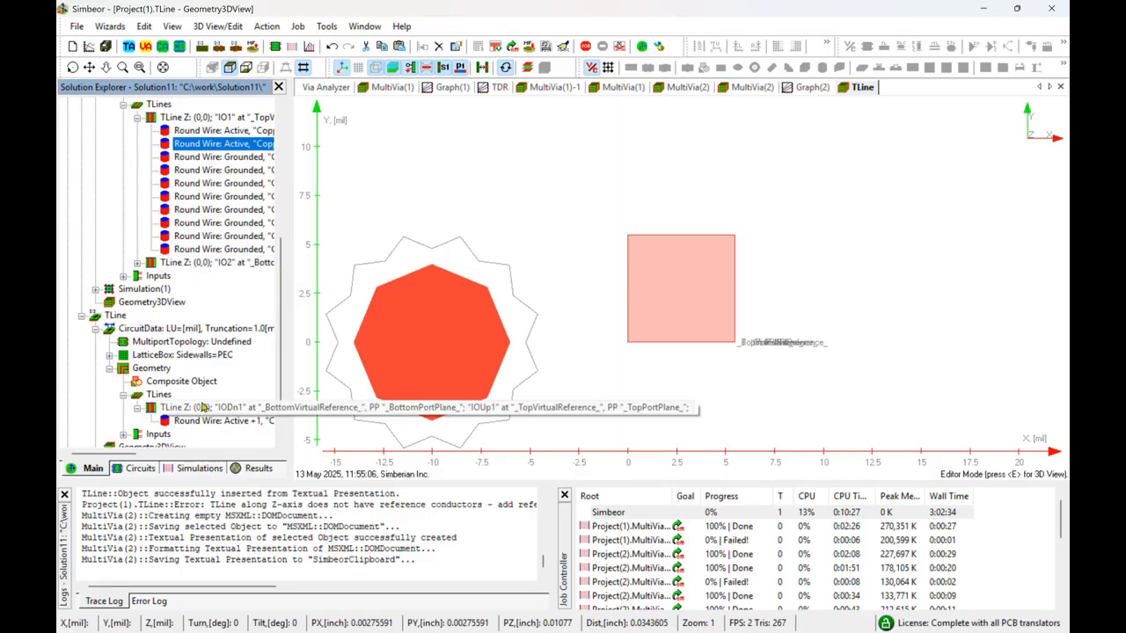
pyautogui.click(205, 408)
pyautogui.hotkey('ctrl', 'v')
# Step: Copy the first and second grounded round wires of IO1 into the TLine circuit's through line
pyautogui.click(214, 159)
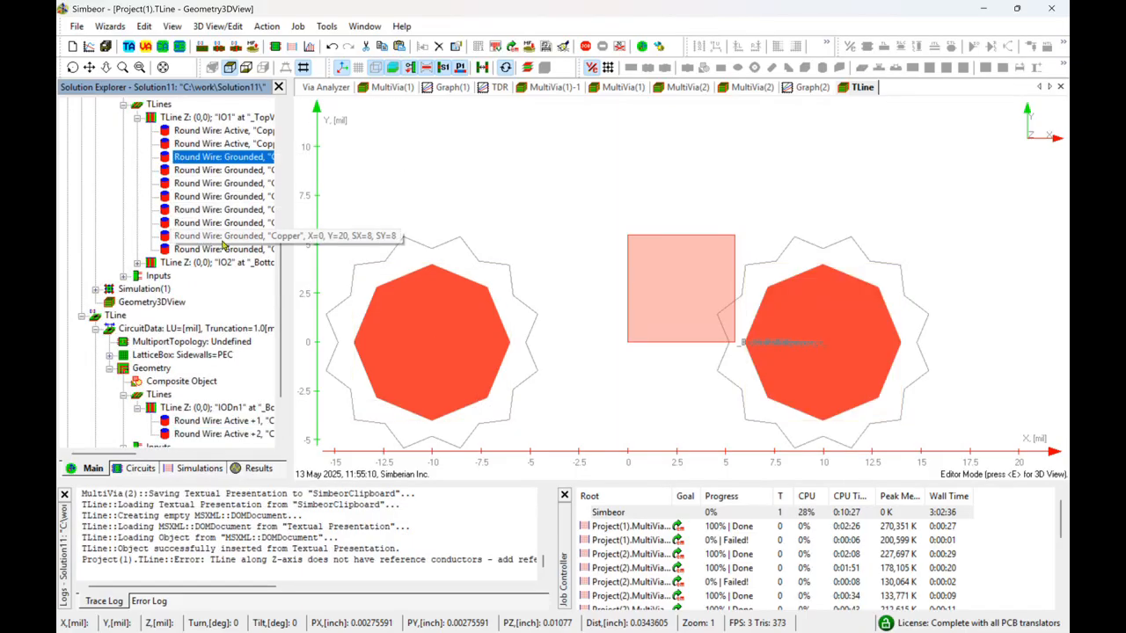
pyautogui.click(205, 410)
pyautogui.hotkey('ctrl', 'c')
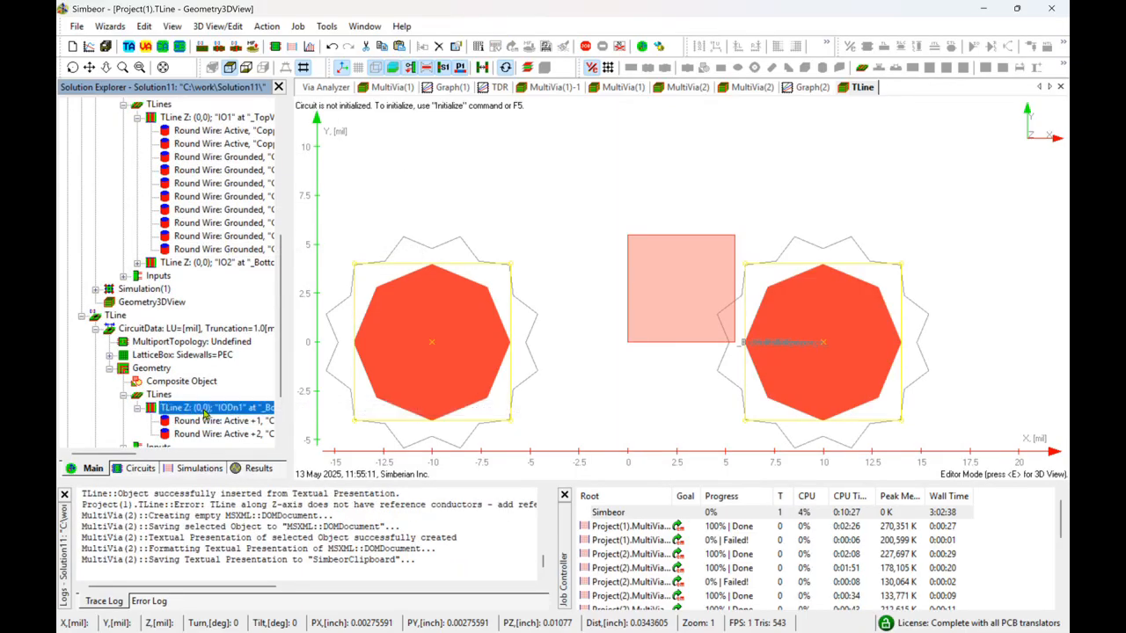
pyautogui.click(215, 170)
pyautogui.hotkey('ctrl', 'v')
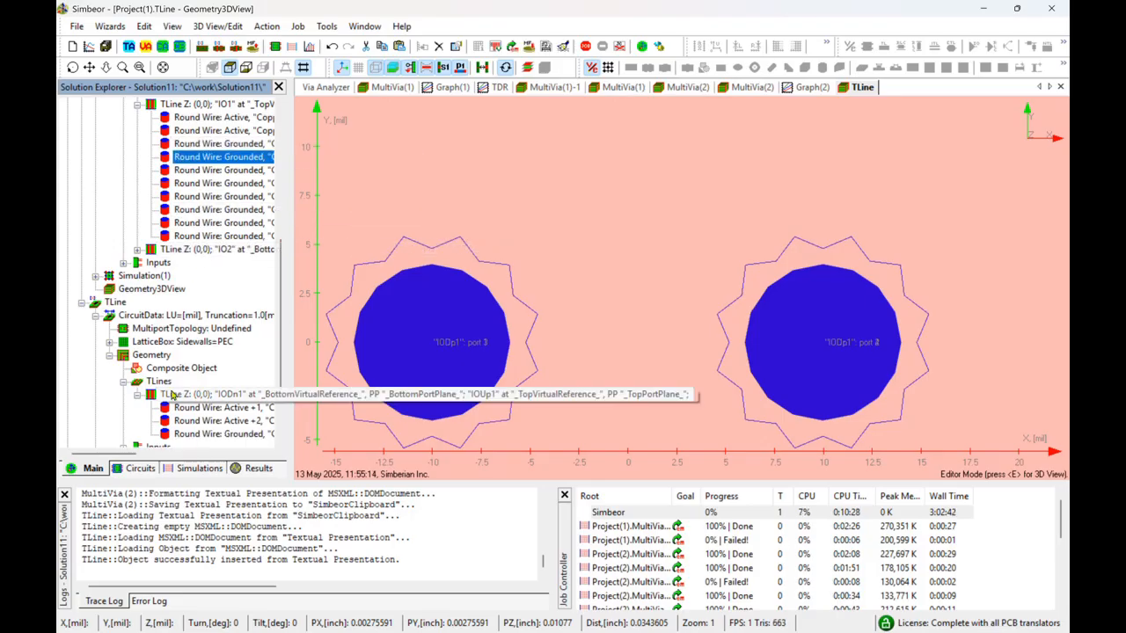
pyautogui.click(206, 394)
pyautogui.hotkey('ctrl', 'c')
pyautogui.click(181, 433)
pyautogui.hotkey('ctrl', 'v')
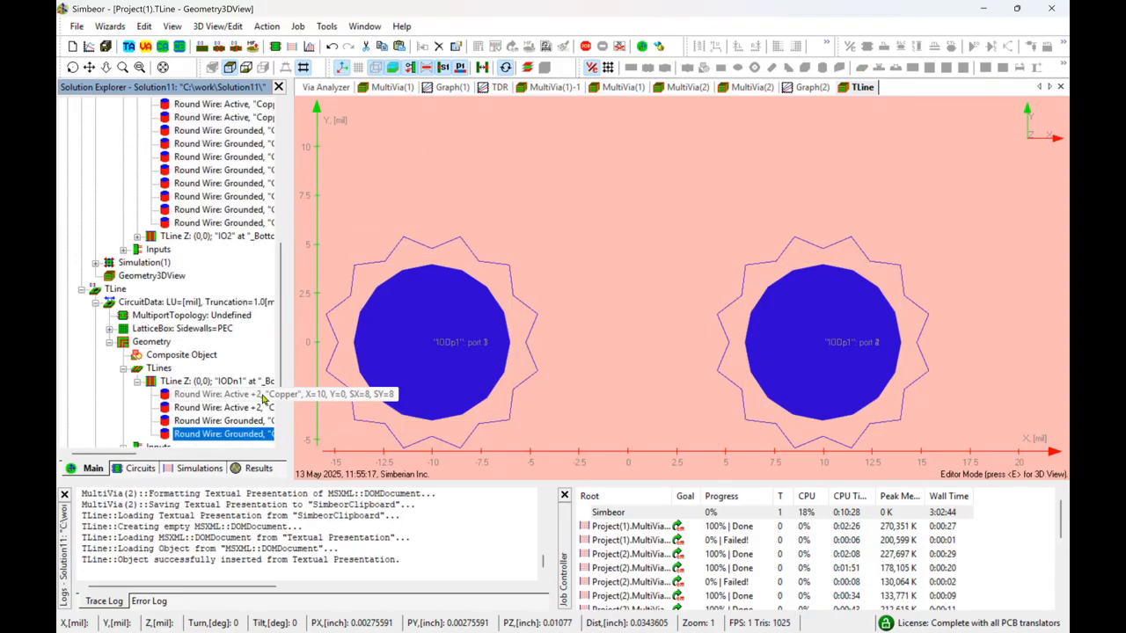
# Step: Copy IO1's third and fourth grounded round wires into the TLine circuit's through line
pyautogui.scroll(1, 222, 164)
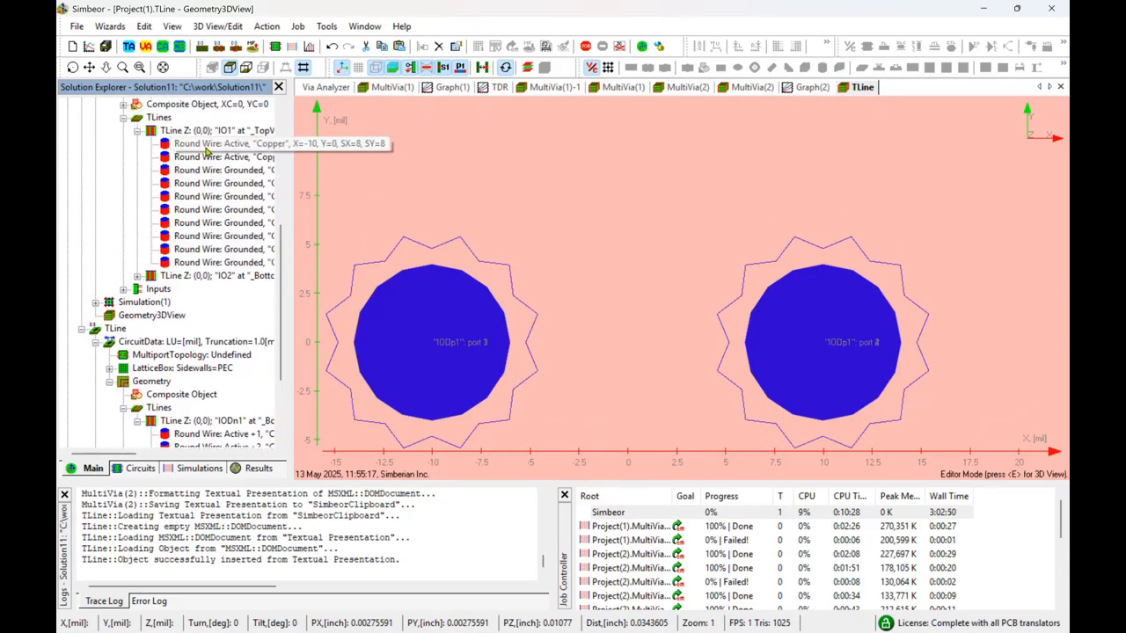
pyautogui.click(202, 196)
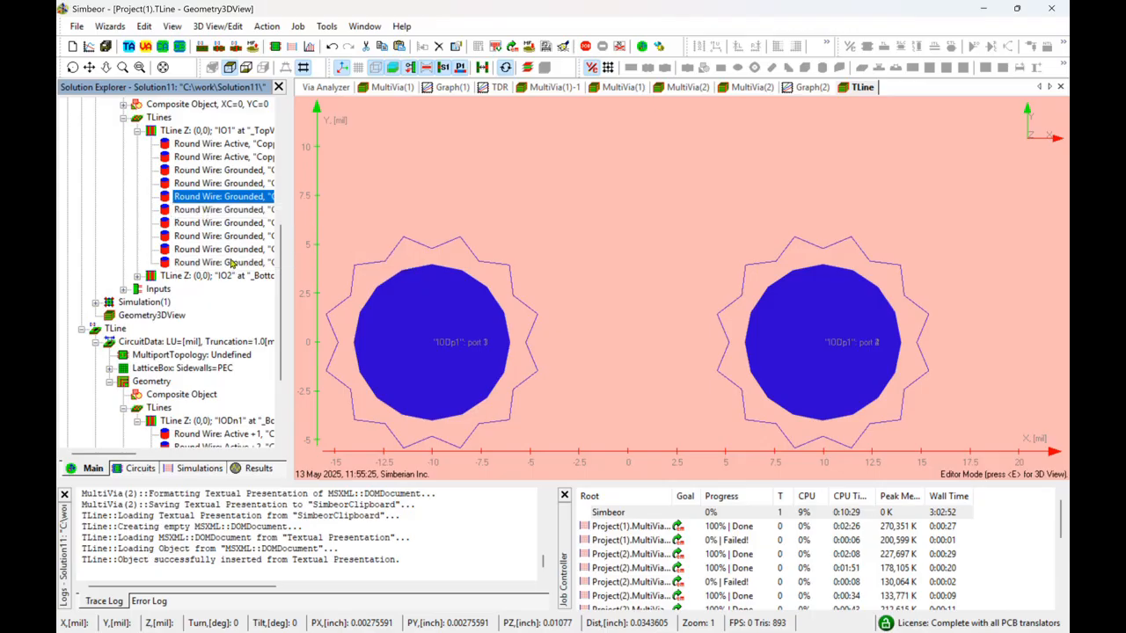
pyautogui.hotkey('ctrl', 'c')
pyautogui.scroll(-2, 200, 340)
pyautogui.click(212, 341)
pyautogui.hotkey('ctrl', 'v')
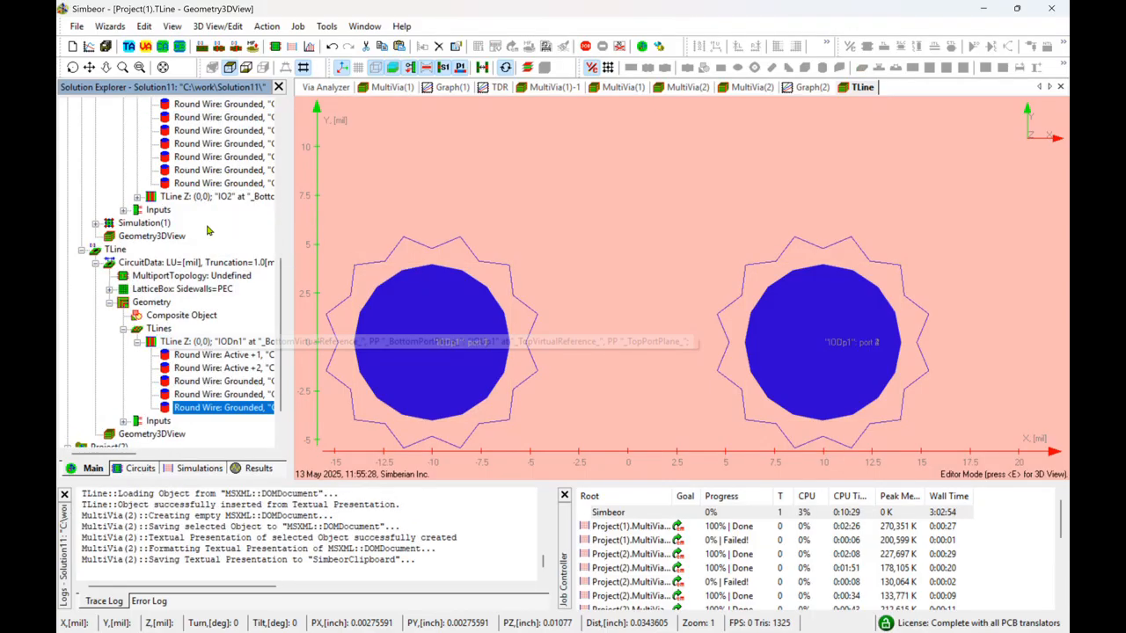
pyautogui.scroll(2, 215, 220)
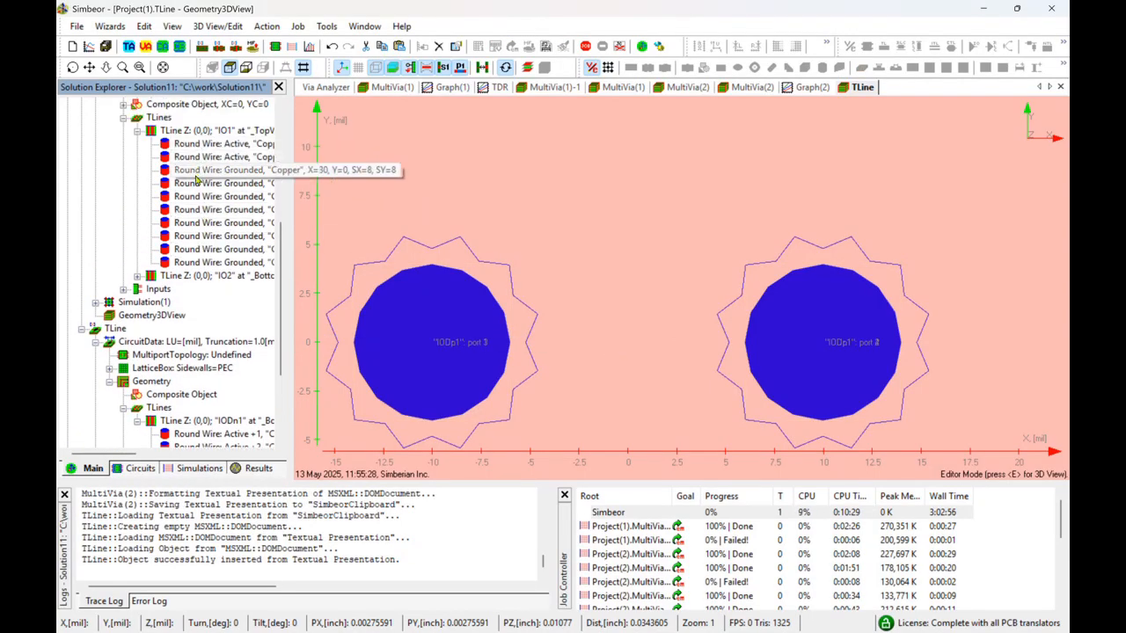
pyautogui.click(196, 209)
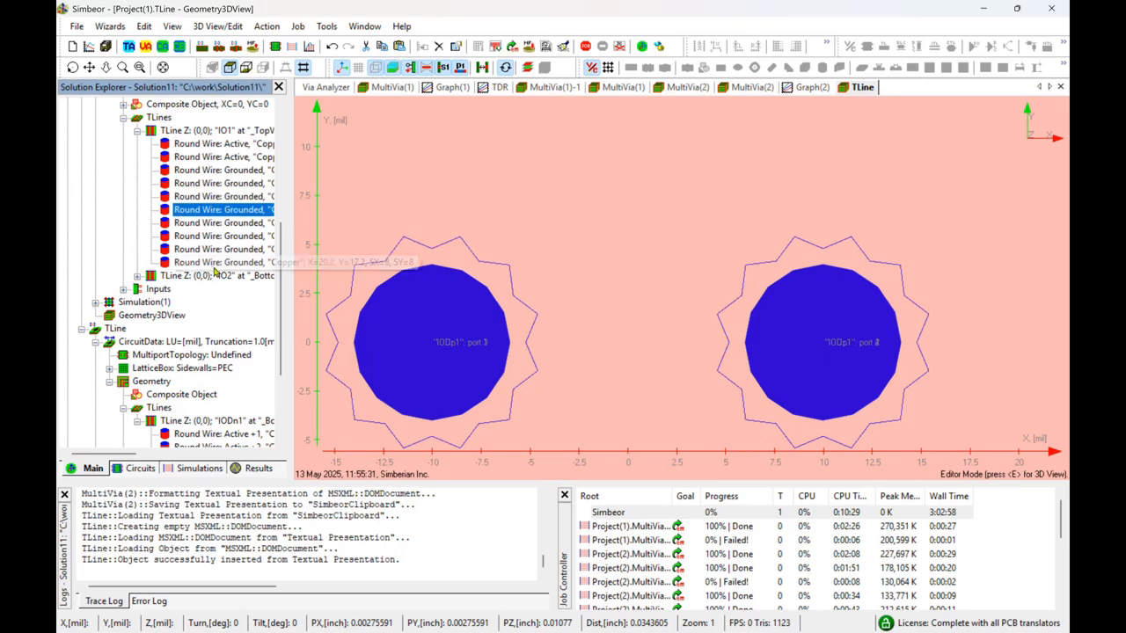
pyautogui.scroll(-2, 201, 383)
pyautogui.hotkey('ctrl', 'c')
pyautogui.click(196, 344)
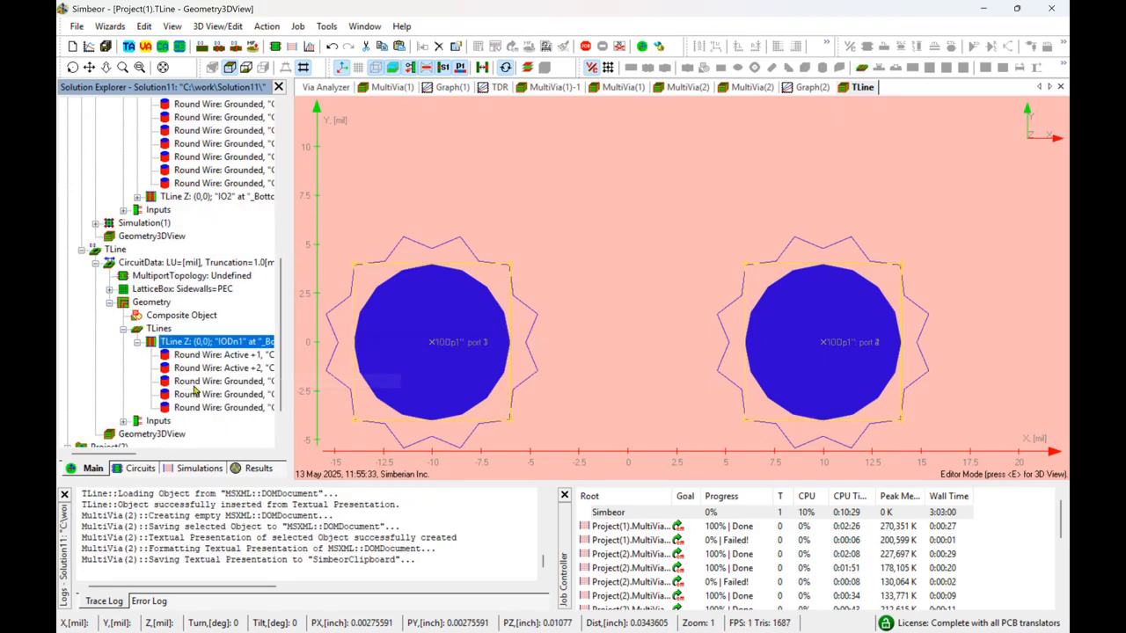
pyautogui.hotkey('ctrl', 'v')
# Step: Copy IO1's fifth and sixth grounded round wires into the TLine circuit's through line
pyautogui.scroll(2, 209, 247)
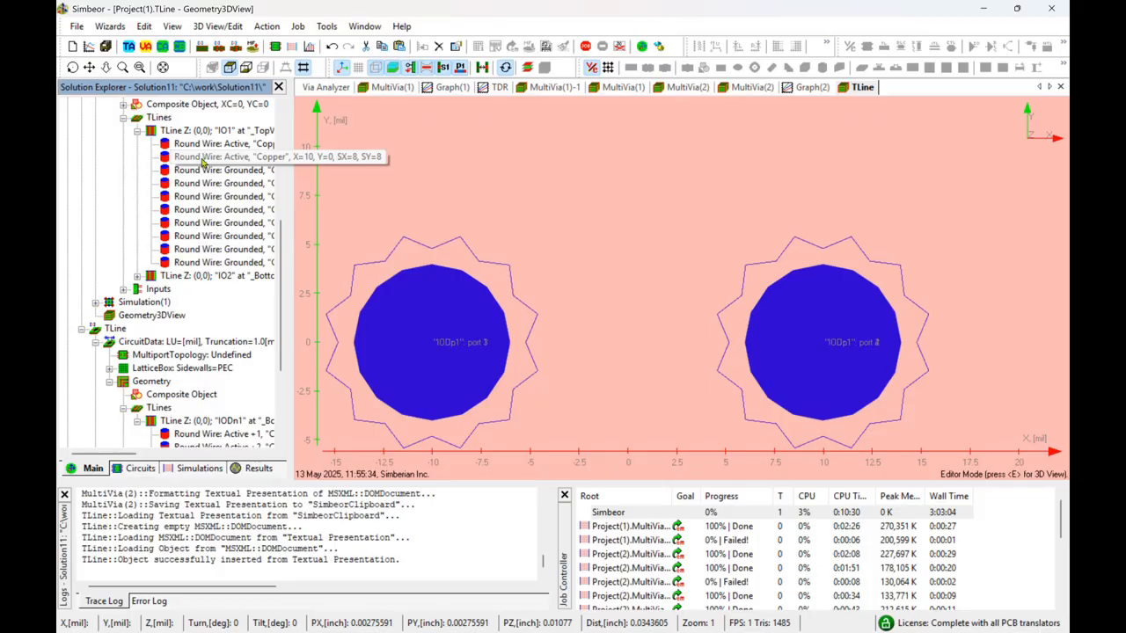
pyautogui.click(203, 226)
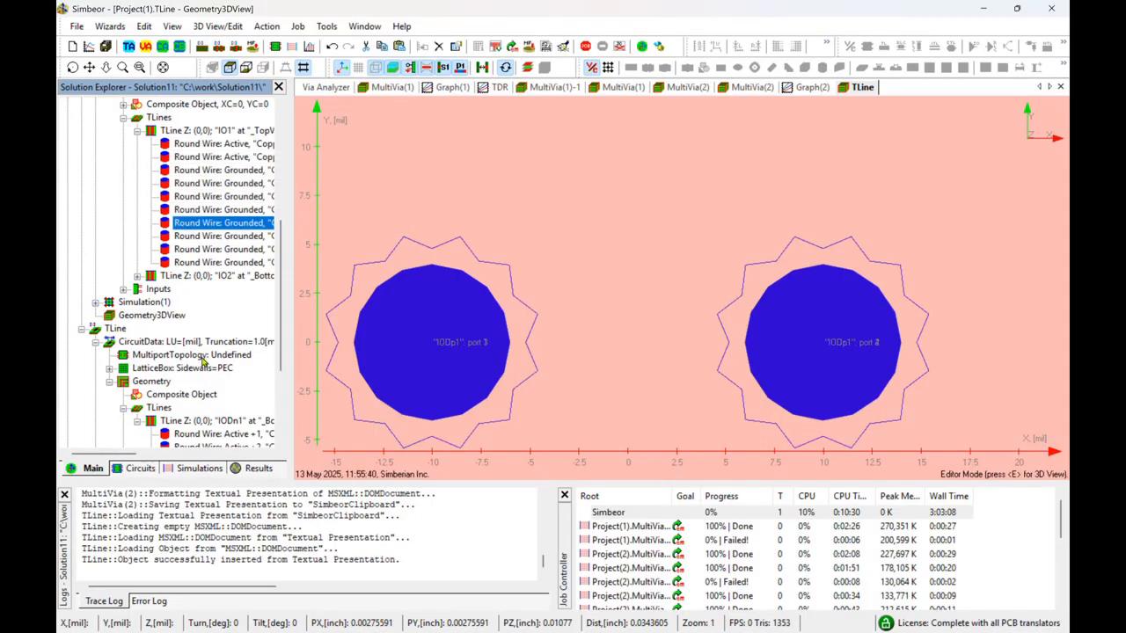
pyautogui.scroll(-2, 203, 360)
pyautogui.click(200, 340)
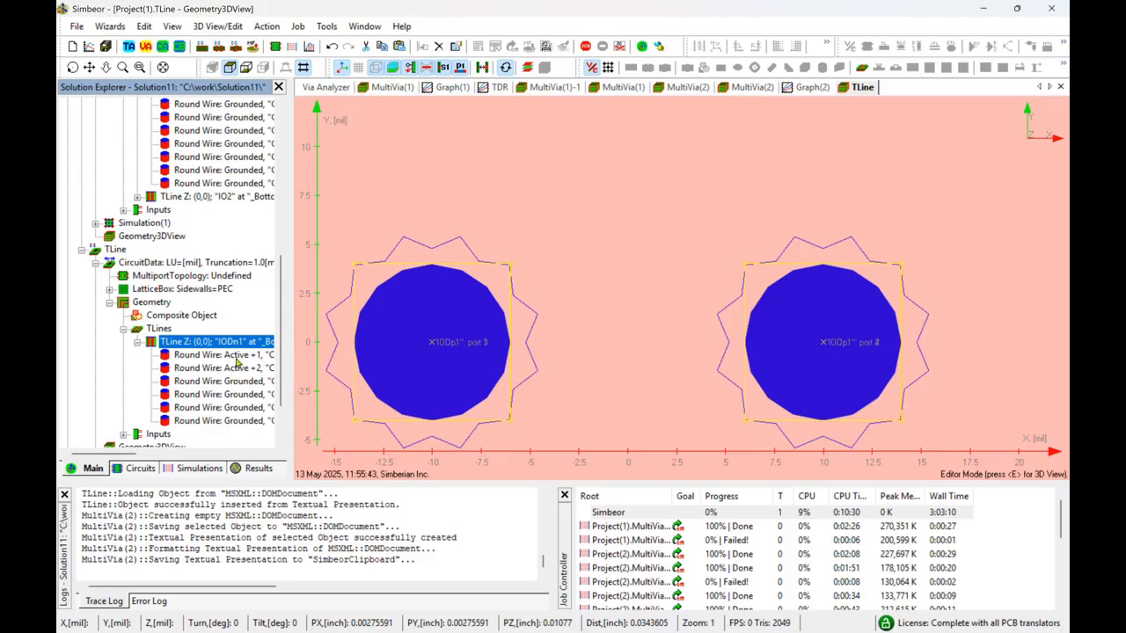
pyautogui.hotkey('ctrl', 'v')
pyautogui.click(208, 160)
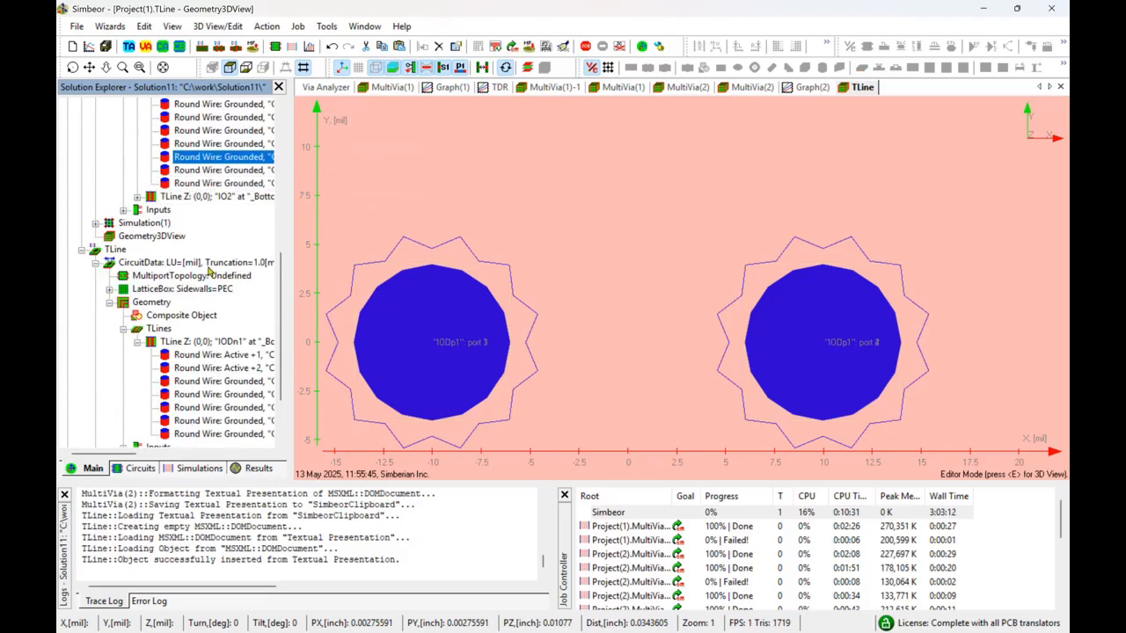
pyautogui.hotkey('ctrl', 'c')
pyautogui.click(210, 344)
pyautogui.hotkey('ctrl', 'v')
# Step: Copy the last two grounded round wires of IO1 into the TLine circuit's through line
pyautogui.click(217, 173)
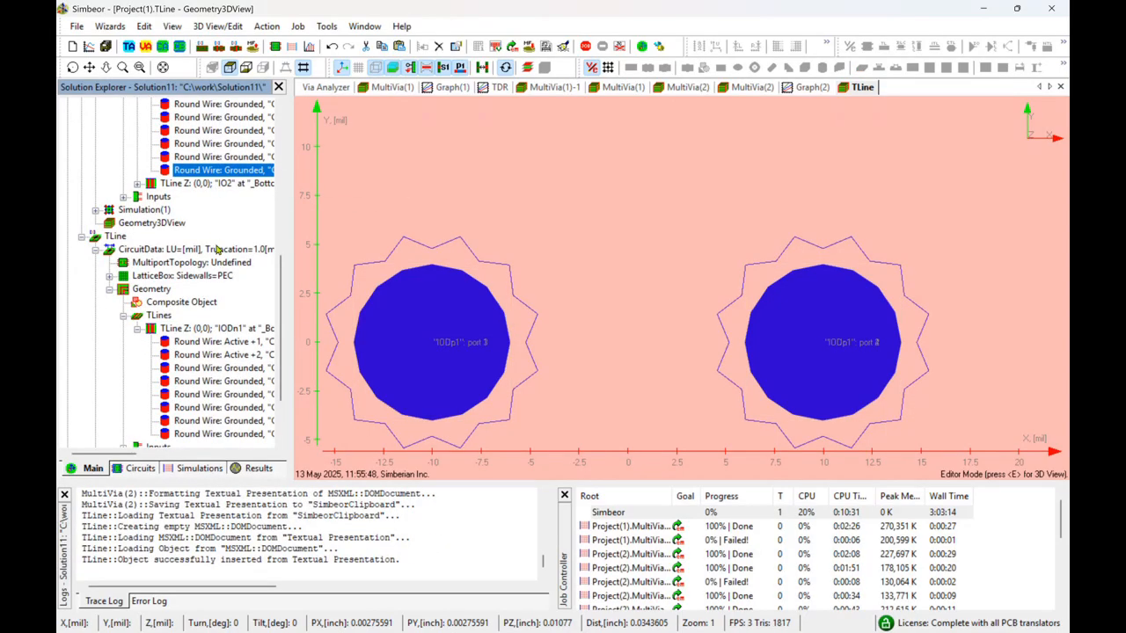
pyautogui.click(216, 160)
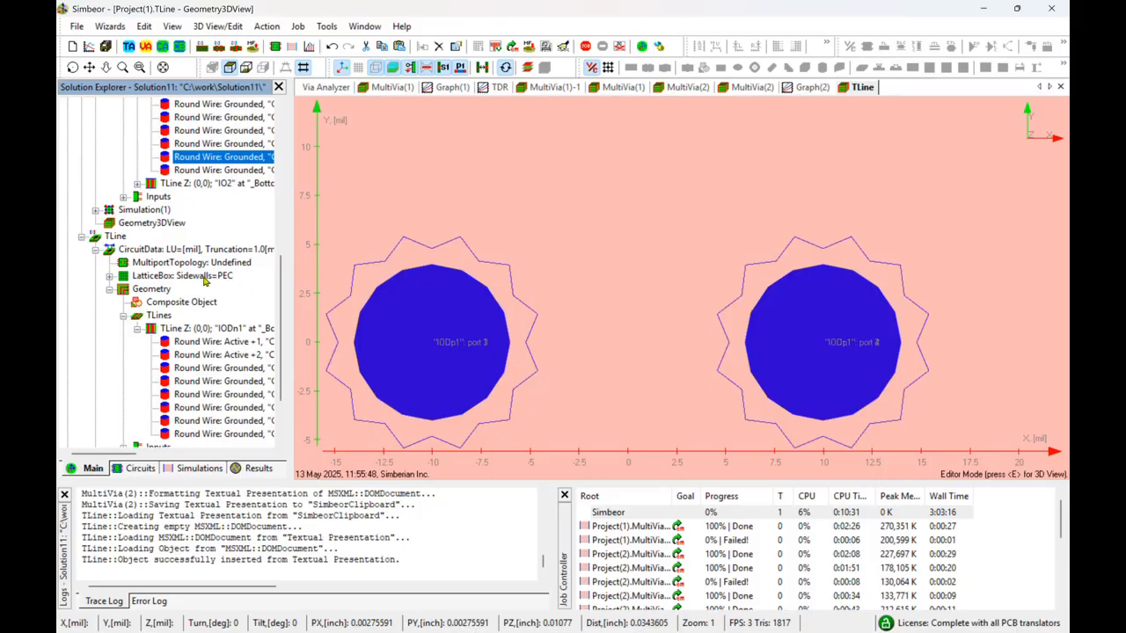
pyautogui.hotkey('ctrl', 'c')
pyautogui.click(205, 325)
pyautogui.hotkey('ctrl', 'v')
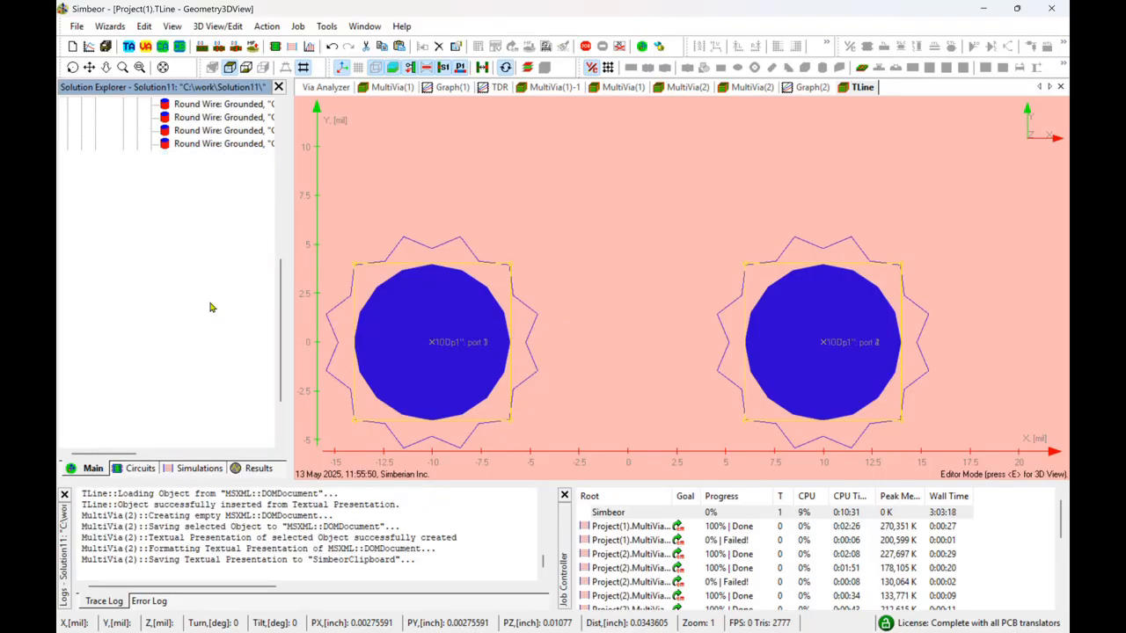
pyautogui.click(212, 160)
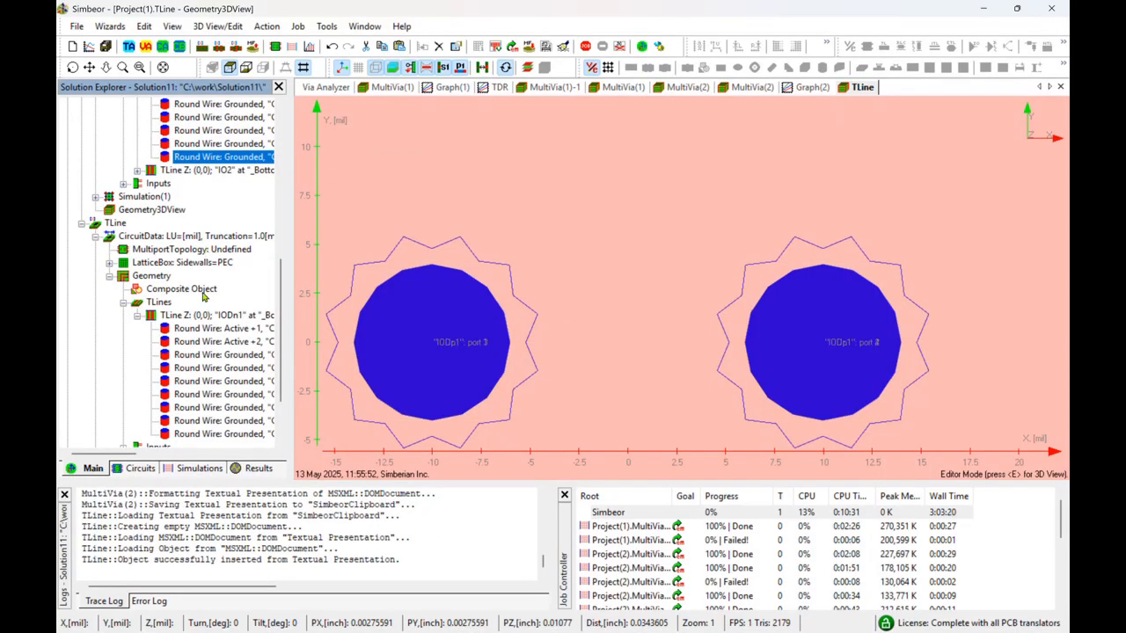
pyautogui.hotkey('ctrl', 'c')
pyautogui.click(203, 319)
pyautogui.hotkey('ctrl', 'v')
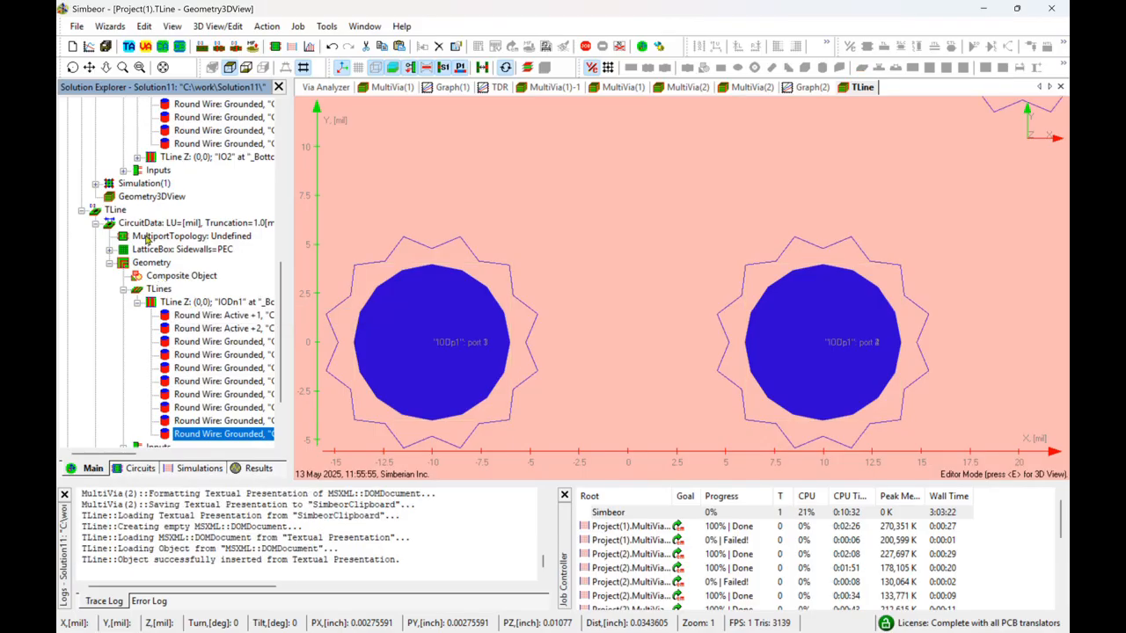
# Step: Initialize the TLine circuit and inspect its wire arrangement in 3D
pyautogui.click(115, 211)
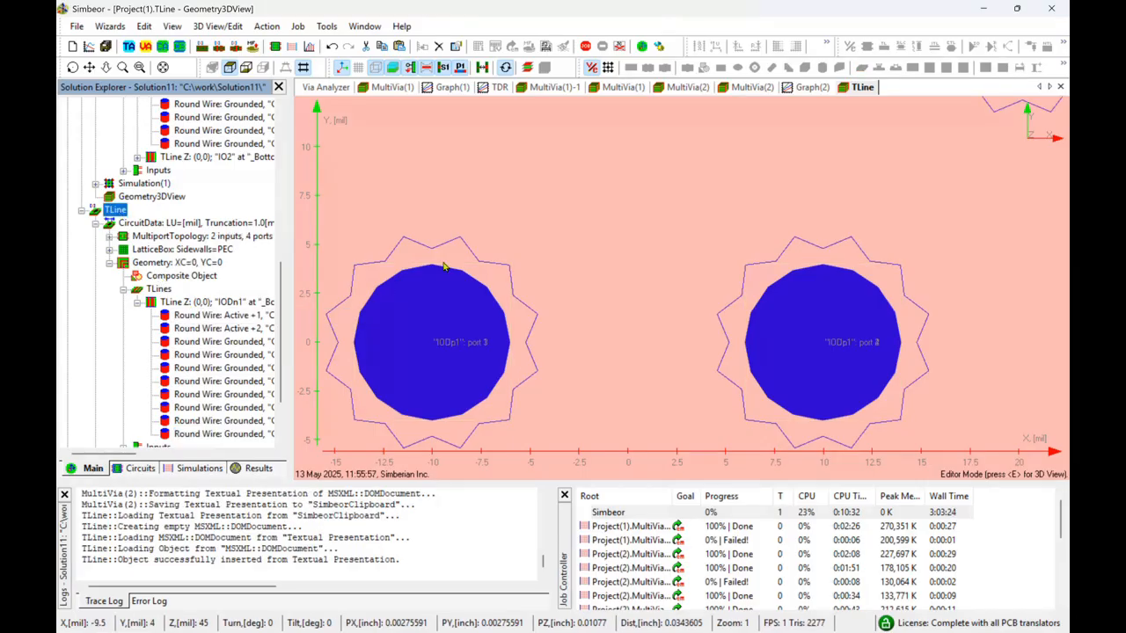
pyautogui.scroll(-5, 566, 239)
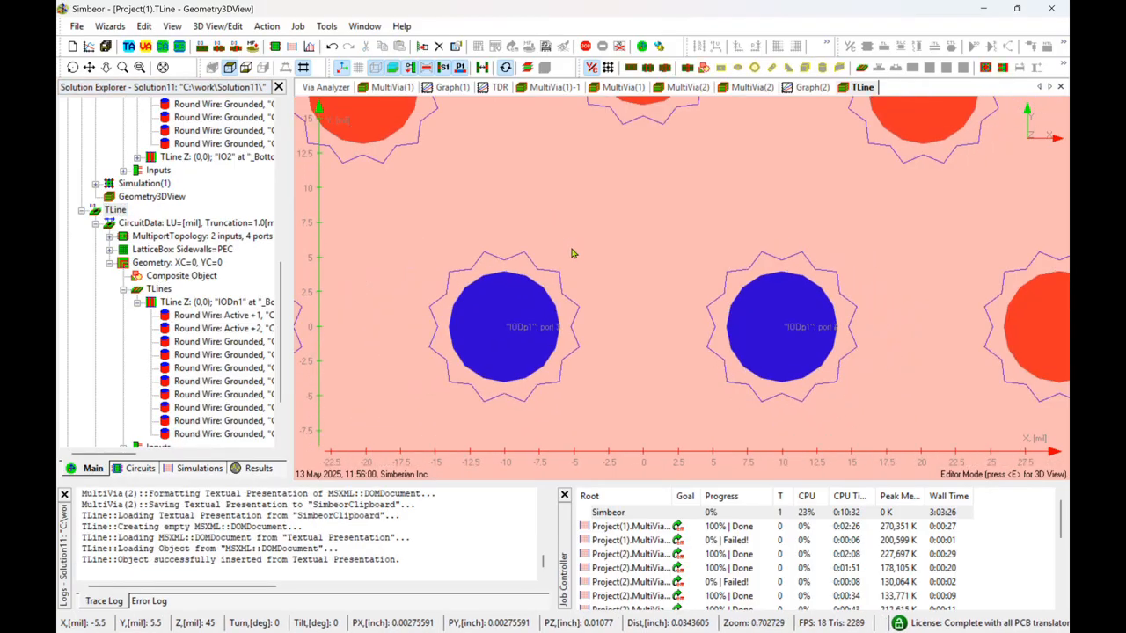
pyautogui.scroll(-3, 568, 251)
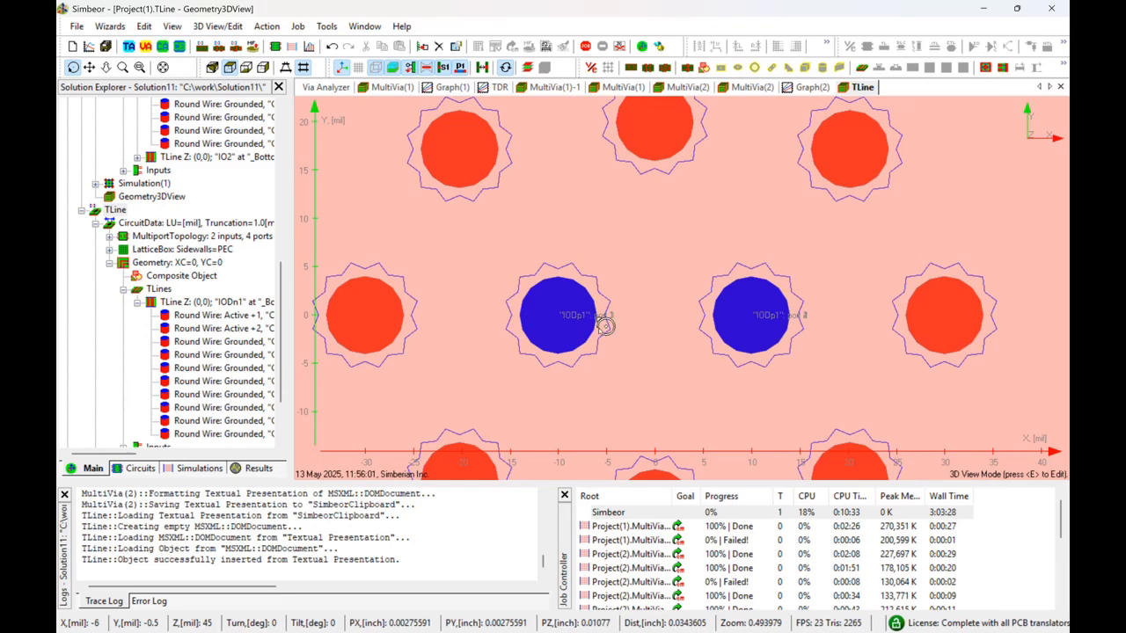
pyautogui.press('e')
pyautogui.moveTo(643, 361); pyautogui.dragTo(466, 300)
pyautogui.scroll(4, 734, 361)
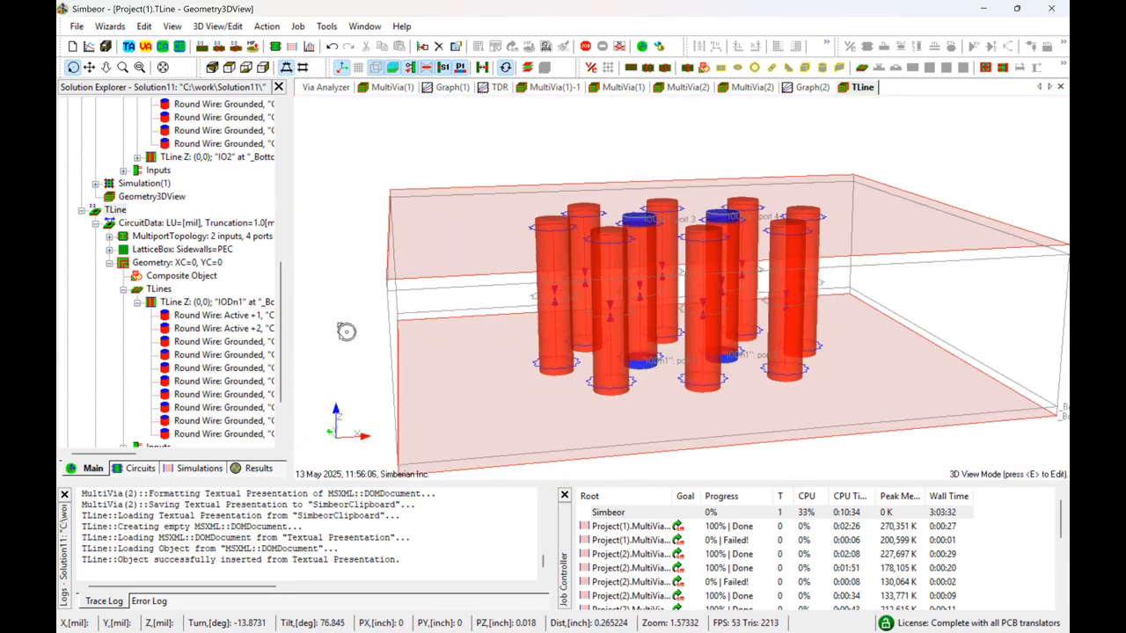
pyautogui.scroll(-2, 145, 320)
pyautogui.scroll(2, 146, 310)
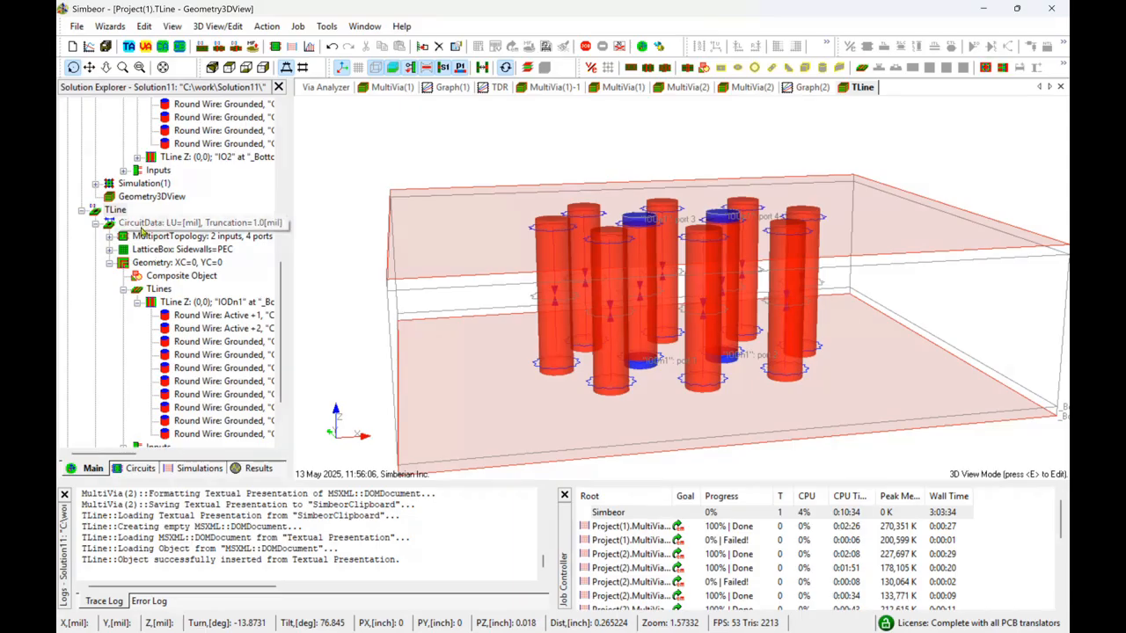
# Step: Set the TLine circuit's top and bottom virtual space fills to FR4 and review its lattice box parameters
pyautogui.doubleClick(145, 224)
pyautogui.click(571, 218)
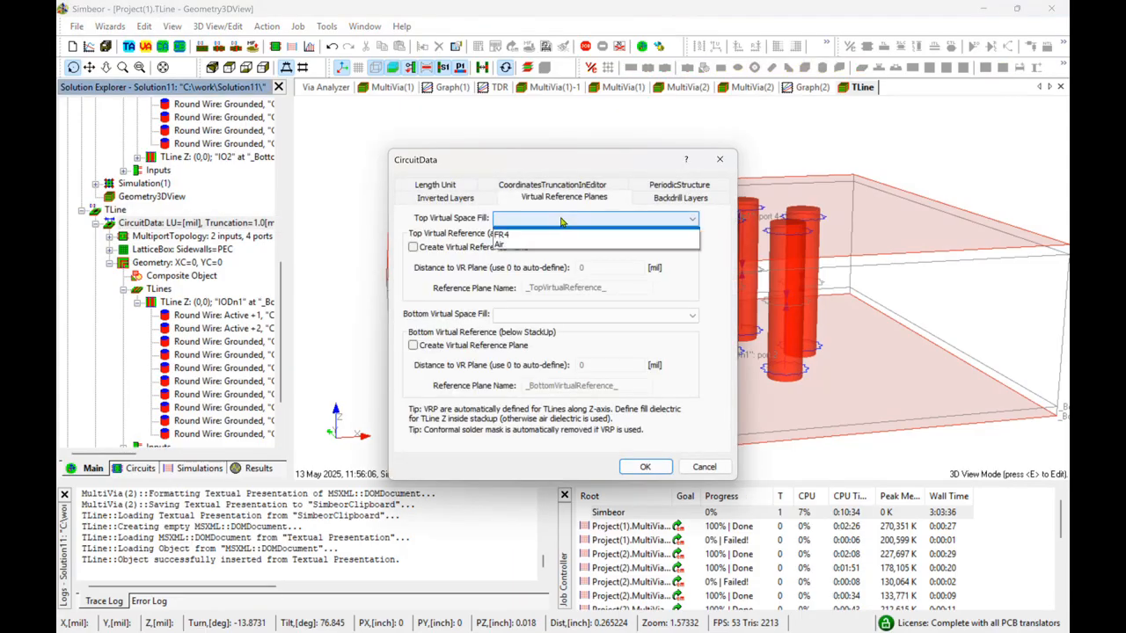
pyautogui.click(547, 242)
pyautogui.click(538, 318)
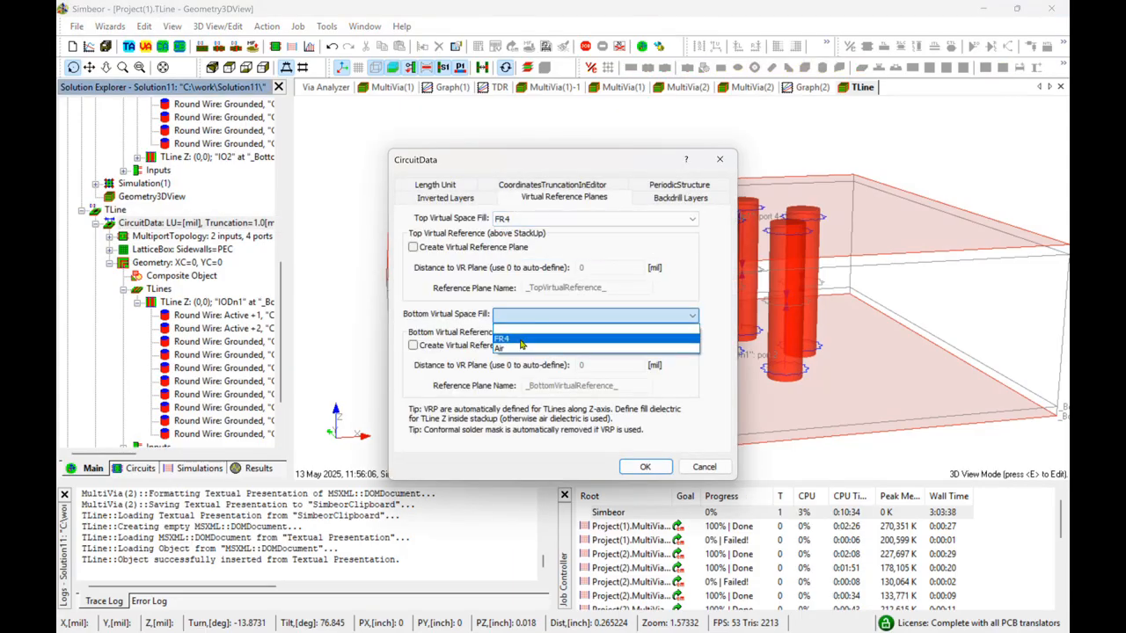
pyautogui.click(522, 340)
pyautogui.click(644, 466)
pyautogui.moveTo(794, 411); pyautogui.dragTo(450, 343)
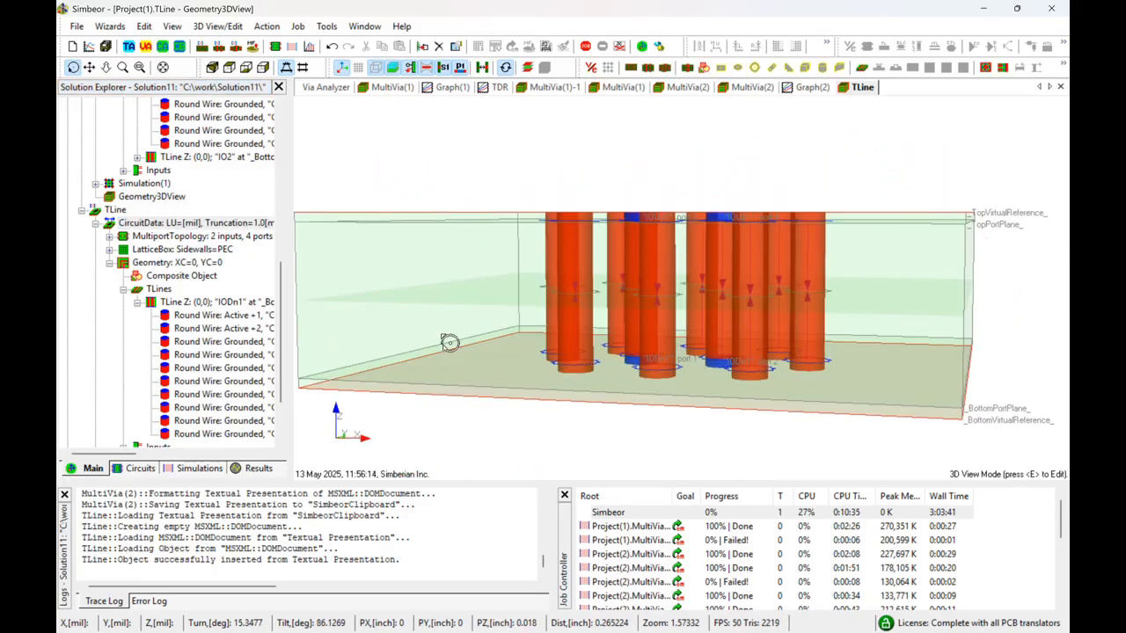
pyautogui.doubleClick(134, 251)
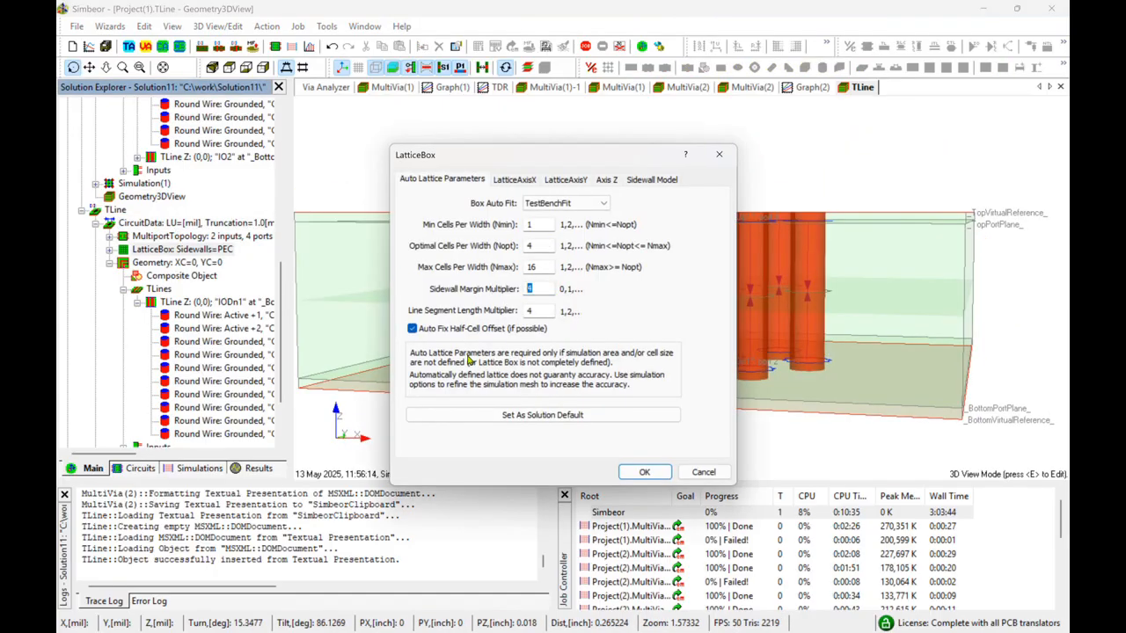
pyautogui.click(705, 473)
# Step: Copy Simulation(1) from the via circuit above into the TLine circuit and run it
pyautogui.scroll(3, 111, 266)
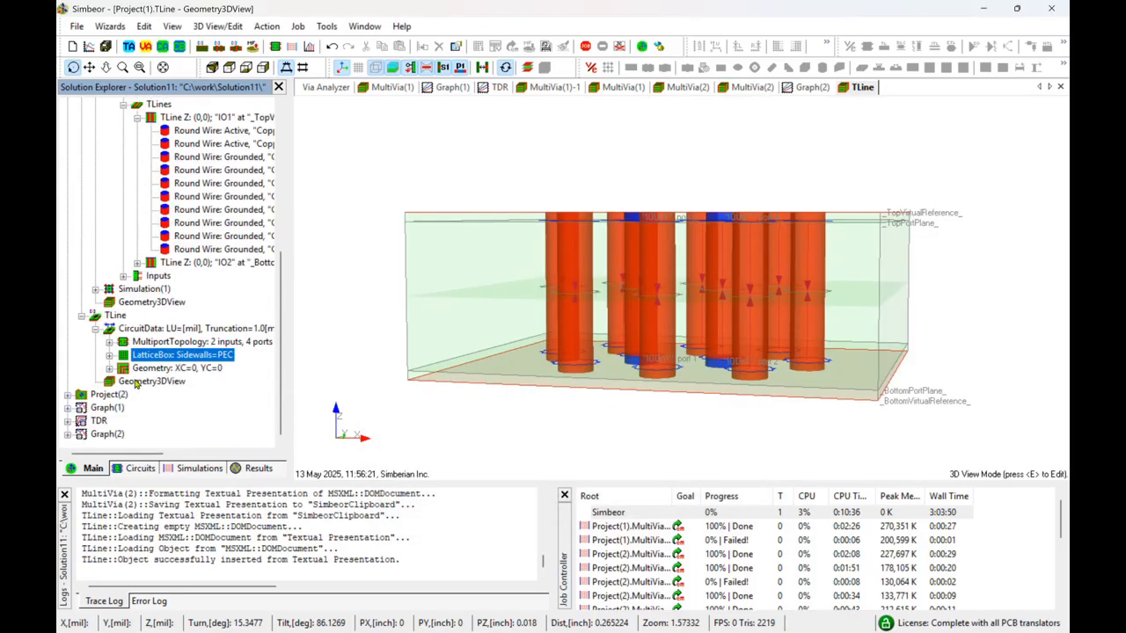
pyautogui.click(141, 288)
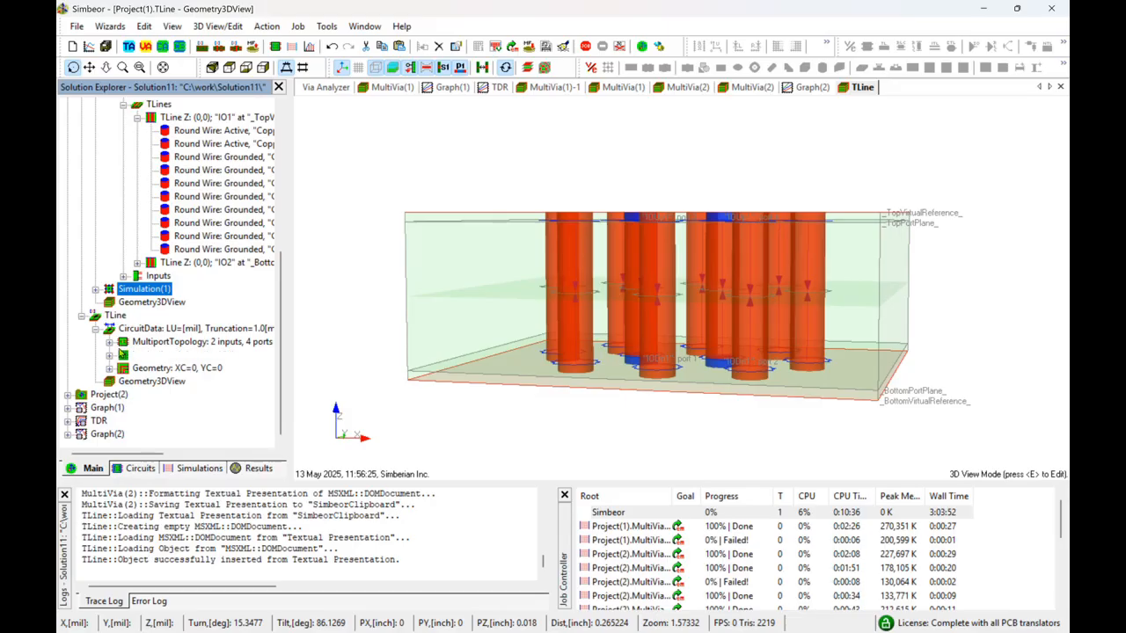
pyautogui.hotkey('ctrl', 'c')
pyautogui.click(116, 315)
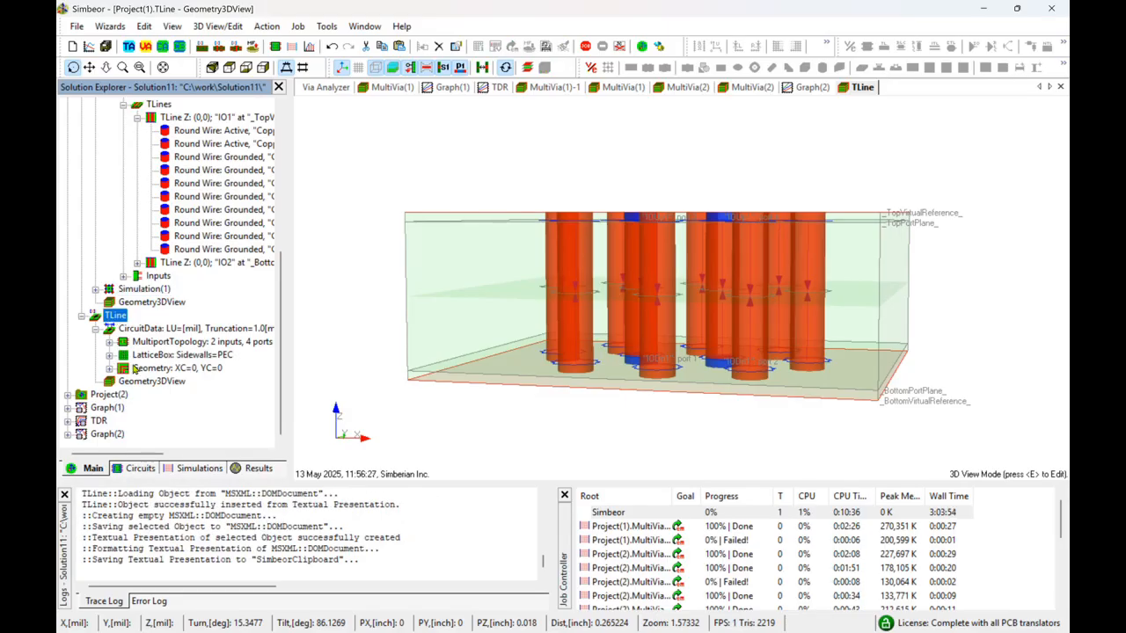
pyautogui.hotkey('ctrl', 'v')
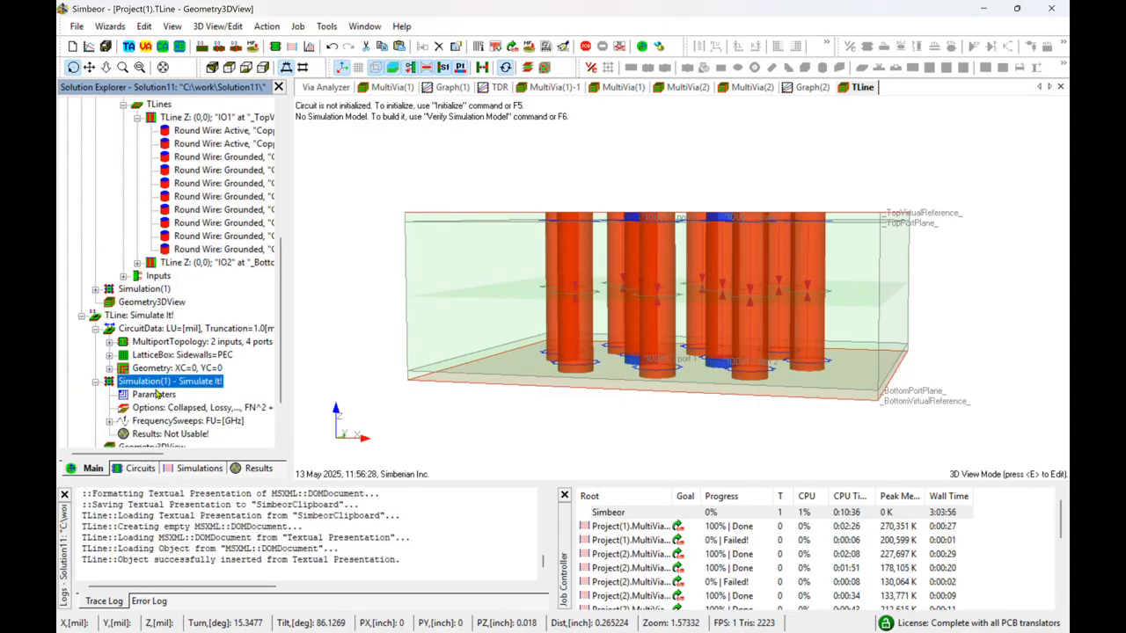
pyautogui.doubleClick(158, 385)
# Step: Start a new graph view and choose modal transmission line parameters as its type
pyautogui.click(75, 50)
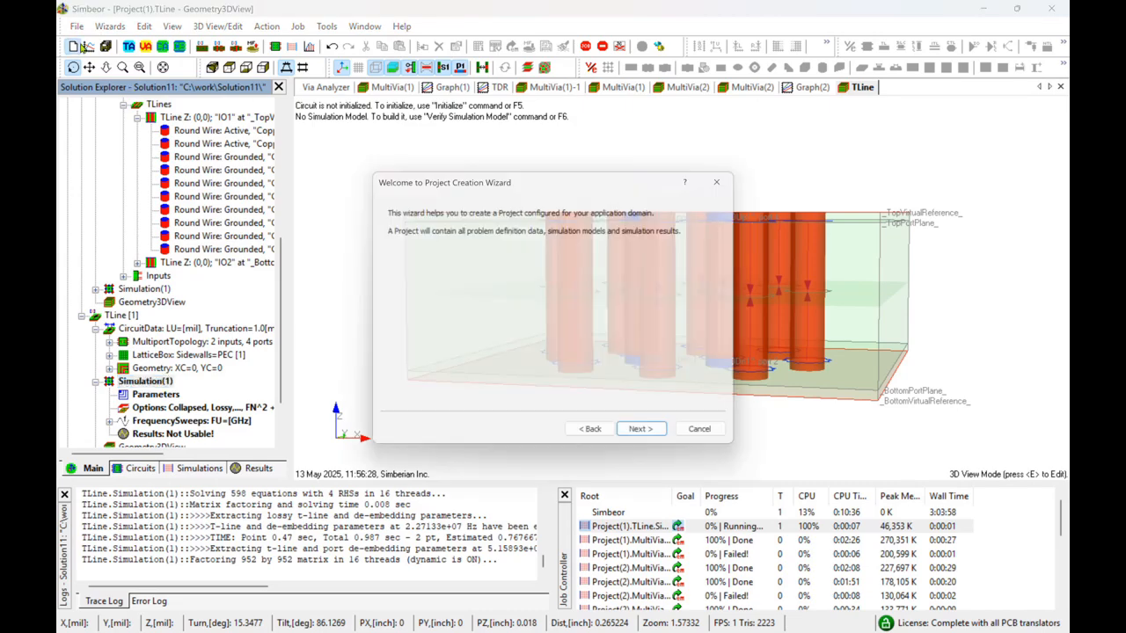
pyautogui.press('Escape')
pyautogui.click(90, 49)
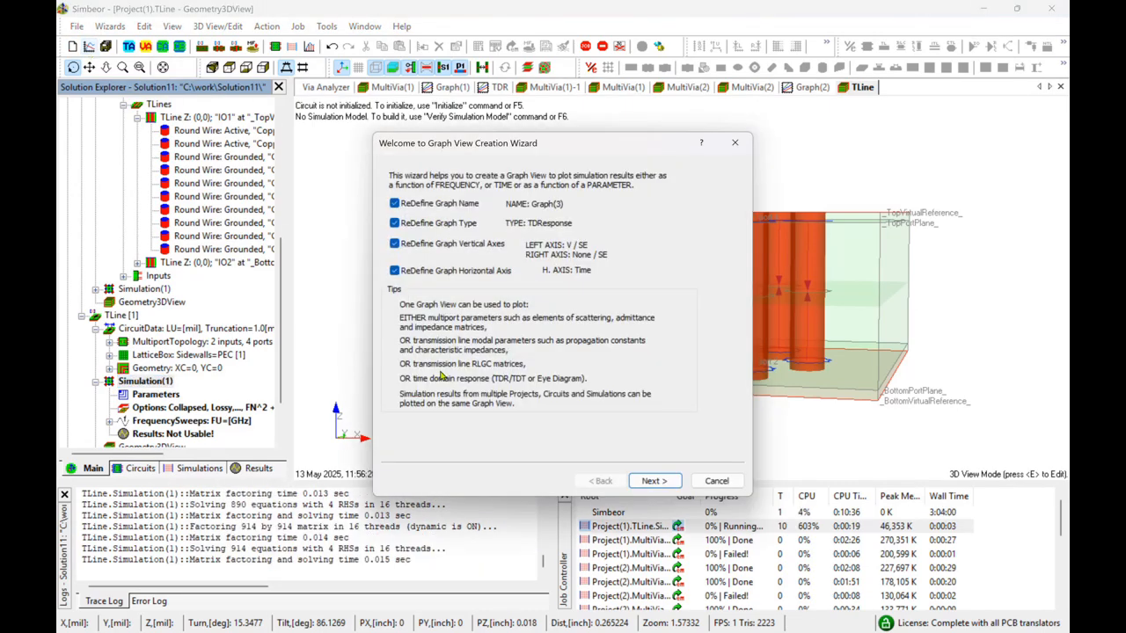
pyautogui.click(655, 483)
pyautogui.click(654, 482)
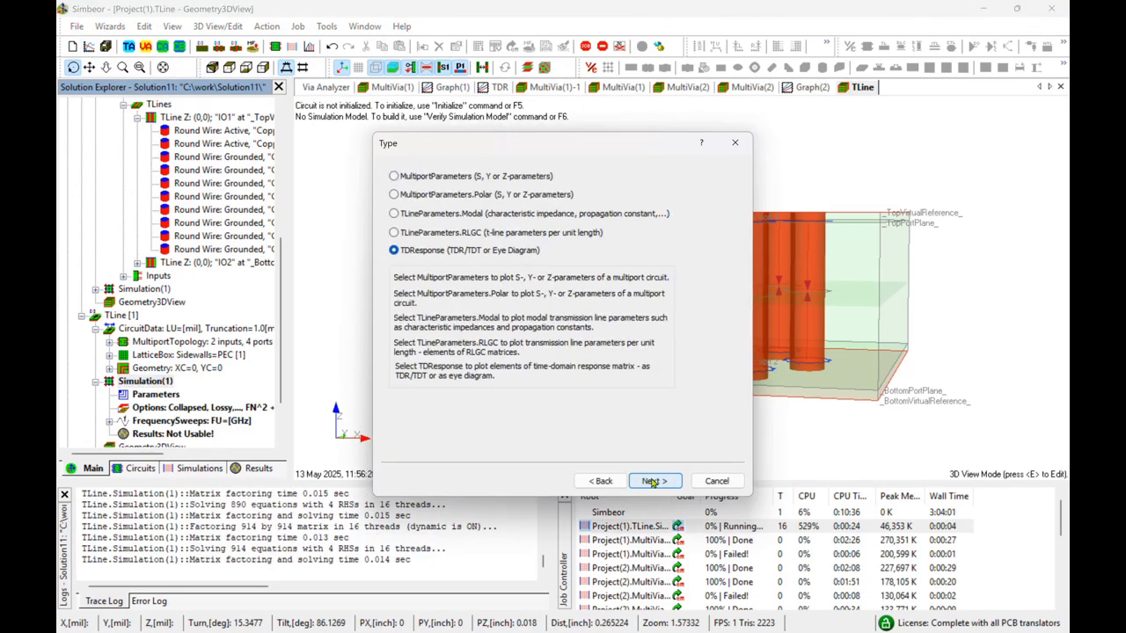
pyautogui.click(429, 215)
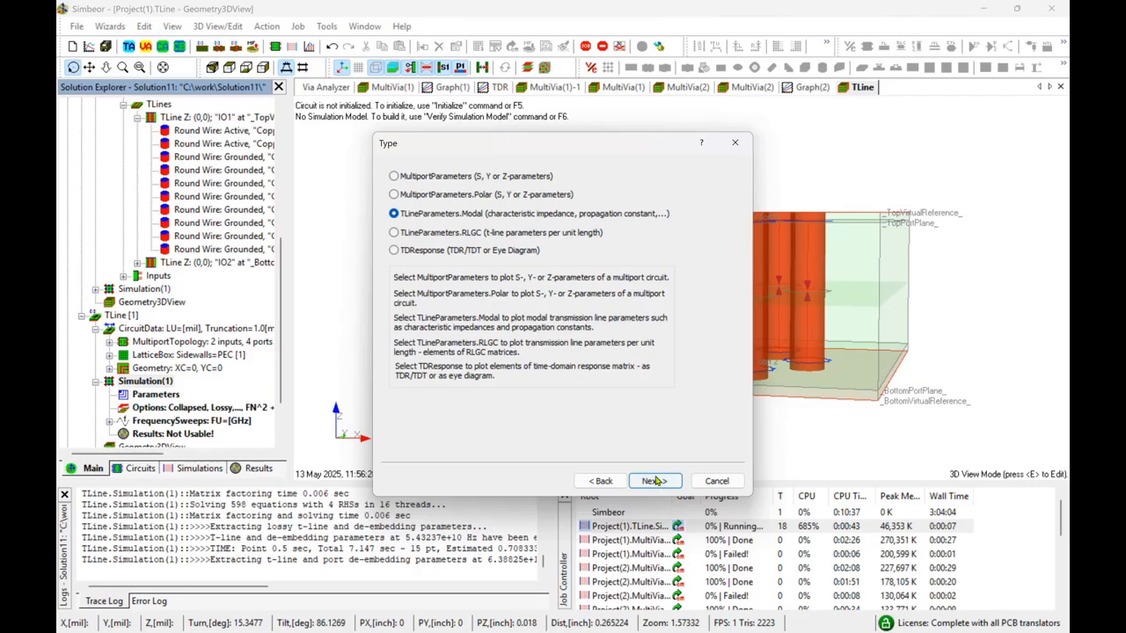
# Step: Finish the graph view with mixed mode impedance on its left axis against frequency, and plot the TLine circuit's Simulation(1) in it
pyautogui.click(656, 481)
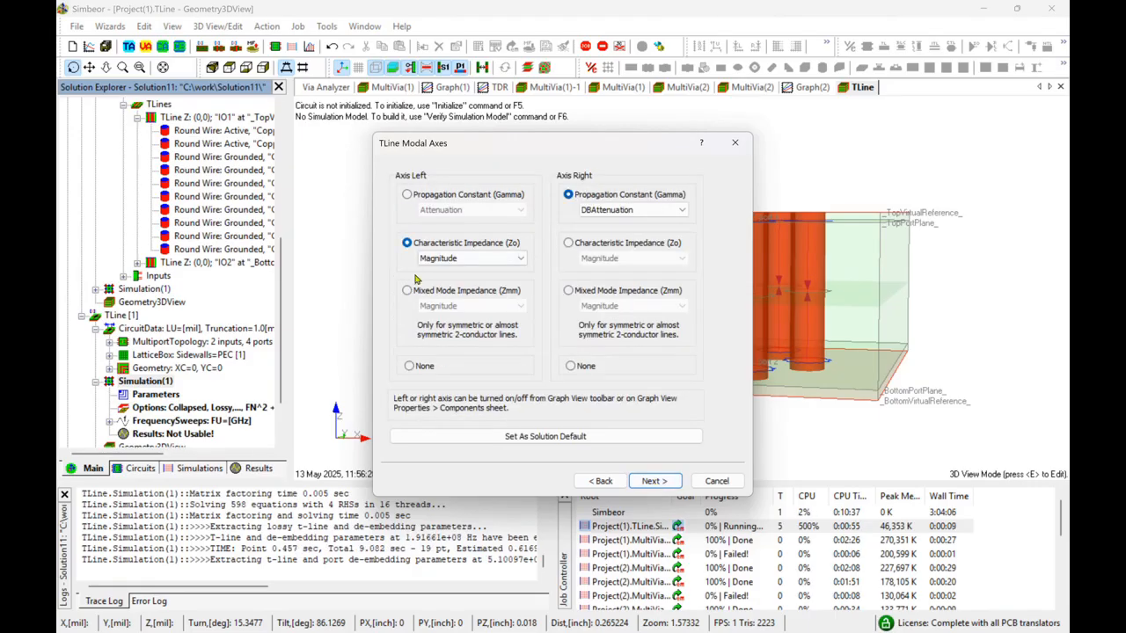
pyautogui.click(421, 292)
pyautogui.click(654, 481)
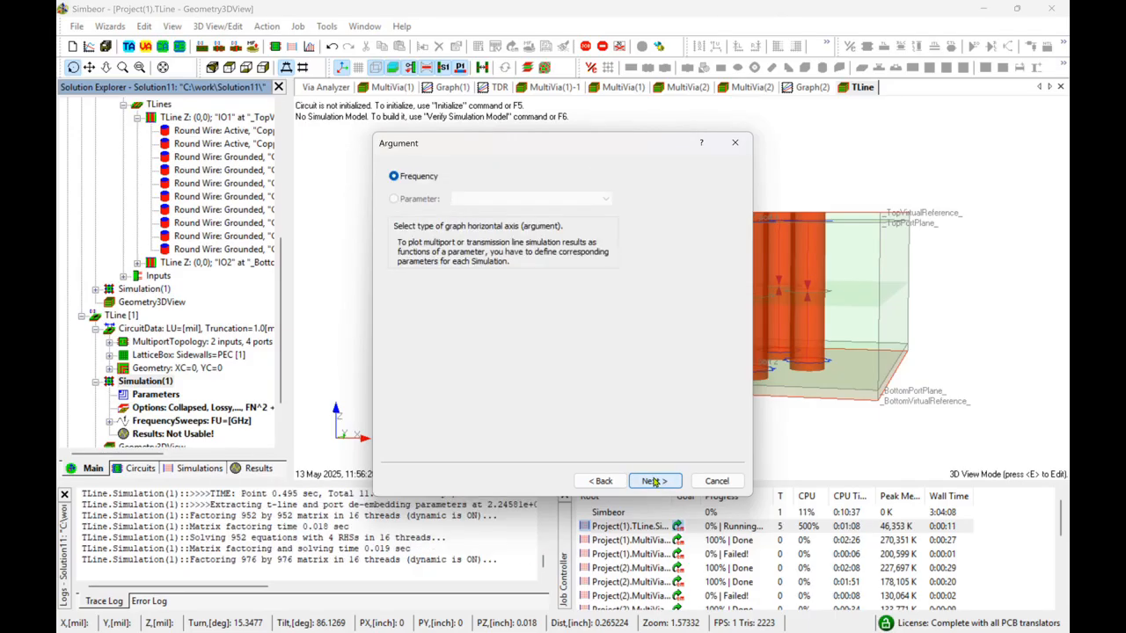
pyautogui.click(654, 481)
pyautogui.click(655, 481)
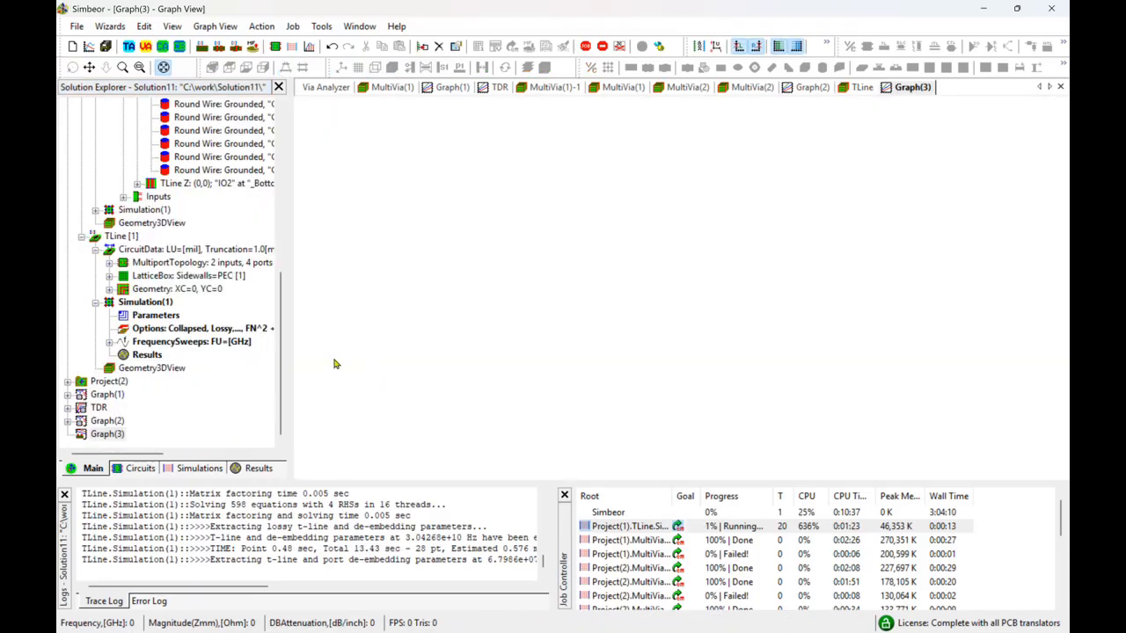
pyautogui.moveTo(145, 301); pyautogui.dragTo(629, 394)
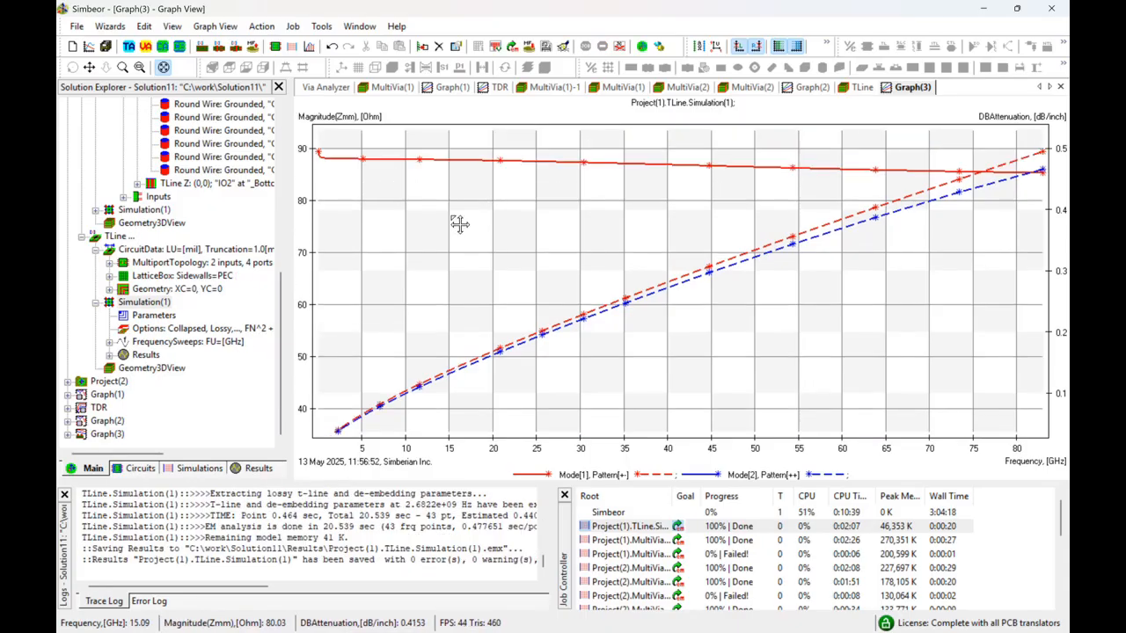
# Step: Return to the TLine circuit's geometry and examine the two signal wires and surrounding grounded wires from several angles
pyautogui.click(860, 87)
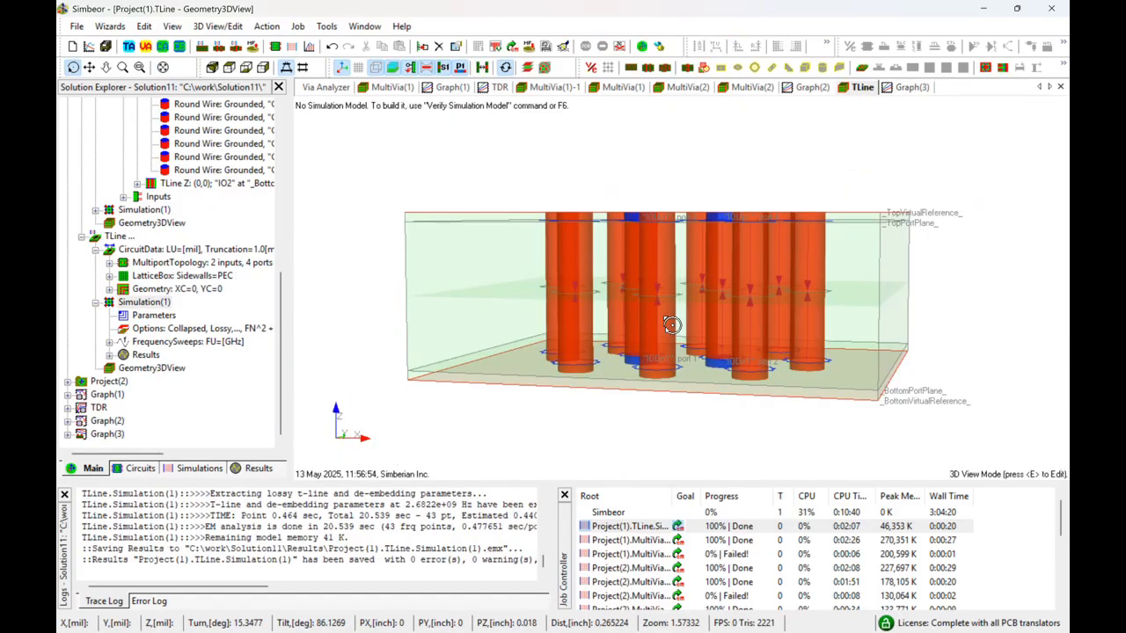
pyautogui.moveTo(638, 199); pyautogui.dragTo(568, 292)
pyautogui.moveTo(722, 181); pyautogui.dragTo(609, 404)
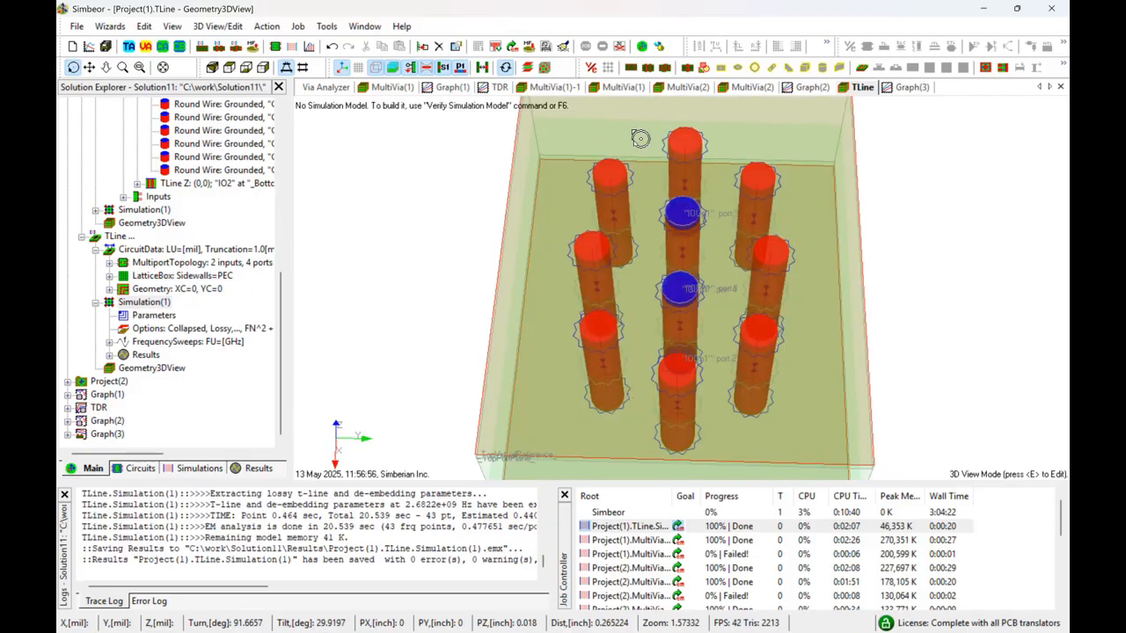
pyautogui.moveTo(865, 263); pyautogui.dragTo(627, 221)
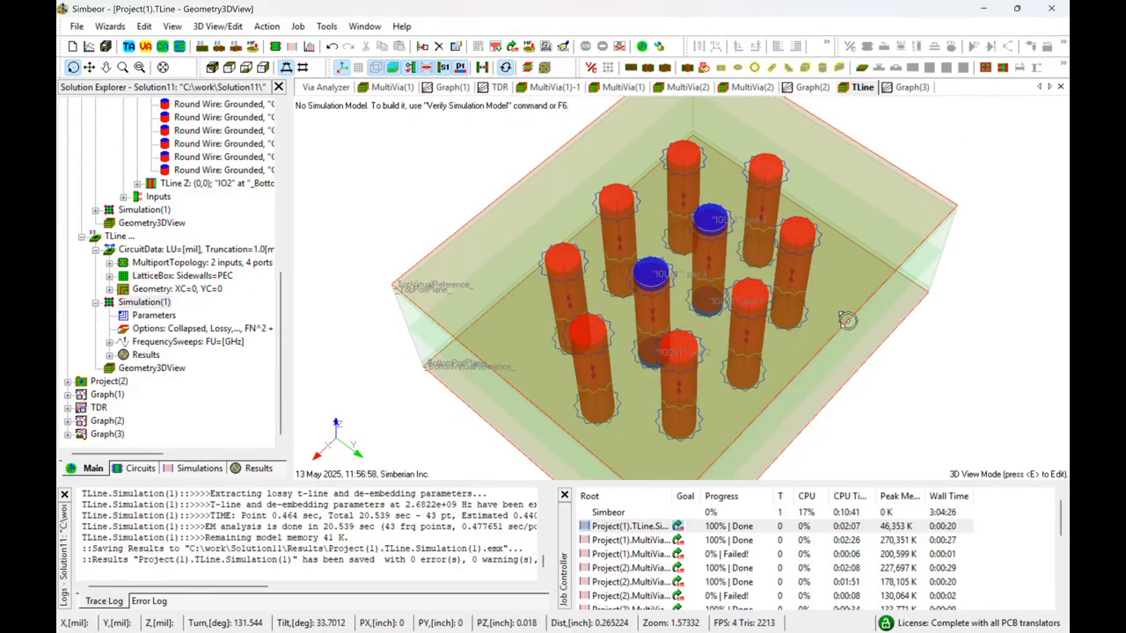
pyautogui.moveTo(848, 321); pyautogui.dragTo(531, 192)
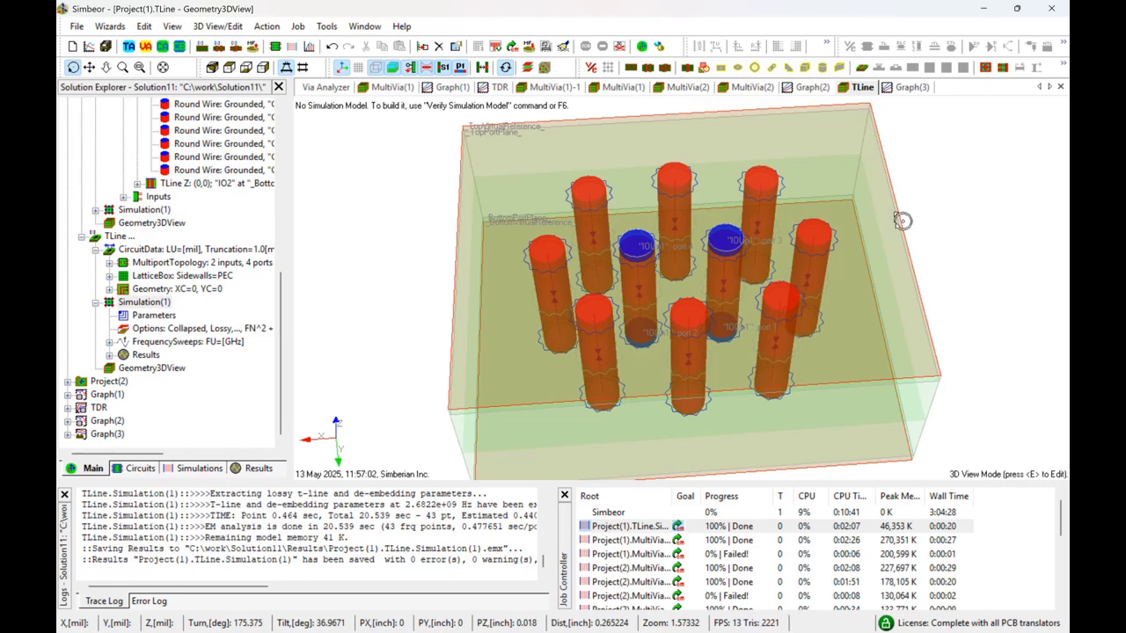
pyautogui.moveTo(903, 221); pyautogui.dragTo(742, 201)
pyautogui.moveTo(817, 339); pyautogui.dragTo(896, 334)
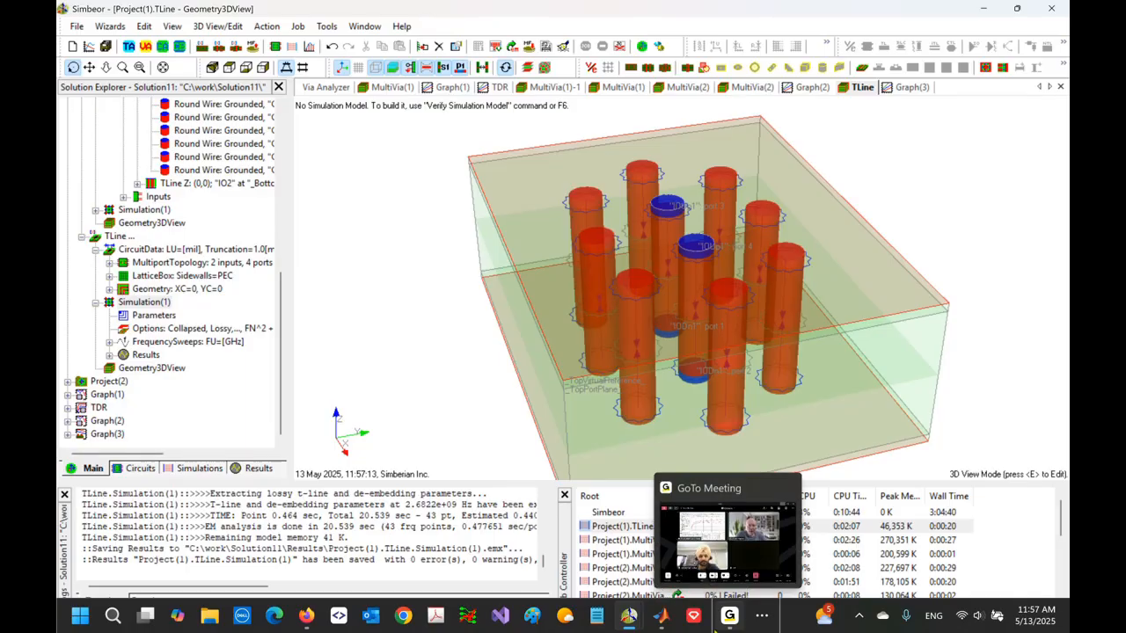
# Step: Switch to the PowerPoint slide show with the differential VHT example
pyautogui.click(761, 619)
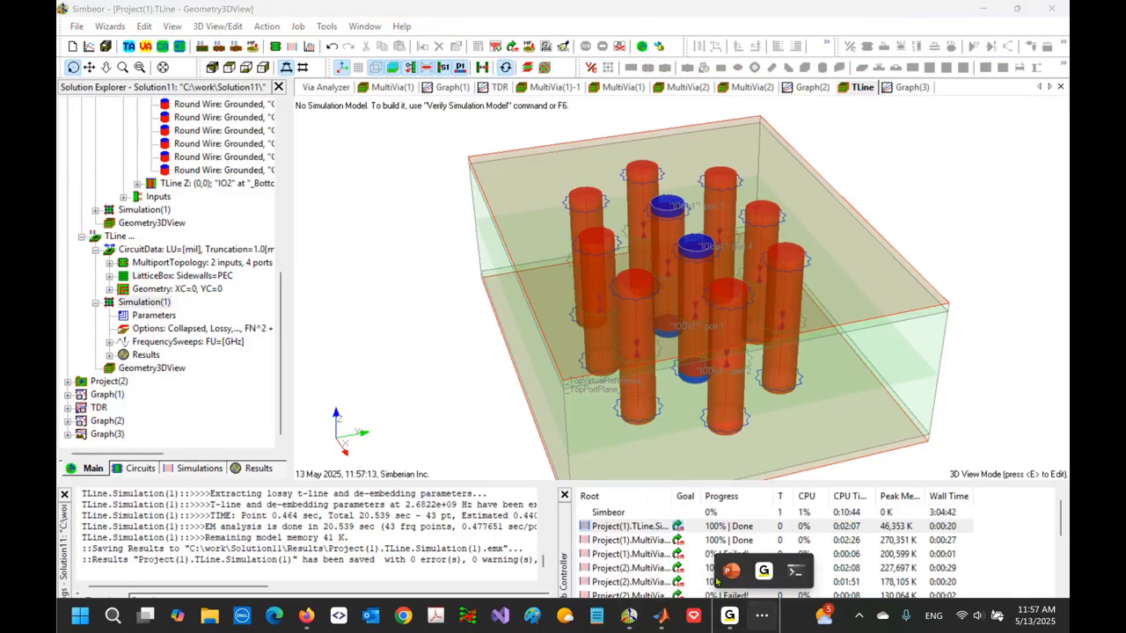
pyautogui.moveTo(731, 572)
pyautogui.click(788, 518)
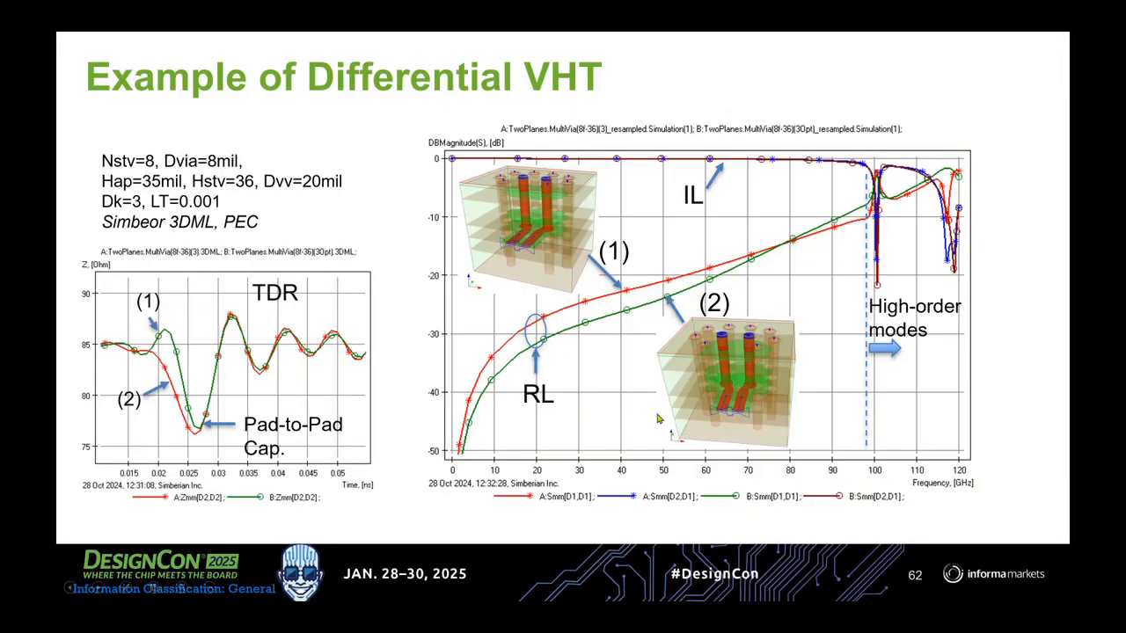